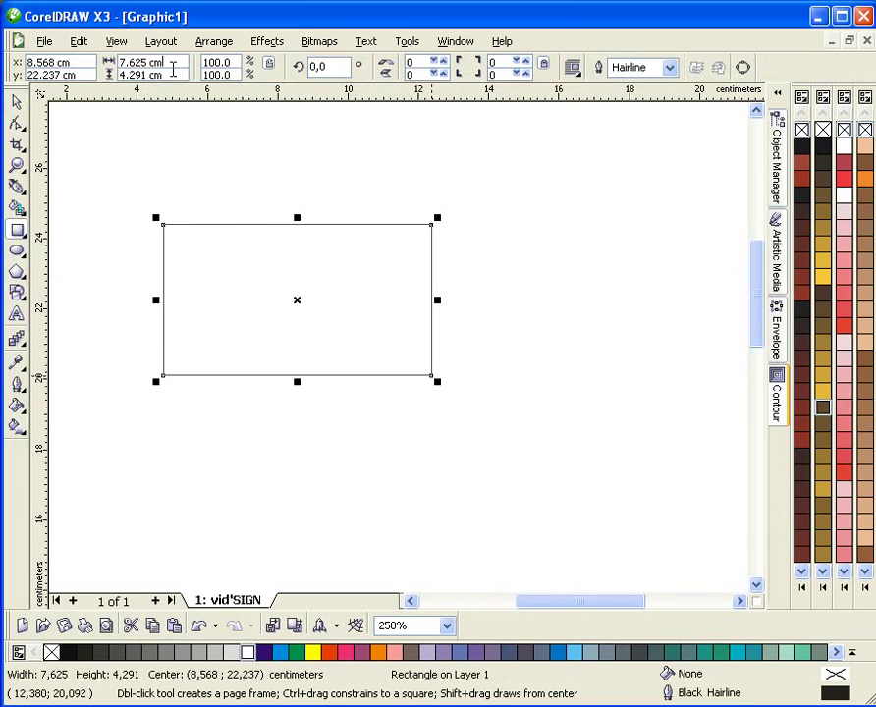
# - Resize the selected rectangle to 9 cm wide and 5.5 cm high
pyautogui.write('9')
pyautogui.press('Tab')
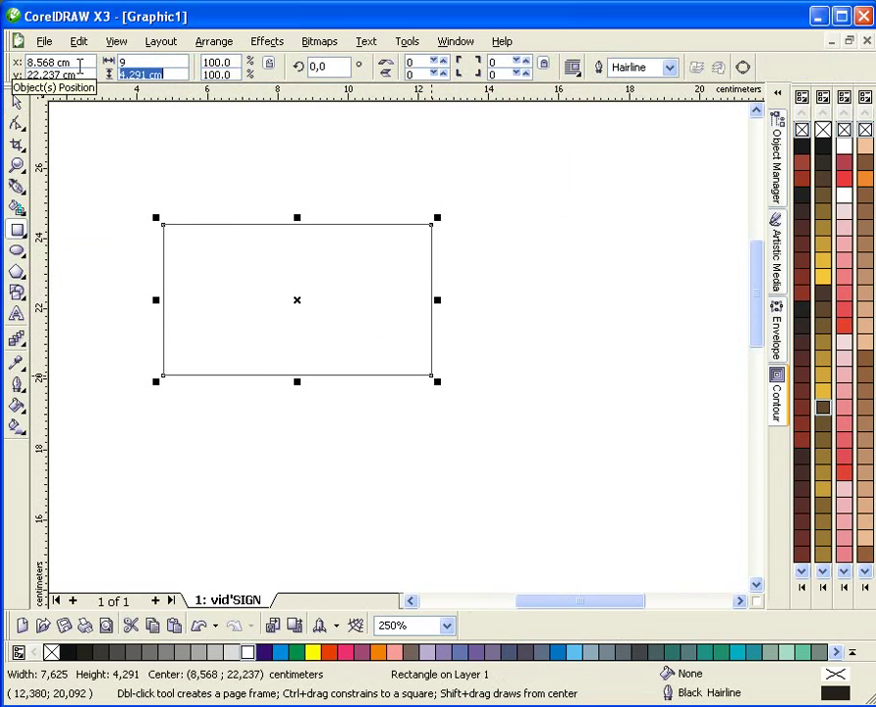
pyautogui.write('5')
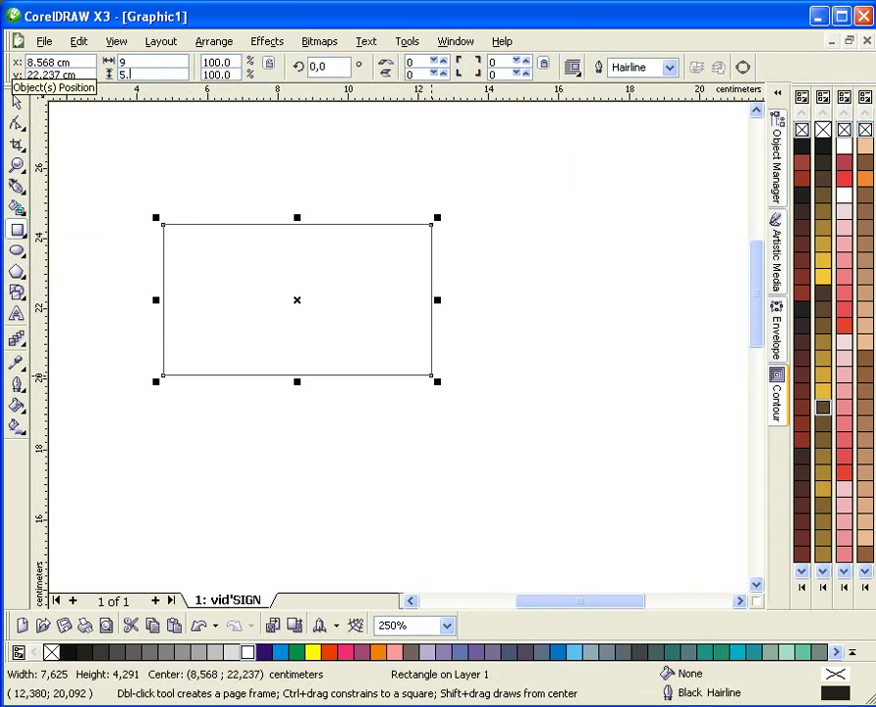
pyautogui.write('.5')
pyautogui.press('Escape')
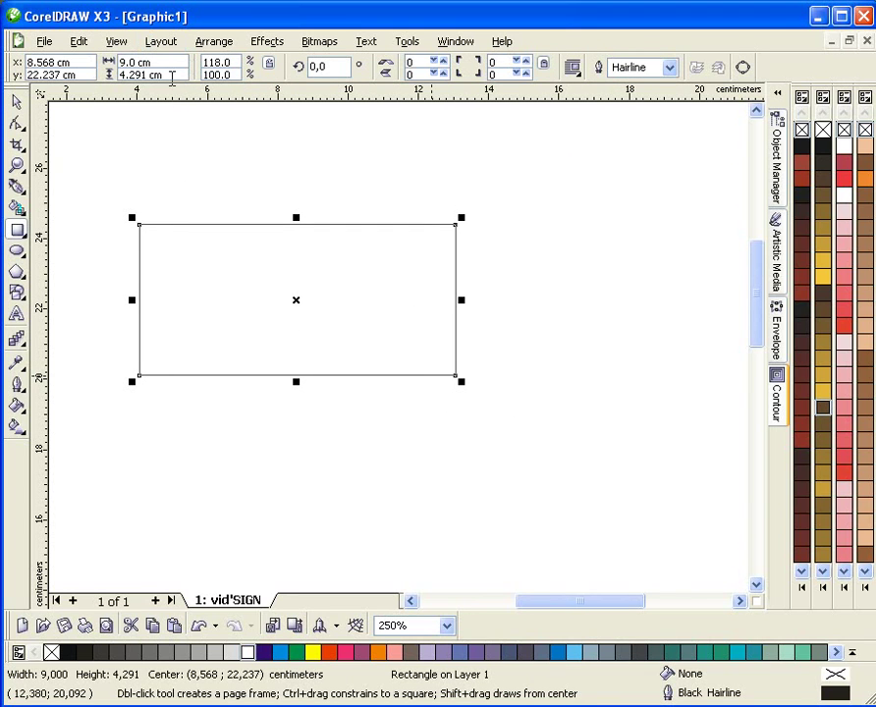
pyautogui.click(177, 75)
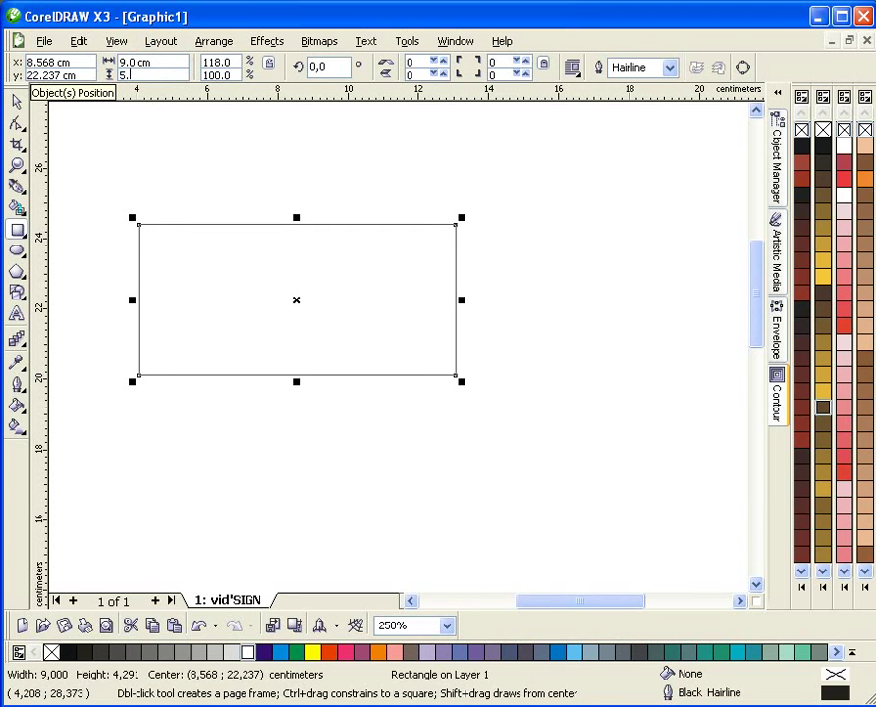
pyautogui.write('5.5')
pyautogui.press('Return')
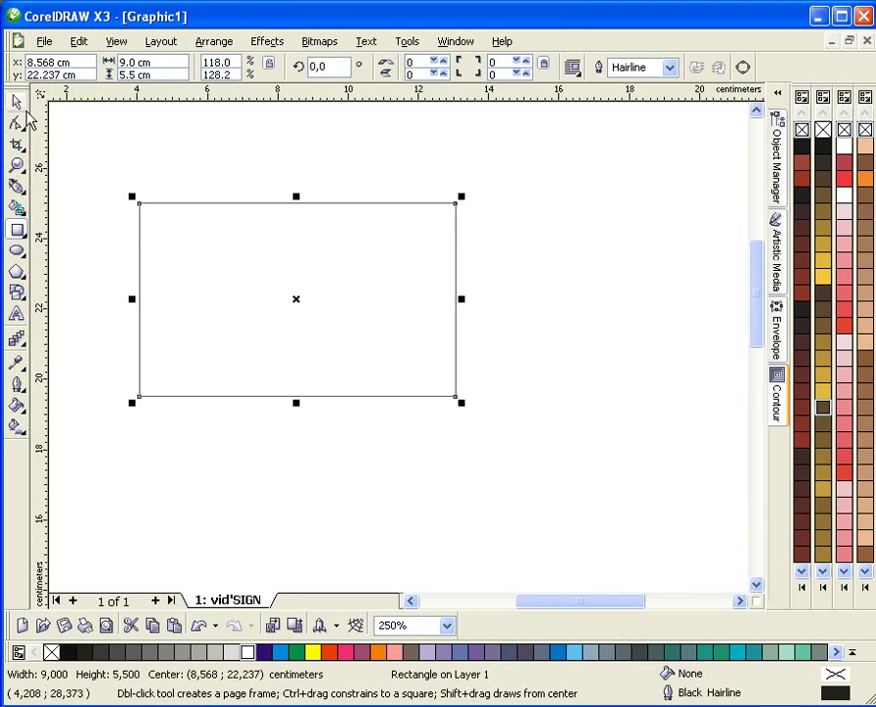
# - Move the rectangle down and right toward the middle of the view and round all four corners to 14
pyautogui.click(17, 101)
pyautogui.moveTo(296, 260); pyautogui.dragTo(364, 297)
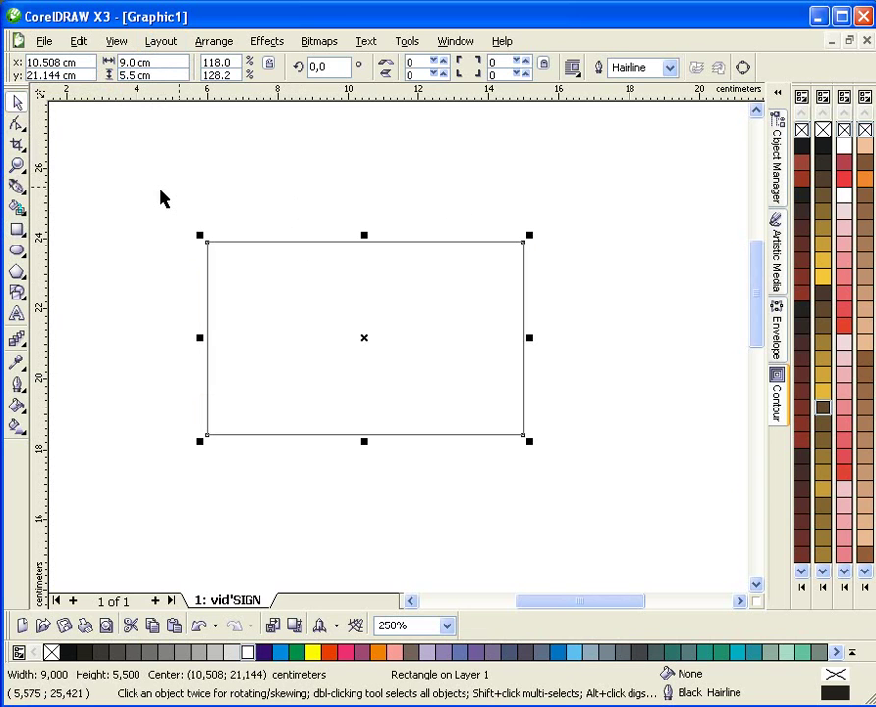
pyautogui.click(17, 122)
pyautogui.moveTo(527, 246); pyautogui.dragTo(533, 258)
pyautogui.press('space')
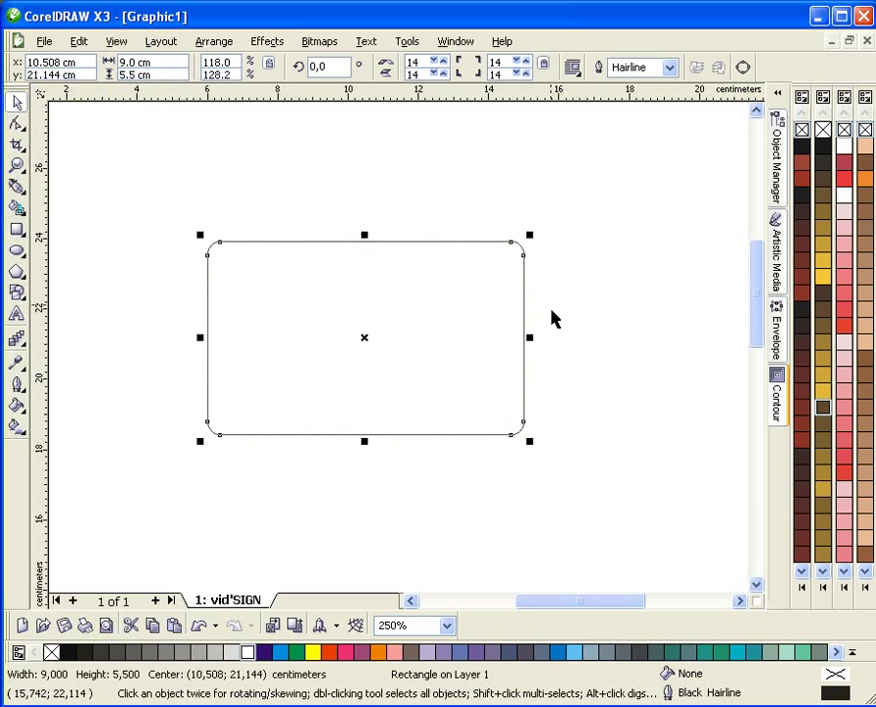
# - Apply a radial fountain fill to the rounded rectangle, with an orange-red centre and a dark reddish-brown outer colour
pyautogui.click(18, 427)
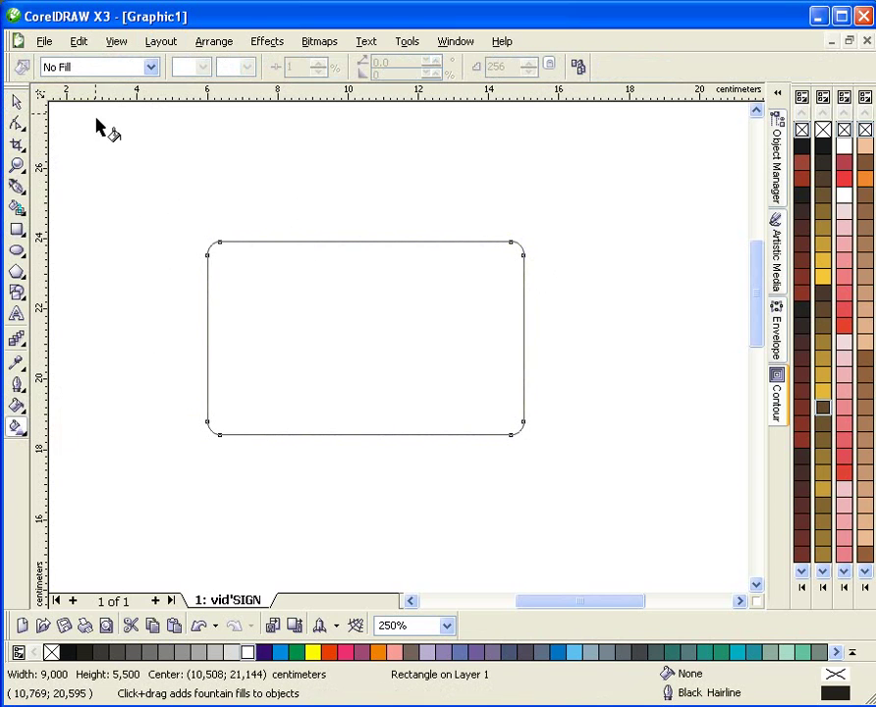
pyautogui.click(108, 67)
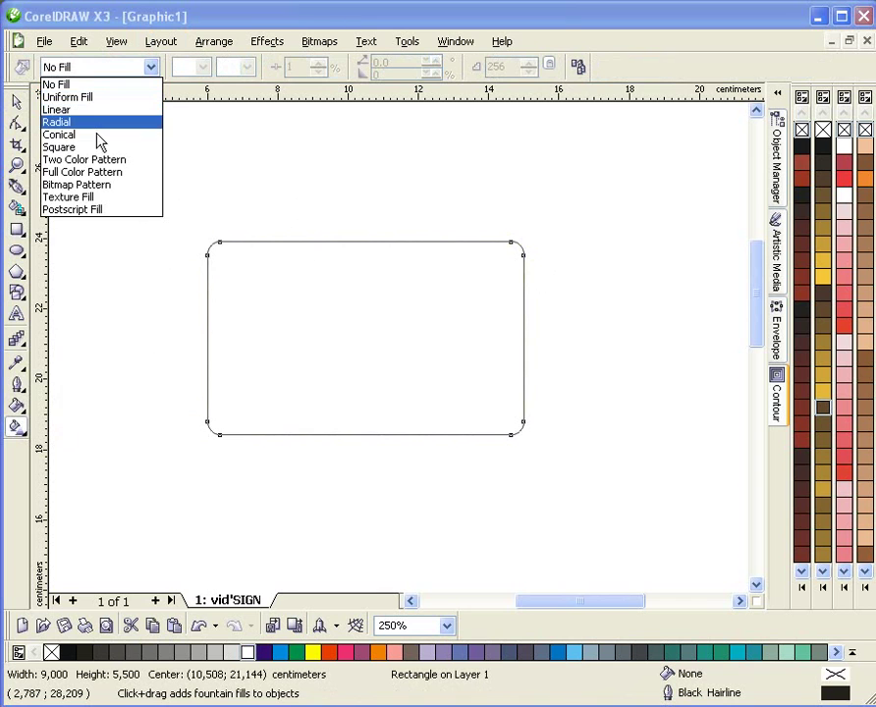
pyautogui.click(96, 123)
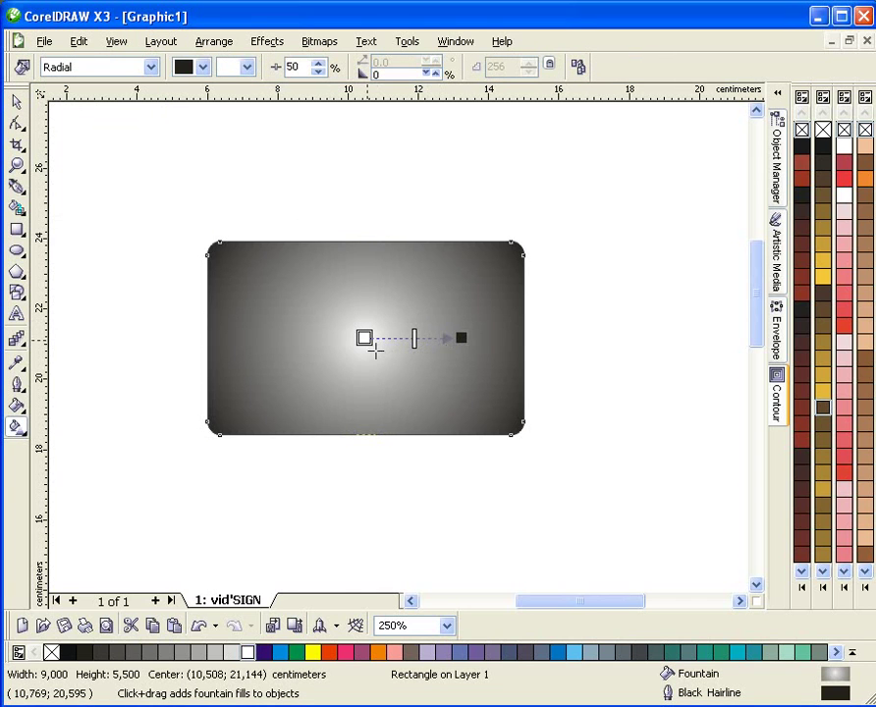
pyautogui.click(330, 653)
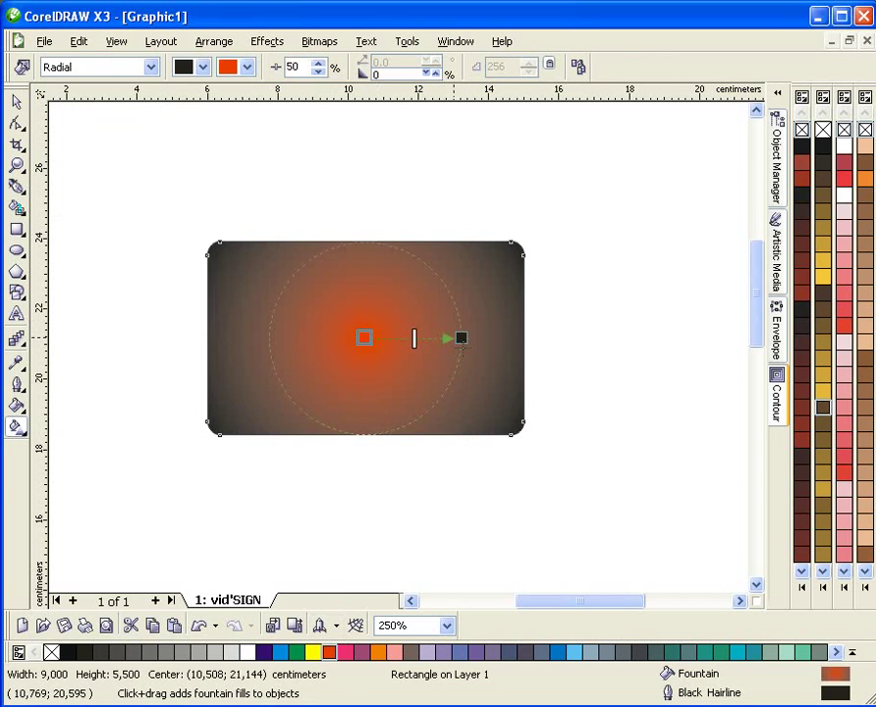
pyautogui.moveTo(343, 664); pyautogui.dragTo(438, 622)
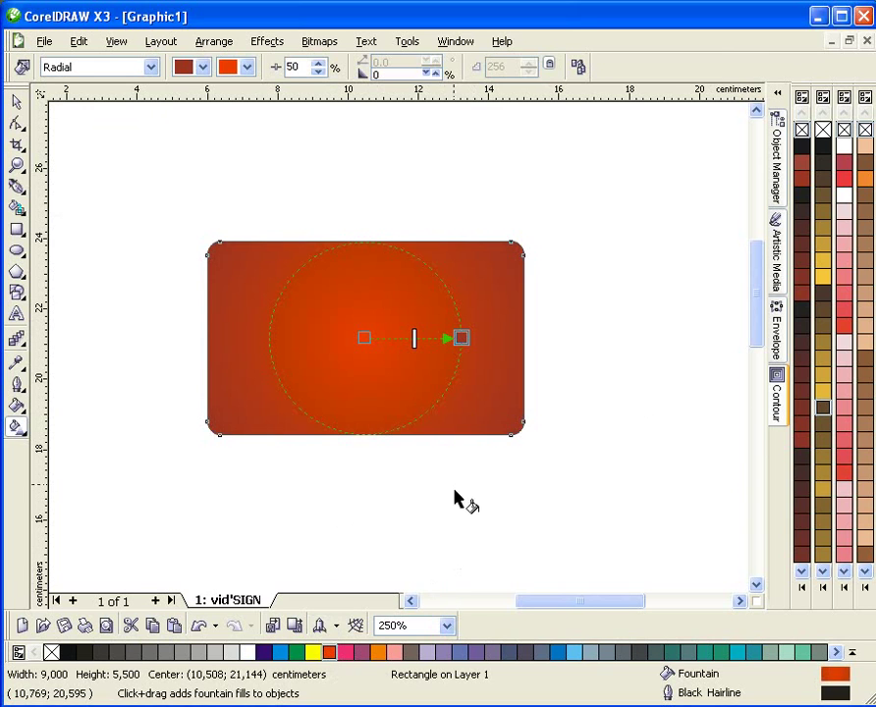
pyautogui.click(804, 395)
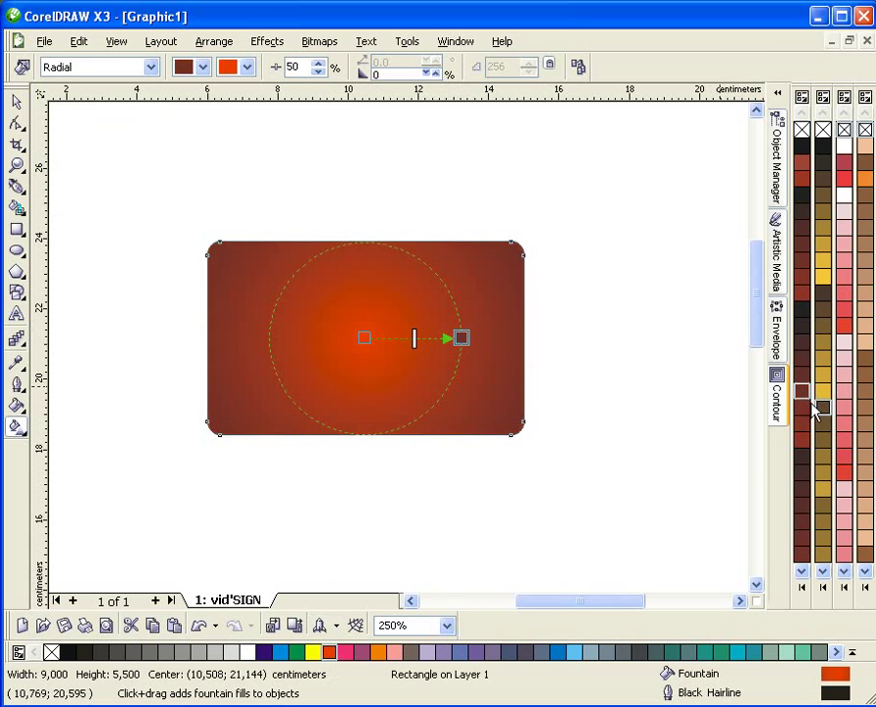
# - Remove the outline from the gradient-filled rectangle
pyautogui.press('space')
pyautogui.click(526, 399)
pyautogui.scroll(1, 324, 277)
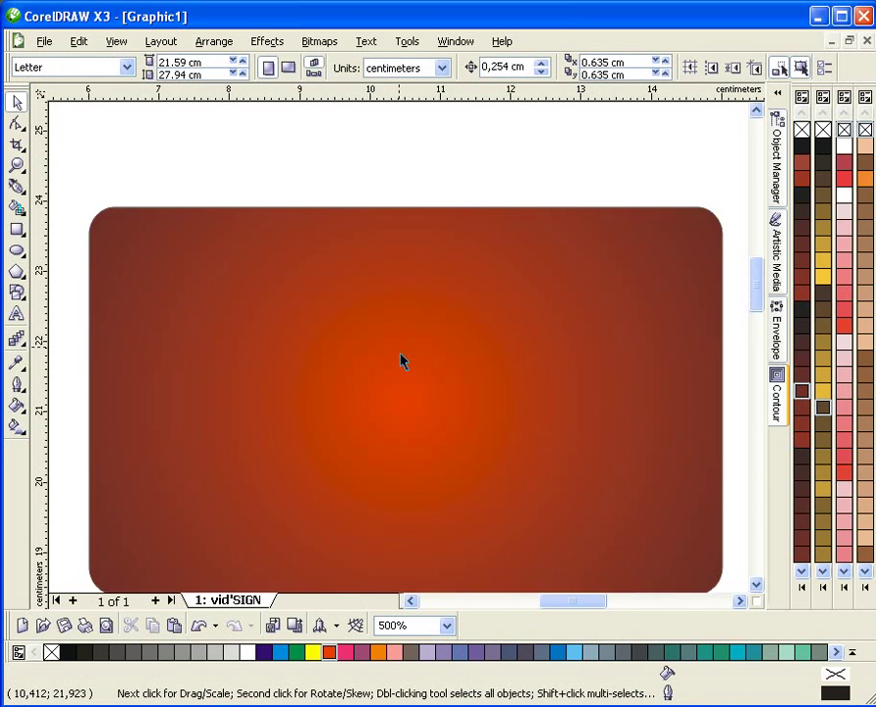
pyautogui.scroll(-1, 403, 361)
pyautogui.click(401, 361)
pyautogui.scroll(1, 450, 300)
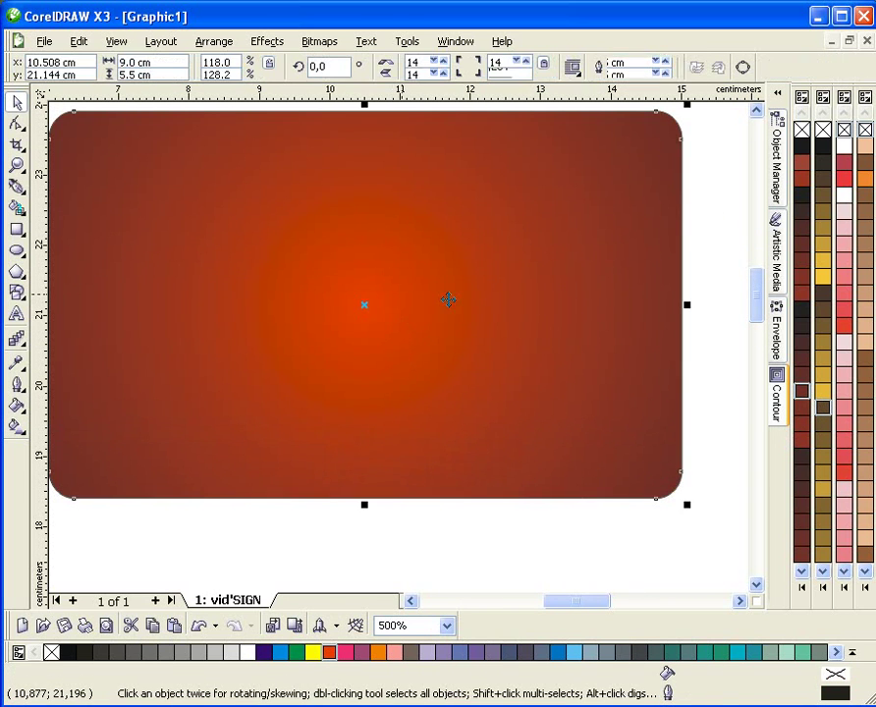
pyautogui.click(713, 206)
pyautogui.click(577, 190)
pyautogui.press('g')
pyautogui.press('space')
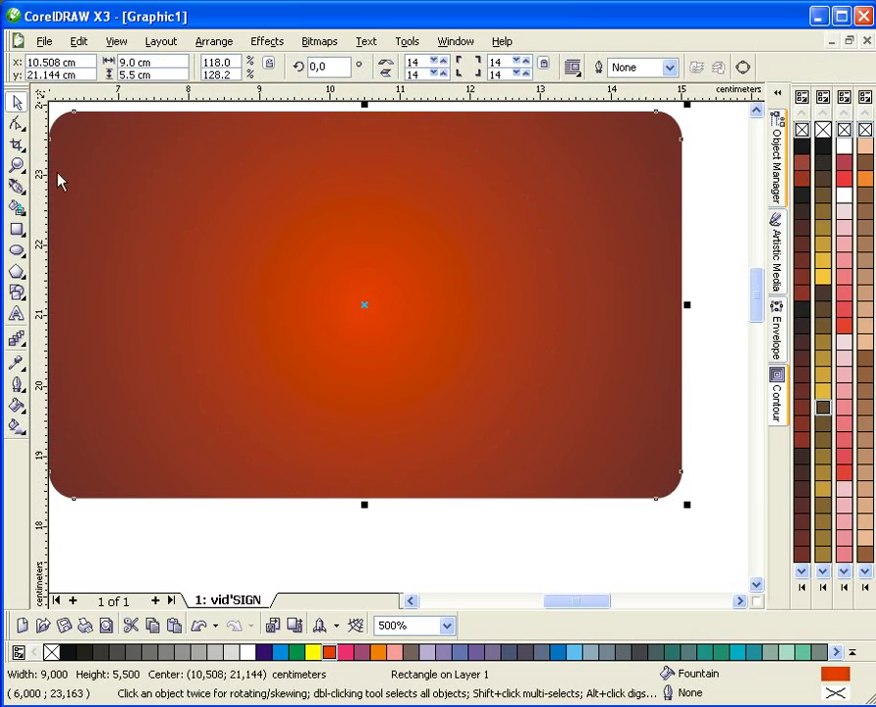
# - Reduce the roundness of all four rectangle corners to 6
pyautogui.click(17, 122)
pyautogui.moveTo(681, 139); pyautogui.dragTo(687, 128)
pyautogui.press('space')
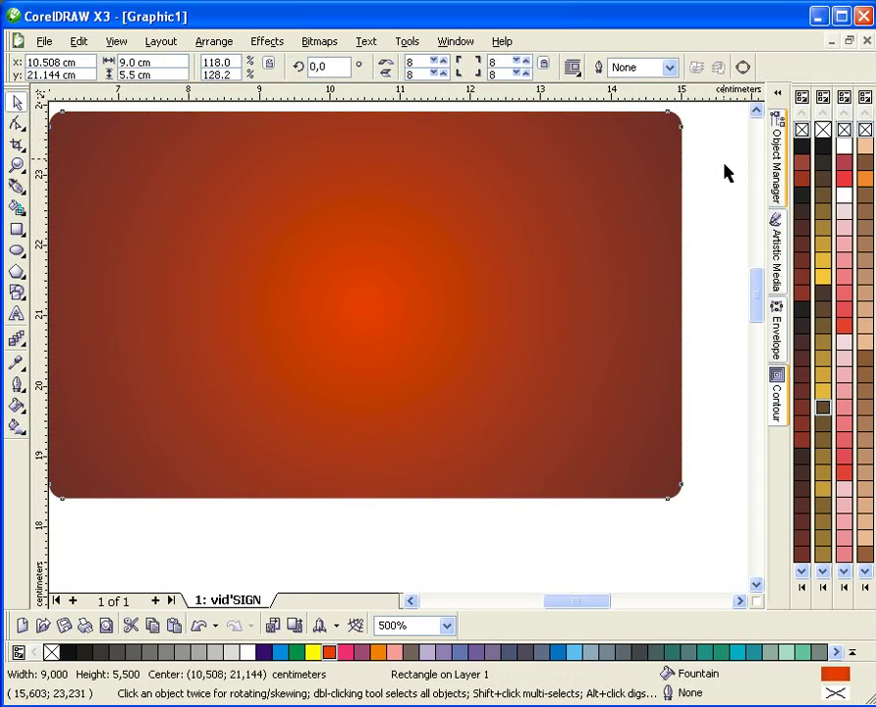
pyautogui.click(727, 173)
pyautogui.scroll(-1, 388, 365)
pyautogui.scroll(1, 371, 366)
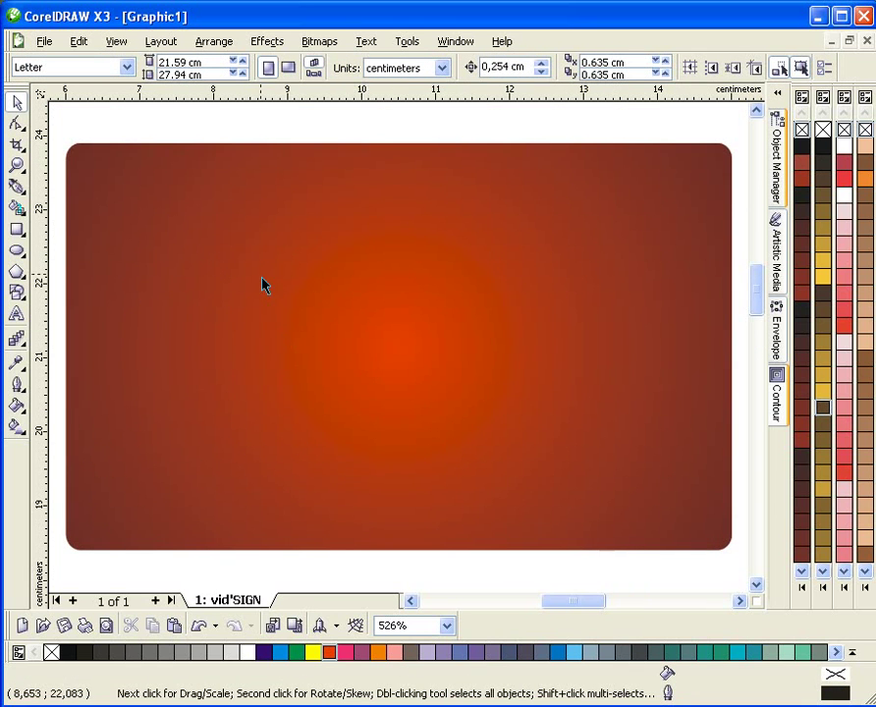
pyautogui.click(108, 201)
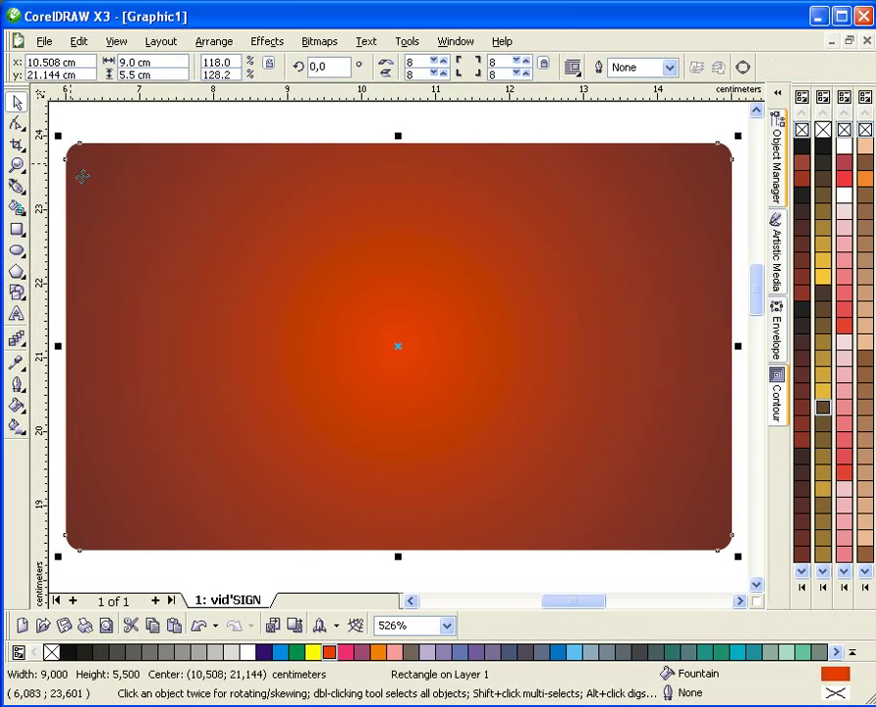
pyautogui.press('F10')
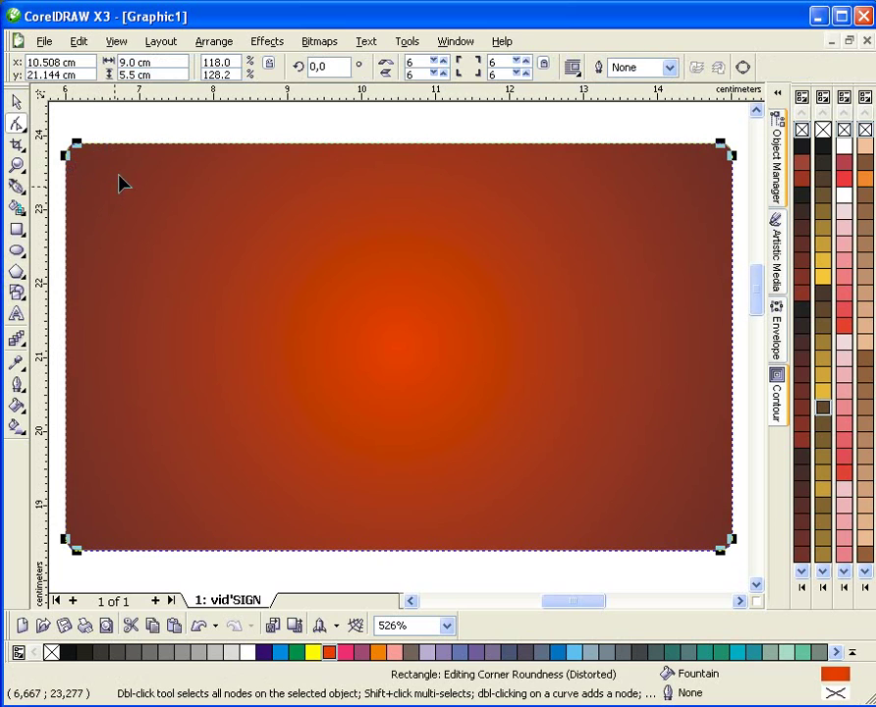
pyautogui.press('space')
pyautogui.click(112, 134)
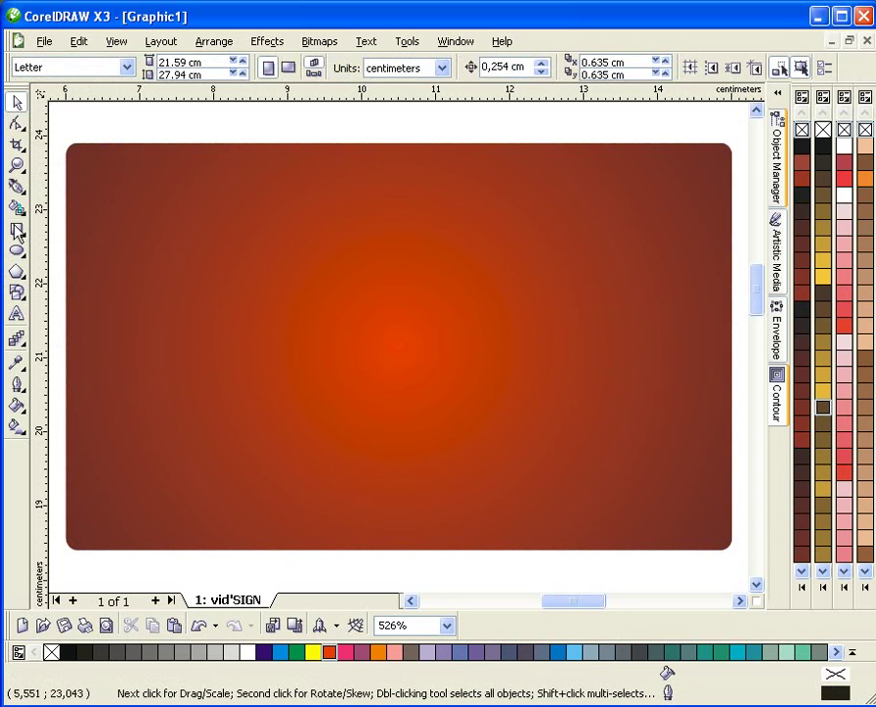
# - Add the artistic text "YOUR NAME" on the left half of the card
pyautogui.click(17, 313)
pyautogui.click(239, 340)
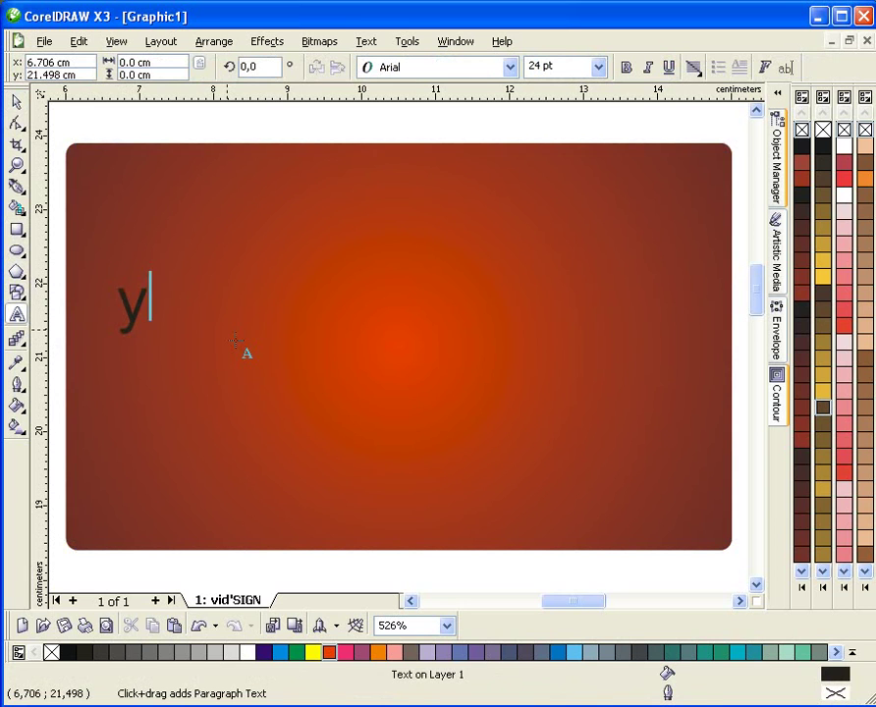
pyautogui.write('you')
pyautogui.press('Escape')
pyautogui.press('Delete')
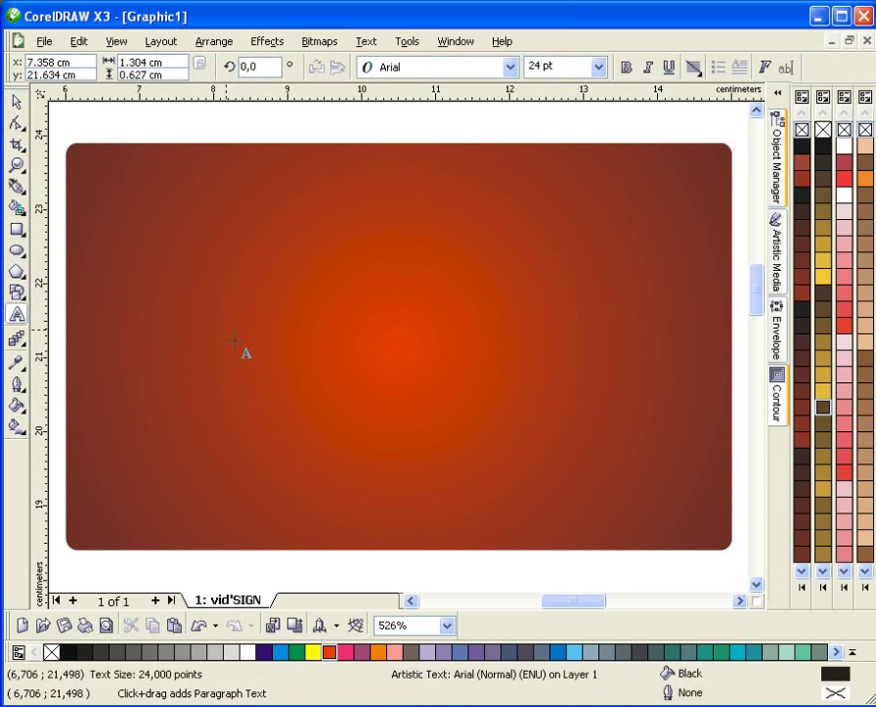
pyautogui.write('YOUT')
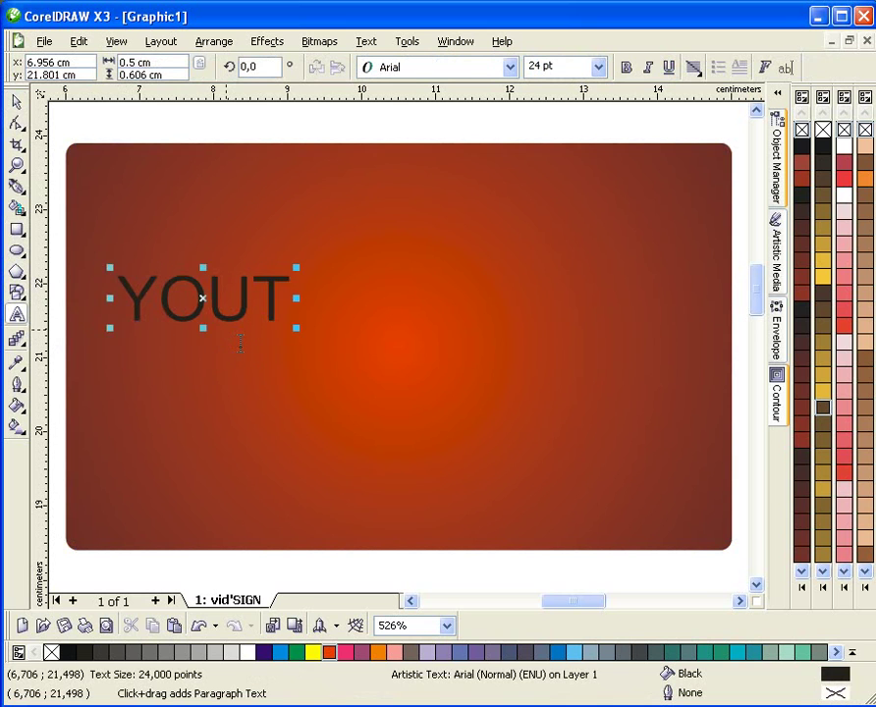
pyautogui.press('BackSpace')
pyautogui.write('R NAME')
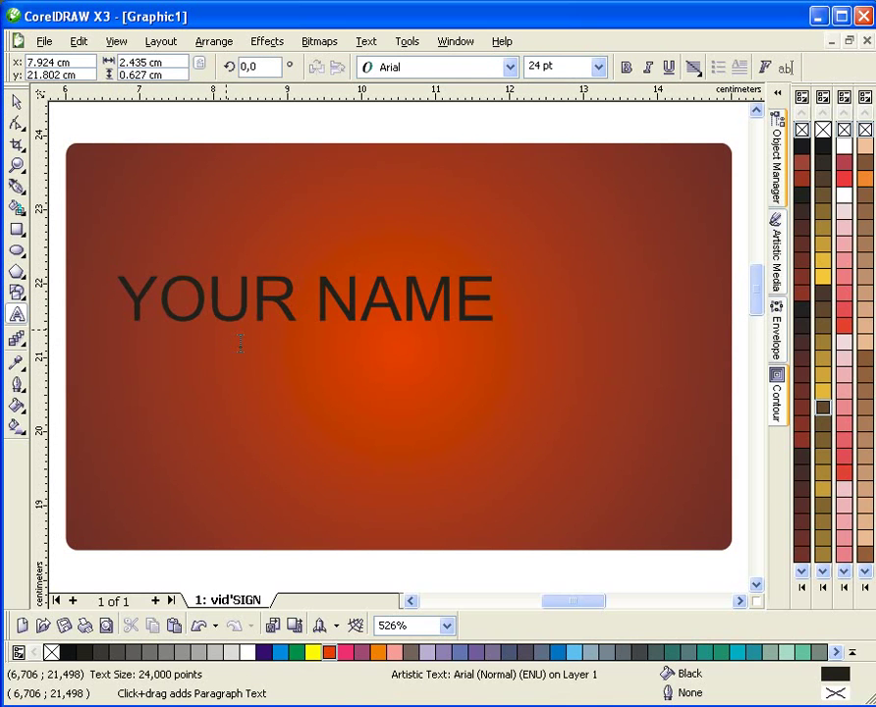
pyautogui.hotkey('ctrl', 'space')
# - Restyle the YOUR NAME text in the CatShop font with a white fill and shift it slightly down and left
pyautogui.click(508, 66)
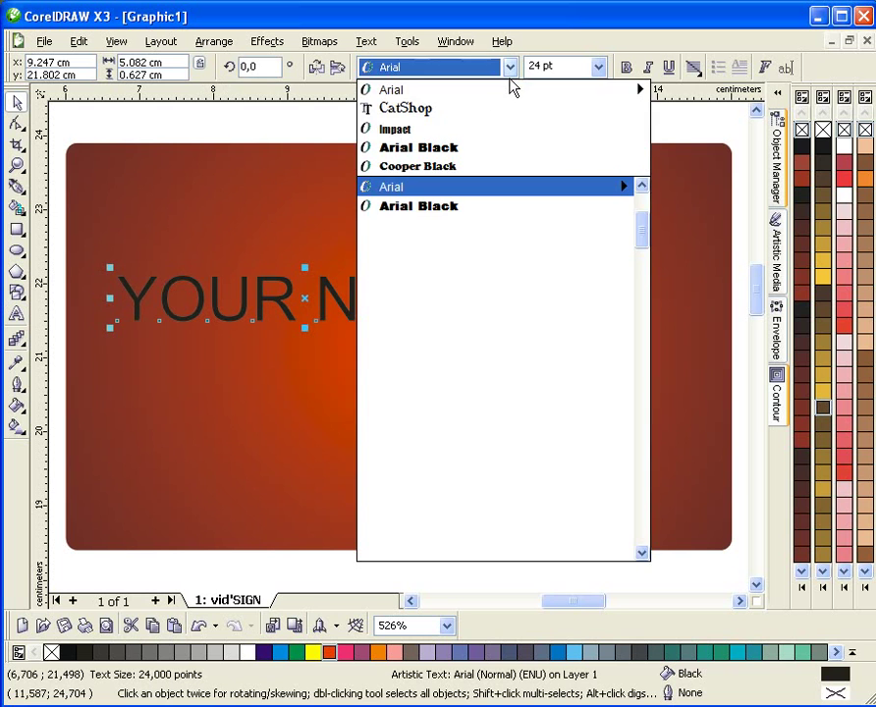
pyautogui.click(483, 122)
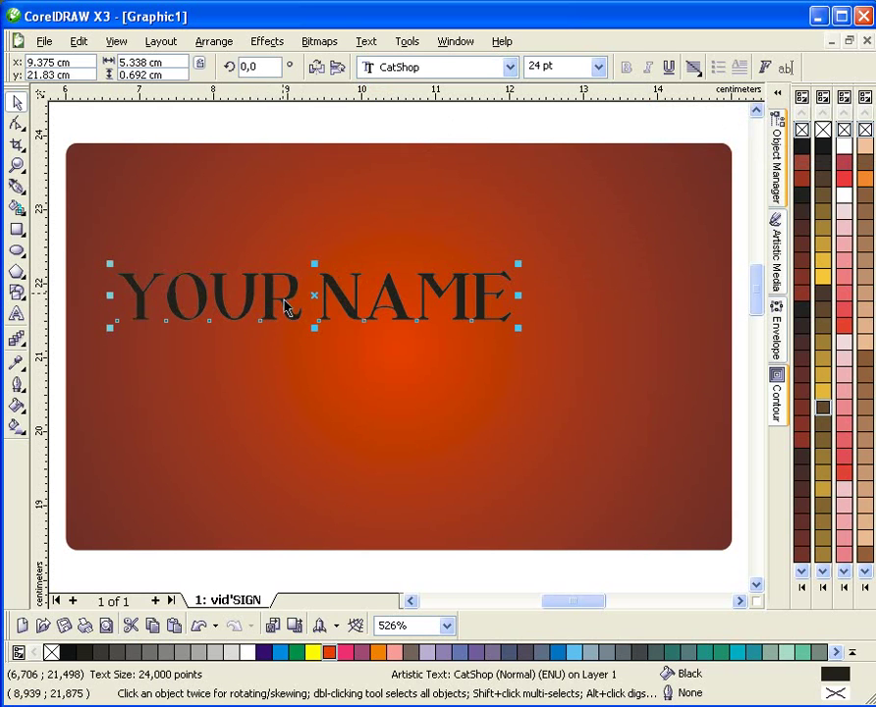
pyautogui.moveTo(303, 298); pyautogui.dragTo(278, 336)
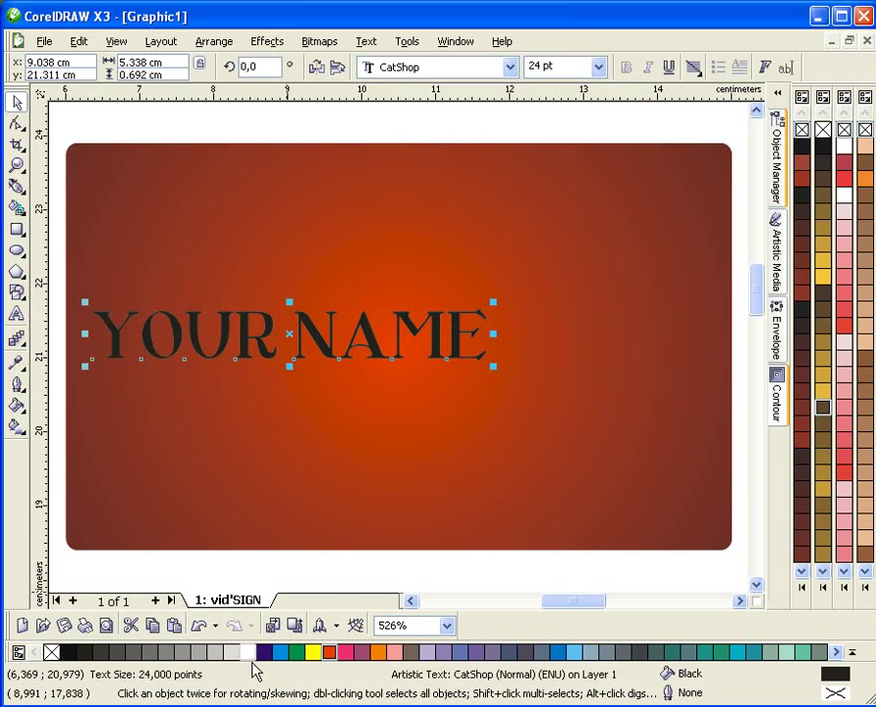
pyautogui.click(247, 651)
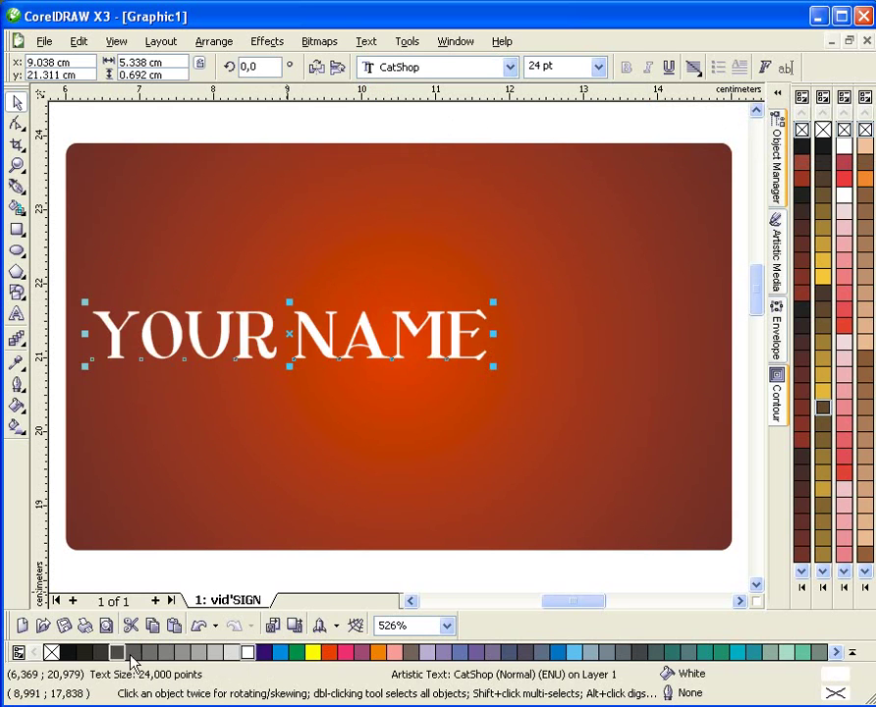
pyautogui.click(55, 432)
# - Duplicate the YOUR NAME text directly below the original and set the copy in bold Arial
pyautogui.moveTo(184, 340); pyautogui.dragTo(188, 387)
pyautogui.rightClick(189, 387)
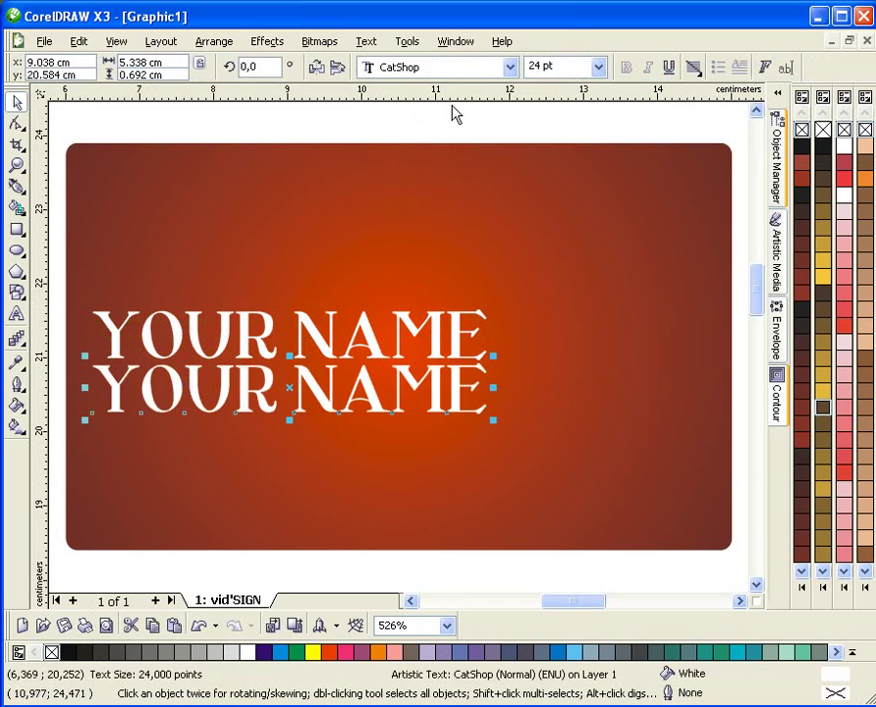
pyautogui.click(509, 67)
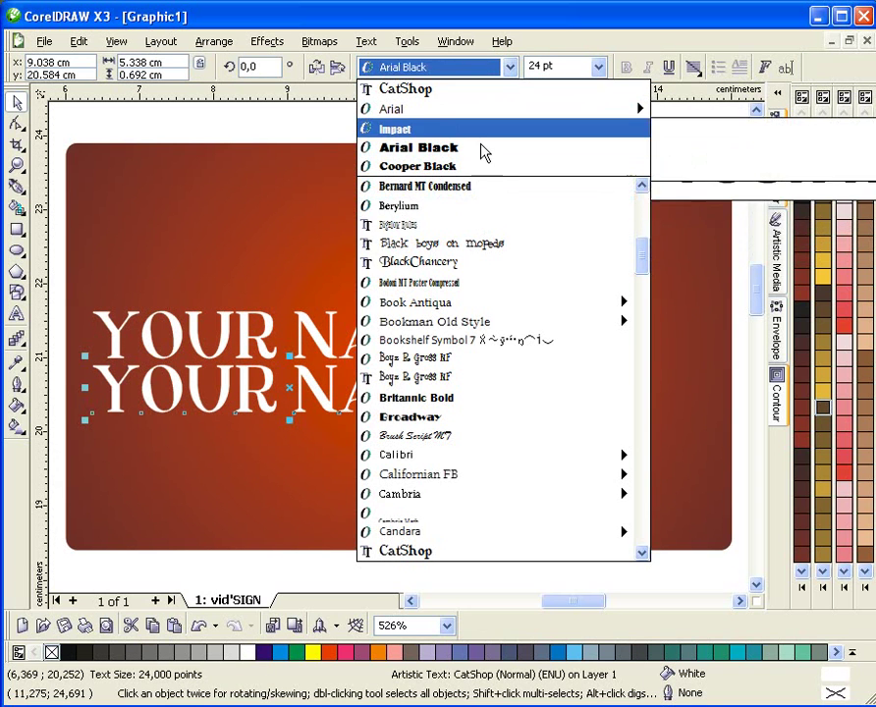
pyautogui.moveTo(485, 118)
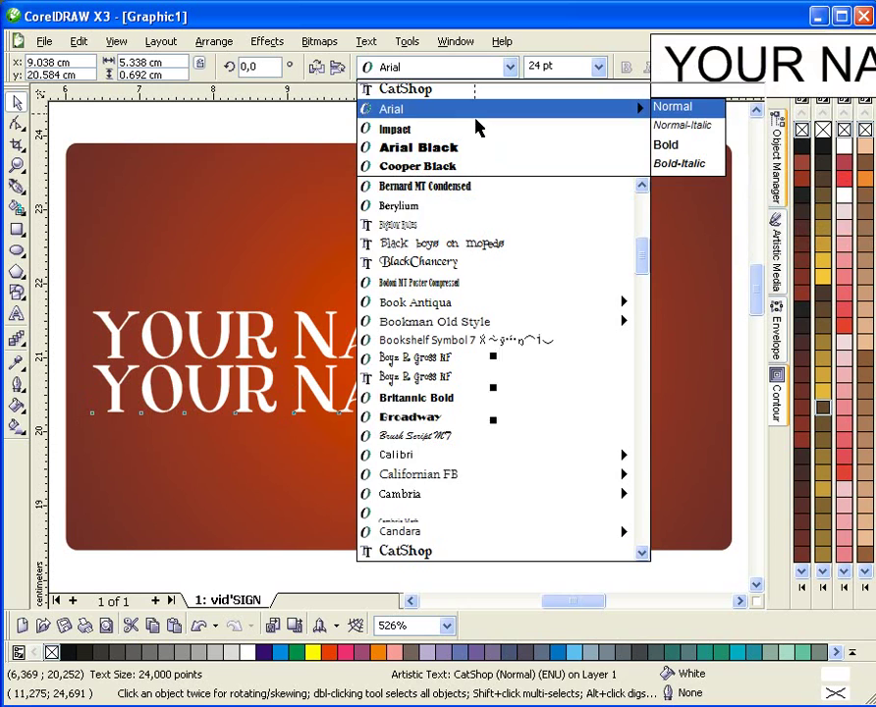
pyautogui.click(479, 112)
pyautogui.click(626, 67)
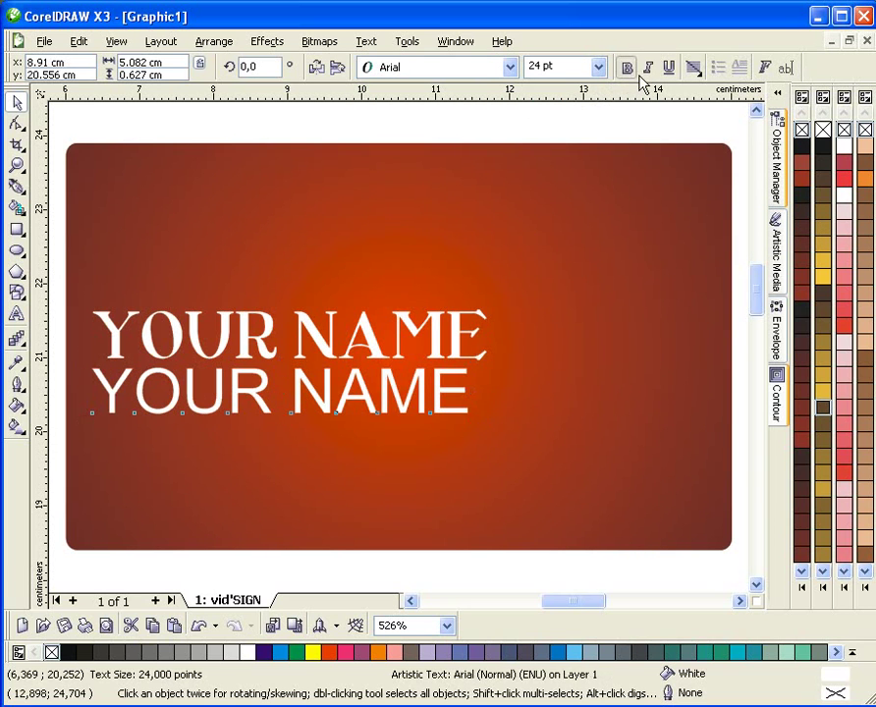
# - Replace the duplicated text with "Job Title" and scale it down, keeping it left-aligned just below the name
pyautogui.doubleClick(342, 397)
pyautogui.hotkey('ctrl', 'a')
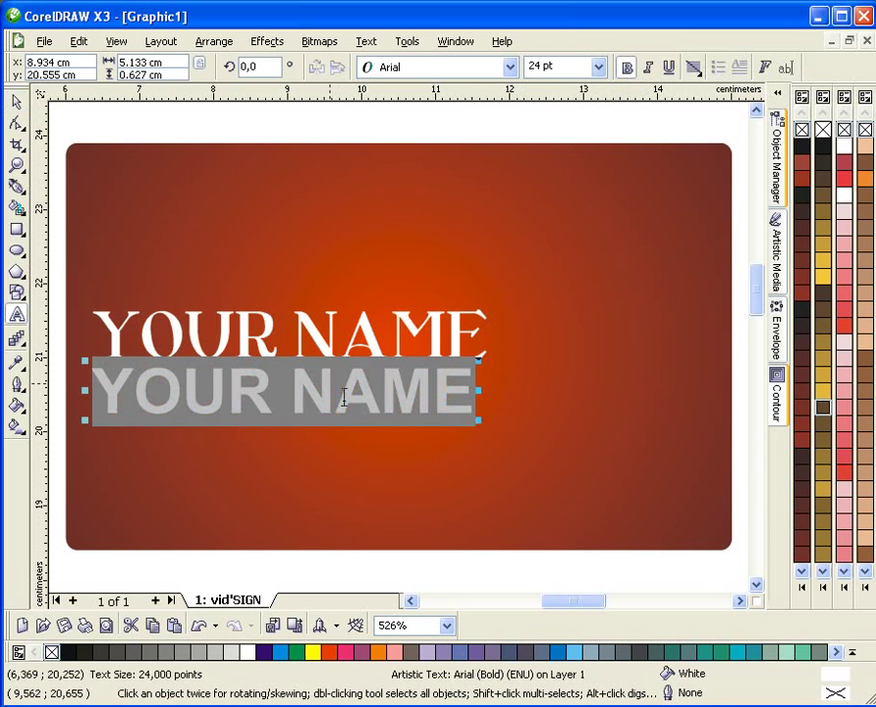
pyautogui.write('jOB')
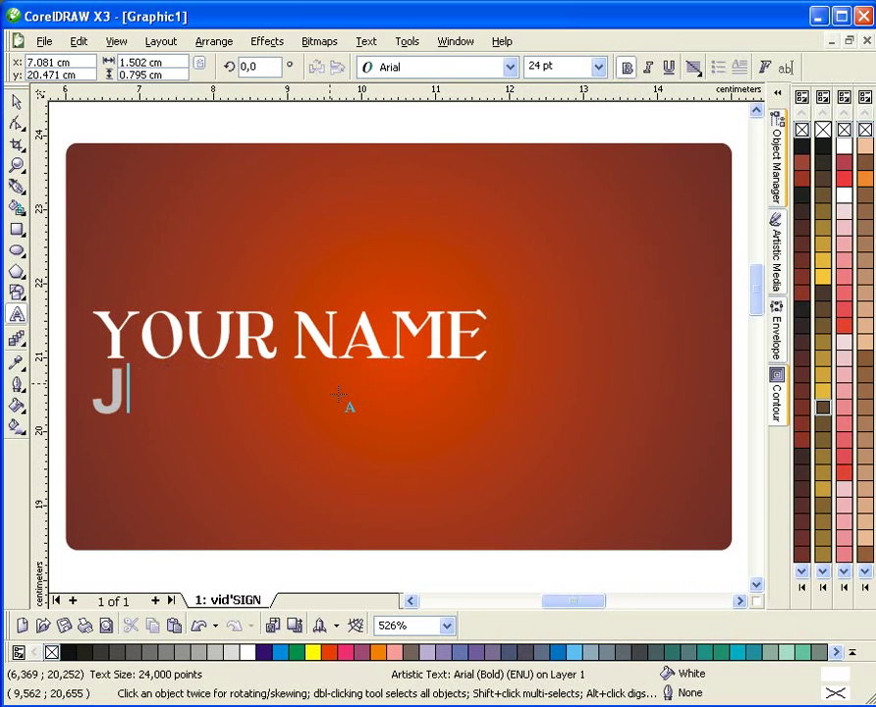
pyautogui.write(' Title')
pyautogui.hotkey('ctrl', 'space')
pyautogui.moveTo(365, 438); pyautogui.dragTo(284, 414)
pyautogui.click(64, 297)
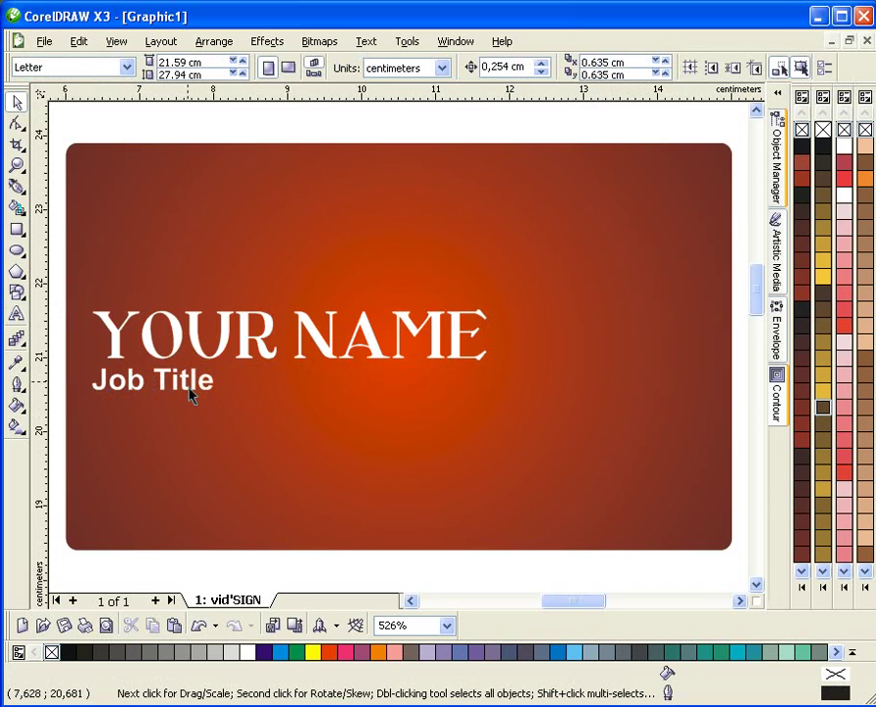
# - Draw a small square about 0.26 cm wide below the Job Title text near the card's left edge
pyautogui.scroll(2, 399, 365)
pyautogui.scroll(-3, 442, 367)
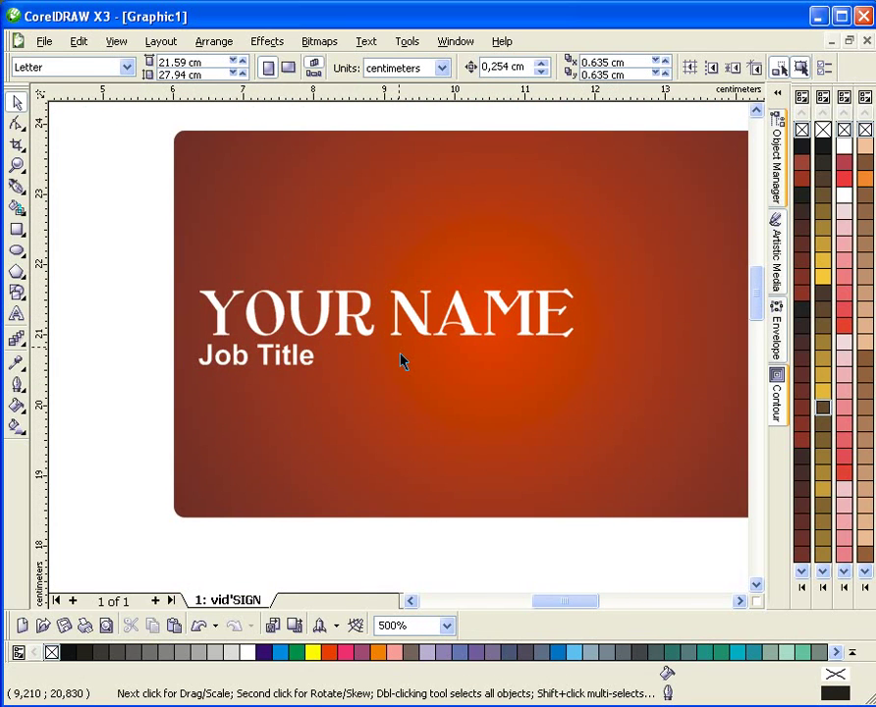
pyautogui.scroll(1, 443, 363)
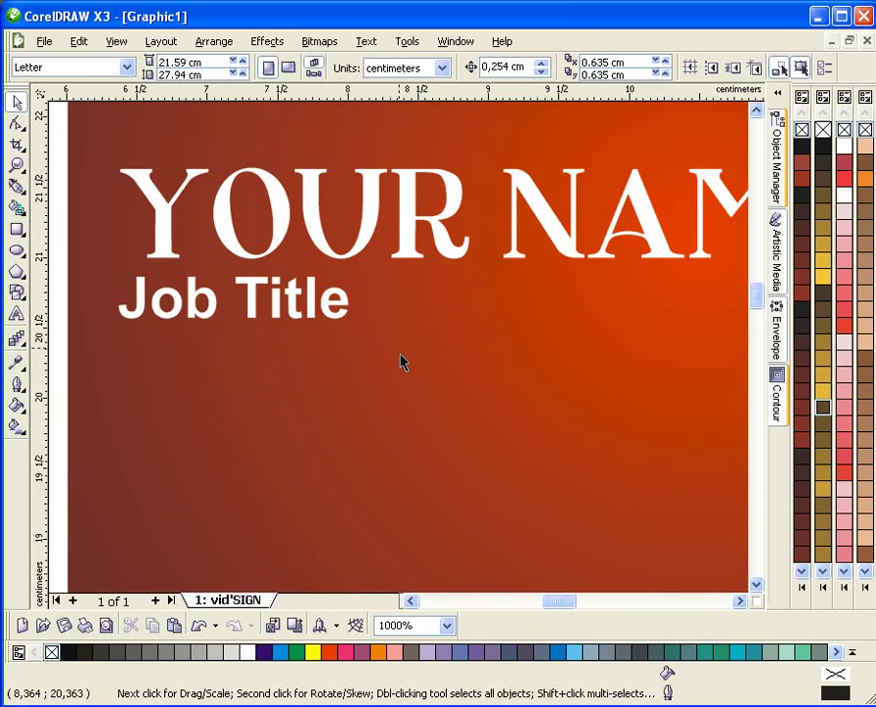
pyautogui.scroll(-1, 402, 360)
pyautogui.scroll(1, 195, 357)
pyautogui.scroll(-1, 400, 362)
pyautogui.scroll(1, 401, 361)
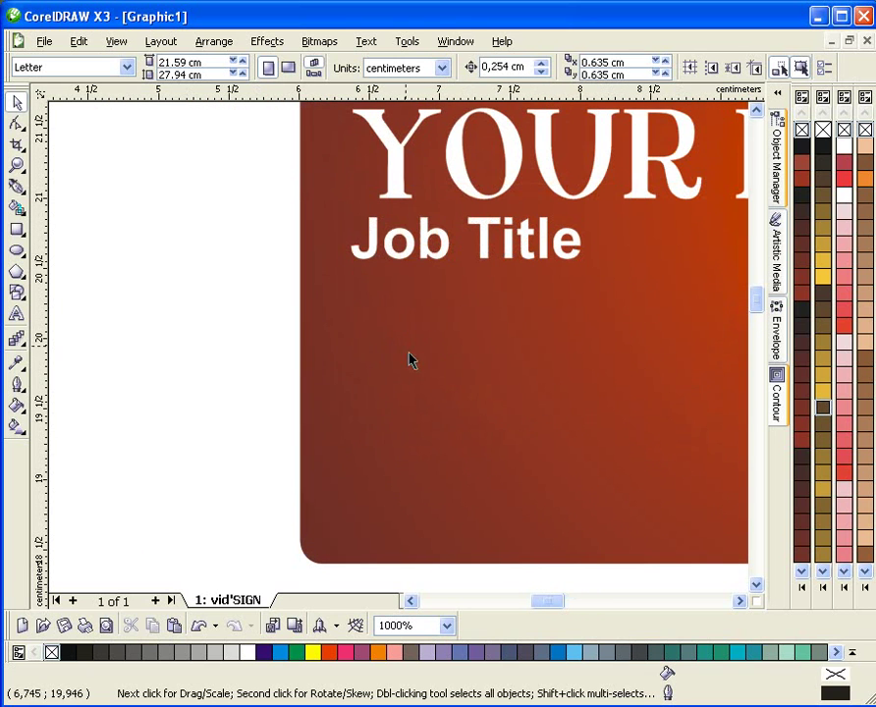
pyautogui.click(16, 229)
pyautogui.moveTo(365, 307); pyautogui.dragTo(402, 344)
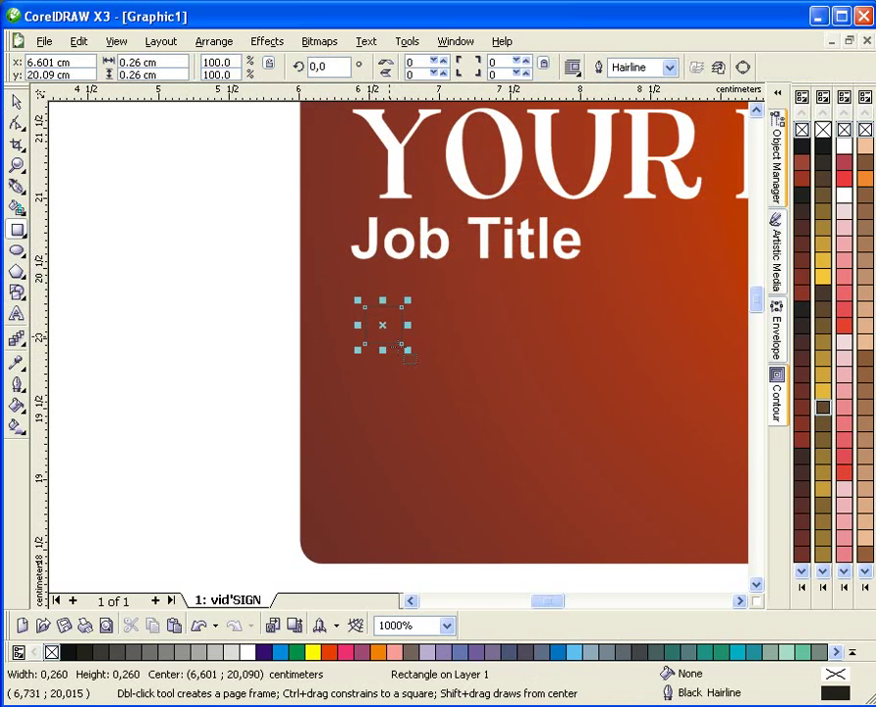
# - Round all four corners of the small square to a roundness of 31
pyautogui.click(17, 122)
pyautogui.scroll(1, 344, 283)
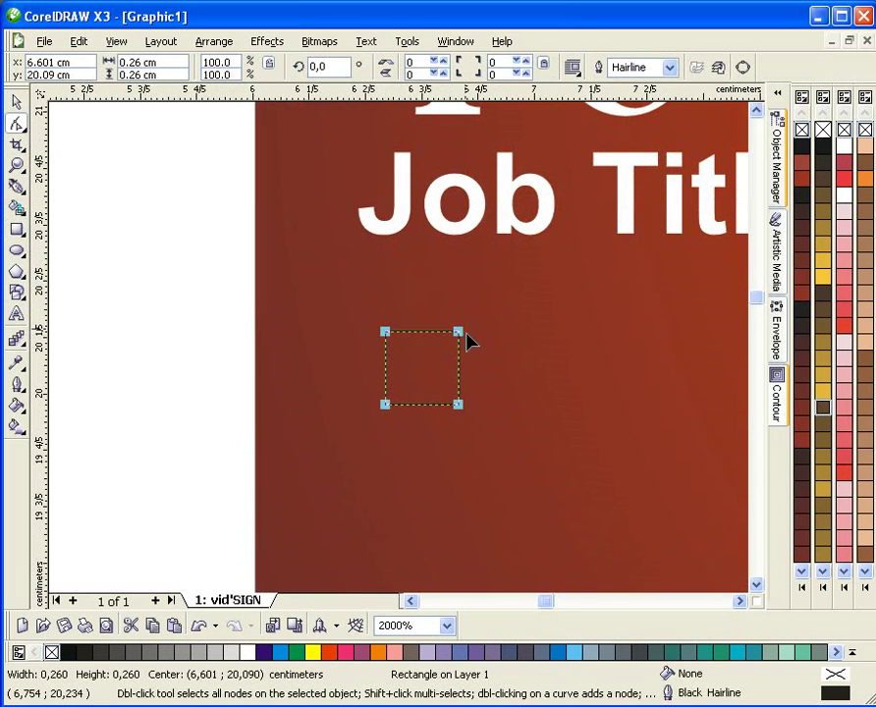
pyautogui.moveTo(459, 334); pyautogui.dragTo(463, 360)
pyautogui.press('space')
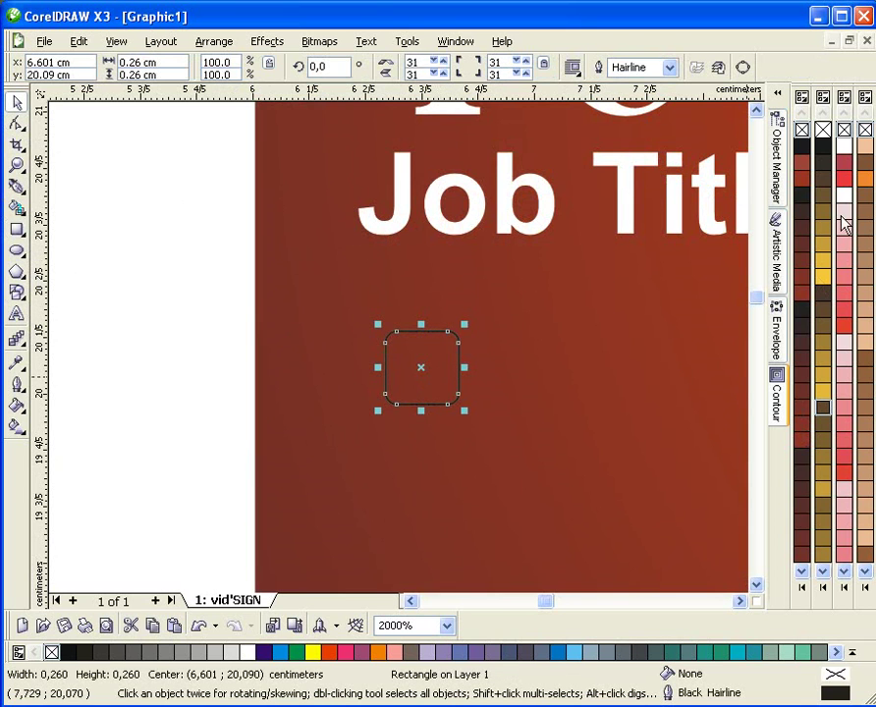
# - Fill the small rounded square with white, remove its outline and deselect it
pyautogui.click(248, 652)
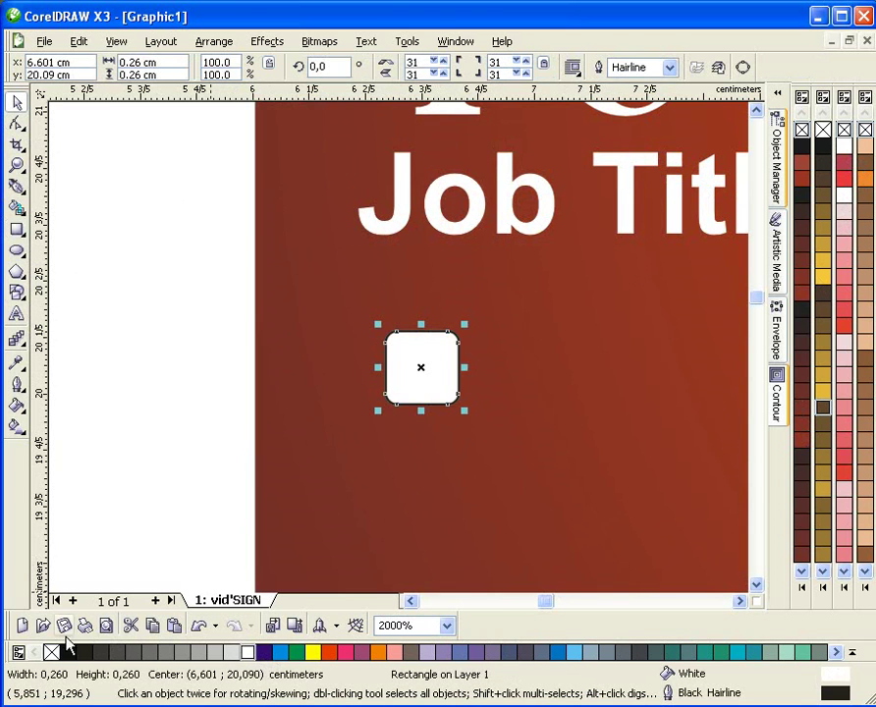
pyautogui.rightClick(52, 653)
pyautogui.press('Escape')
pyautogui.scroll(-1, 403, 363)
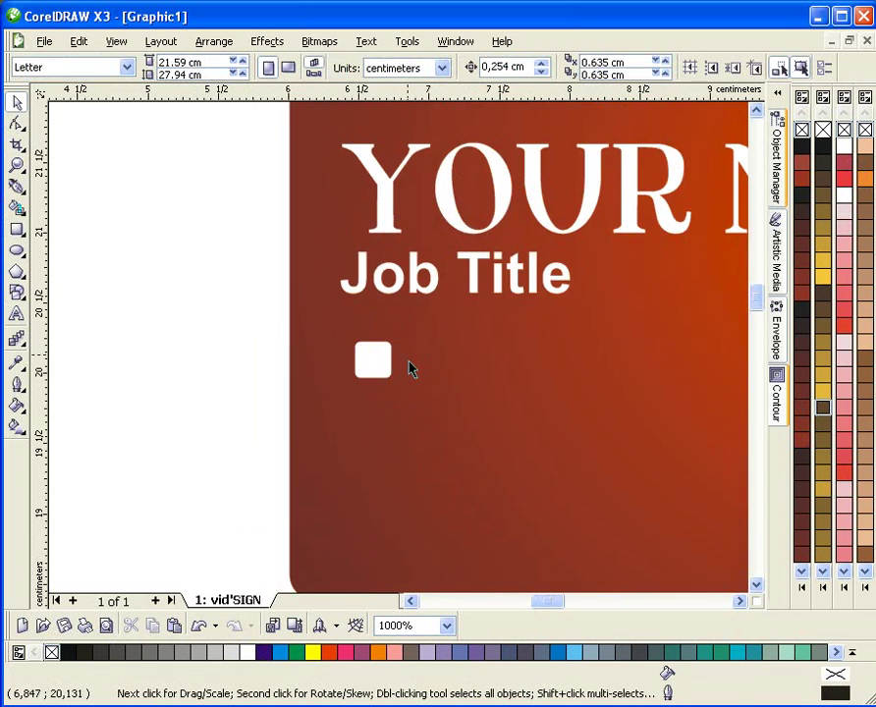
# - Bring up the symbol character insertion options
pyautogui.scroll(1, 401, 361)
pyautogui.click(407, 42)
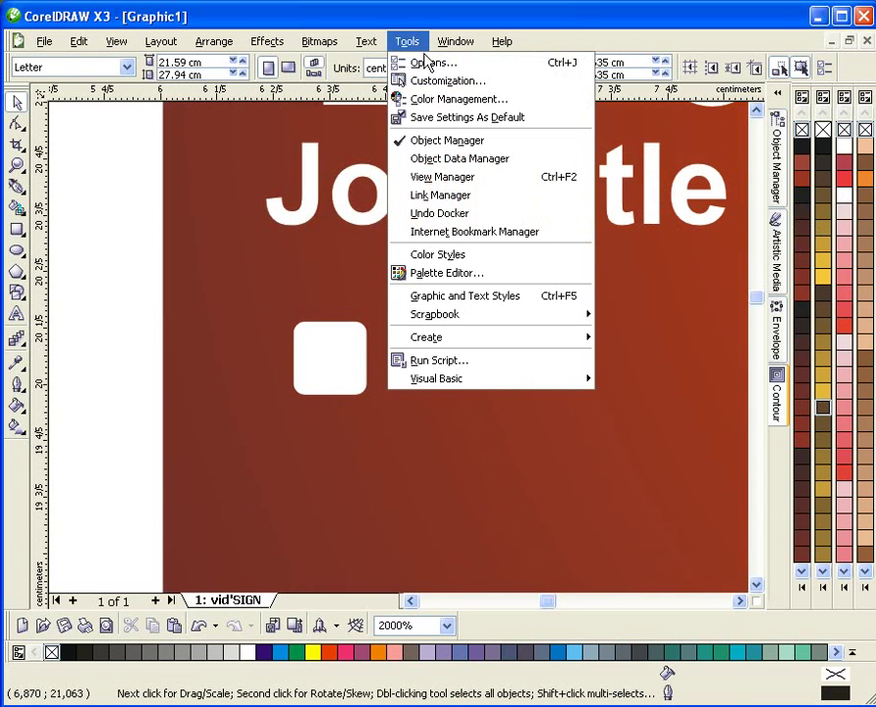
pyautogui.moveTo(366, 42)
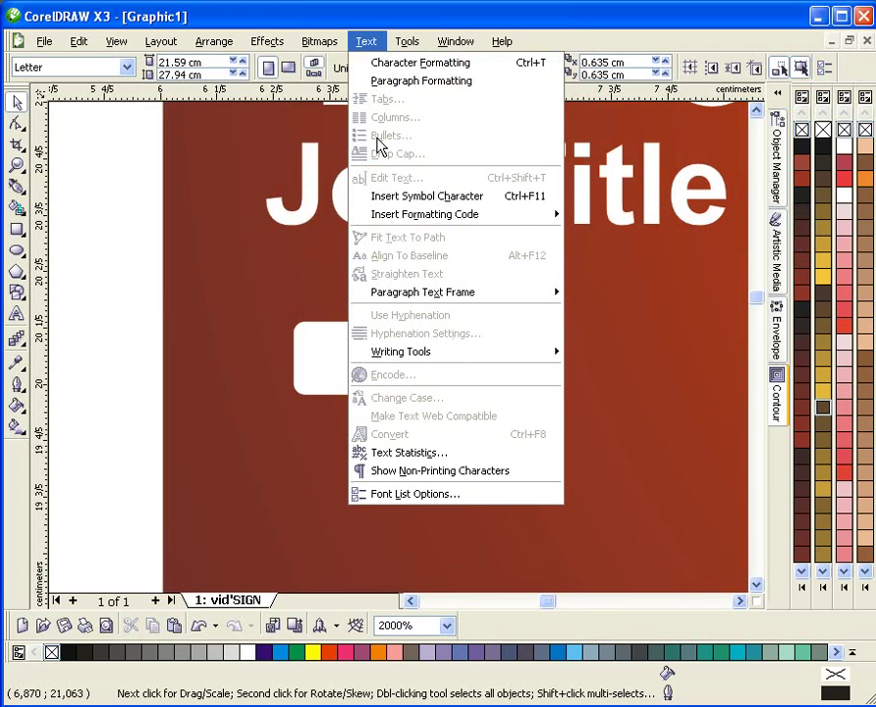
pyautogui.click(388, 198)
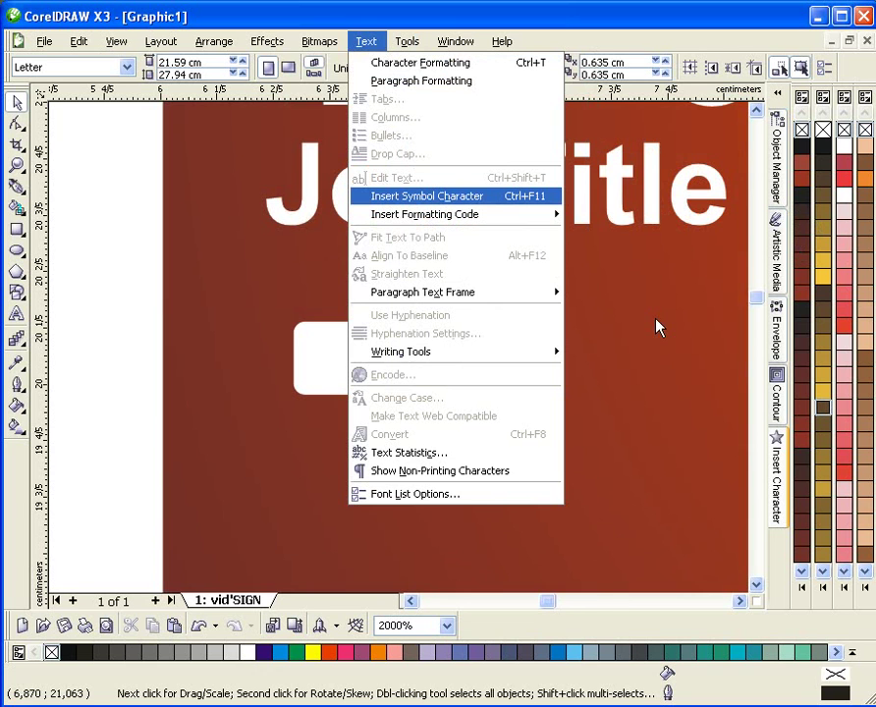
# - Set the symbol font to Wingdings 2
pyautogui.click(752, 126)
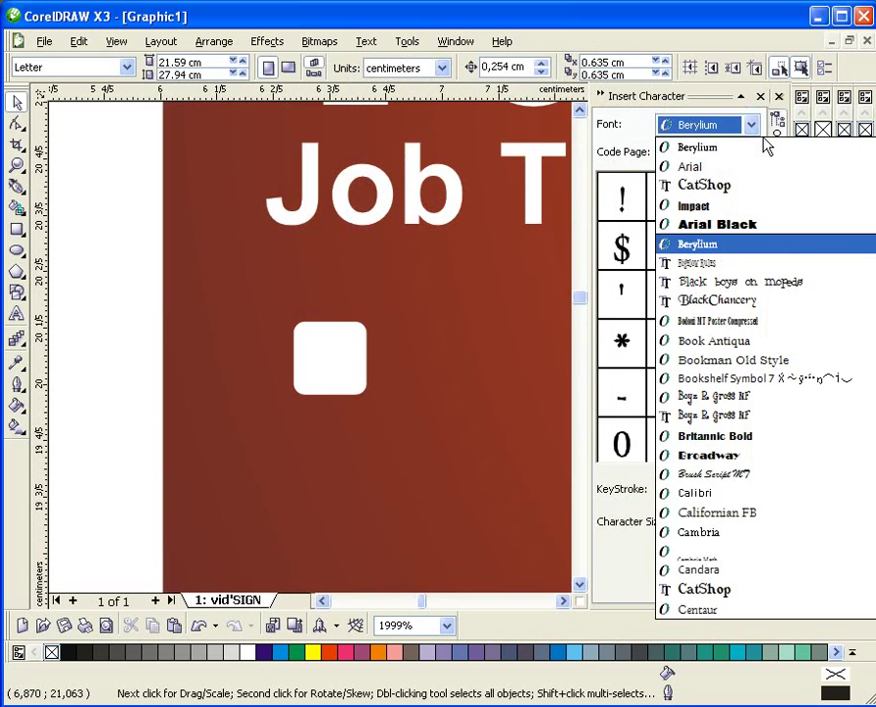
pyautogui.press('Down')
pyautogui.press('Down')
pyautogui.press('Down')
pyautogui.scroll(-5, 766, 295)
pyautogui.scroll(-5, 766, 393)
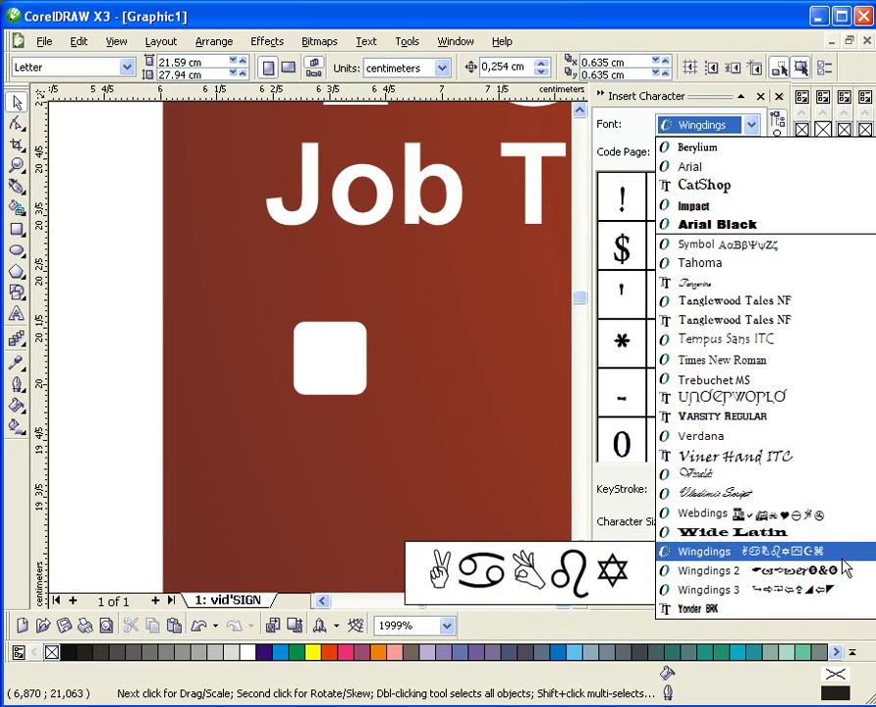
pyautogui.click(836, 609)
pyautogui.moveTo(759, 211); pyautogui.dragTo(761, 442)
pyautogui.click(751, 125)
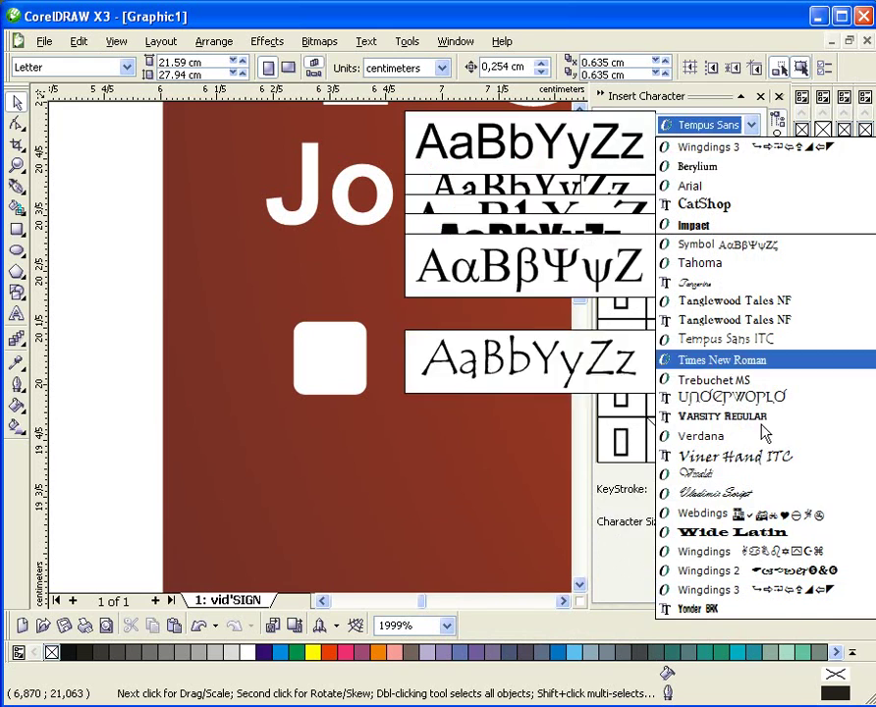
pyautogui.click(756, 580)
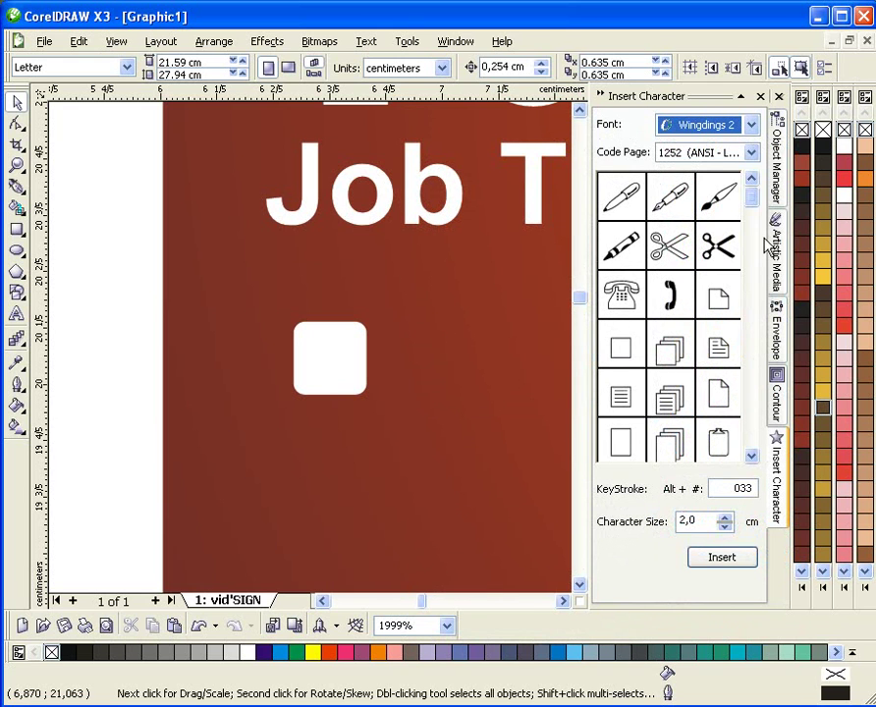
# - Place the Wingdings 2 telephone handset symbol (character 040) on the card beside the white square
pyautogui.click(628, 300)
pyautogui.moveTo(678, 305); pyautogui.dragTo(461, 353)
pyautogui.scroll(-2, 314, 360)
pyautogui.scroll(-2, 312, 360)
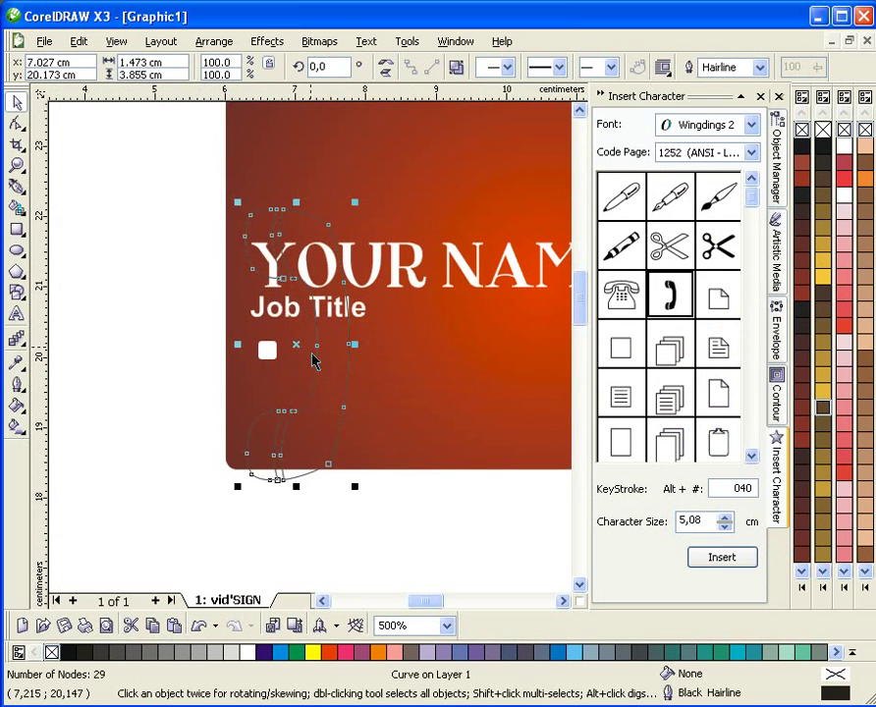
# - Shrink the handset symbol and rotate it to lie horizontally, about 0.28 cm wide and 0.11 cm high
pyautogui.click(297, 344)
pyautogui.moveTo(361, 492); pyautogui.dragTo(314, 360)
pyautogui.click(278, 332)
pyautogui.scroll(3, 315, 360)
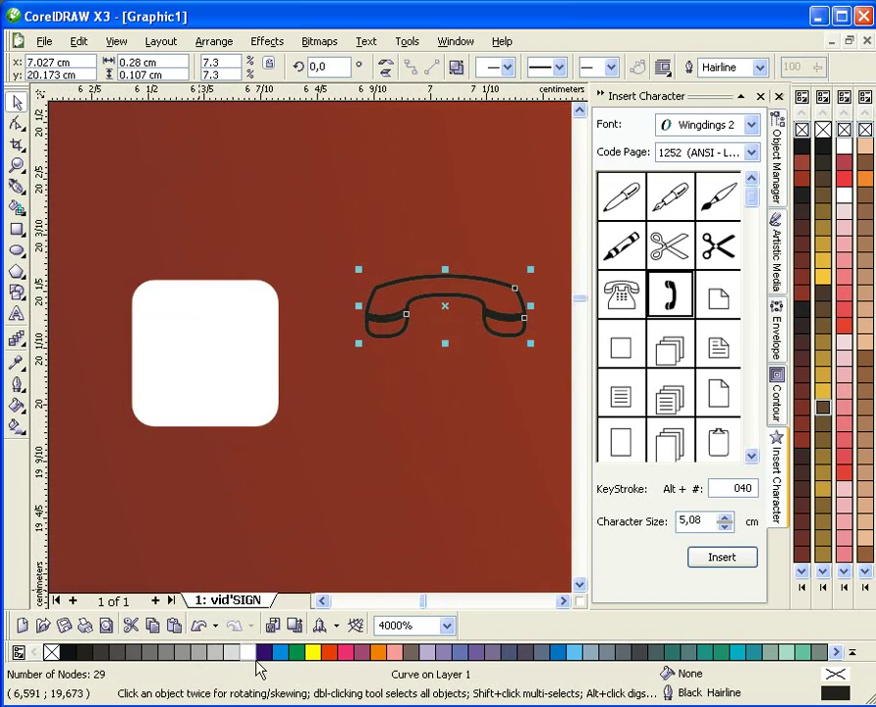
# - Give the handset an orange fill without outline and fit it across the top of the white square, about 0.26 cm wide
pyautogui.click(247, 651)
pyautogui.rightClick(51, 651)
pyautogui.moveTo(444, 295); pyautogui.dragTo(217, 301)
pyautogui.scroll(1, 522, 457)
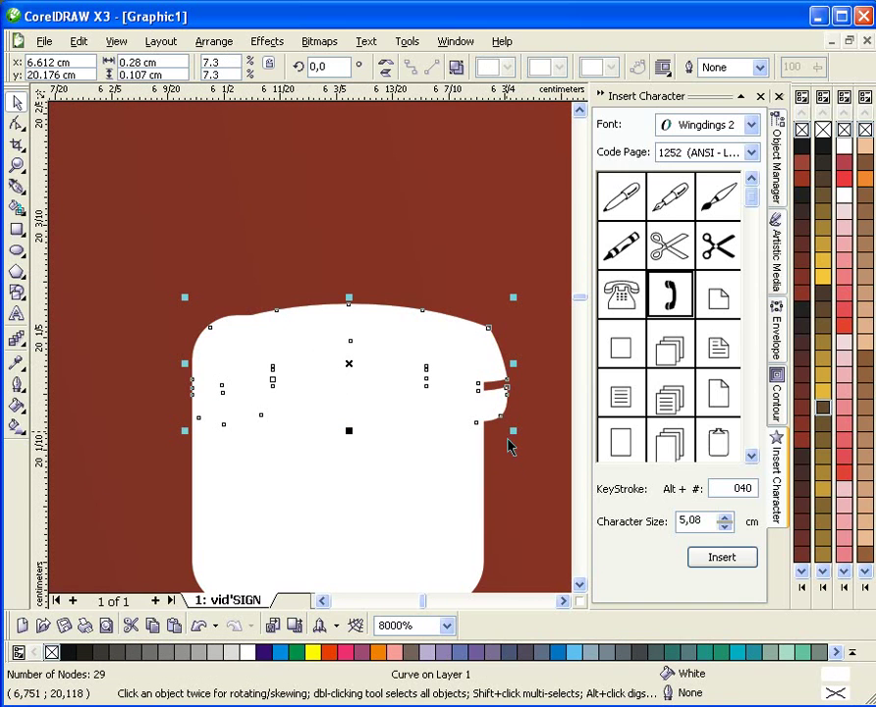
pyautogui.click(379, 651)
pyautogui.moveTo(527, 446); pyautogui.dragTo(482, 429)
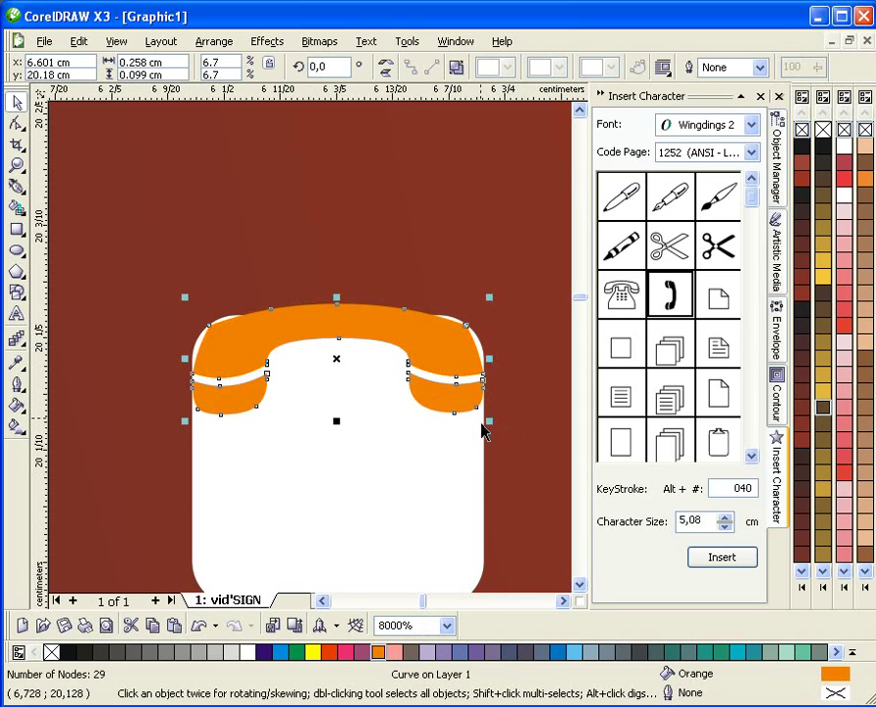
# - Align the handset and the white square by their top edges and horizontal centers
pyautogui.keyDown('shift'); pyautogui.click(400, 457); pyautogui.keyUp('shift')
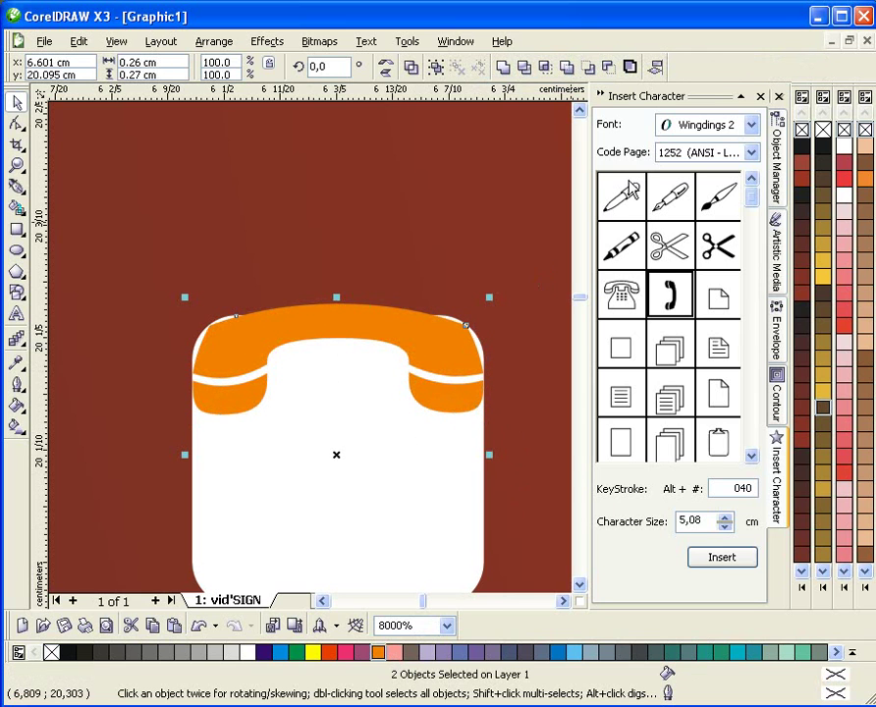
pyautogui.click(656, 67)
pyautogui.moveTo(438, 287); pyautogui.dragTo(487, 115)
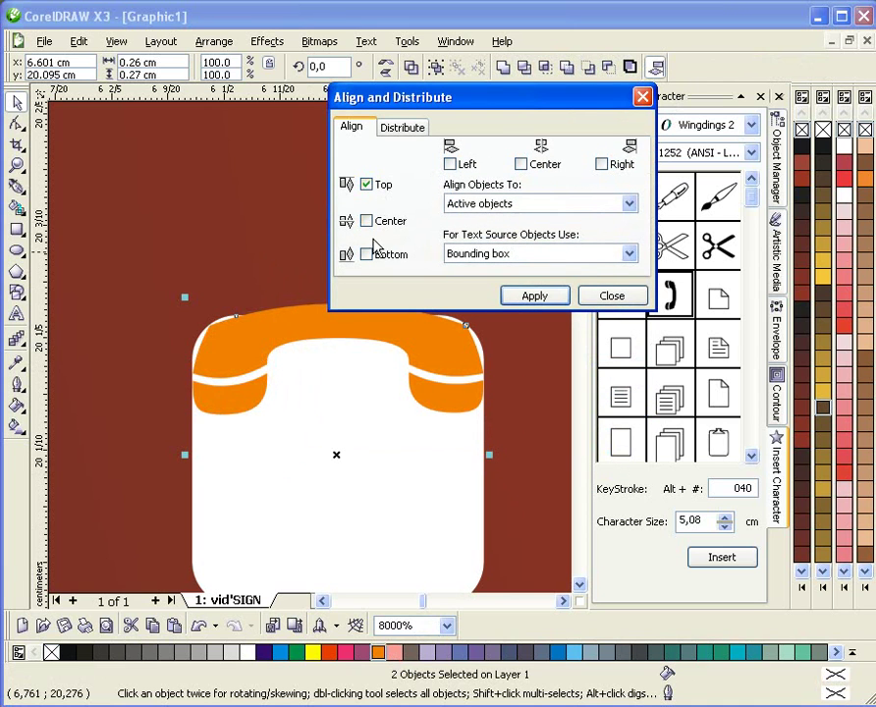
pyautogui.click(548, 300)
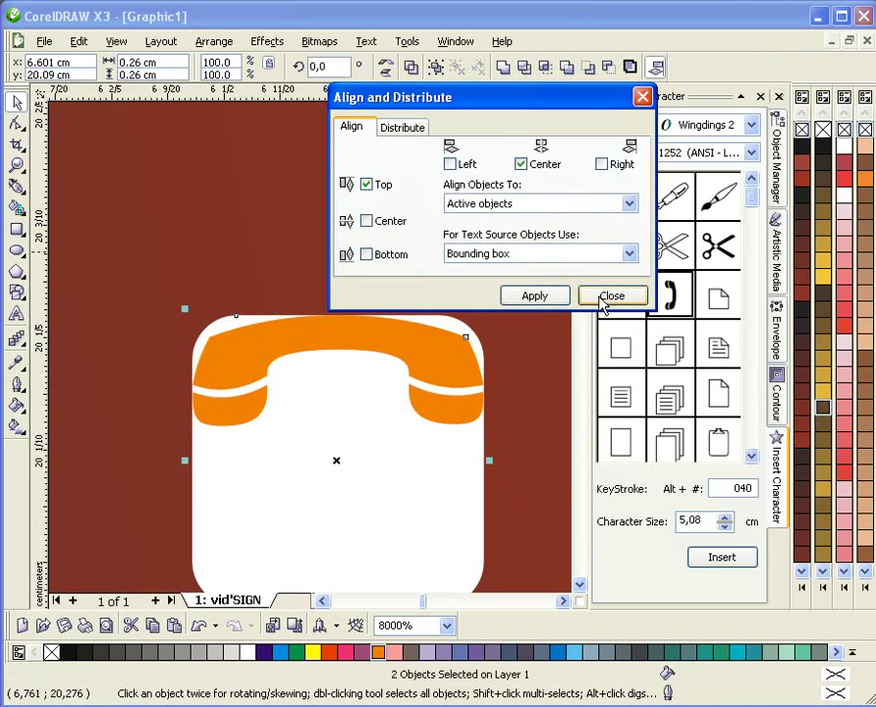
pyautogui.click(617, 299)
# - Apply an outside contour to the orange handset with a 0.02 cm offset and 1 step
pyautogui.click(412, 355)
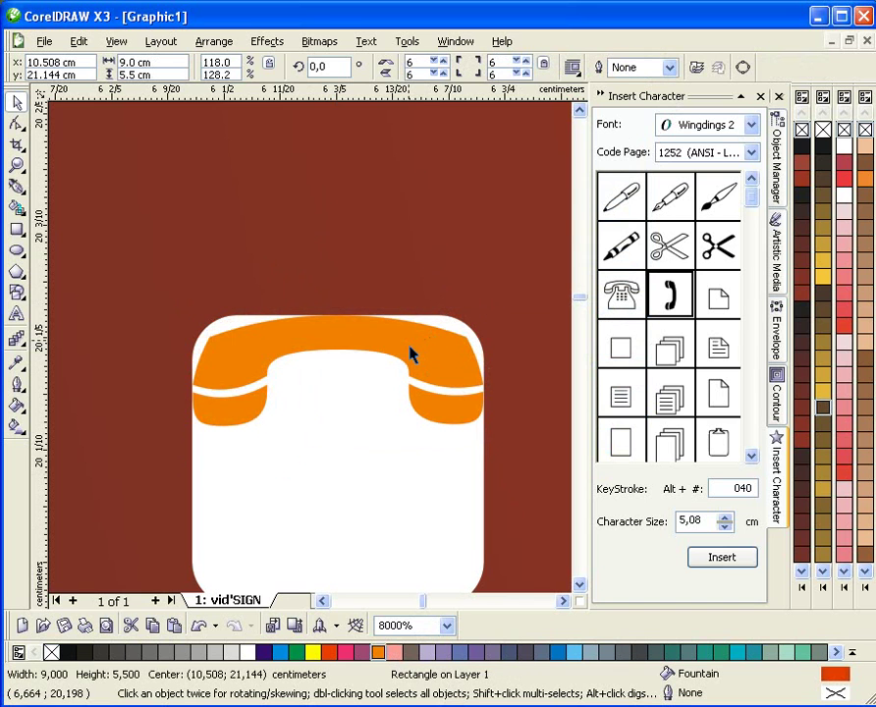
pyautogui.scroll(-1, 308, 367)
pyautogui.scroll(2, 314, 362)
pyautogui.scroll(-1, 314, 363)
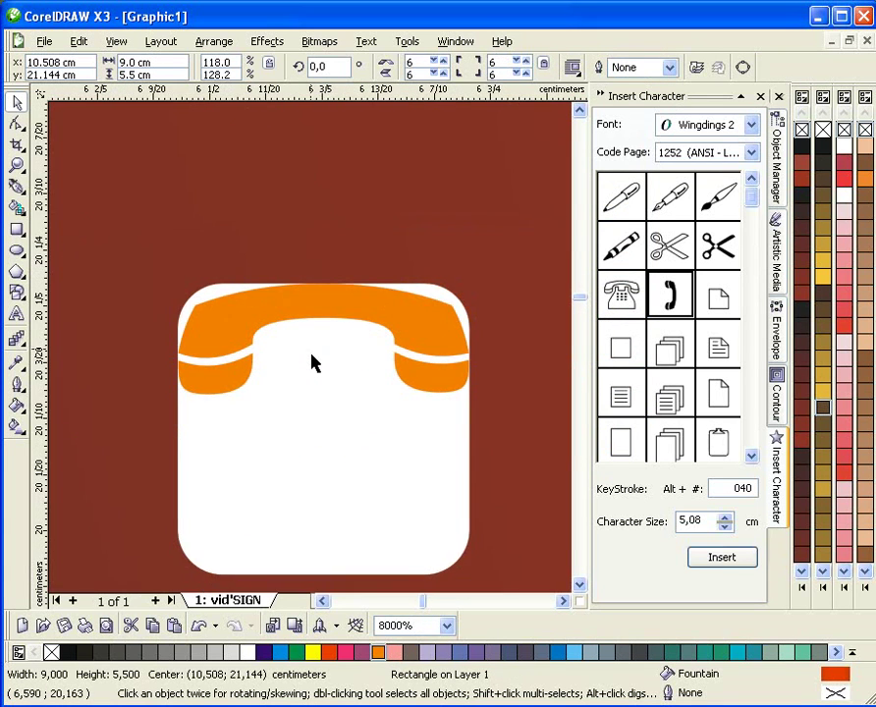
pyautogui.click(354, 320)
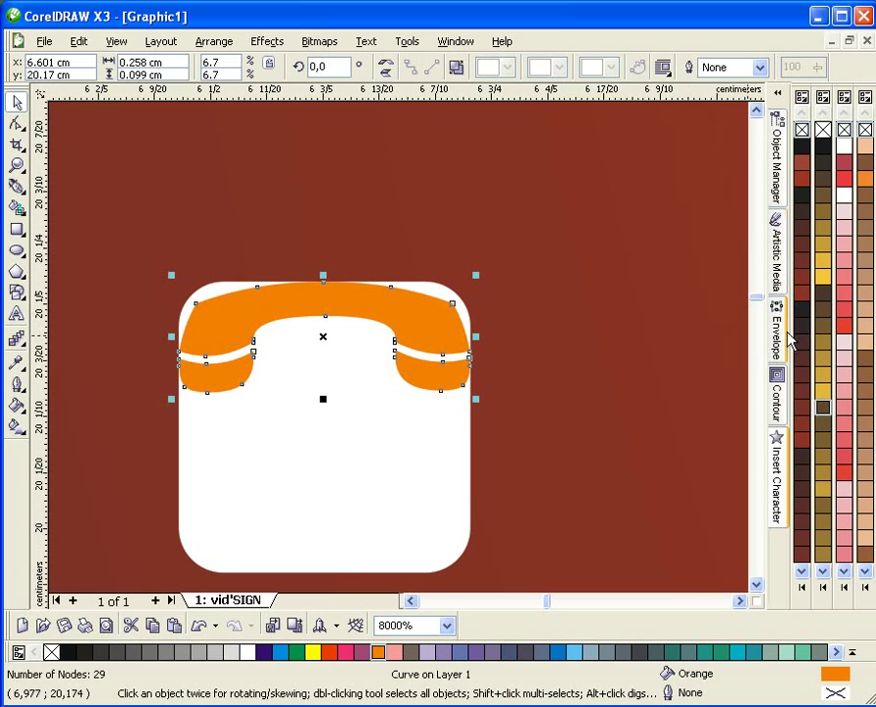
pyautogui.click(775, 397)
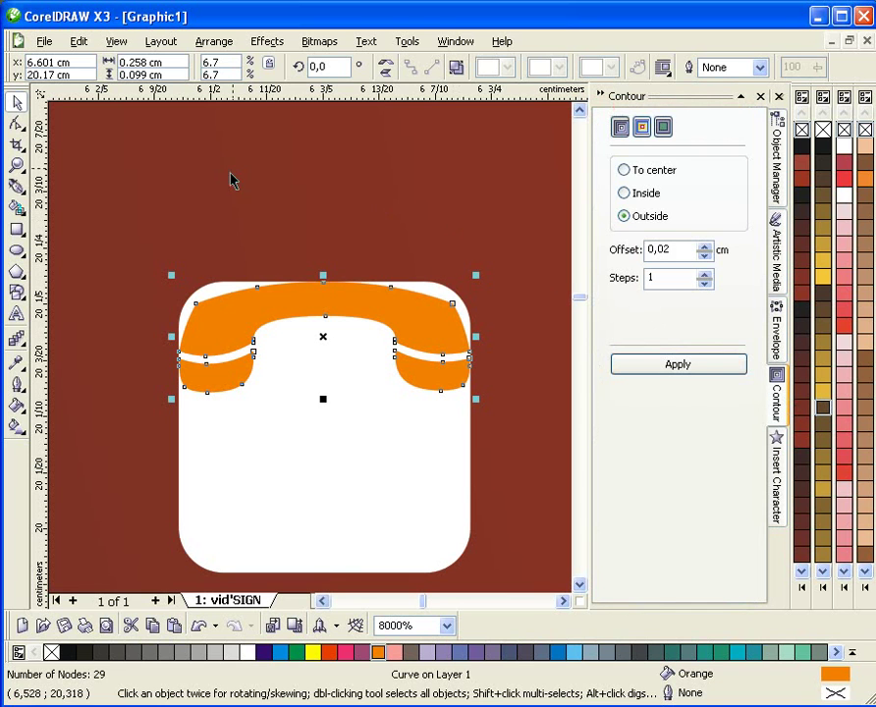
pyautogui.click(214, 42)
pyautogui.moveTo(267, 41)
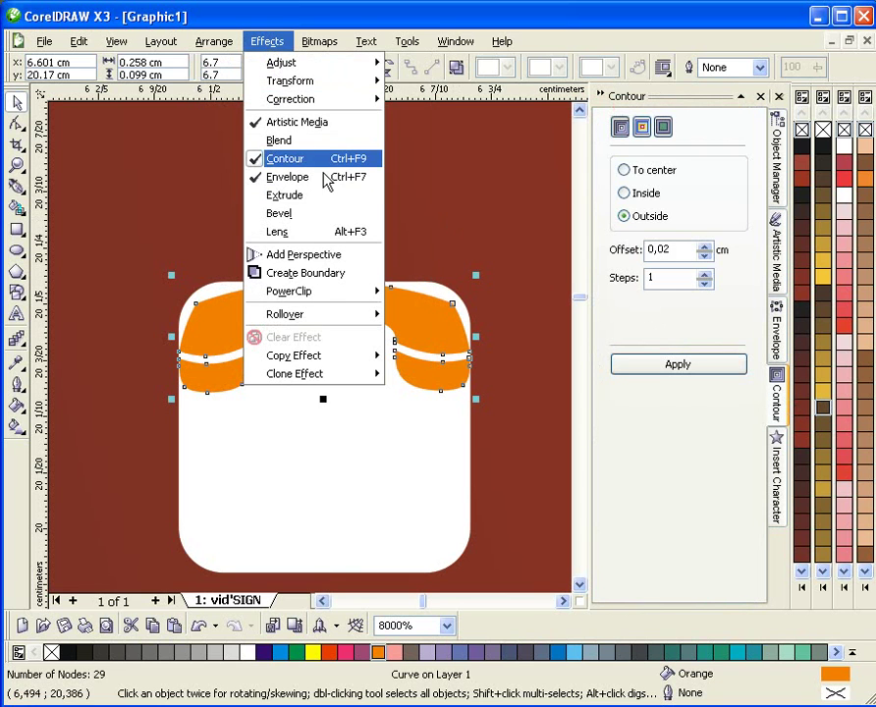
pyautogui.click(664, 249)
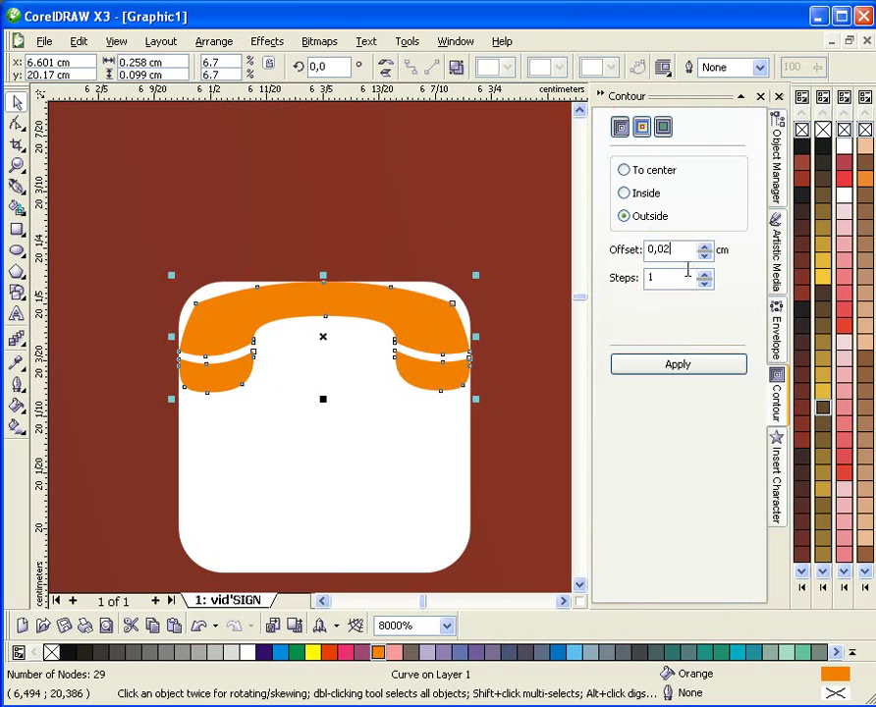
pyautogui.click(668, 364)
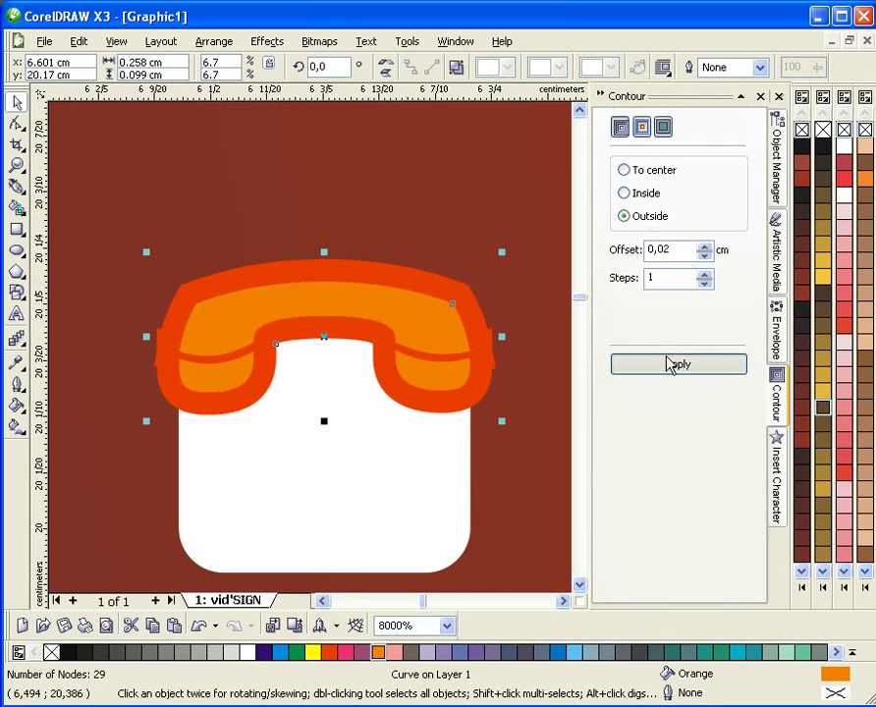
# - Reduce the handset contour's offset to 0.005 cm and reapply it
pyautogui.click(676, 257)
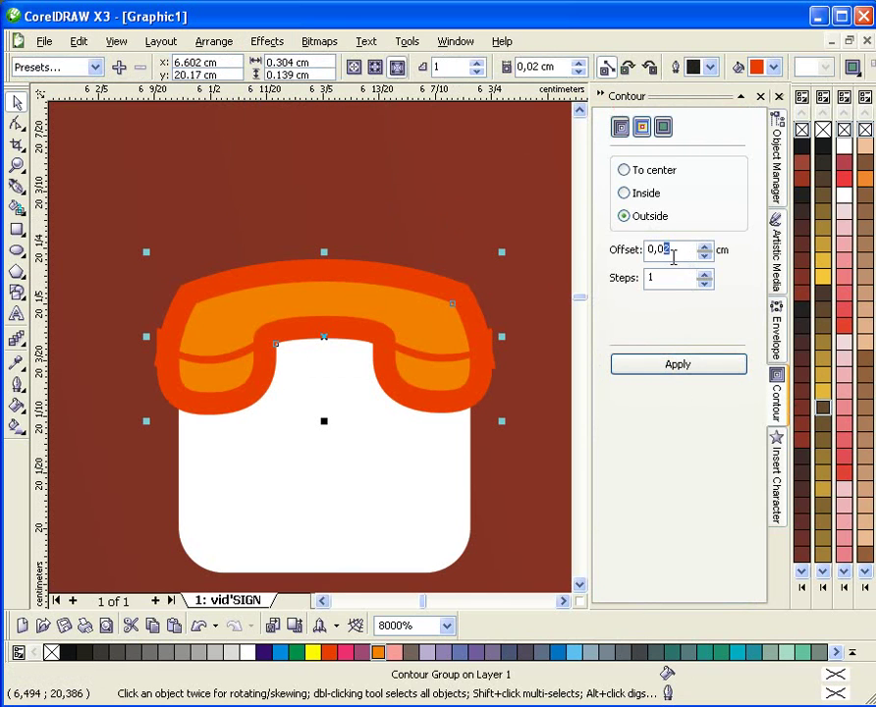
pyautogui.write('5')
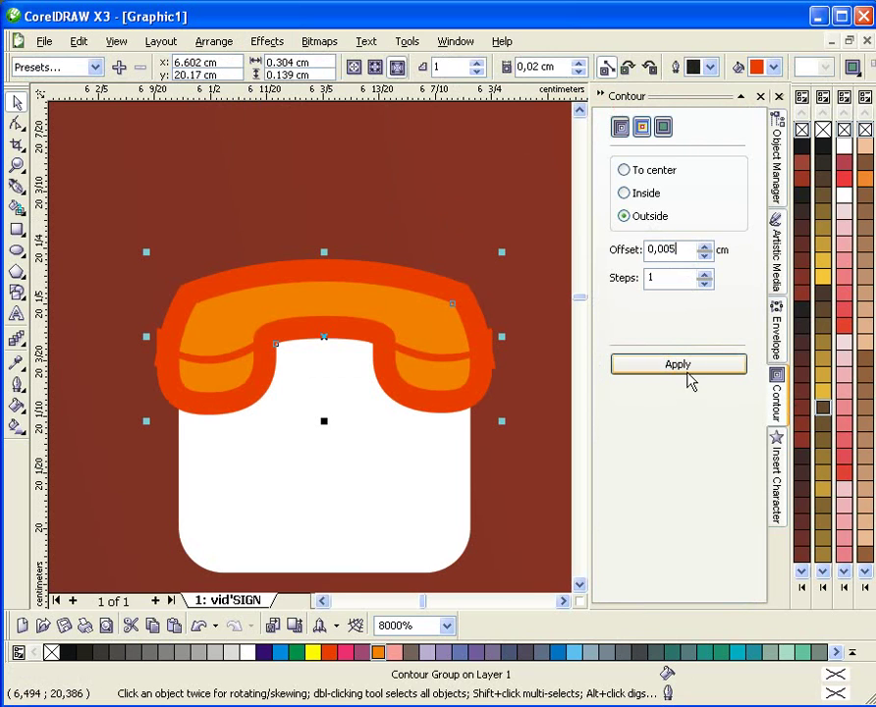
pyautogui.click(686, 367)
# - Reapply the handset contour with a 0.007 cm offset and break the contour apart from the handset
pyautogui.moveTo(680, 257); pyautogui.dragTo(690, 257)
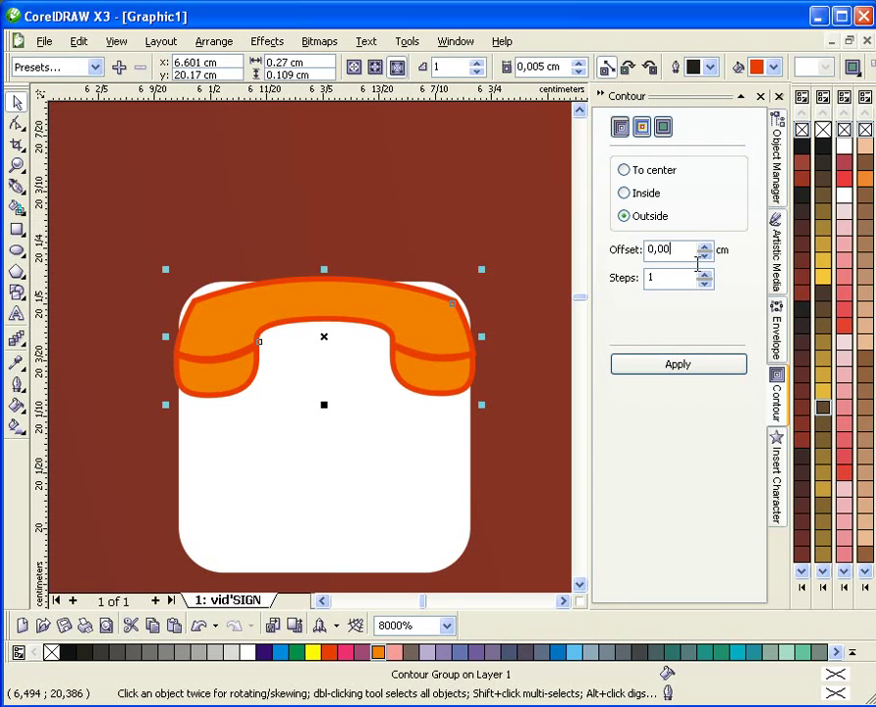
pyautogui.click(675, 367)
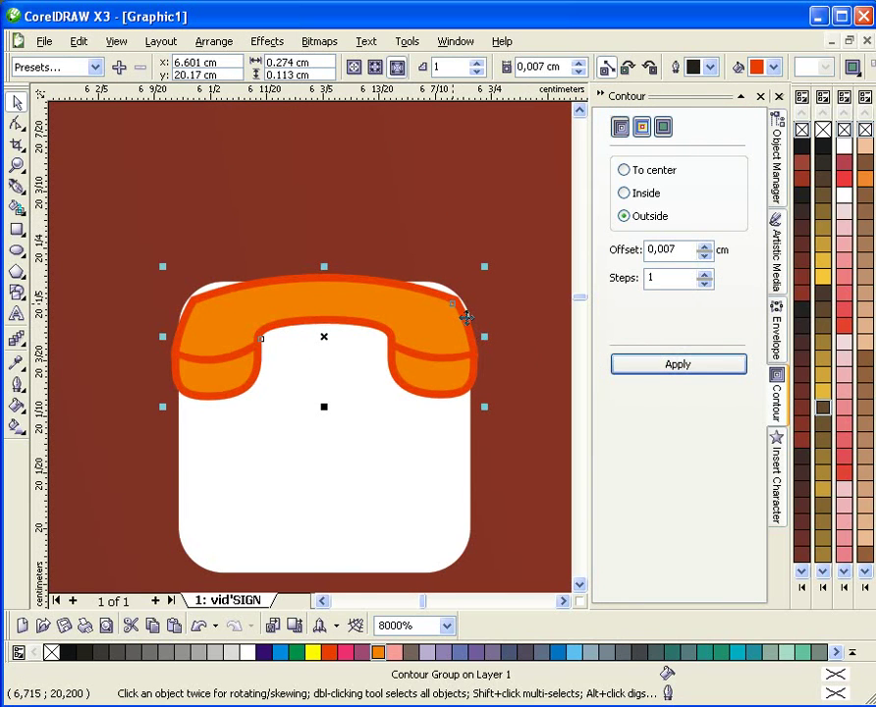
pyautogui.click(470, 314)
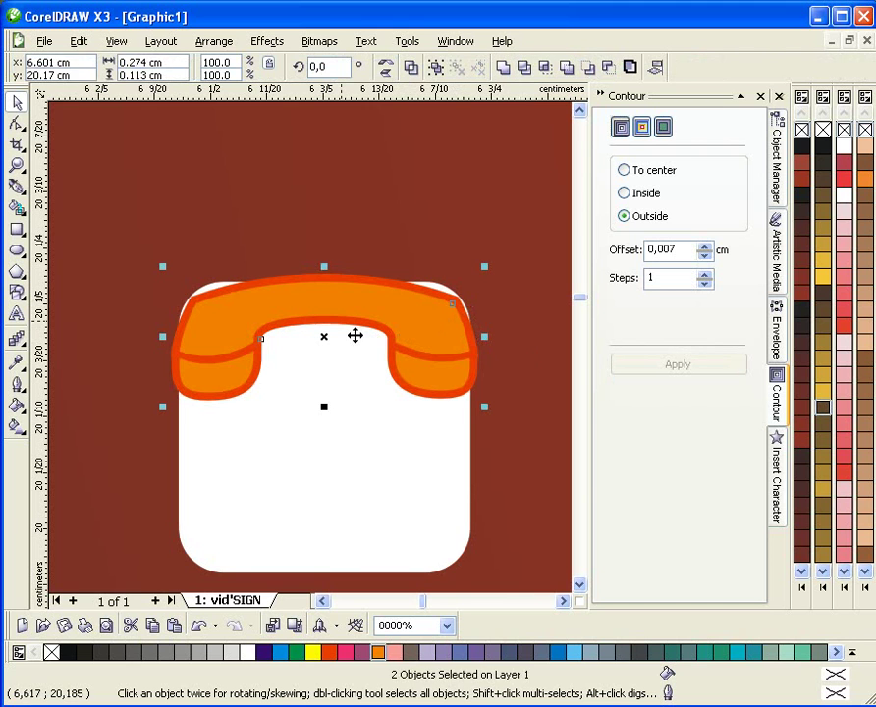
# - Trim the white square with the red contour shape and remove that shape, leaving a gap around the handset
pyautogui.scroll(1, 344, 334)
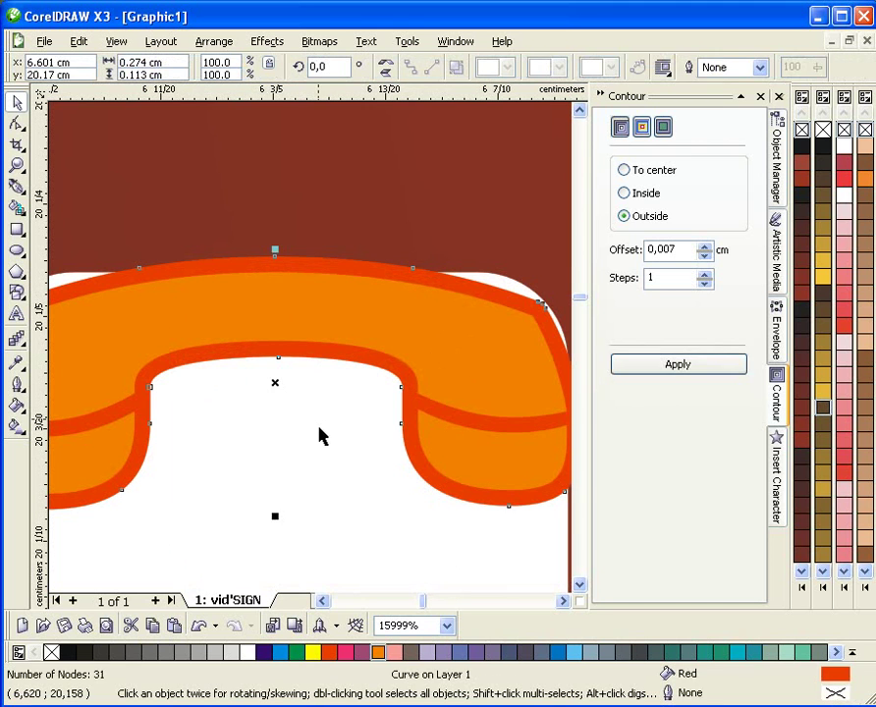
pyautogui.click(342, 359)
pyautogui.scroll(-1, 315, 387)
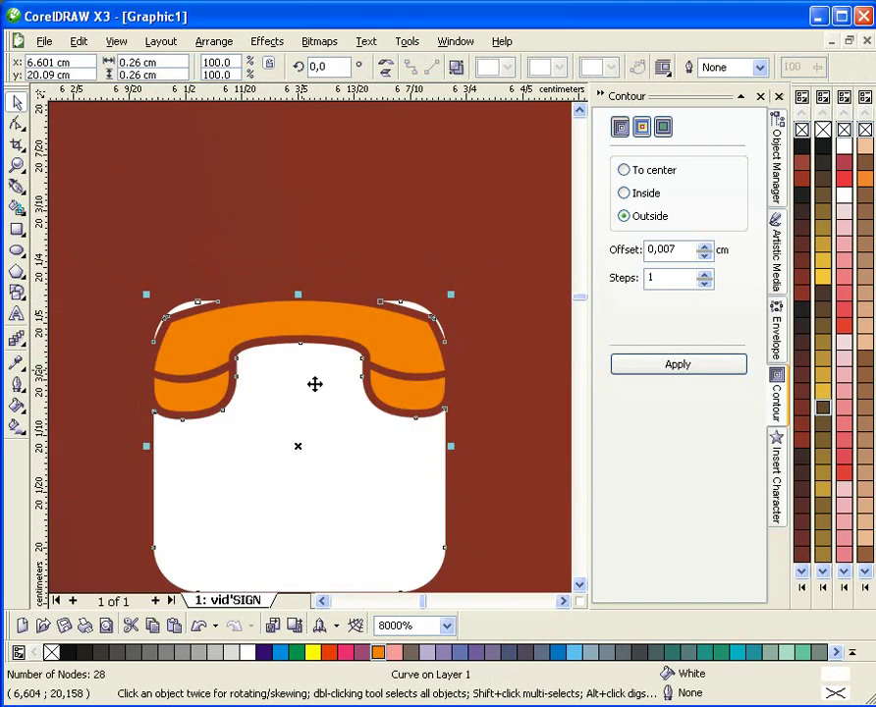
# - Delete the nodes of the leftover white slivers at both upper corners of the trimmed square
pyautogui.scroll(1, 327, 419)
pyautogui.click(315, 409)
pyautogui.click(314, 408)
pyautogui.scroll(-1, 314, 408)
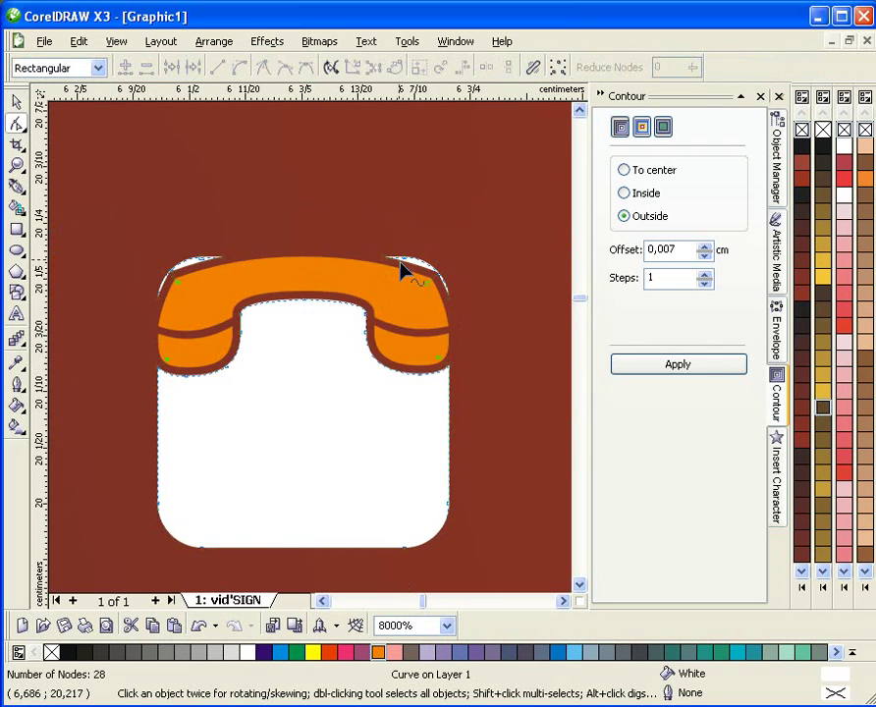
pyautogui.scroll(1, 384, 271)
pyautogui.moveTo(268, 286); pyautogui.dragTo(447, 448)
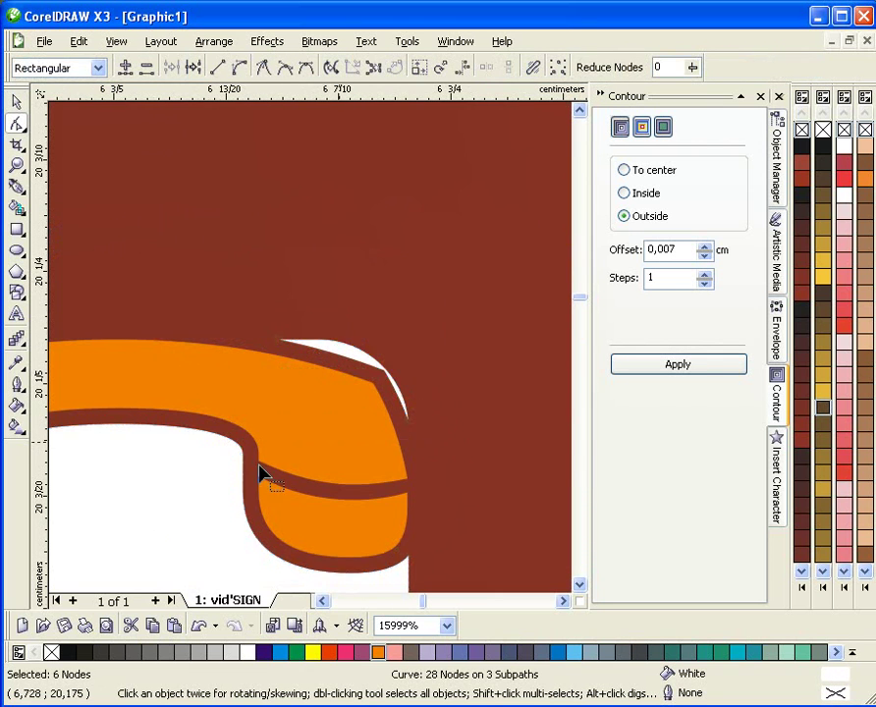
pyautogui.press('Delete')
pyautogui.scroll(-1, 228, 361)
pyautogui.scroll(1, 171, 183)
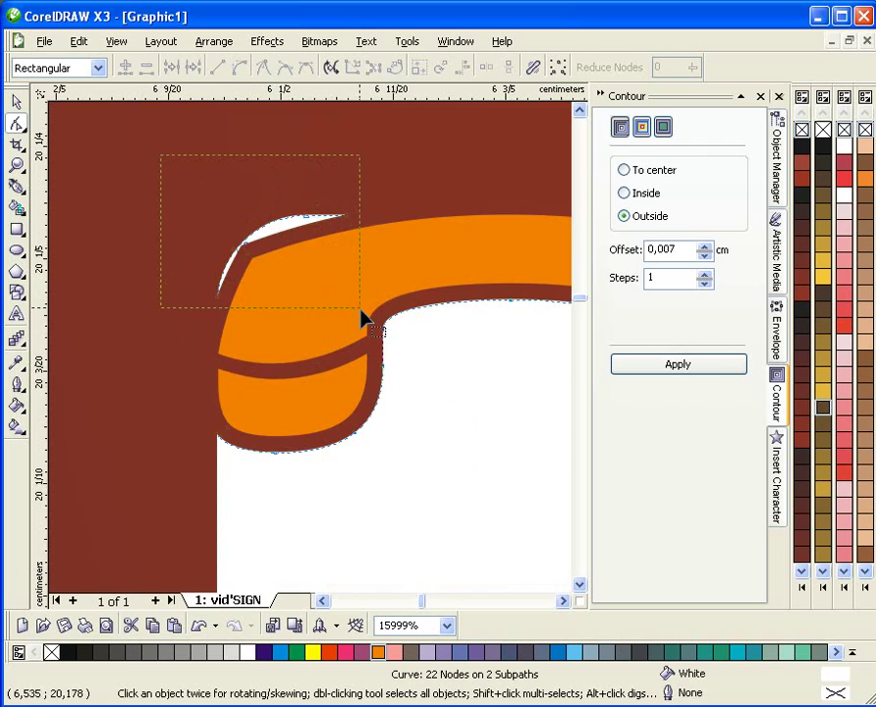
pyautogui.moveTo(361, 318); pyautogui.dragTo(361, 318)
pyautogui.press('Delete')
pyautogui.scroll(-1, 334, 373)
# - Fill the orange handset with white and deselect it
pyautogui.press('space')
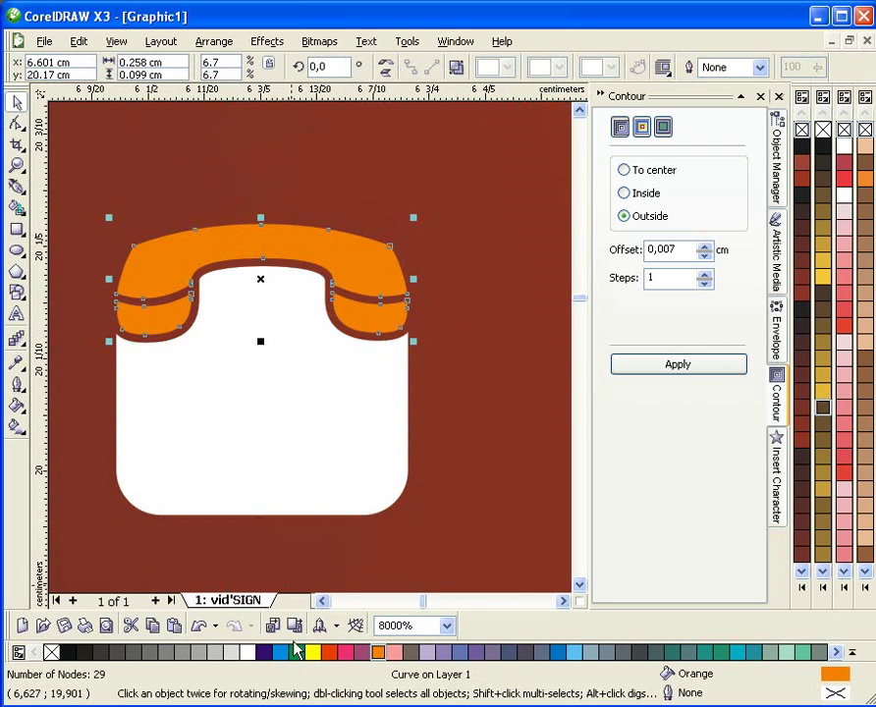
pyautogui.click(247, 651)
pyautogui.scroll(-2, 314, 357)
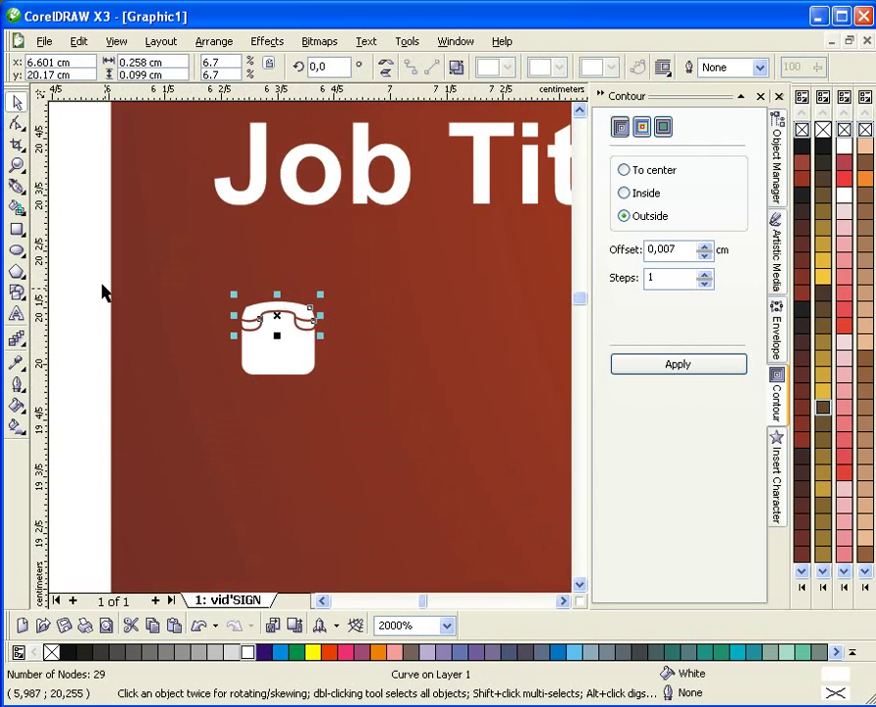
pyautogui.click(85, 269)
# - Draw a phone cord with the Pen tool from the handset's right end, curling into a spiral at the body's lower right
pyautogui.scroll(1, 295, 363)
pyautogui.scroll(2, 324, 360)
pyautogui.scroll(-2, 313, 362)
pyautogui.scroll(1, 324, 361)
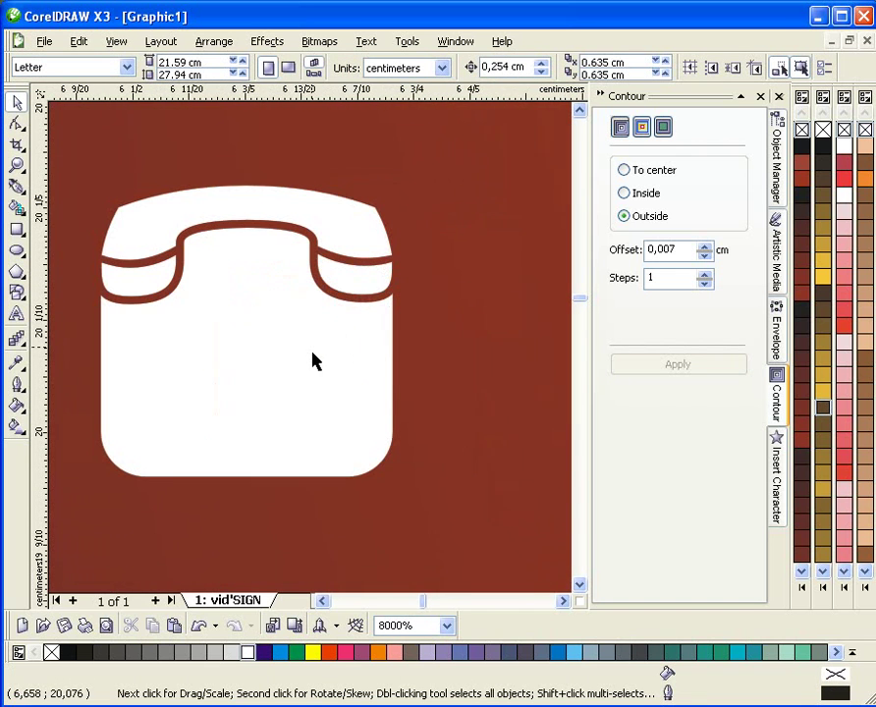
pyautogui.click(17, 186)
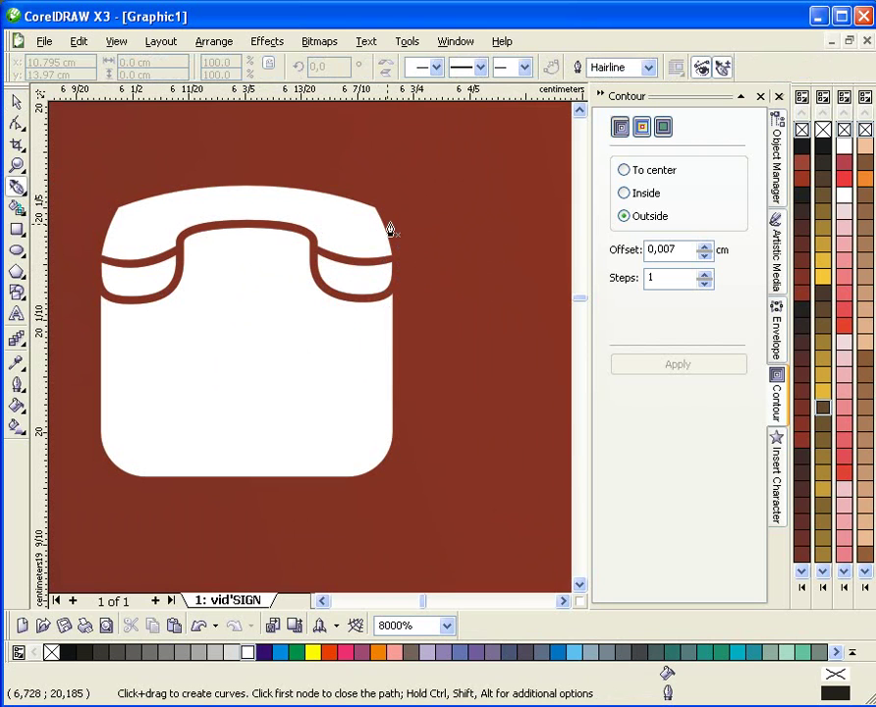
pyautogui.moveTo(427, 280); pyautogui.dragTo(429, 303)
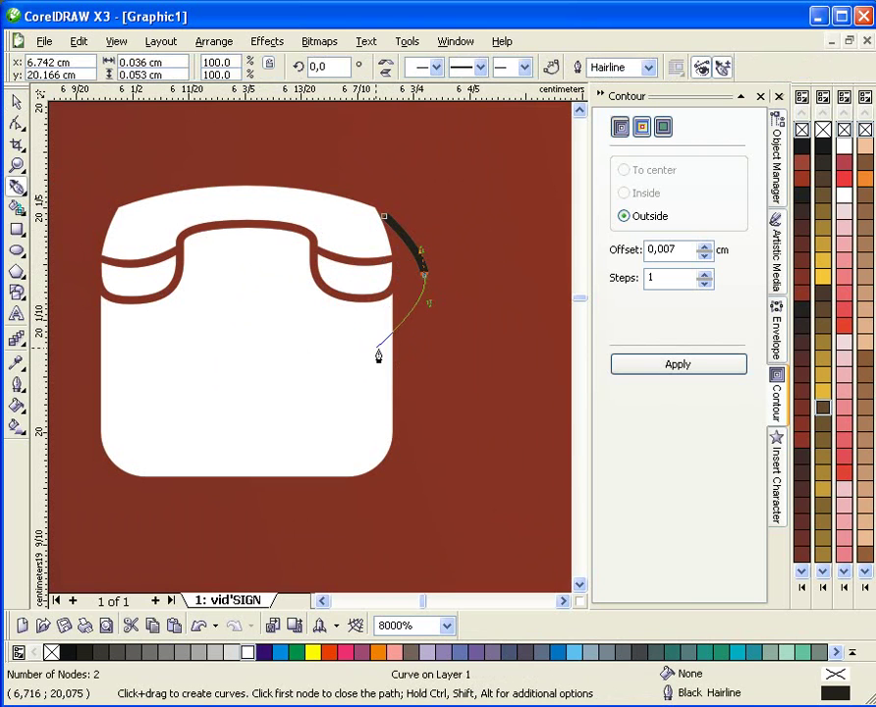
pyautogui.moveTo(392, 353); pyautogui.dragTo(267, 424)
pyautogui.moveTo(306, 471); pyautogui.dragTo(354, 471)
pyautogui.moveTo(353, 418); pyautogui.dragTo(330, 451)
pyautogui.press('space')
# - Delete the two nodes in the cord's upper bend and adjust the start node's handle to smooth the curve
pyautogui.scroll(1, 358, 417)
pyautogui.press('F10')
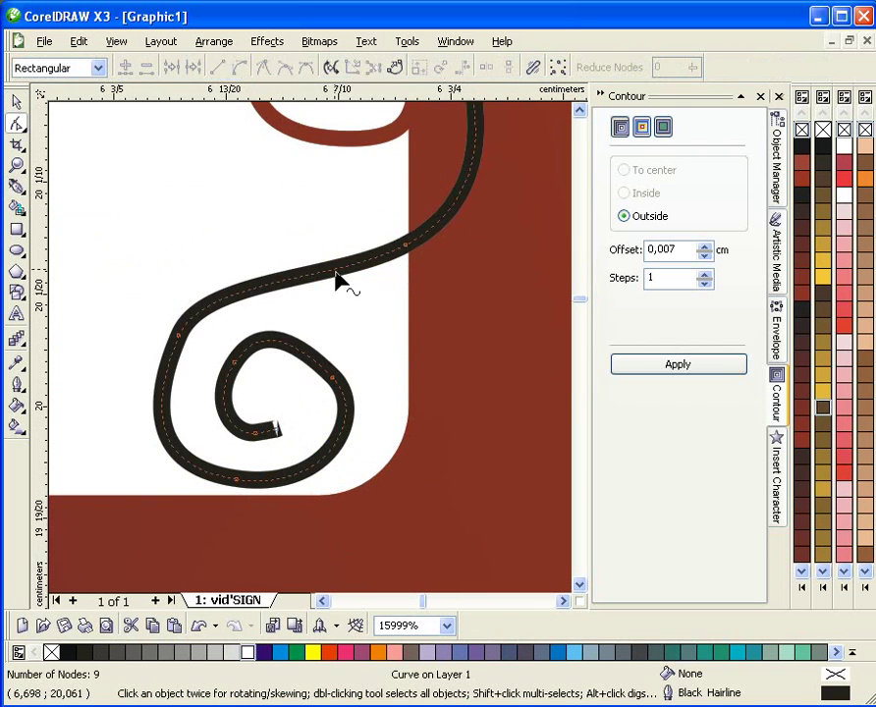
pyautogui.scroll(-1, 324, 334)
pyautogui.scroll(1, 316, 355)
pyautogui.click(476, 294)
pyautogui.press('Delete')
pyautogui.click(406, 445)
pyautogui.press('Delete')
pyautogui.scroll(-1, 361, 295)
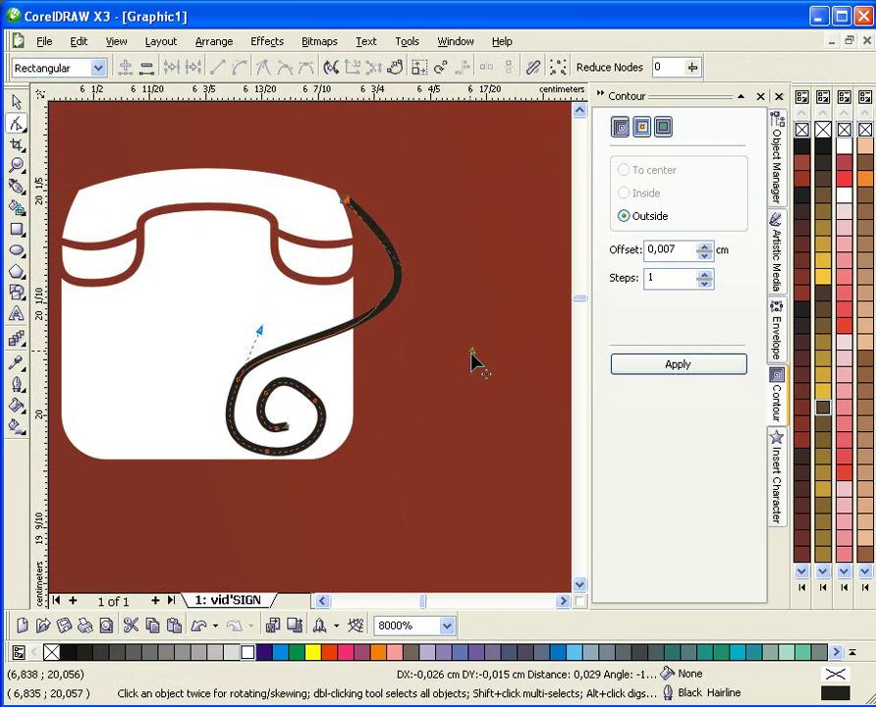
# - Try to simplify the cord by deleting the node where it enters the spiral
pyautogui.hotkey('ctrl', 'a')
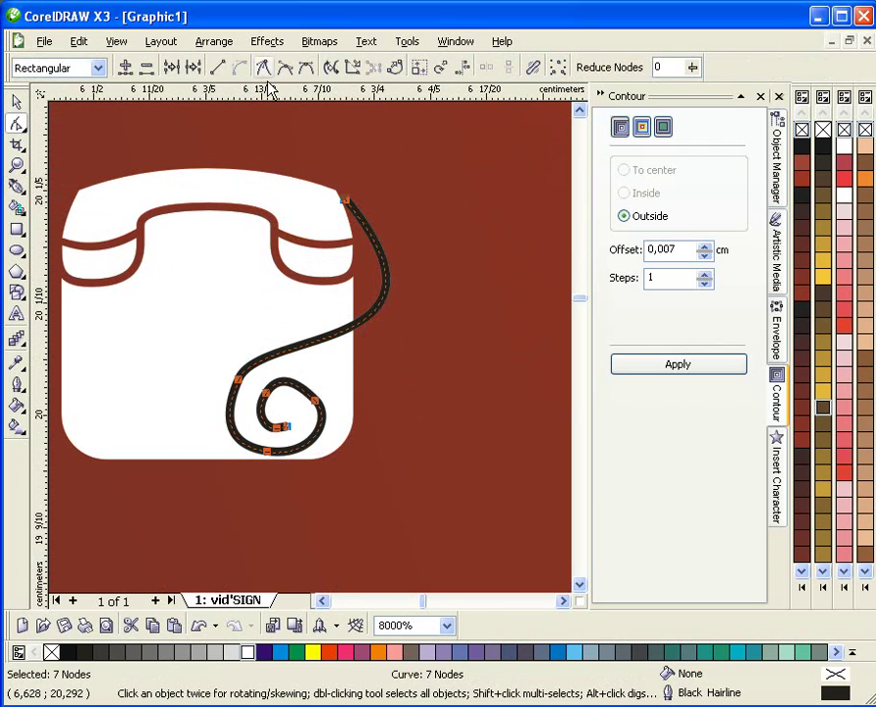
pyautogui.click(249, 391)
pyautogui.click(243, 391)
pyautogui.click(239, 380)
pyautogui.press('Delete')
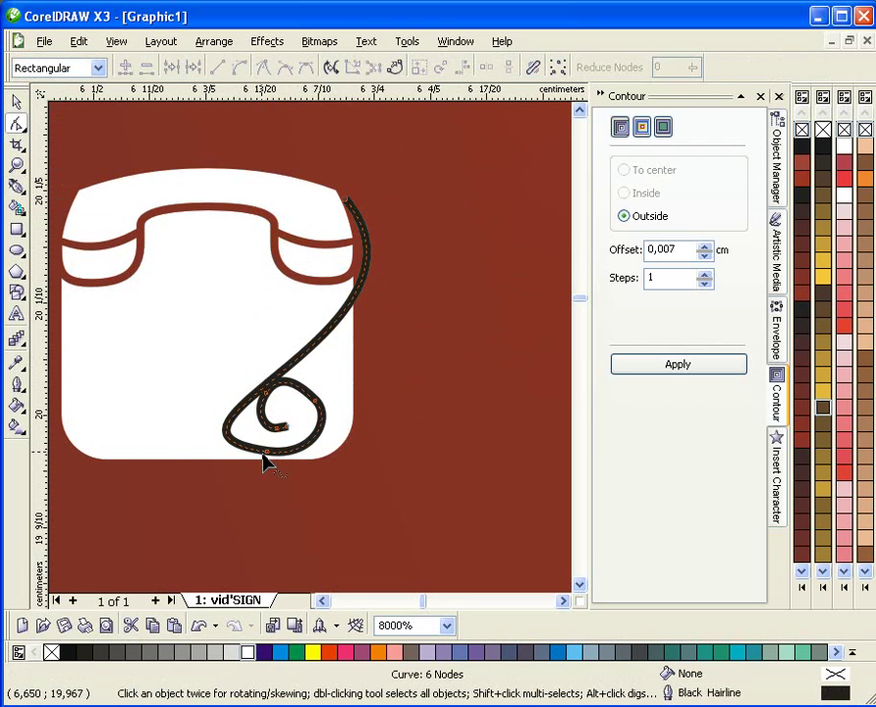
pyautogui.doubleClick(232, 417)
# - Adjust the handles of the spiral's entry node and the cord's start node to reshape the upper bend
pyautogui.moveTo(226, 450); pyautogui.dragTo(225, 404)
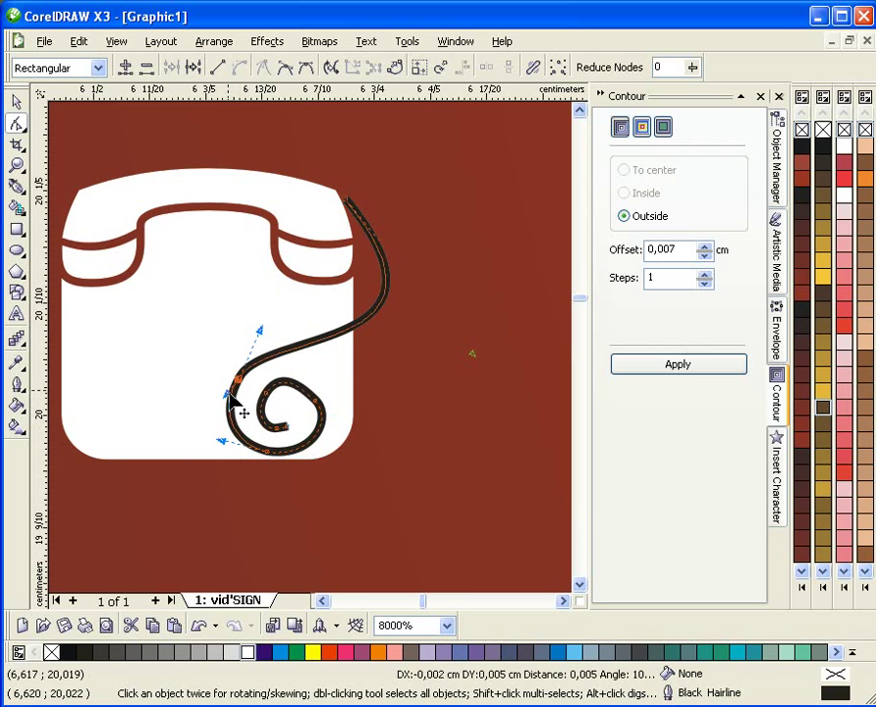
pyautogui.moveTo(260, 333); pyautogui.dragTo(271, 320)
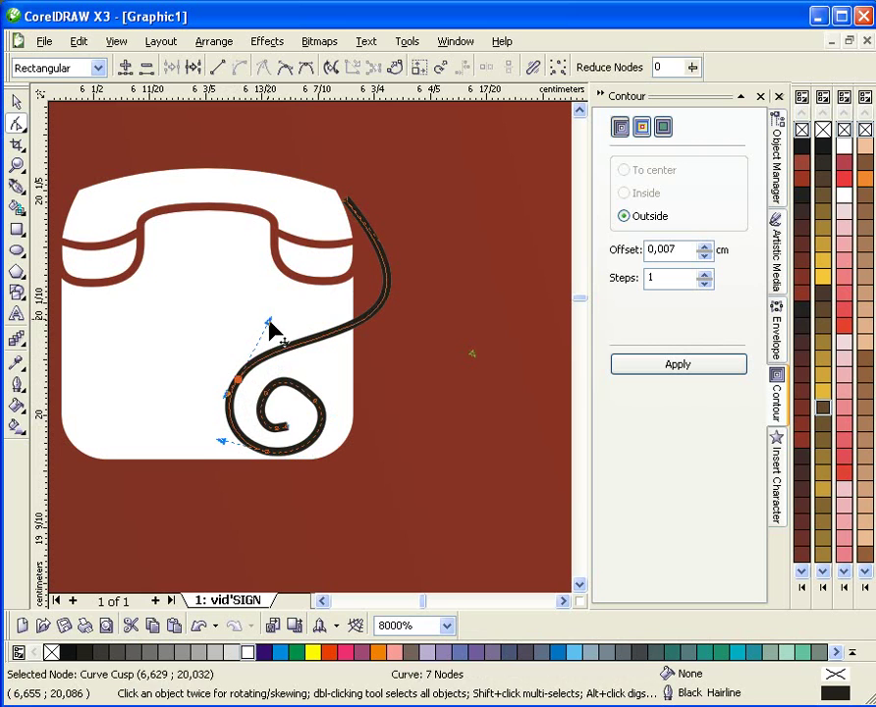
pyautogui.press('Home')
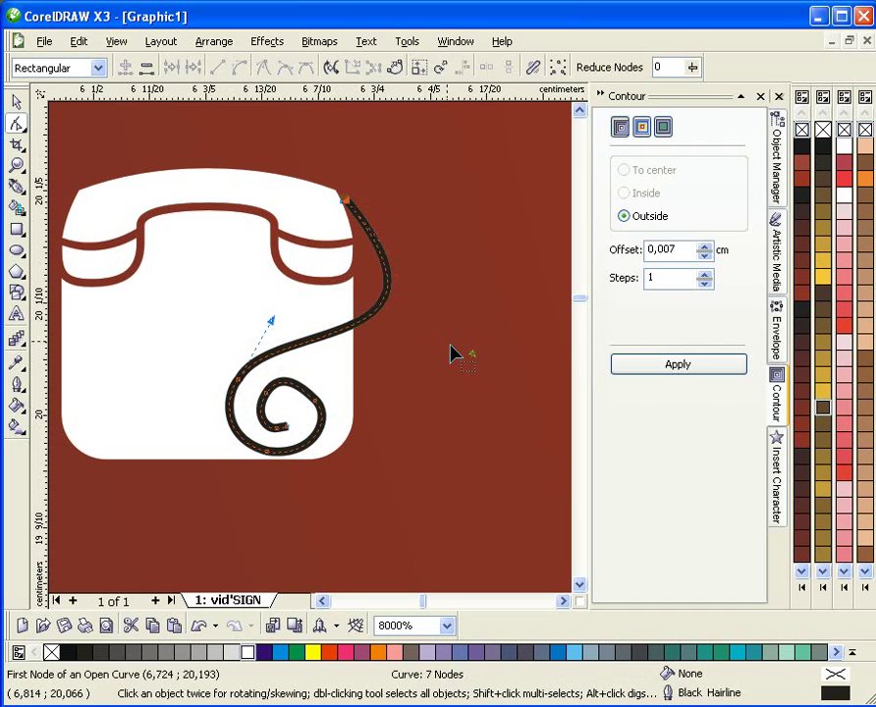
pyautogui.moveTo(472, 359); pyautogui.dragTo(463, 310)
# - Delete the surplus nodes on the spiral's right side and near its inner end, and adjust the cord's end
pyautogui.click(313, 402)
pyautogui.press('Delete')
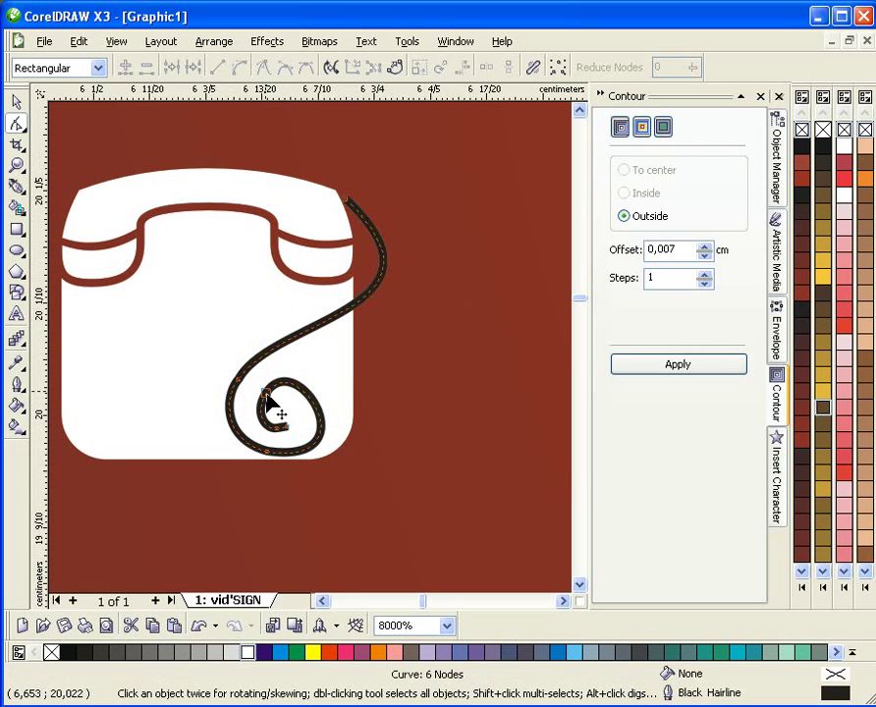
pyautogui.doubleClick(265, 394)
pyautogui.hotkey('ctrl', 'z')
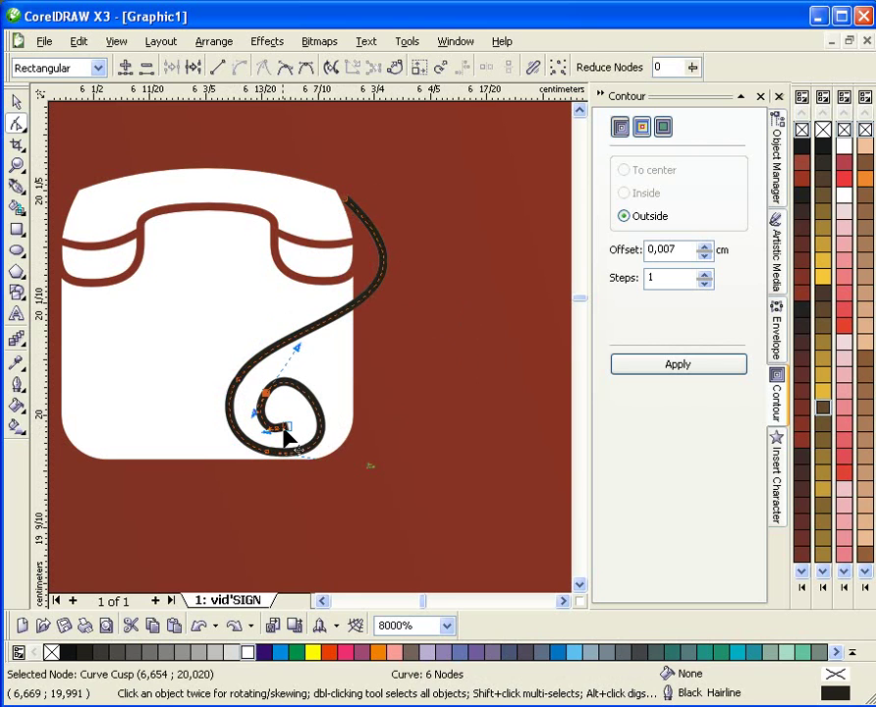
pyautogui.click(289, 431)
pyautogui.press('Delete')
pyautogui.moveTo(277, 439); pyautogui.dragTo(288, 439)
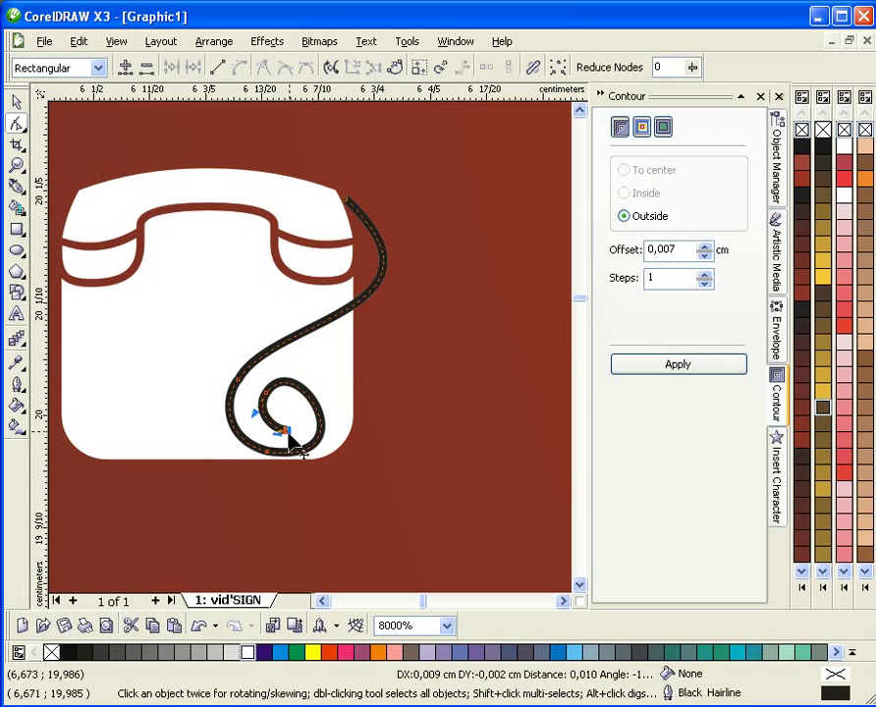
# - Reshape the spiral with its node handles so that the cord curls in a smooth, rounder loop
pyautogui.click(266, 393)
pyautogui.moveTo(300, 357); pyautogui.dragTo(365, 470)
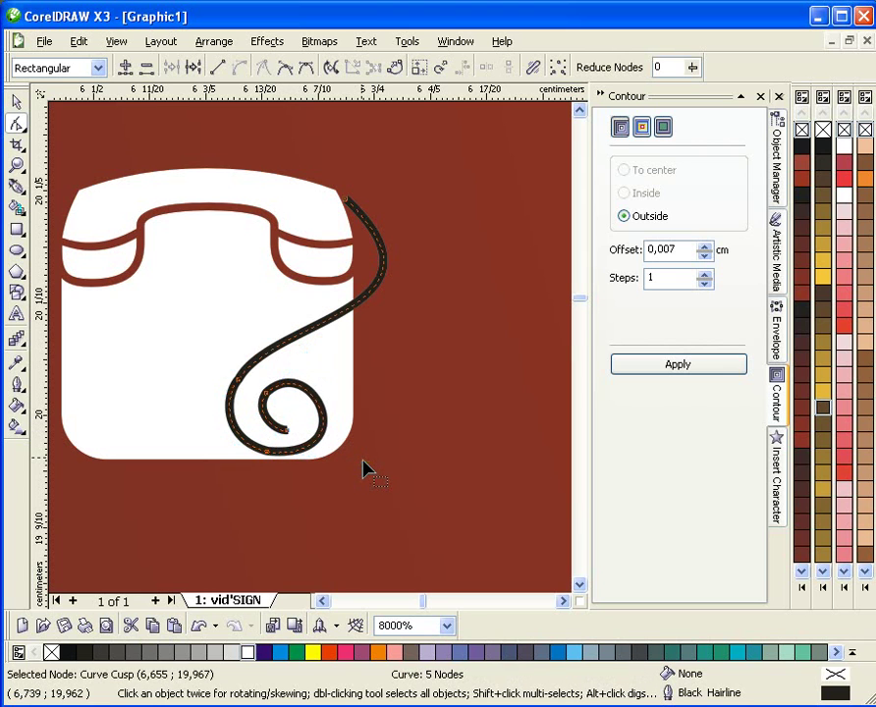
pyautogui.moveTo(373, 465); pyautogui.dragTo(265, 461)
pyautogui.click(276, 434)
pyautogui.click(288, 422)
pyautogui.click(255, 395)
pyautogui.moveTo(243, 419); pyautogui.dragTo(241, 416)
pyautogui.moveTo(339, 468)
pyautogui.mouseDown()
pyautogui.moveTo(356, 463)
pyautogui.moveTo(348, 460)
pyautogui.mouseUp()
# - Add a node near the cord's upper end and move the start node onto the handset's upper right corner
pyautogui.press('space')
pyautogui.scroll(2, 383, 250)
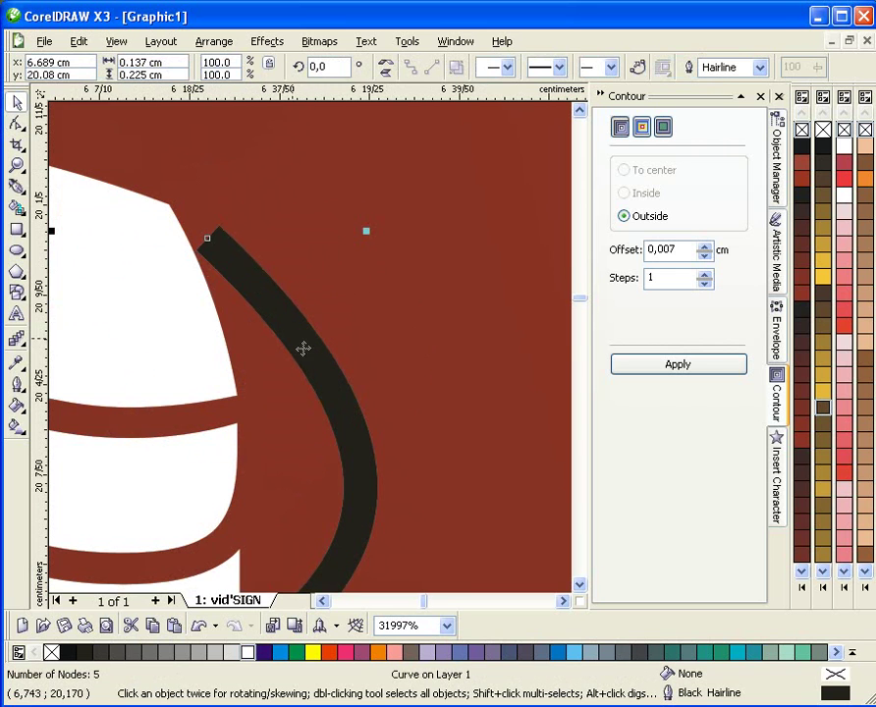
pyautogui.press('space')
pyautogui.click(277, 317)
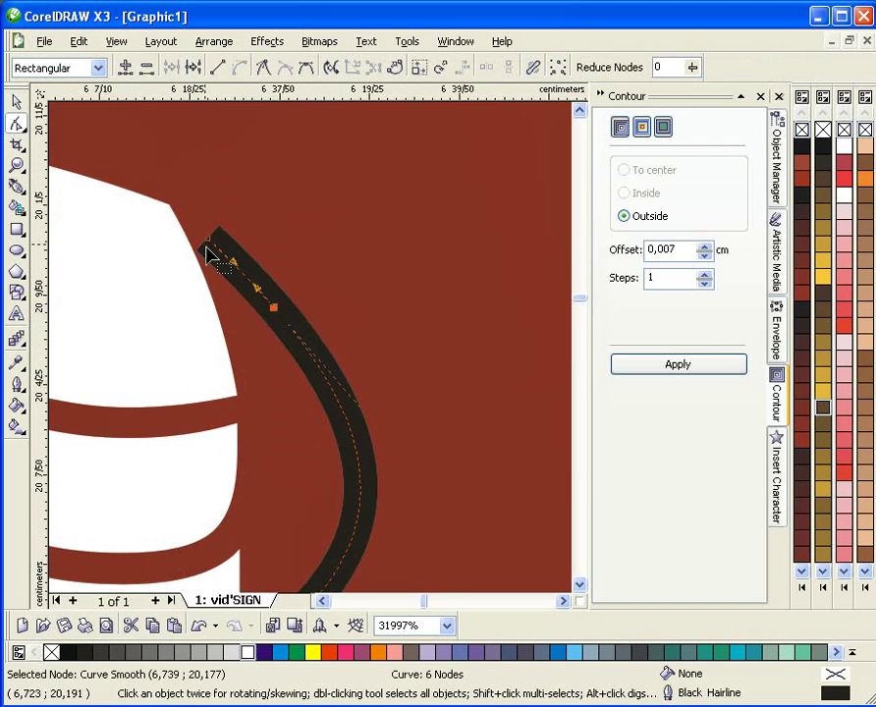
pyautogui.moveTo(200, 233)
pyautogui.mouseDown()
pyautogui.moveTo(143, 236)
pyautogui.moveTo(211, 251)
pyautogui.moveTo(216, 273)
pyautogui.mouseUp()
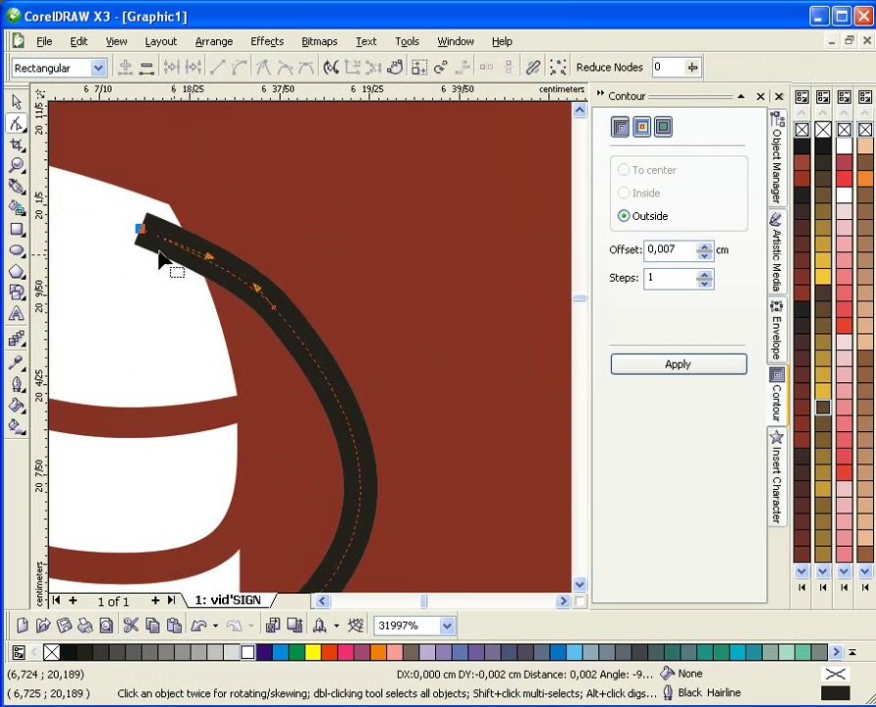
pyautogui.moveTo(148, 231); pyautogui.dragTo(150, 224)
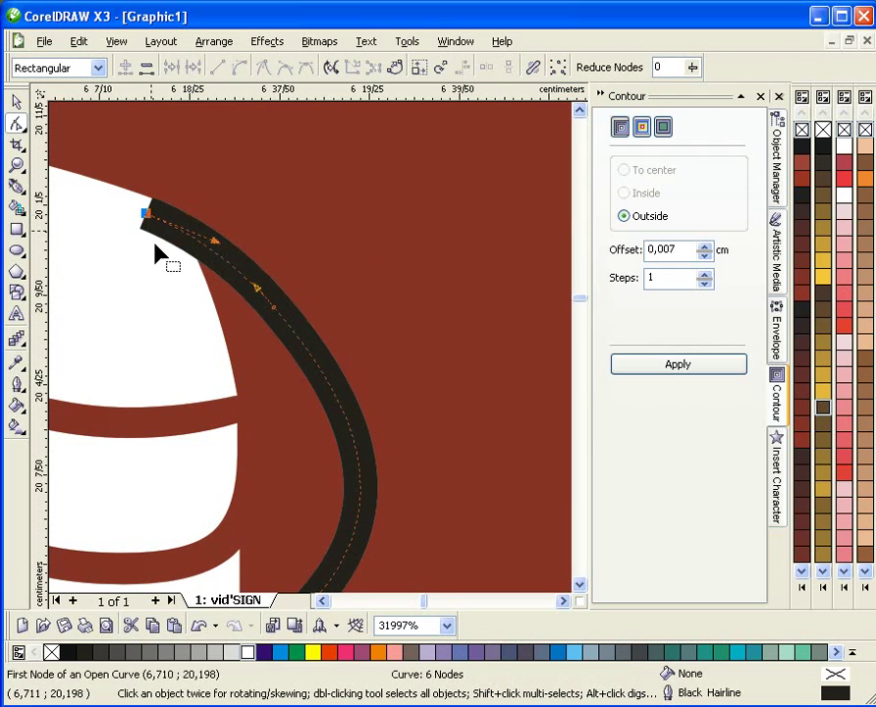
# - Color the cord's outline brown (R79 G64 B23) and convert the outline to an object
pyautogui.press('space')
pyautogui.scroll(-3, 319, 389)
pyautogui.scroll(1, 394, 330)
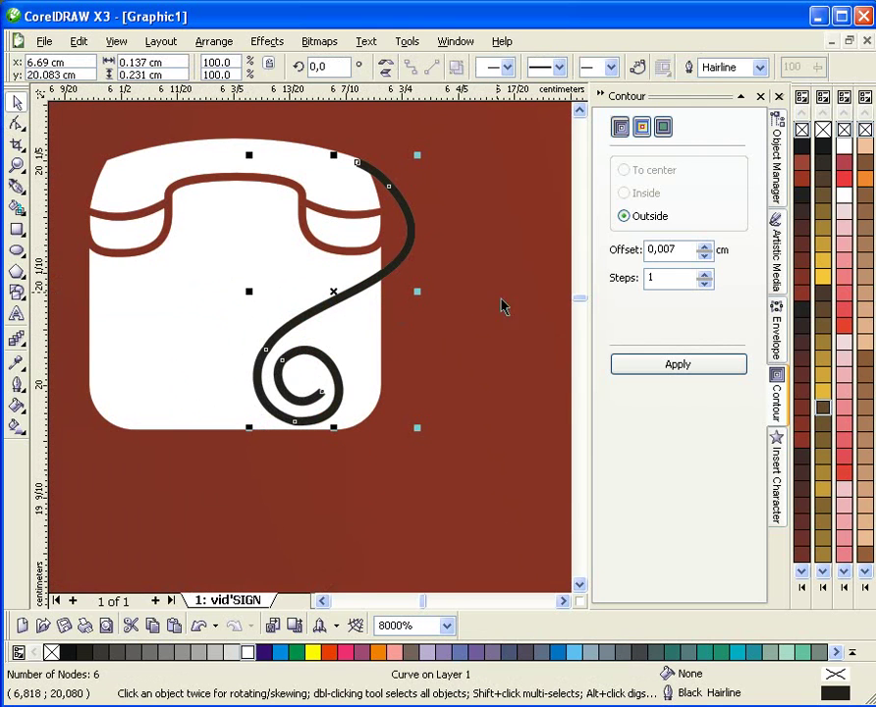
pyautogui.rightClick(833, 417)
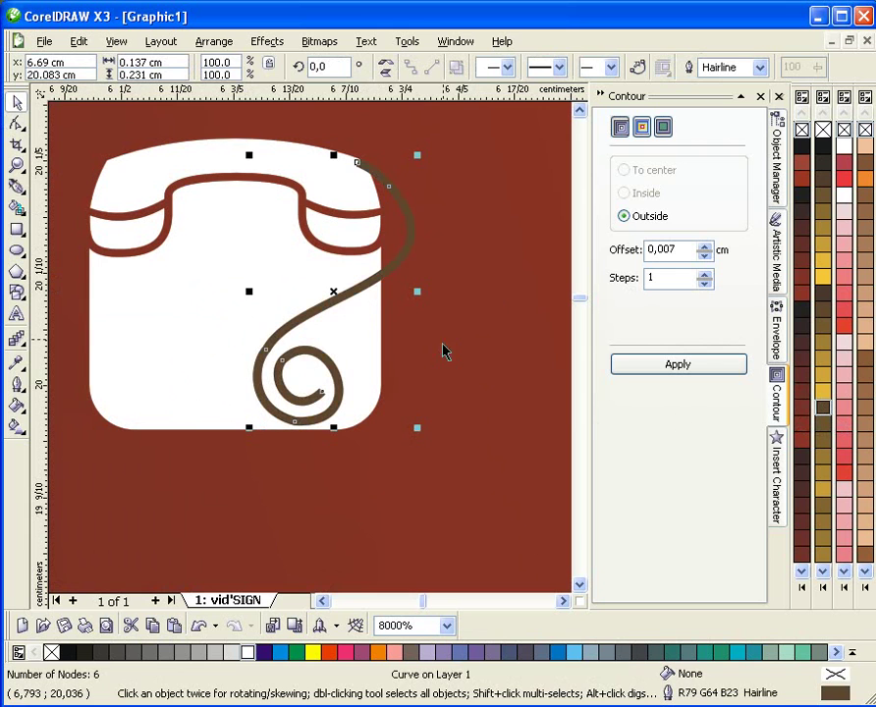
pyautogui.click(213, 42)
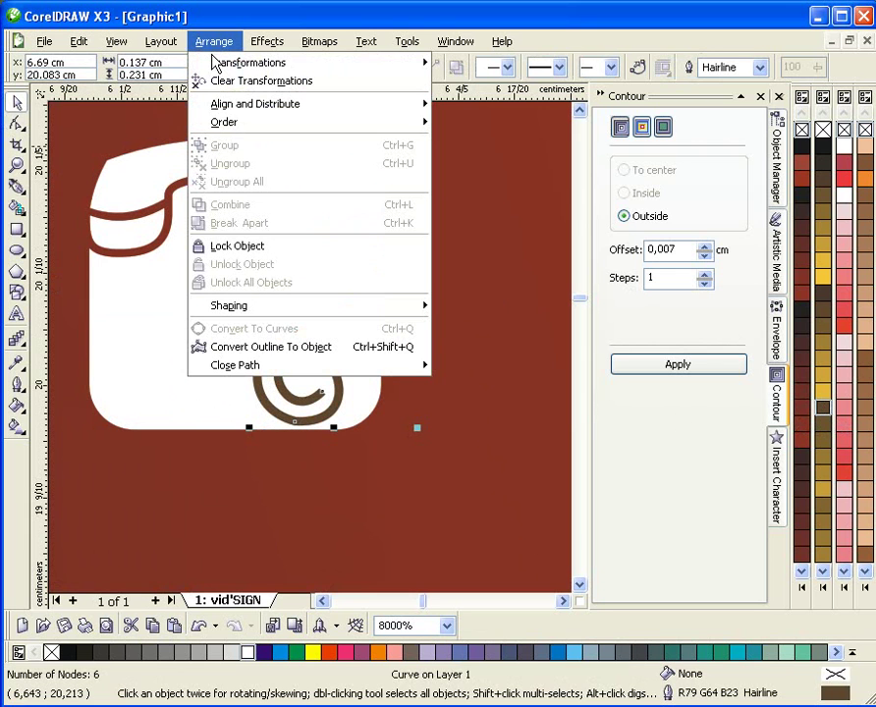
pyautogui.click(283, 349)
pyautogui.press('Escape')
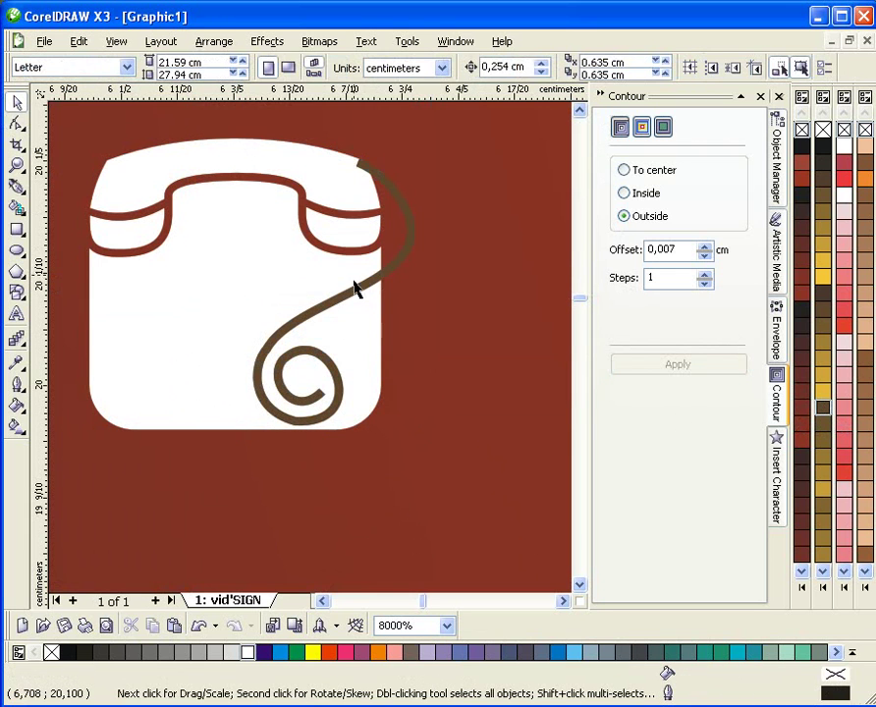
# - Select the converted cord shape and fill it with white
pyautogui.click(322, 351)
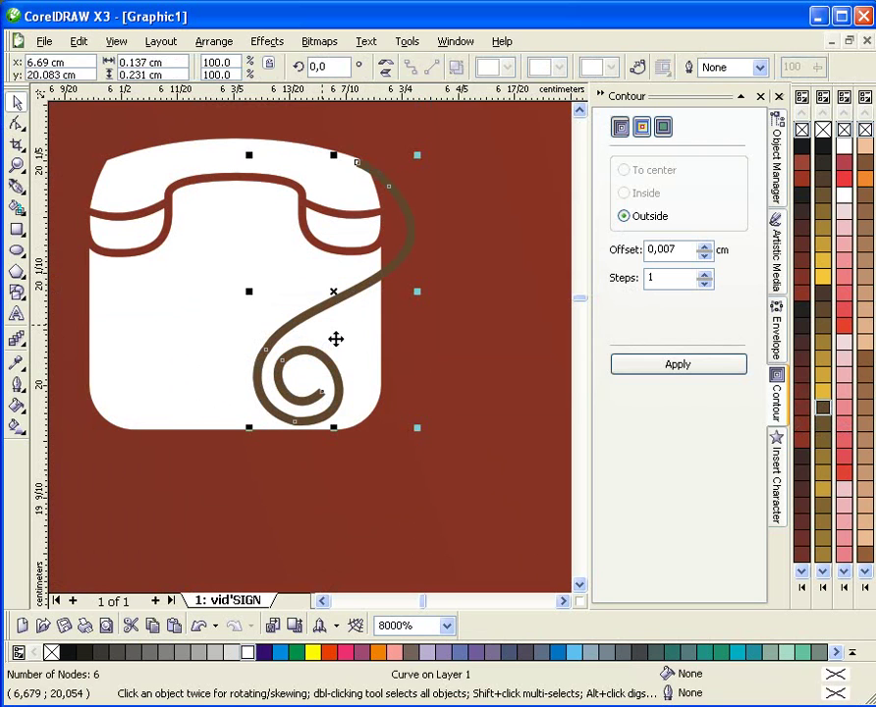
pyautogui.press('Escape')
pyautogui.click(320, 316)
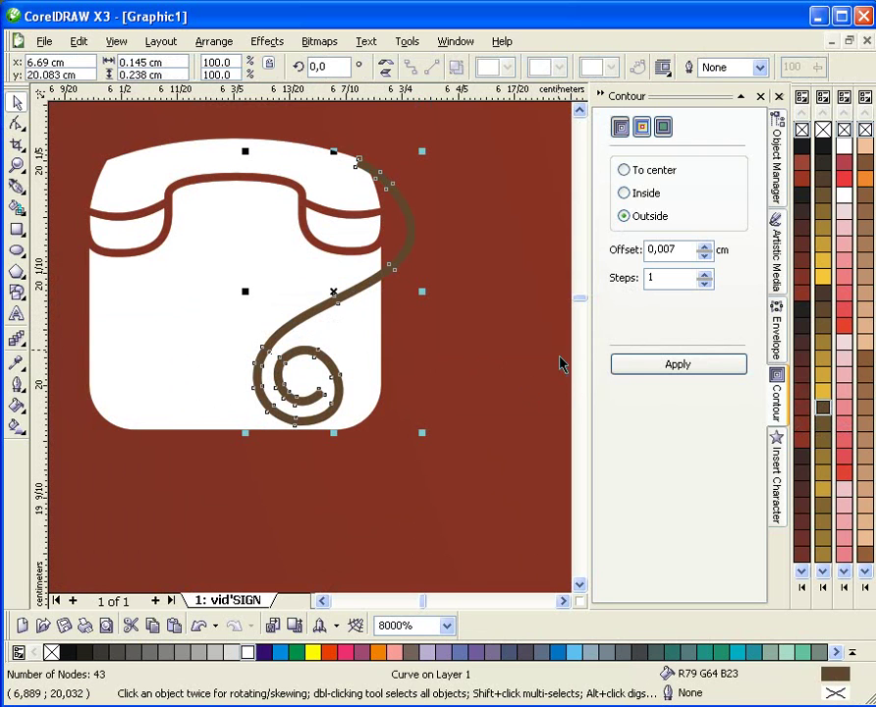
pyautogui.rightClick(248, 652)
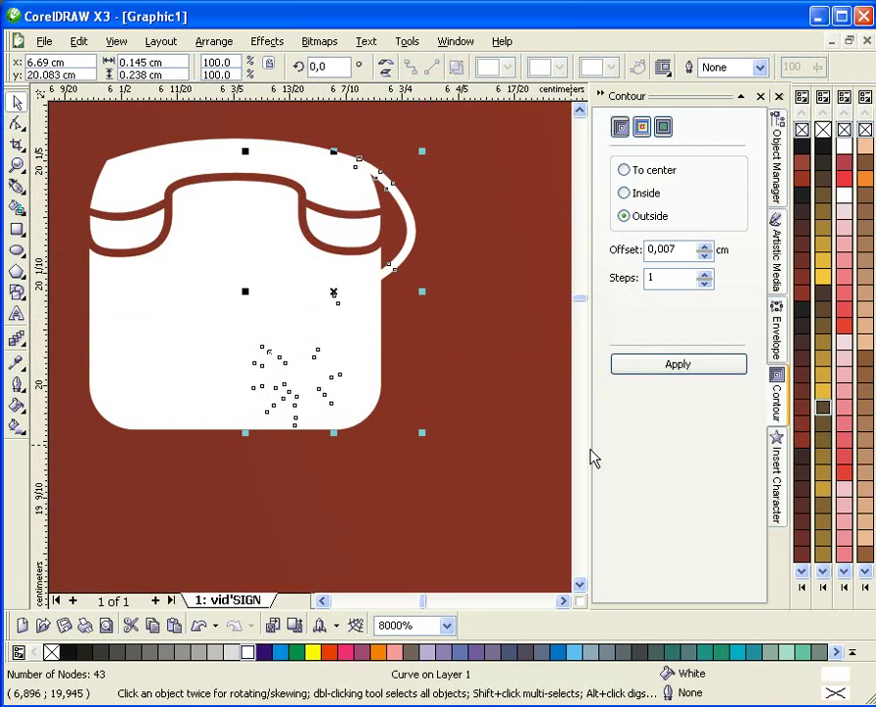
# - Add a one-step outside contour to the cord with a 0.007 cm offset and break the contour group apart
pyautogui.click(648, 369)
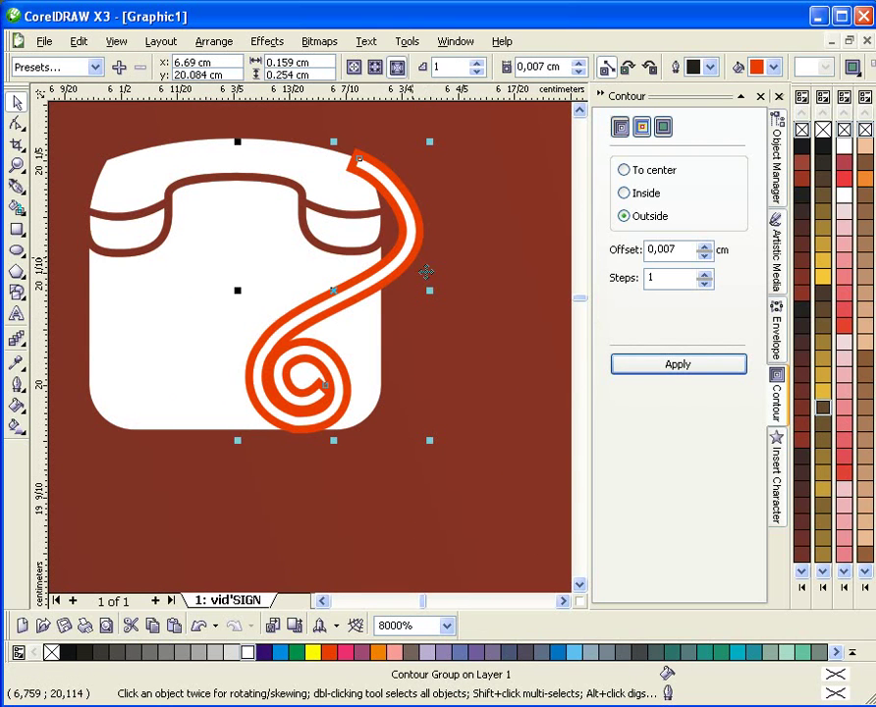
pyautogui.press('space')
pyautogui.hotkey('ctrl', 'k')
pyautogui.press('Escape')
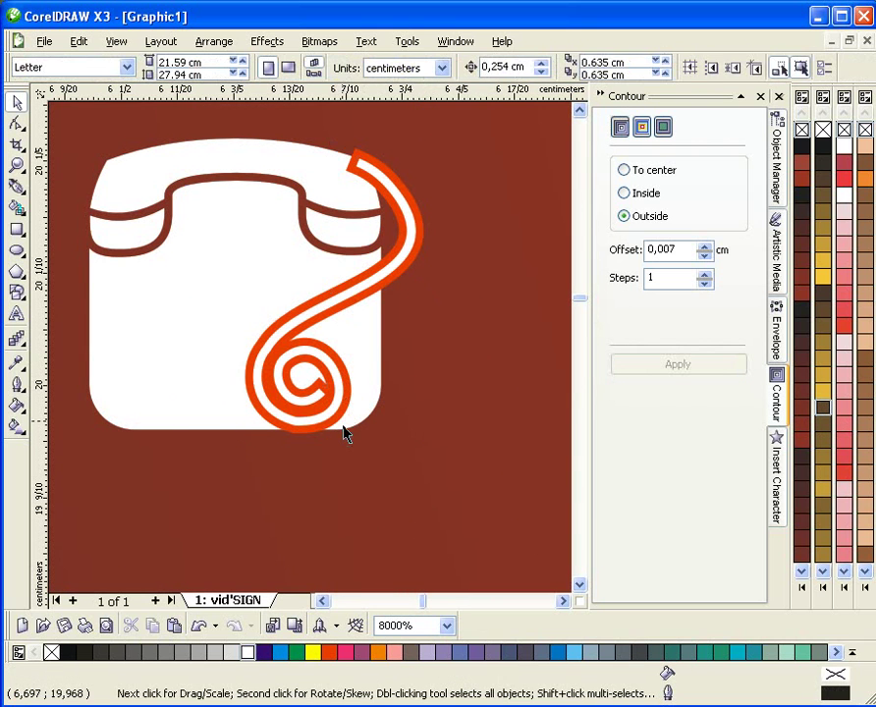
# - Subtract the red contour shape from the white phone body so a gap follows the cord
pyautogui.scroll(1, 312, 361)
pyautogui.click(314, 369)
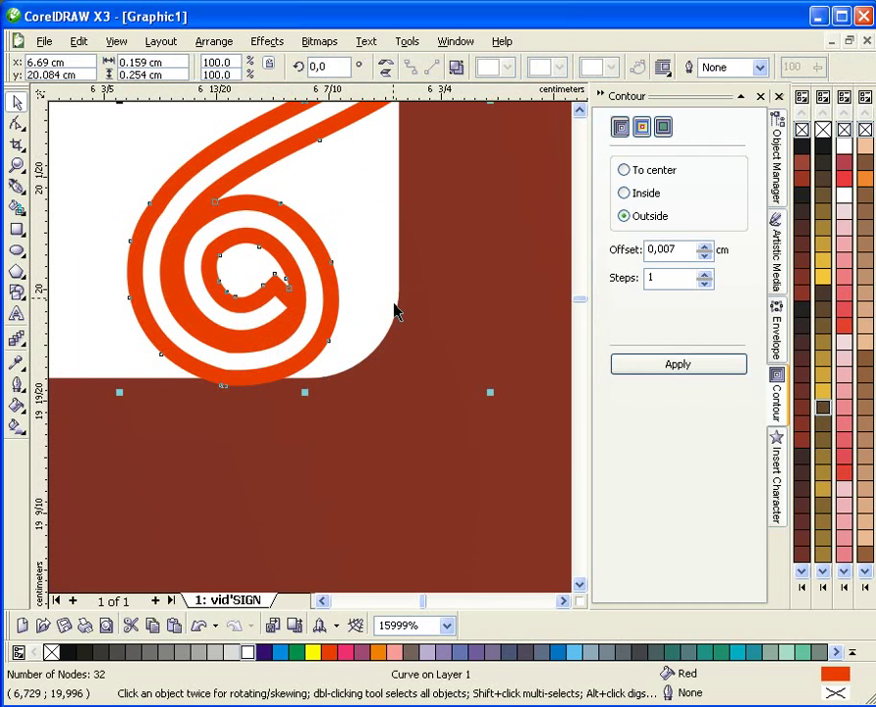
pyautogui.keyDown('shift'); pyautogui.click(392, 317); pyautogui.keyUp('shift')
pyautogui.click(593, 69)
pyautogui.scroll(-1, 307, 364)
pyautogui.scroll(-1, 307, 363)
pyautogui.scroll(-1, 222, 359)
pyautogui.click(442, 367)
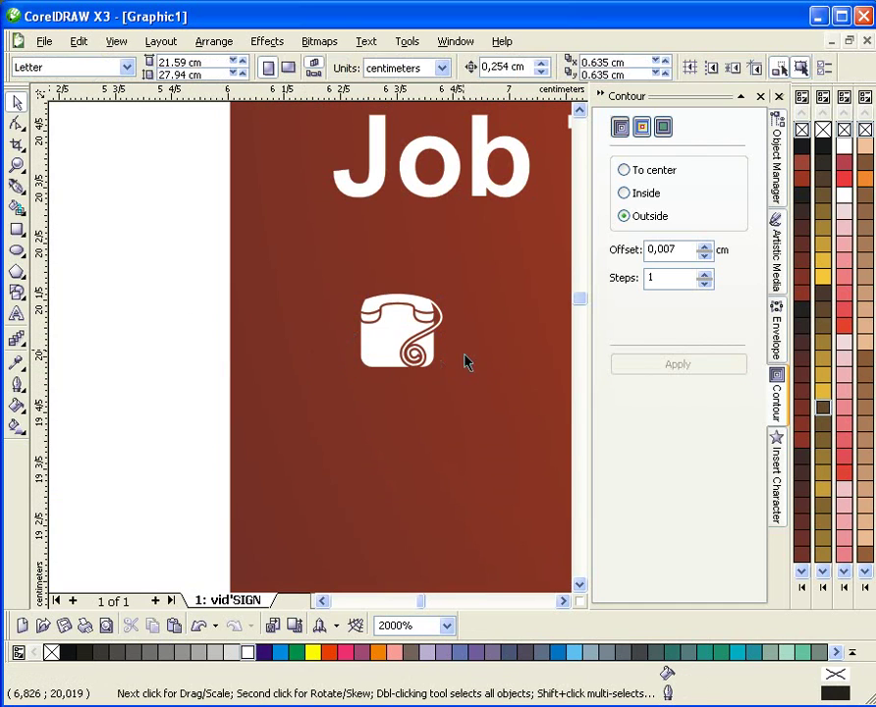
# - Add the text "your number" in 24 pt Arial beside the telephone icon
pyautogui.scroll(2, 326, 361)
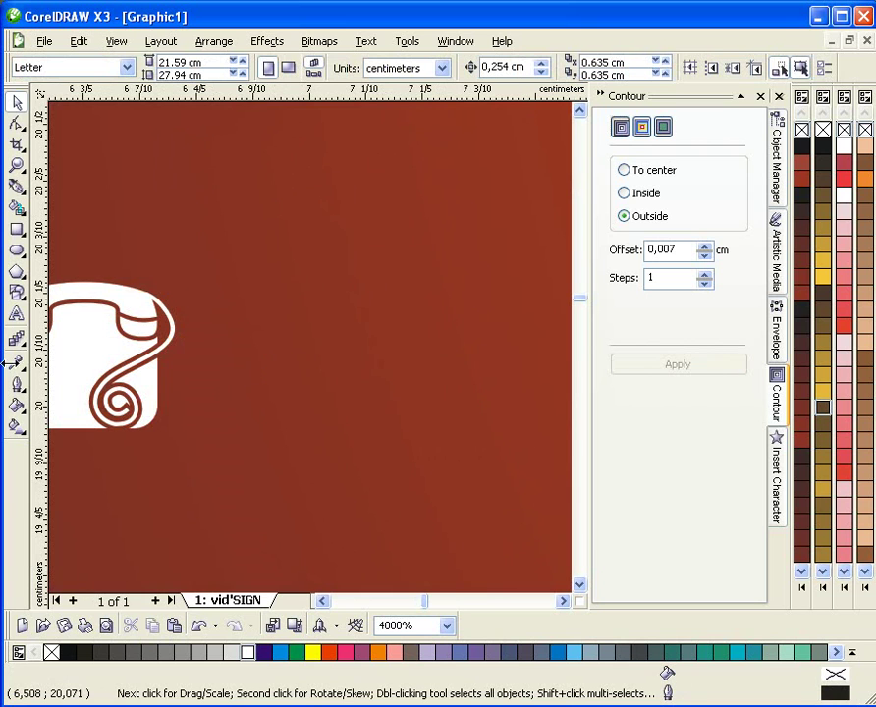
pyautogui.click(17, 314)
pyautogui.click(234, 374)
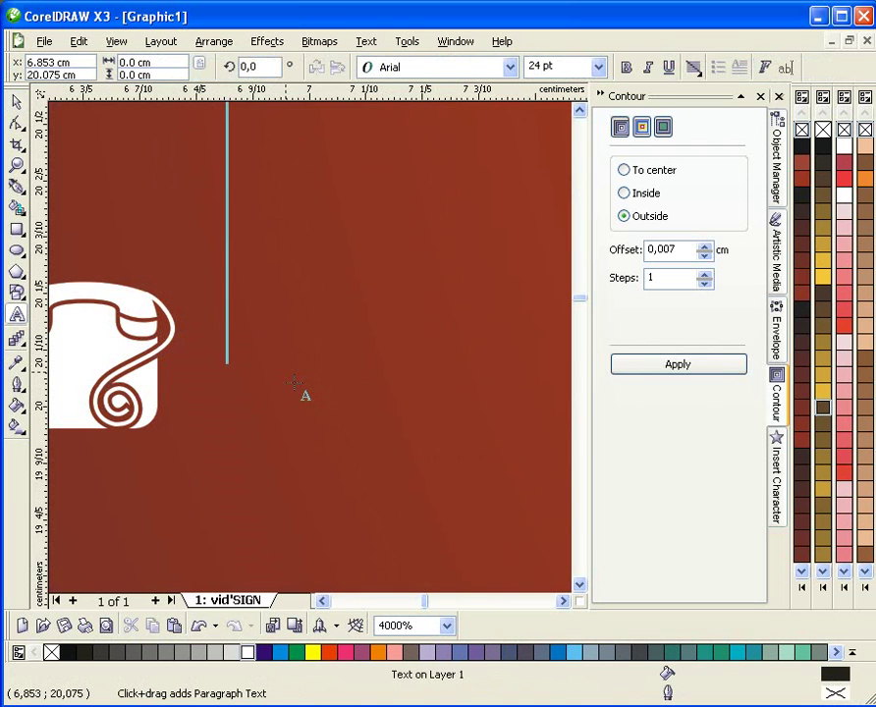
pyautogui.write('n')
pyautogui.press('BackSpace')
pyautogui.write('your annual per')
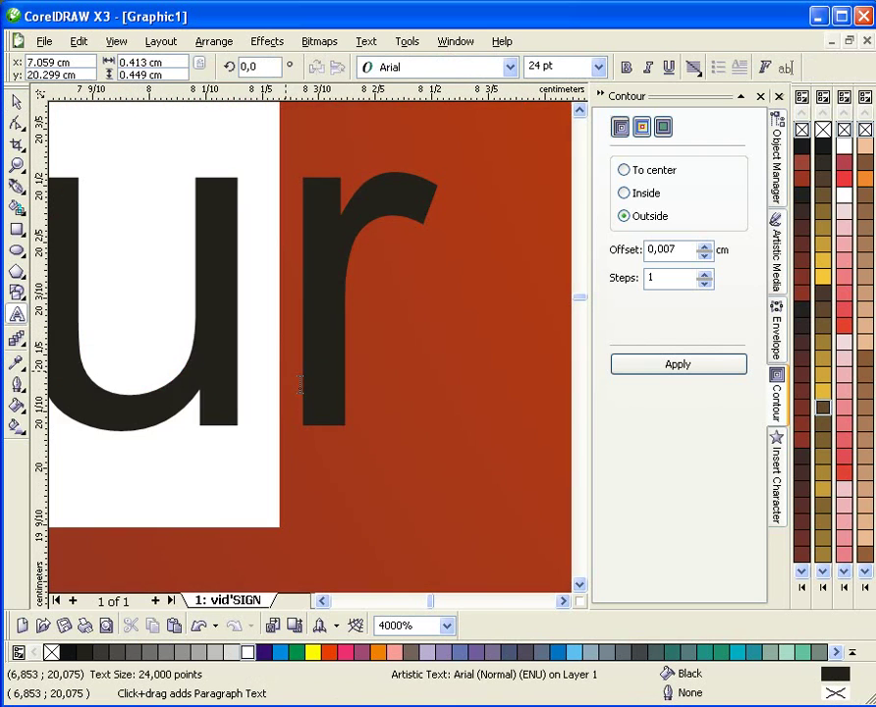
pyautogui.hotkey('ctrl', 'space')
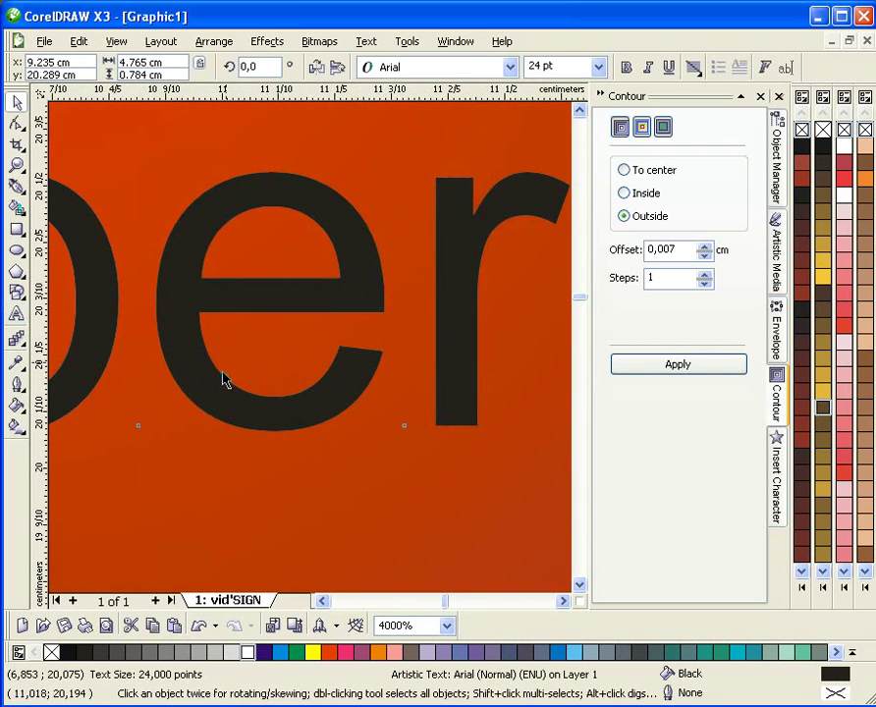
# - Scale the number text down proportionally to about 10.3 pt beside the telephone icon
pyautogui.scroll(-3, 250, 366)
pyautogui.scroll(-1, 557, 356)
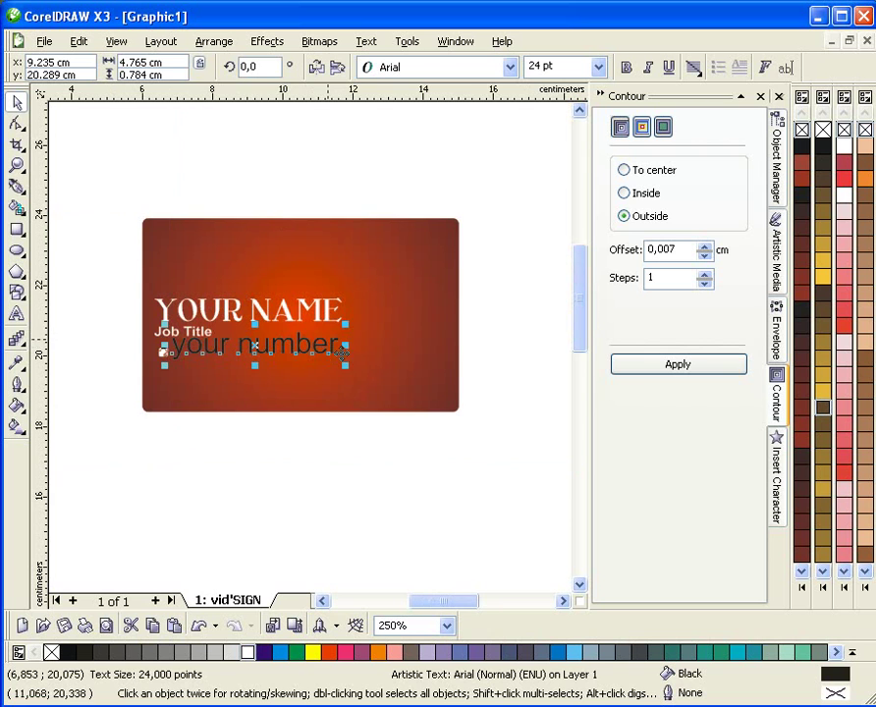
pyautogui.moveTo(355, 340); pyautogui.dragTo(298, 348)
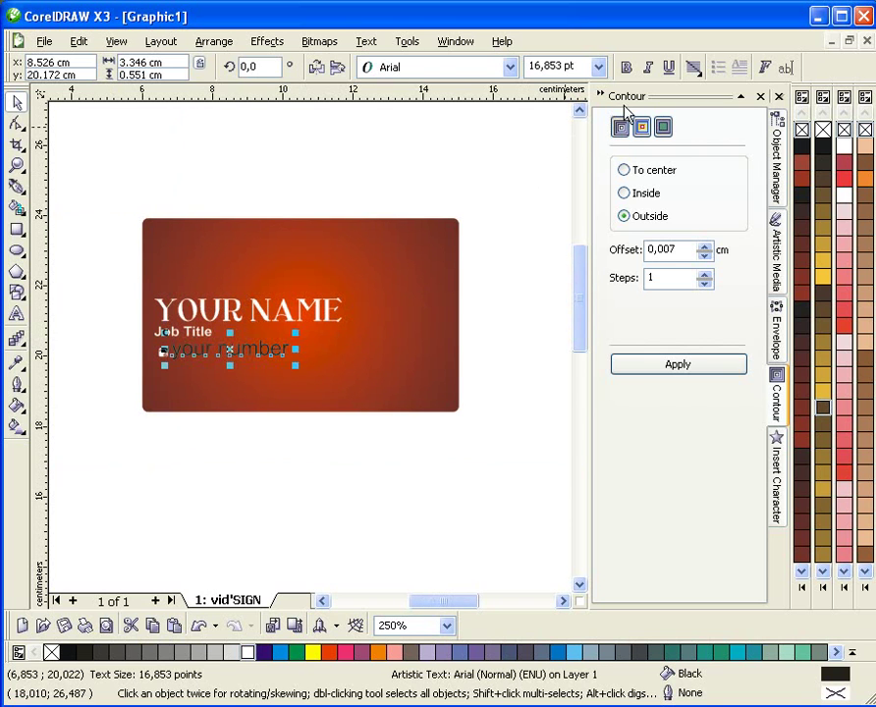
pyautogui.click(600, 96)
pyautogui.scroll(1, 215, 290)
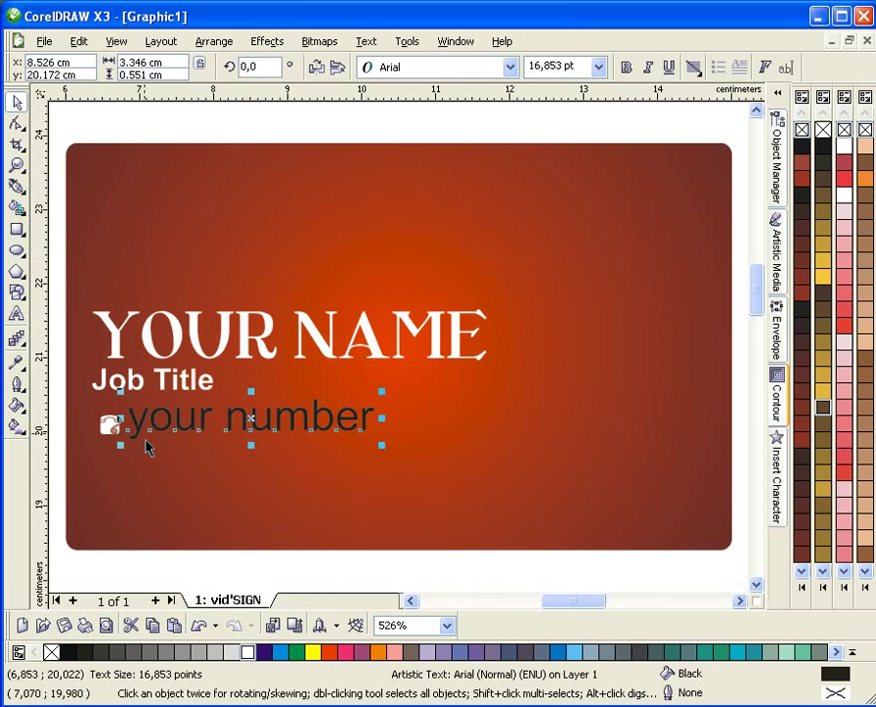
pyautogui.scroll(1, 149, 449)
pyautogui.moveTo(365, 283); pyautogui.dragTo(546, 308)
pyautogui.moveTo(611, 344); pyautogui.dragTo(420, 338)
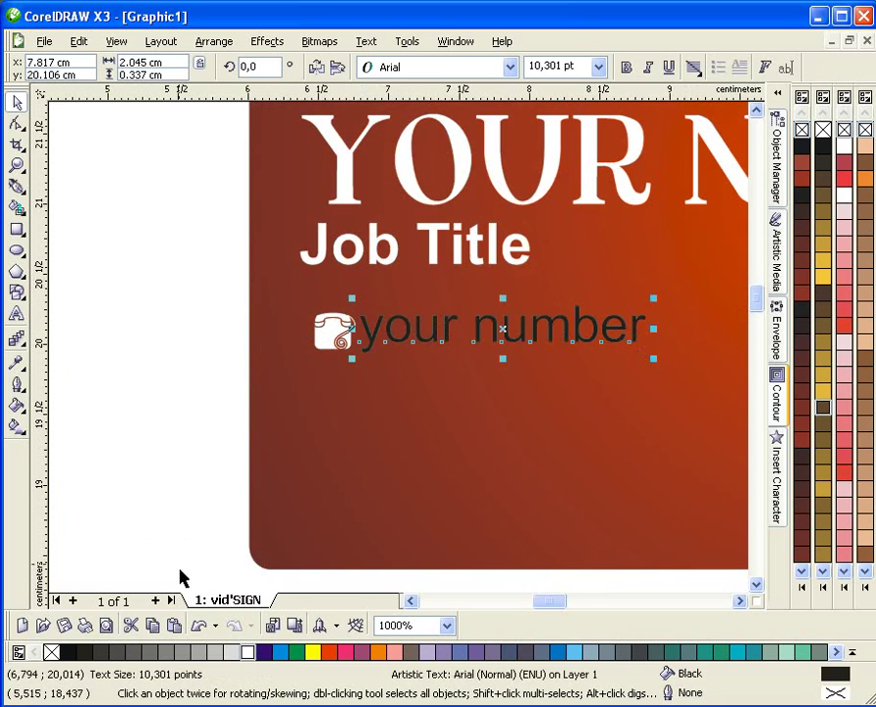
# - Fill the number text with white and shrink it to about 6.12 pt, centered vertically beside the phone icon
pyautogui.click(247, 652)
pyautogui.moveTo(665, 314); pyautogui.dragTo(543, 339)
pyautogui.scroll(1, 341, 301)
pyautogui.moveTo(427, 386)
pyautogui.mouseDown()
pyautogui.moveTo(434, 370)
pyautogui.moveTo(426, 369)
pyautogui.mouseUp()
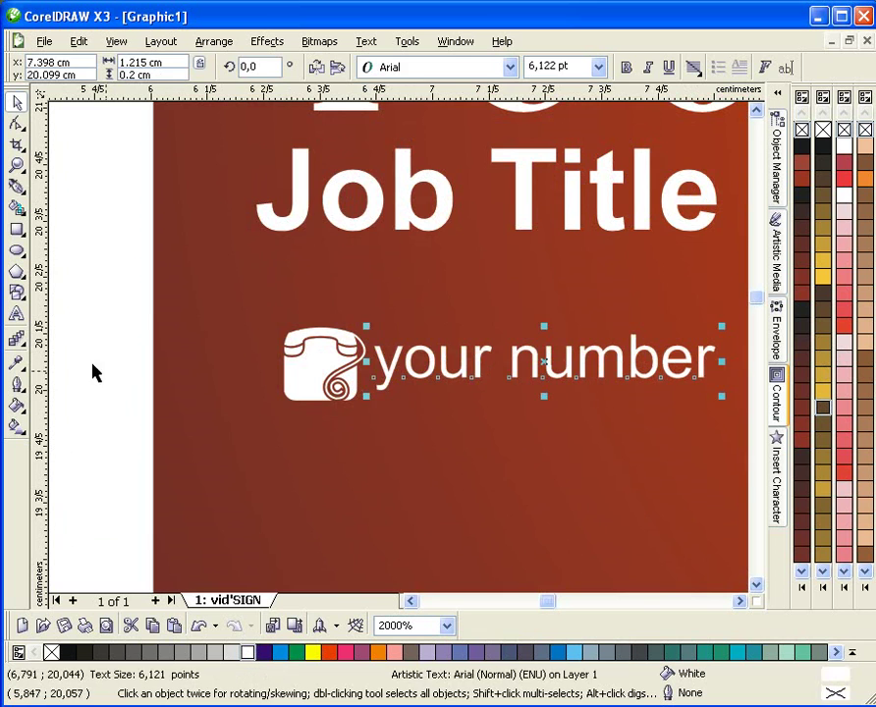
# - Nudge the number text slightly down and away from the phone icon
pyautogui.click(121, 394)
pyautogui.scroll(-1, 406, 363)
pyautogui.scroll(1, 381, 357)
pyautogui.moveTo(345, 324); pyautogui.dragTo(347, 327)
pyautogui.scroll(-1, 294, 328)
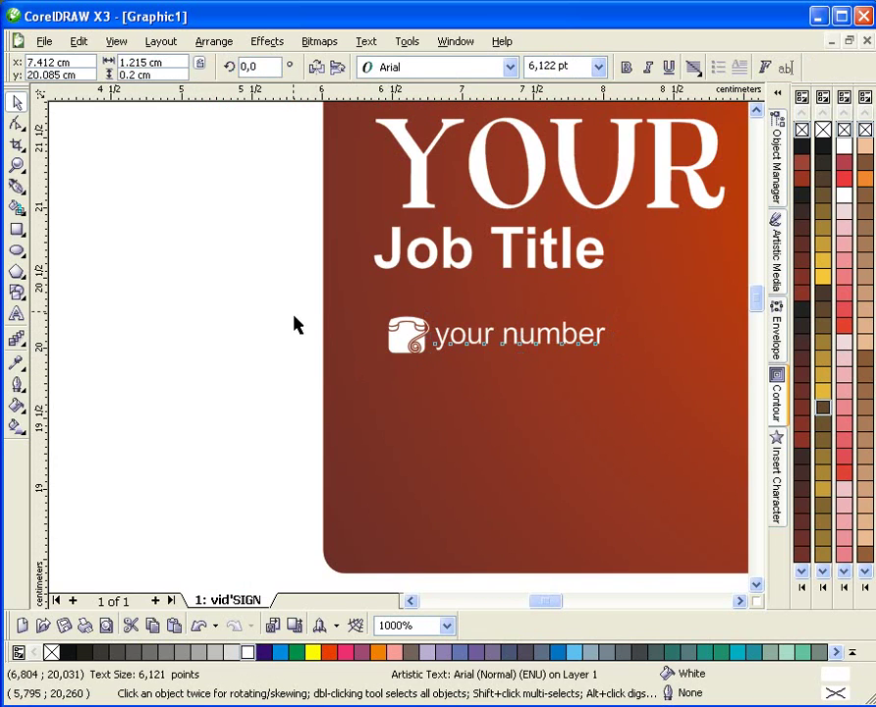
pyautogui.click(310, 308)
# - Select all parts of the phone icon and place a copy directly below it
pyautogui.moveTo(442, 385); pyautogui.dragTo(443, 384)
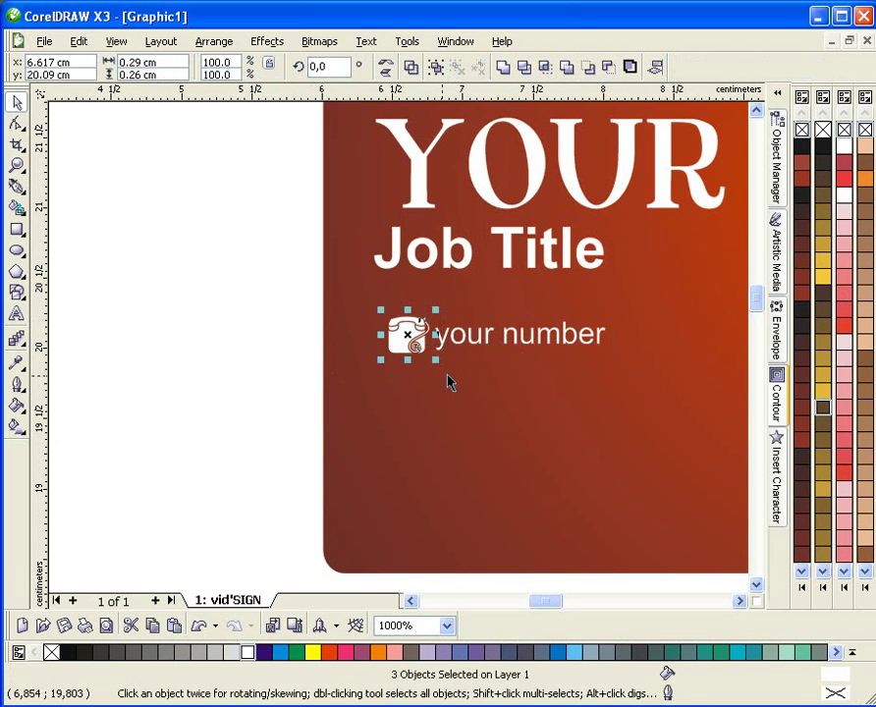
pyautogui.scroll(1, 425, 379)
pyautogui.moveTo(412, 304); pyautogui.dragTo(421, 386)
pyautogui.click(113, 379)
pyautogui.scroll(2, 393, 358)
pyautogui.scroll(-1, 403, 359)
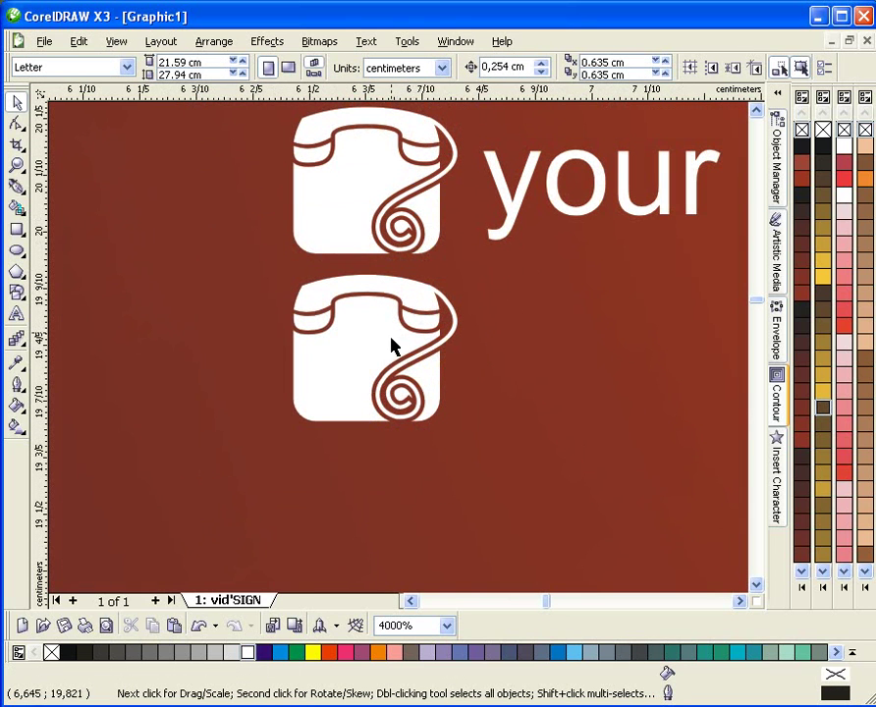
# - Draw a square about 0.259 cm wide over the body of the lower phone copy
pyautogui.click(16, 229)
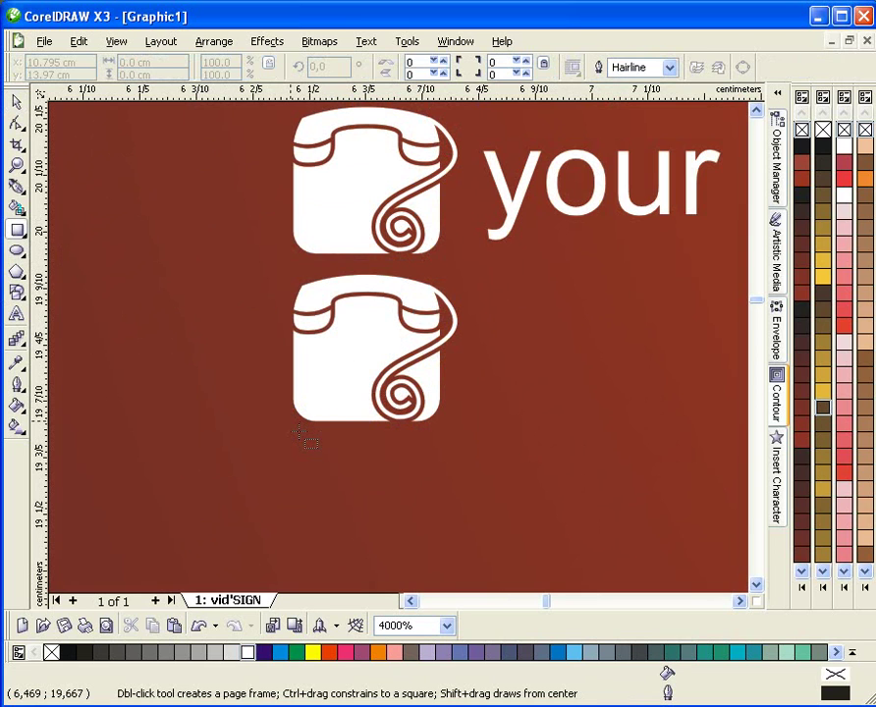
pyautogui.moveTo(294, 421); pyautogui.dragTo(442, 279)
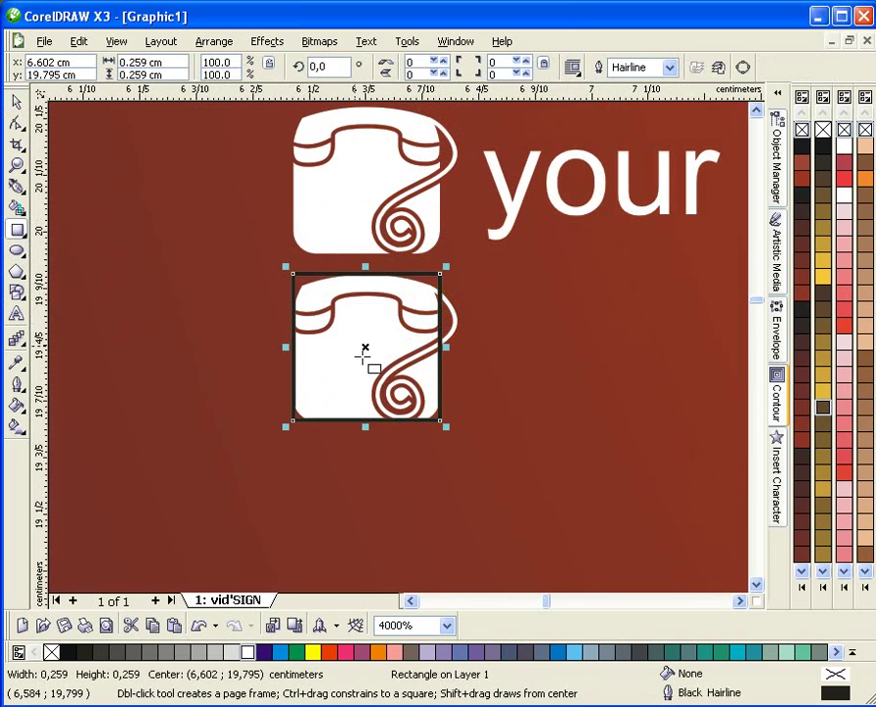
pyautogui.press('space')
pyautogui.scroll(2, 497, 367)
pyautogui.scroll(-1, 442, 313)
pyautogui.scroll(-2, 385, 369)
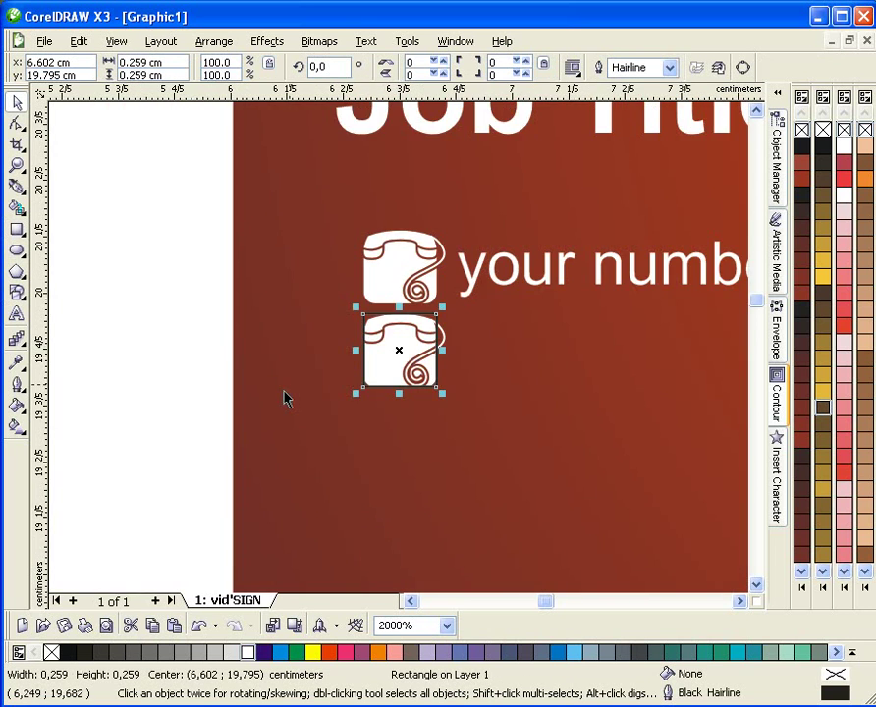
pyautogui.press('space')
pyautogui.press('space')
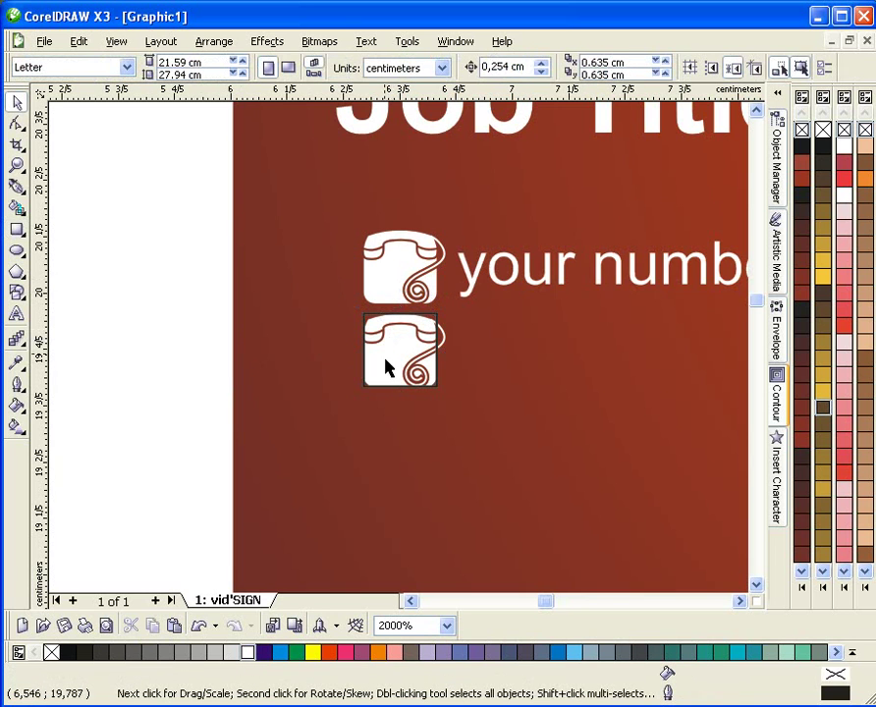
# - Check the overall size of the upper phone's handset and body
pyautogui.scroll(1, 389, 344)
pyautogui.click(402, 127)
pyautogui.keyDown('shift'); pyautogui.click(414, 130); pyautogui.keyUp('shift')
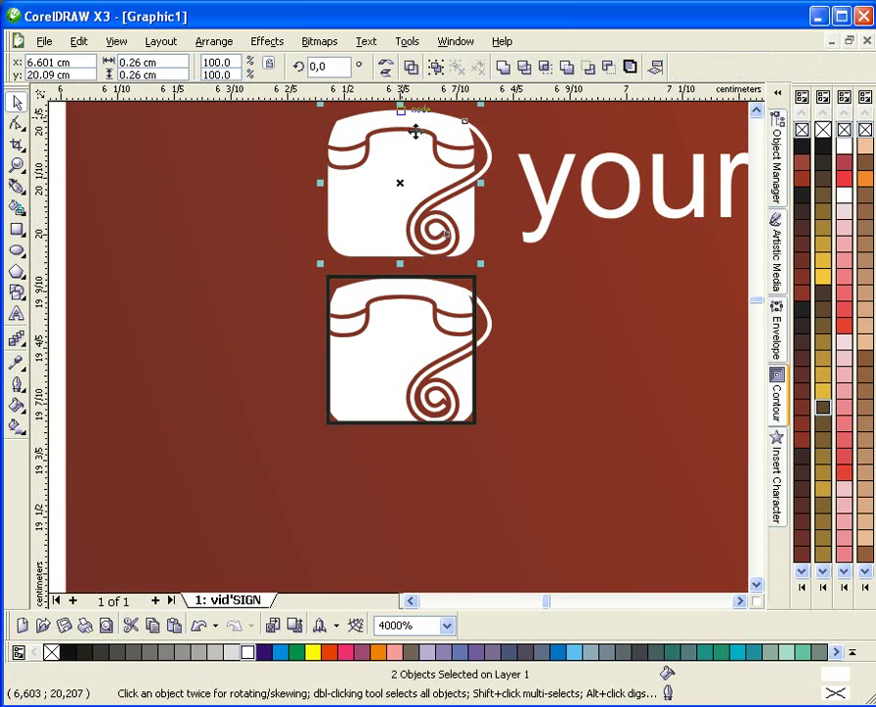
pyautogui.scroll(-1, 395, 373)
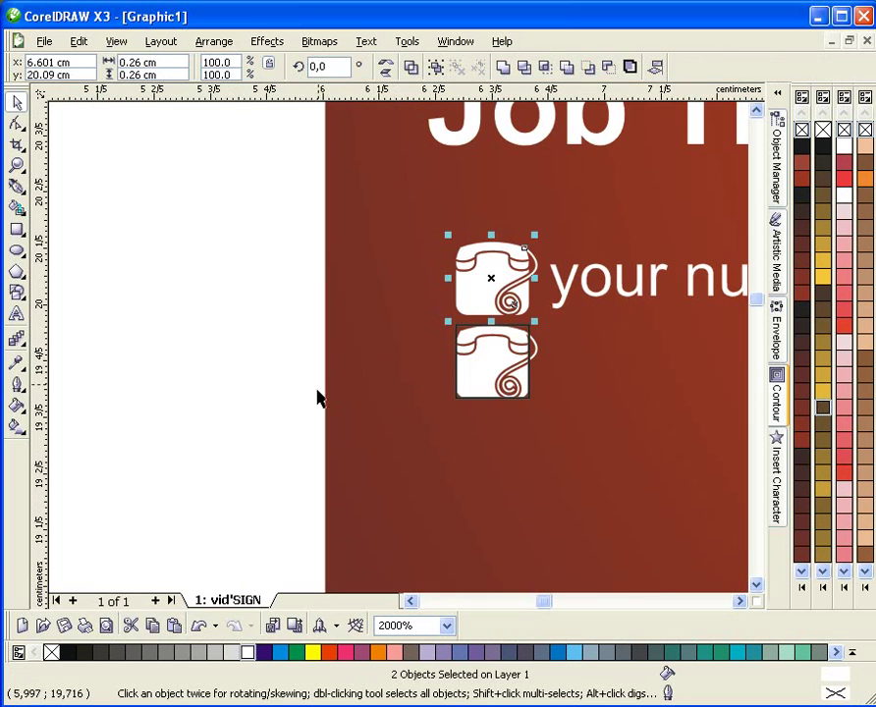
pyautogui.click(394, 373)
pyautogui.scroll(1, 593, 324)
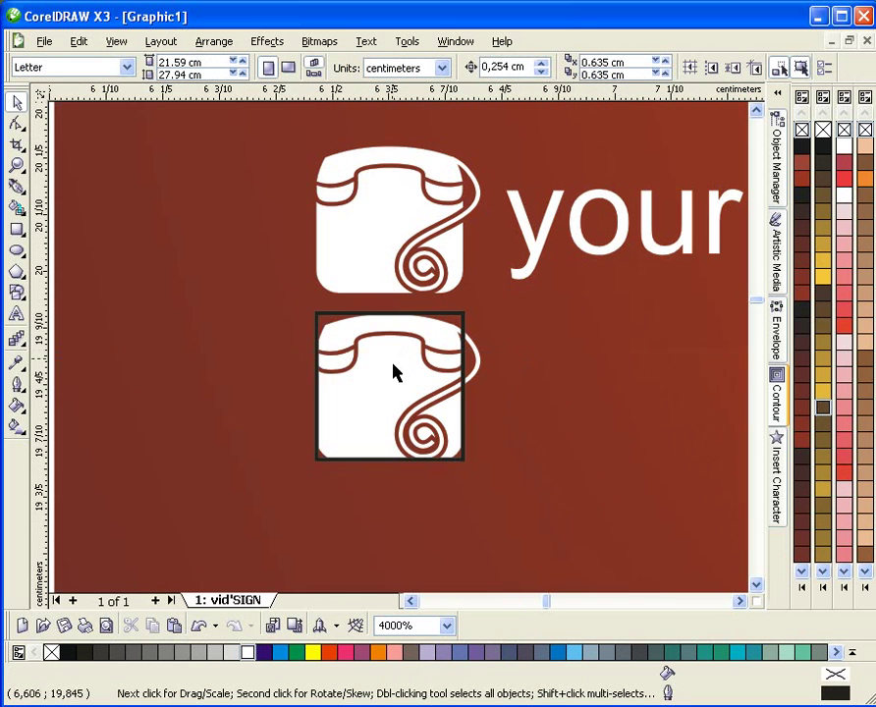
# - Delete the handset and cord of the lower phone copy
pyautogui.click(402, 335)
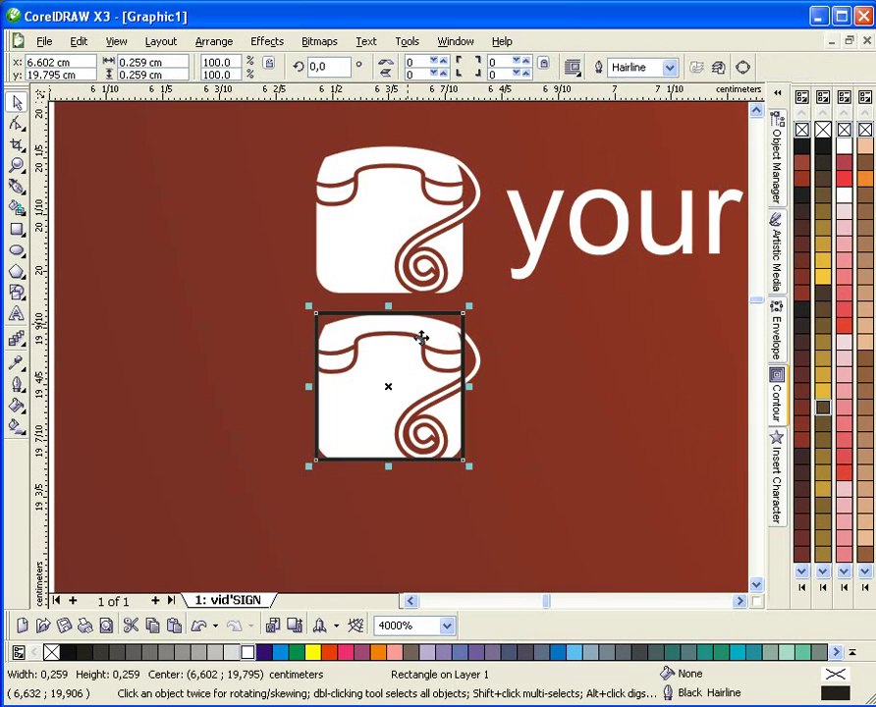
pyautogui.click(414, 335)
pyautogui.press('Delete')
# - Set the square's width and height to 0.26 cm
pyautogui.click(388, 343)
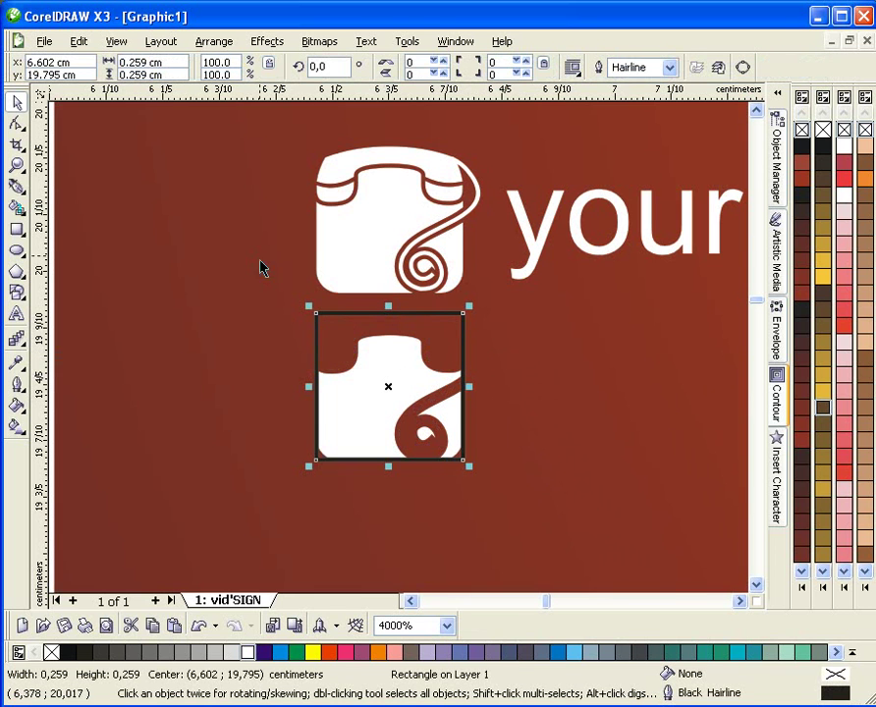
pyautogui.moveTo(134, 62); pyautogui.dragTo(181, 71)
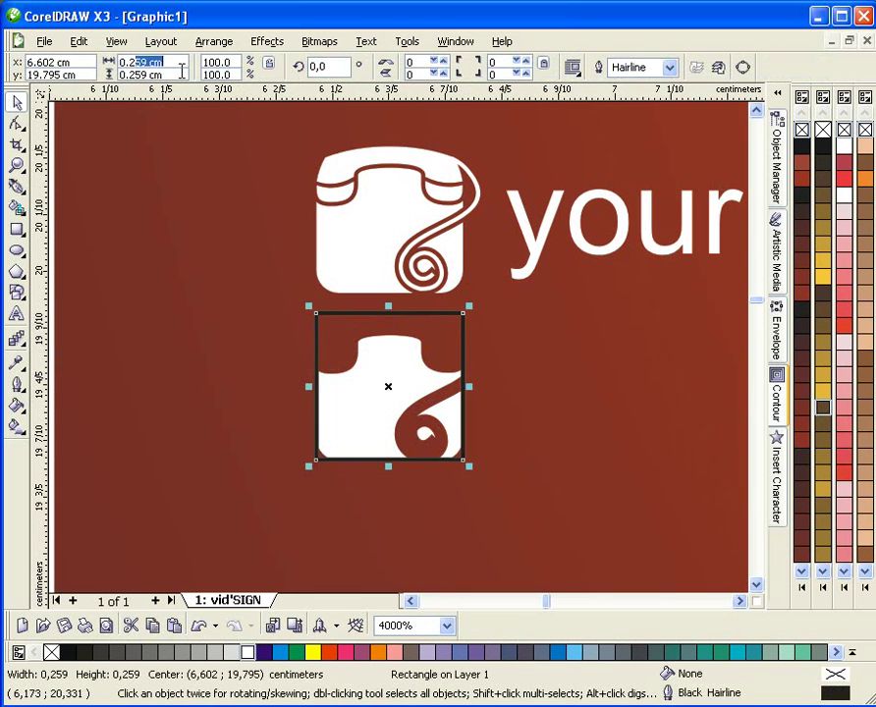
pyautogui.write('6')
pyautogui.press('Return')
# - Round all corners of the square to a roundness of 28
pyautogui.scroll(1, 412, 432)
pyautogui.click(17, 123)
pyautogui.moveTo(220, 432); pyautogui.dragTo(272, 474)
pyautogui.press('space')
pyautogui.scroll(-1, 360, 308)
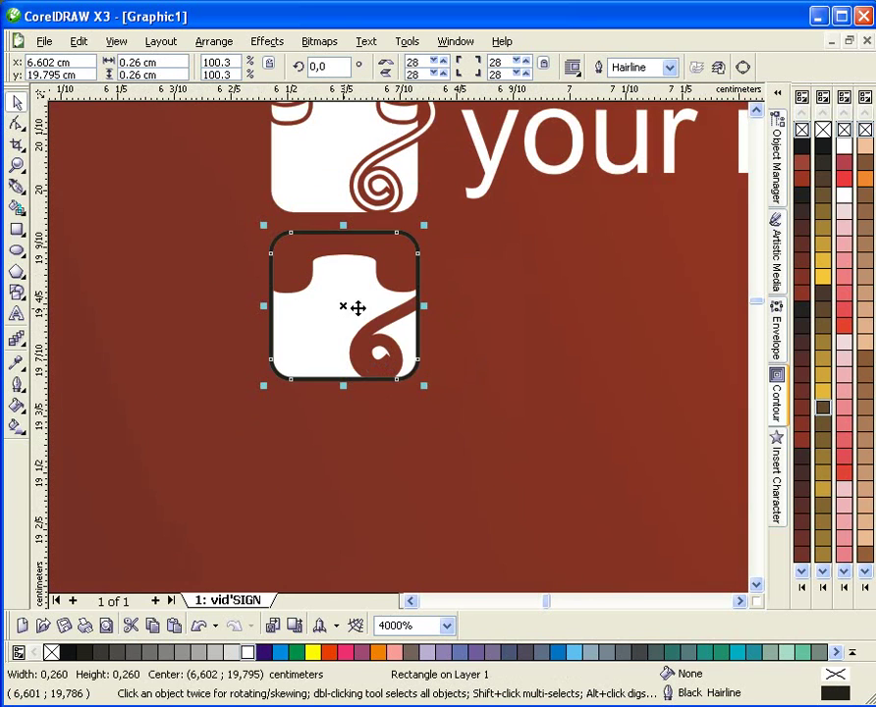
# - Delete the leftover phone body inside the rounded square
pyautogui.click(362, 302)
pyautogui.click(353, 298)
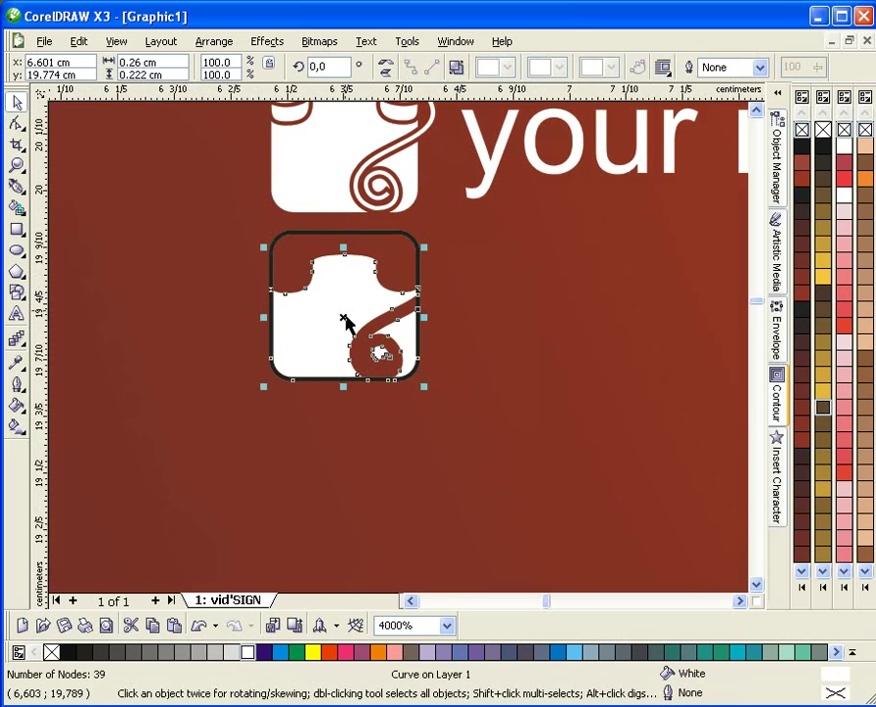
pyautogui.press('Delete')
# - Place a copy of the rounded square to its lower left and fill the original white without an outline
pyautogui.moveTo(368, 325); pyautogui.dragTo(177, 423)
pyautogui.rightClick(177, 422)
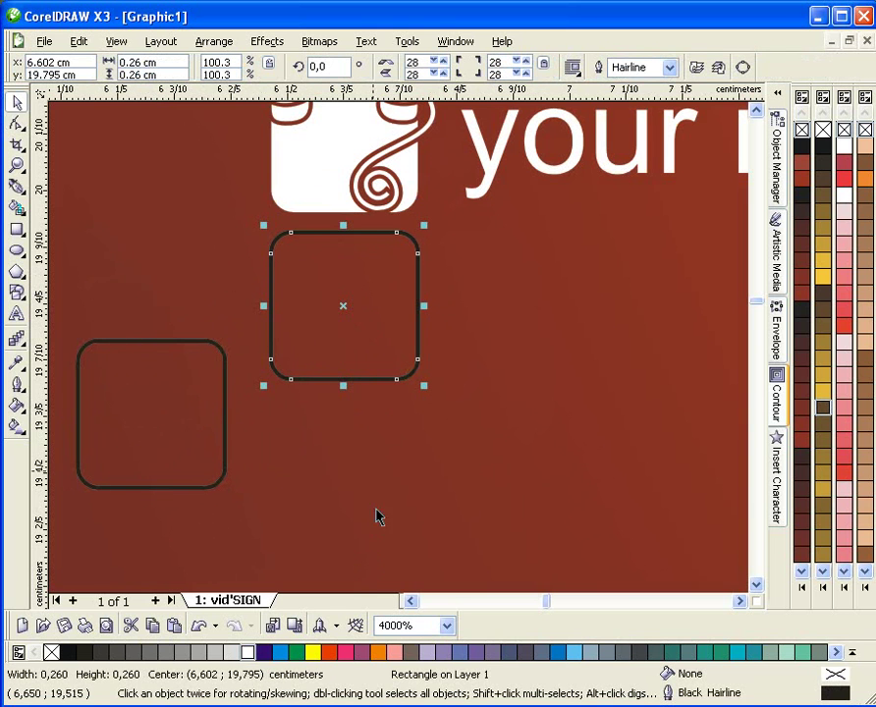
pyautogui.click(248, 651)
pyautogui.scroll(-1, 288, 362)
pyautogui.click(165, 475)
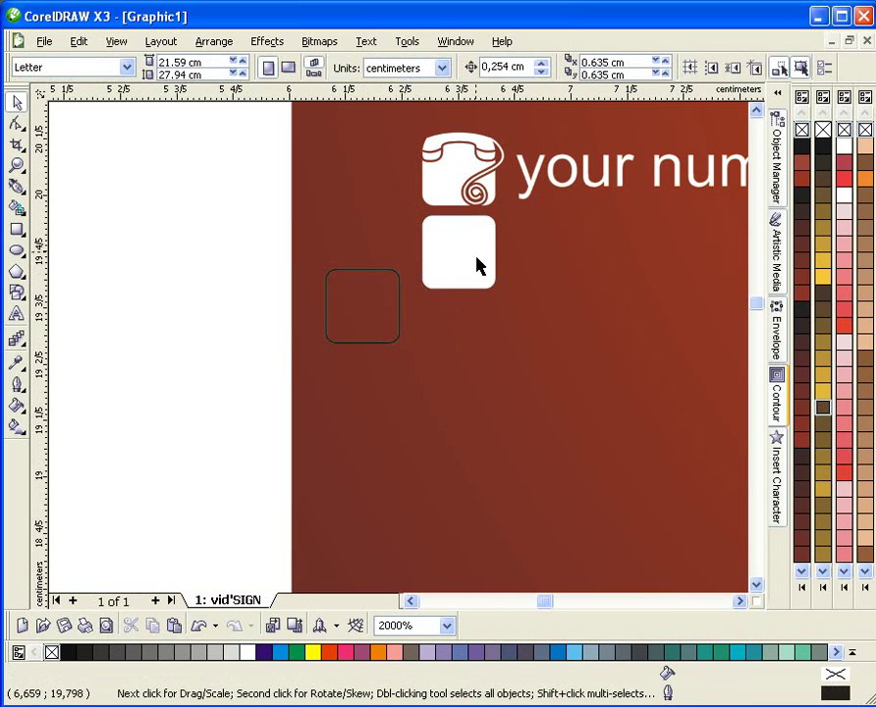
pyautogui.scroll(2, 472, 284)
pyautogui.click(17, 314)
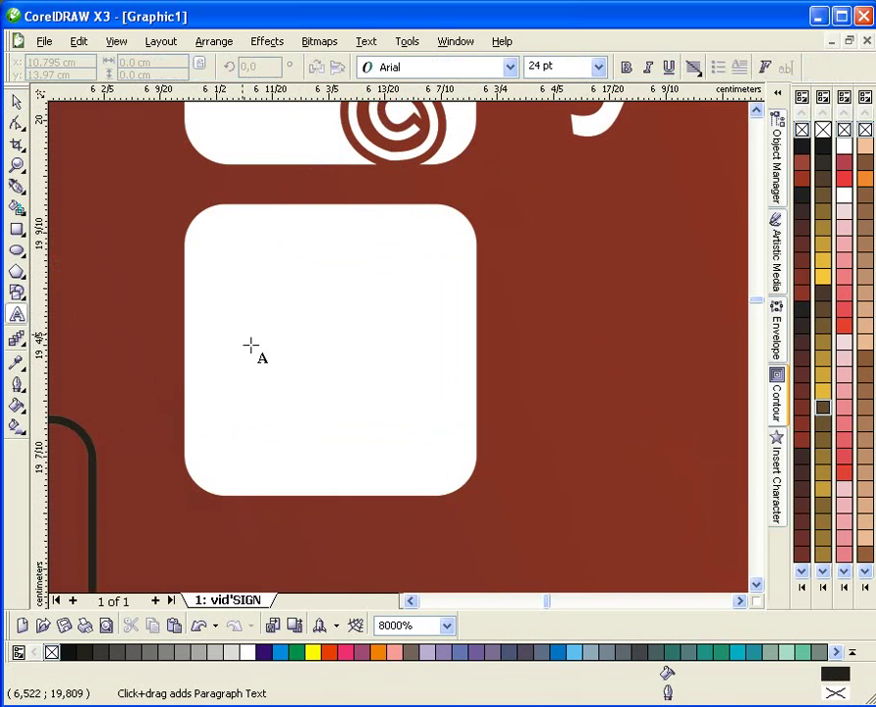
pyautogui.click(329, 351)
pyautogui.scroll(-1, 330, 351)
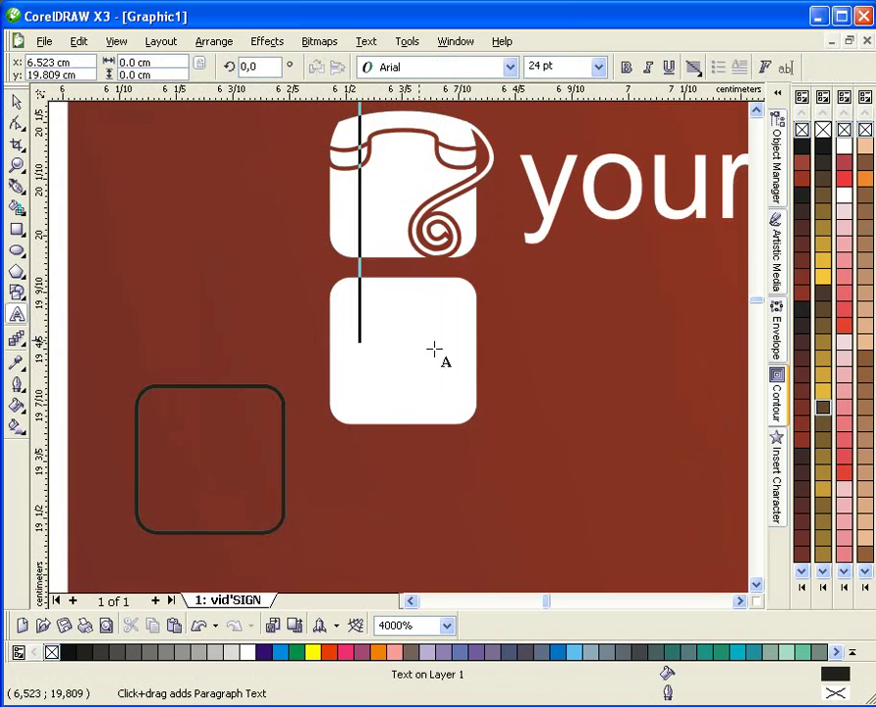
pyautogui.hotkey('ctrl', 'space')
# - Copy the number text onto the white rounded square and replace its content with "f"
pyautogui.moveTo(558, 220); pyautogui.dragTo(386, 393)
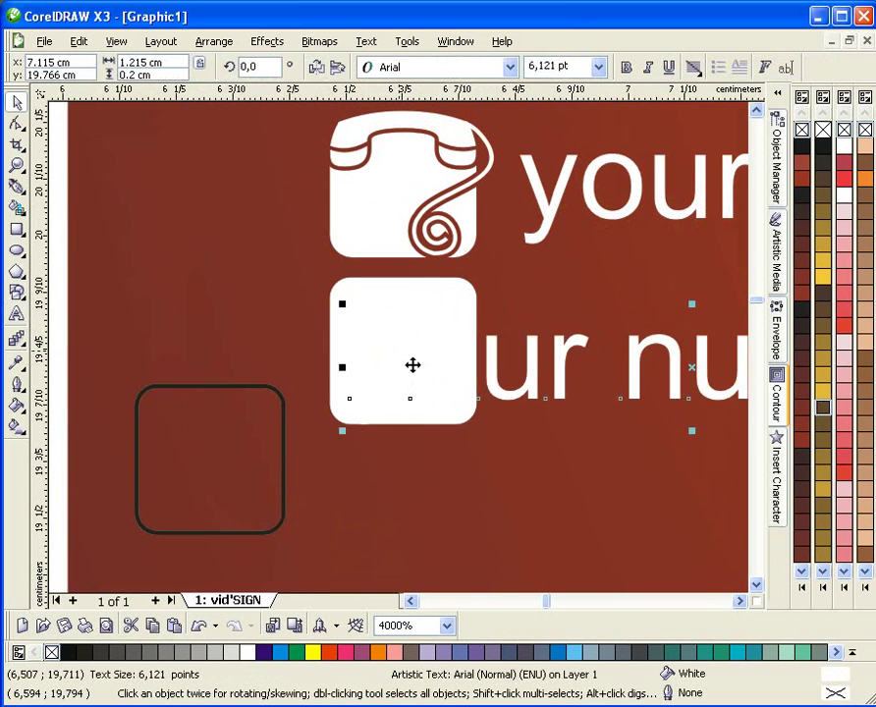
pyautogui.doubleClick(414, 366)
pyautogui.hotkey('ctrl', 'a')
pyautogui.write('f')
pyautogui.hotkey('ctrl', 'space')
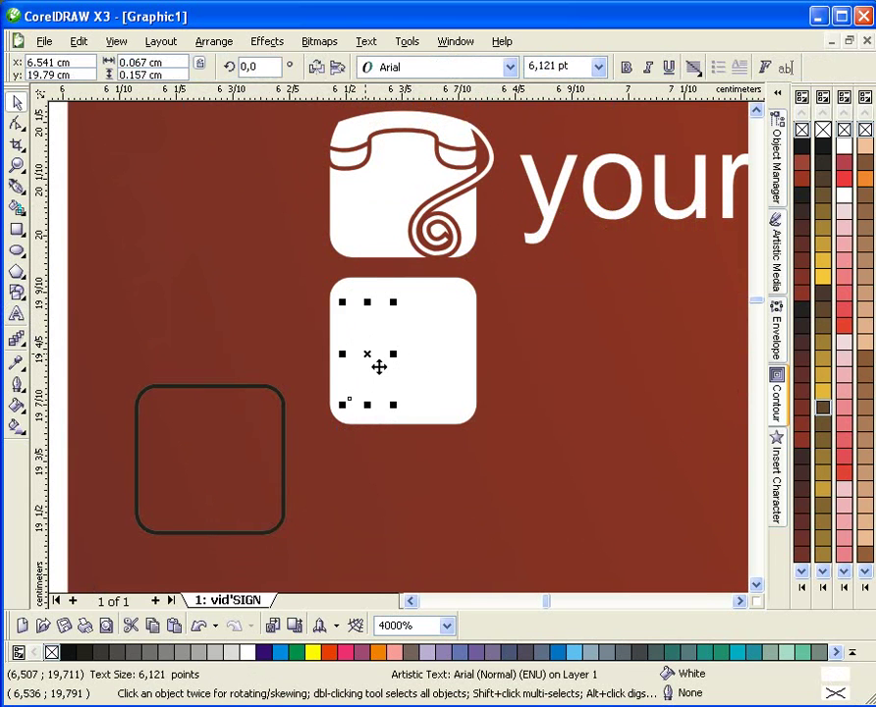
# - Move the letter "f" slightly right of the white square's center and make it bold
pyautogui.moveTo(386, 355); pyautogui.dragTo(437, 350)
pyautogui.click(626, 67)
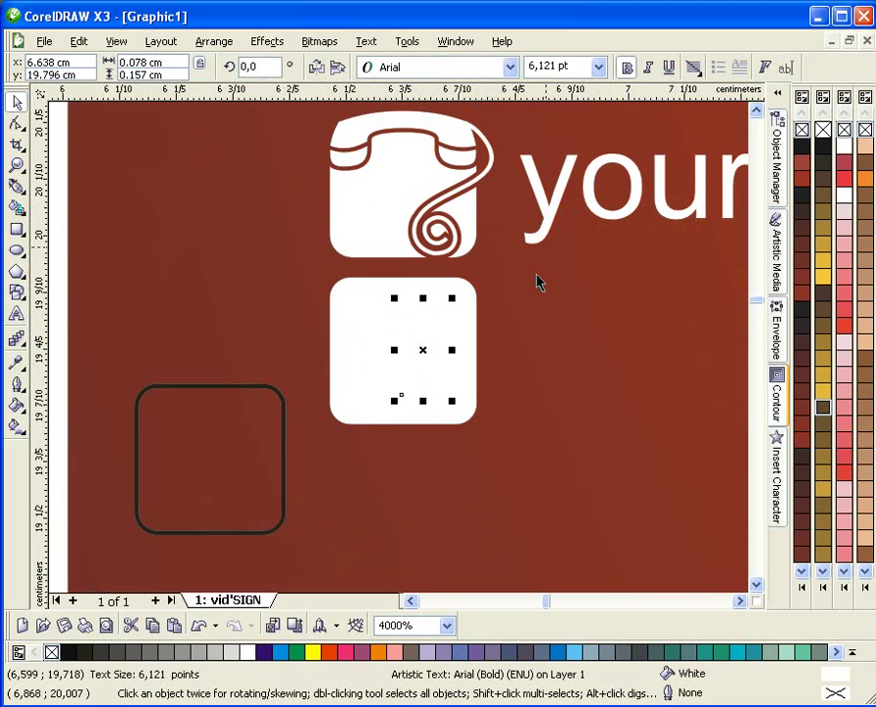
# - Fill the letter "f" with orange and enlarge it to nearly the height of the white square, slightly right of center
pyautogui.click(377, 652)
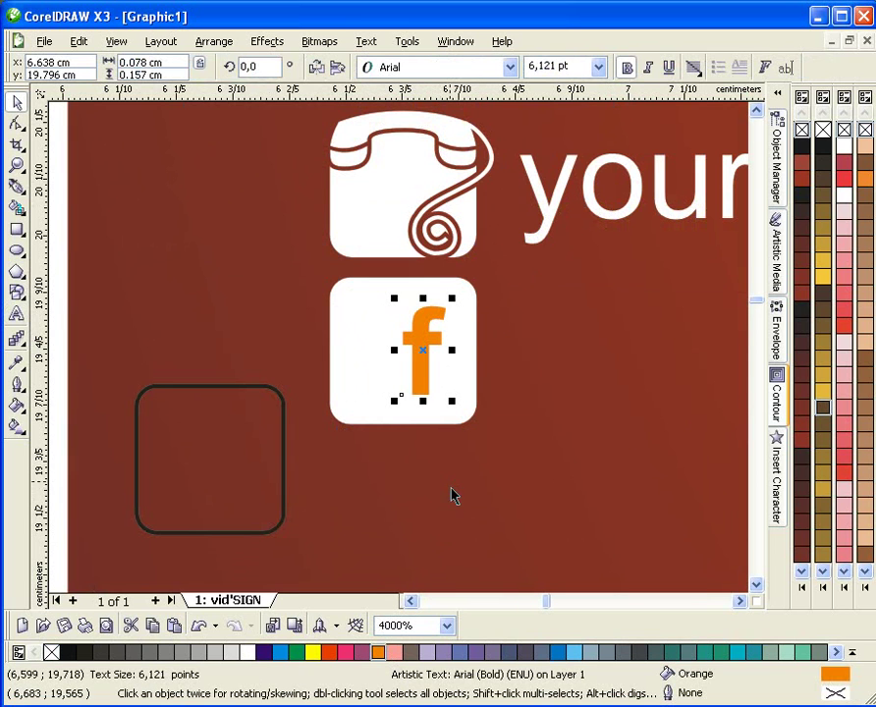
pyautogui.moveTo(397, 303); pyautogui.dragTo(367, 290)
pyautogui.moveTo(443, 314); pyautogui.dragTo(459, 317)
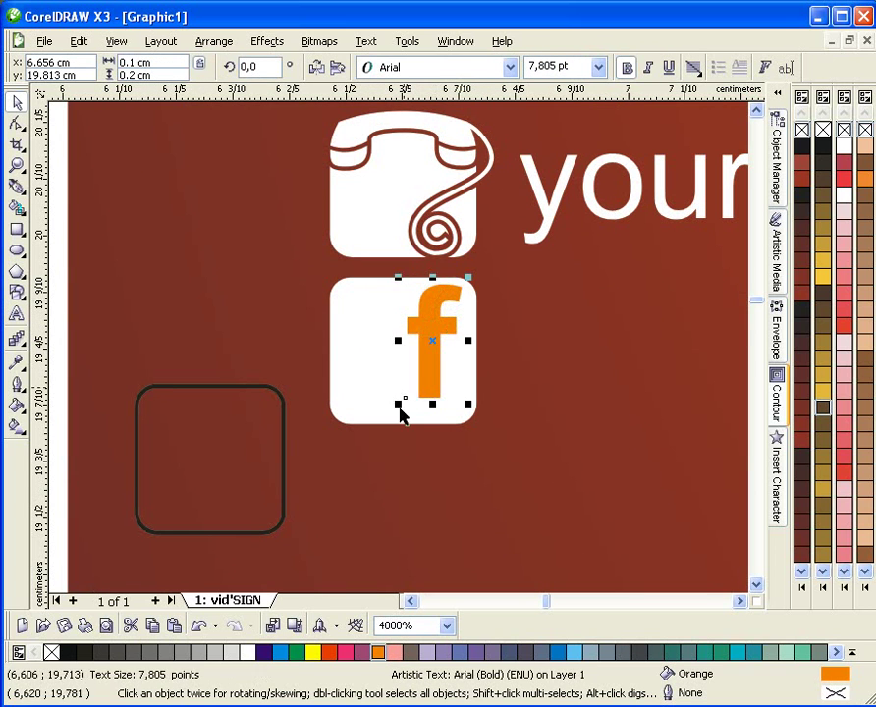
pyautogui.moveTo(407, 420); pyautogui.dragTo(399, 438)
pyautogui.moveTo(441, 343); pyautogui.dragTo(434, 343)
# - Cut the letter "f" out of the white rounded square so the red background shows through
pyautogui.keyDown('shift'); pyautogui.click(371, 359); pyautogui.keyUp('shift')
pyautogui.click(613, 71)
pyautogui.scroll(-1, 290, 389)
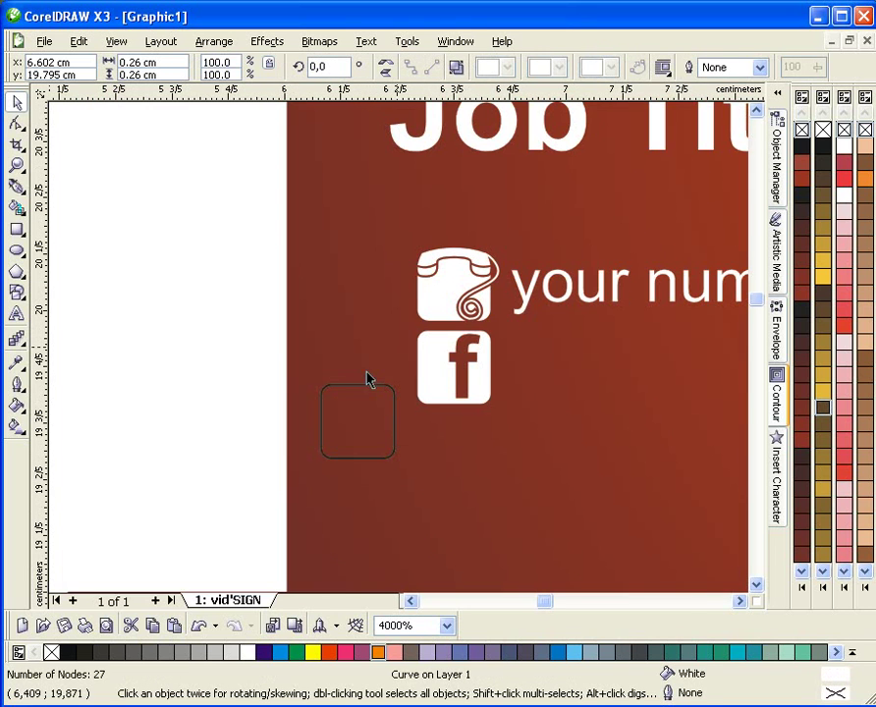
# - Place a copy of the outlined rounded square directly below the "f" icon
pyautogui.click(288, 388)
pyautogui.scroll(1, 400, 362)
pyautogui.moveTo(418, 375); pyautogui.dragTo(608, 432)
# - Align the copied rounded square with the "f" icon above it on their horizontal centers
pyautogui.keyDown('shift'); pyautogui.click(524, 289); pyautogui.keyUp('shift')
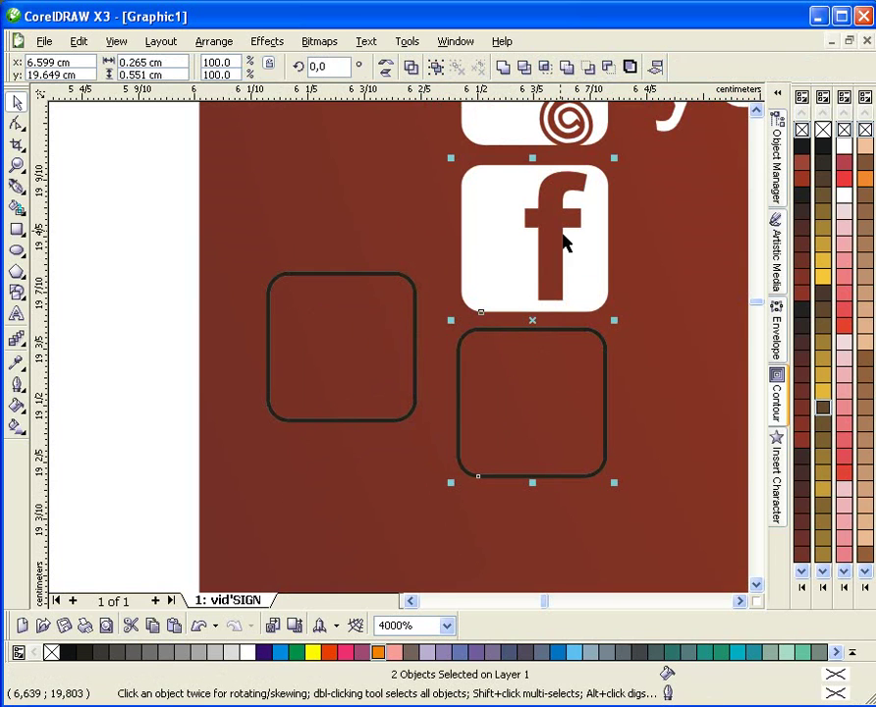
pyautogui.hotkey('ctrl', 'shift', 'a')
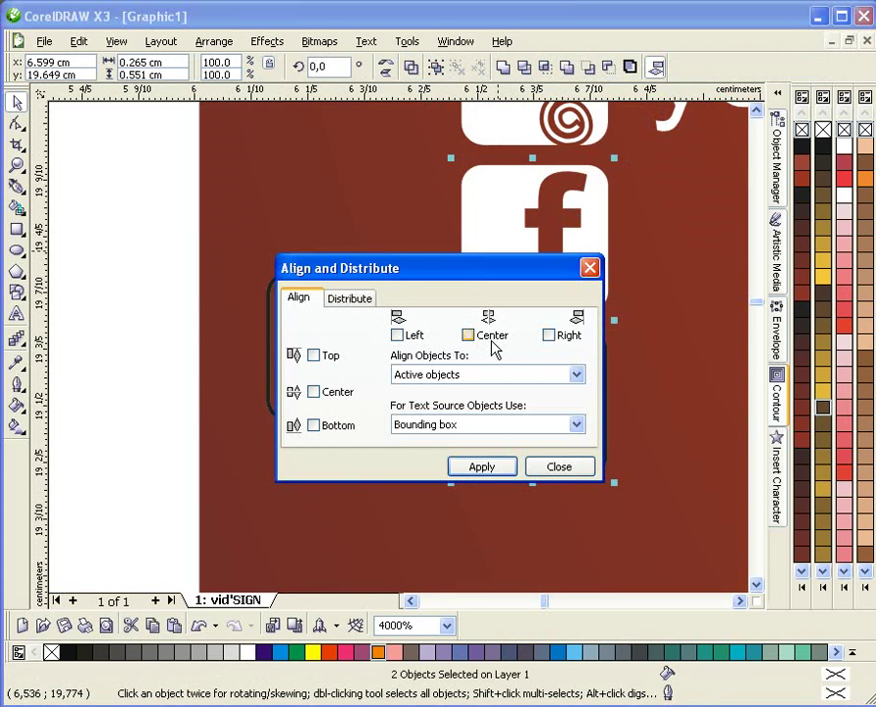
pyautogui.click(501, 468)
pyautogui.click(569, 470)
pyautogui.click(161, 402)
# - Fill the rounded square below the "f" icon with white and remove its outline
pyautogui.click(507, 424)
pyautogui.click(248, 651)
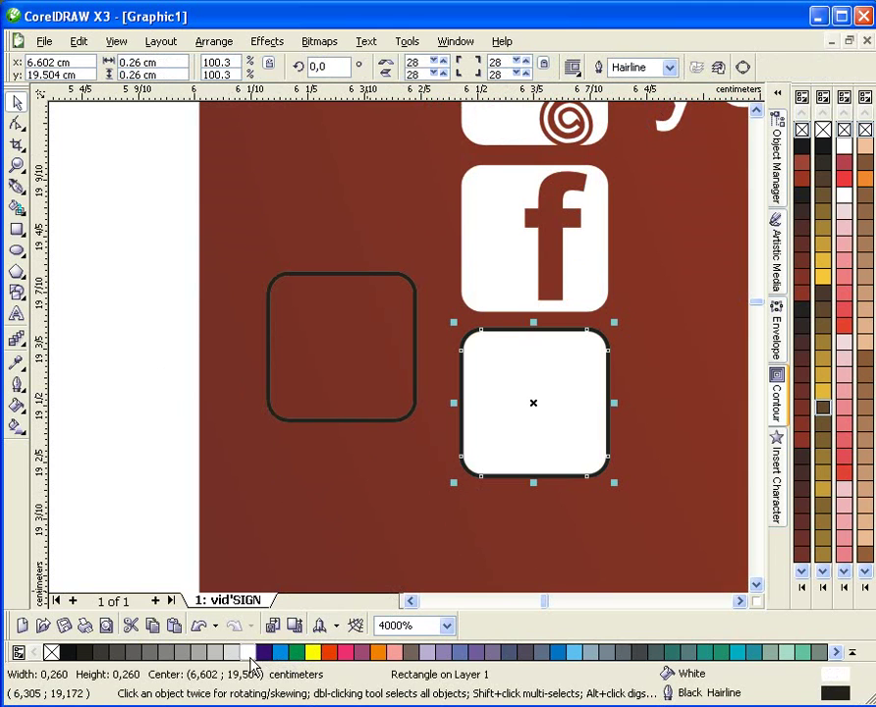
pyautogui.rightClick(51, 652)
pyautogui.press('Escape')
pyautogui.scroll(-1, 462, 392)
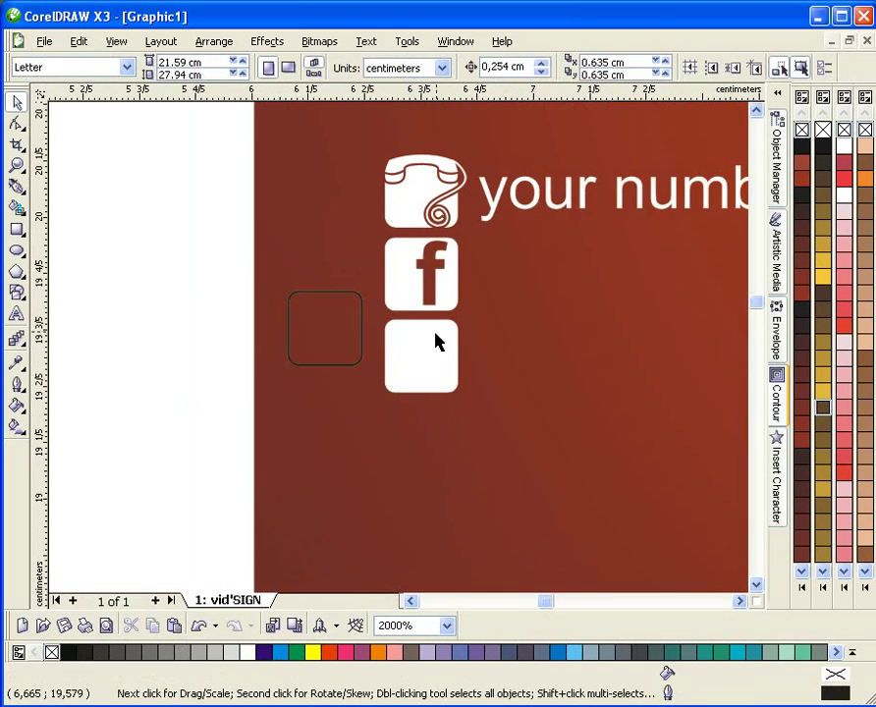
# - Try to nudge the blank white square farther down from the "f" icon
pyautogui.scroll(1, 440, 342)
pyautogui.click(383, 394)
pyautogui.moveTo(393, 383); pyautogui.dragTo(398, 375)
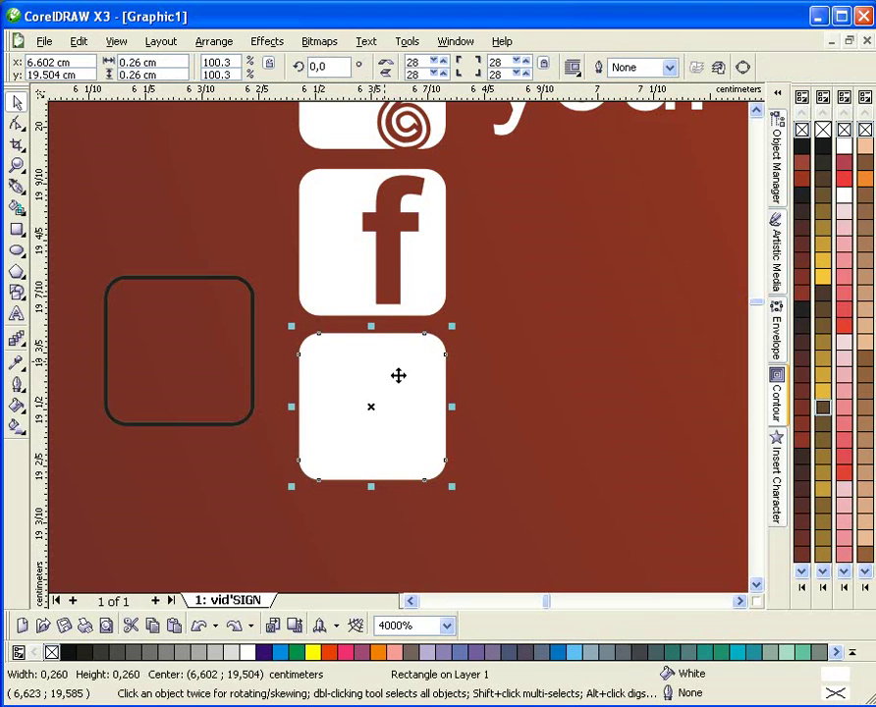
pyautogui.scroll(-1, 397, 375)
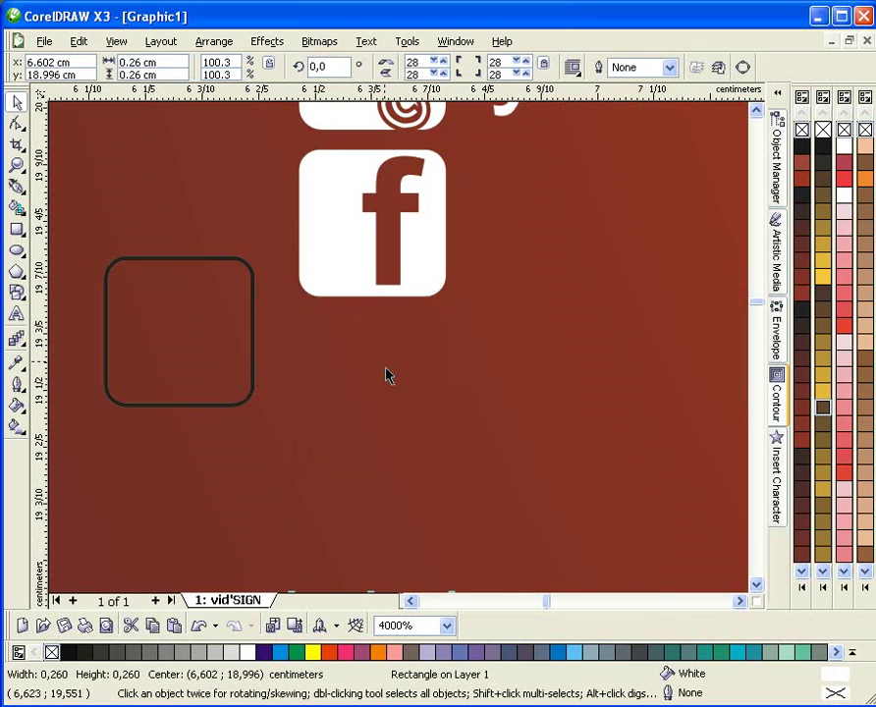
pyautogui.press('Down')
pyautogui.press('Up')
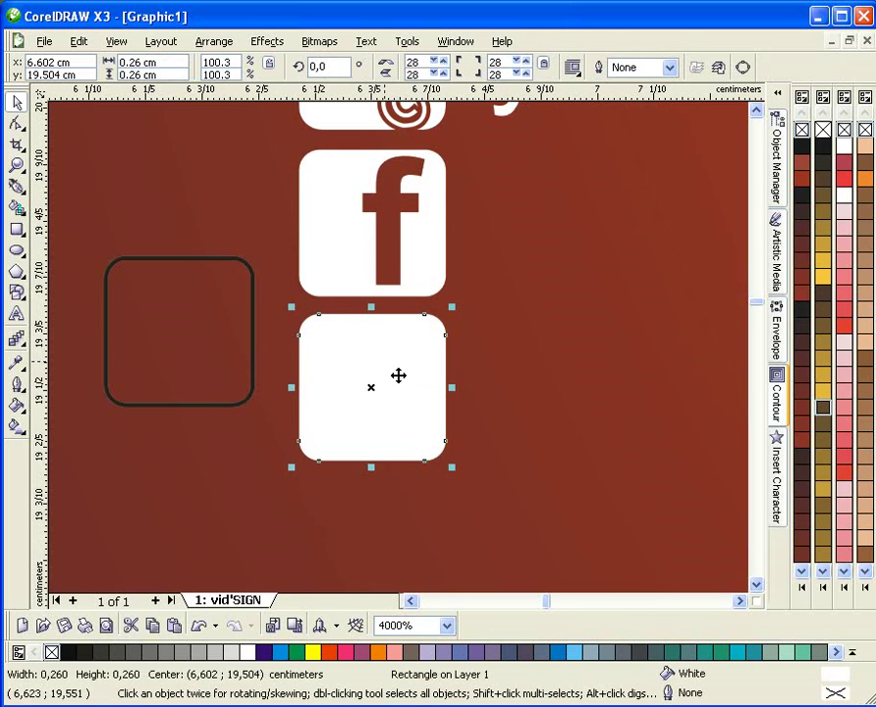
# - Move the blank white square slightly down to match the spacing between the icons above
pyautogui.scroll(1, 352, 399)
pyautogui.moveTo(503, 263); pyautogui.dragTo(501, 269)
pyautogui.scroll(-2, 304, 365)
pyautogui.press('Escape')
pyautogui.scroll(1, 403, 391)
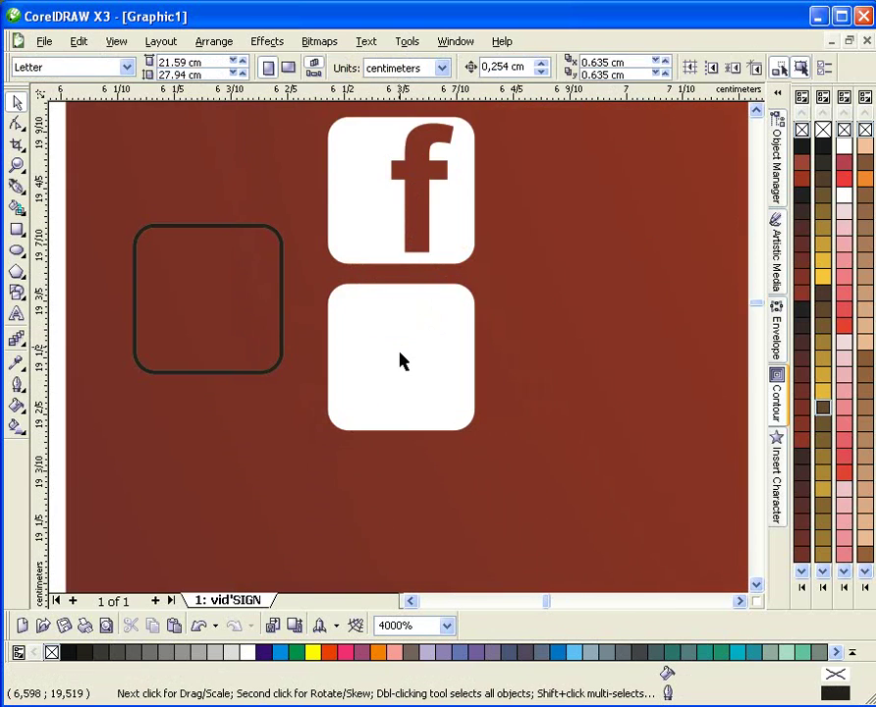
# - Add the letter "t" as text on the blank white square and set its font to Berlin Sans FB
pyautogui.click(18, 316)
pyautogui.click(470, 373)
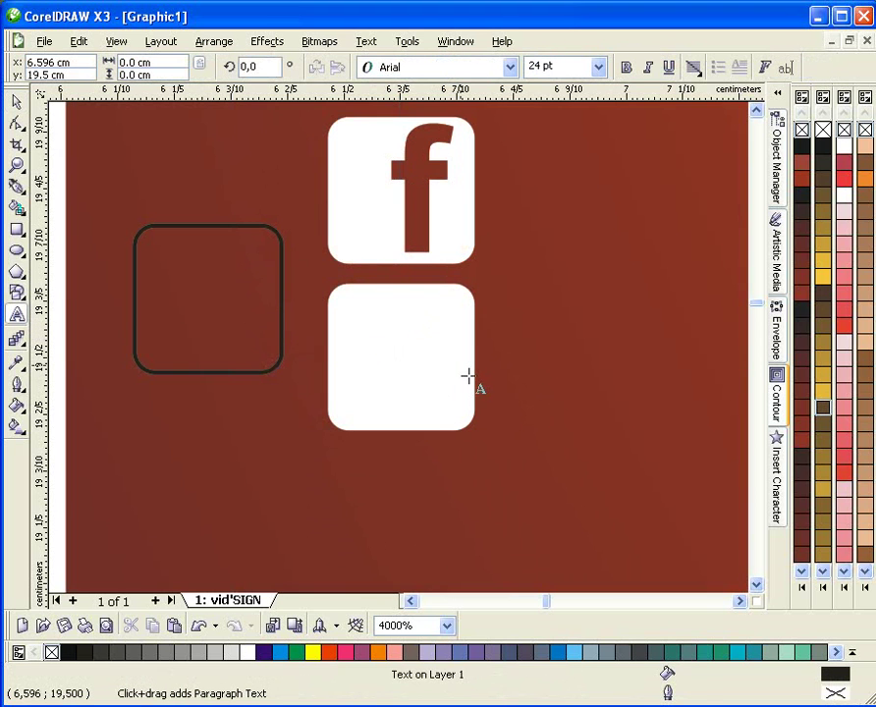
pyautogui.write('t')
pyautogui.hotkey('ctrl', 'space')
pyautogui.moveTo(491, 192); pyautogui.dragTo(474, 179)
pyautogui.click(510, 67)
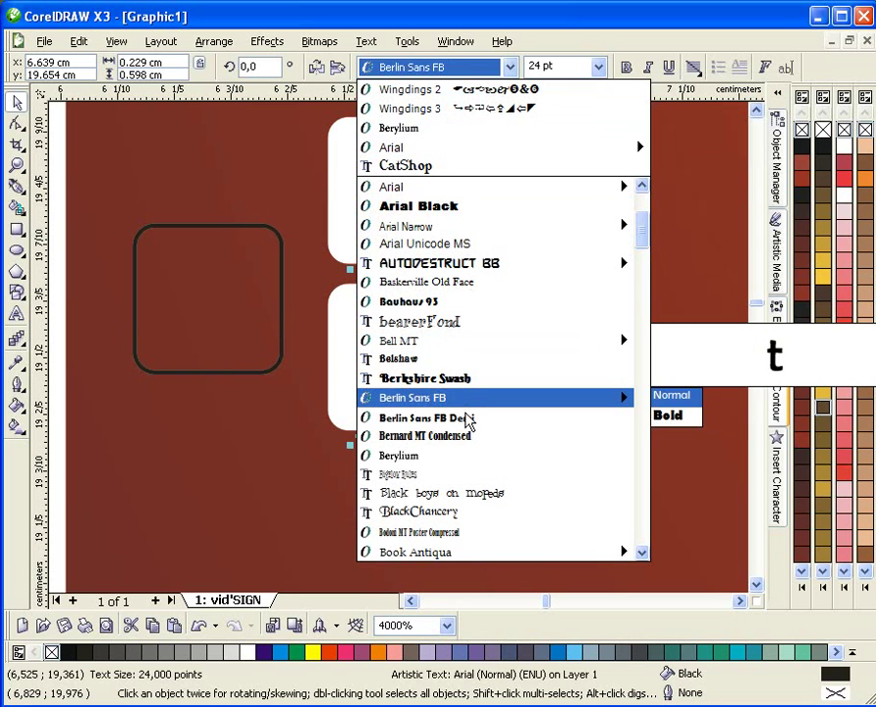
pyautogui.click(468, 420)
# - Shrink the letter "t" to about 9.9 pt and fit it inside the white square, slightly right of center
pyautogui.moveTo(528, 147); pyautogui.dragTo(432, 296)
pyautogui.moveTo(394, 371); pyautogui.dragTo(418, 349)
pyautogui.moveTo(461, 287); pyautogui.dragTo(465, 301)
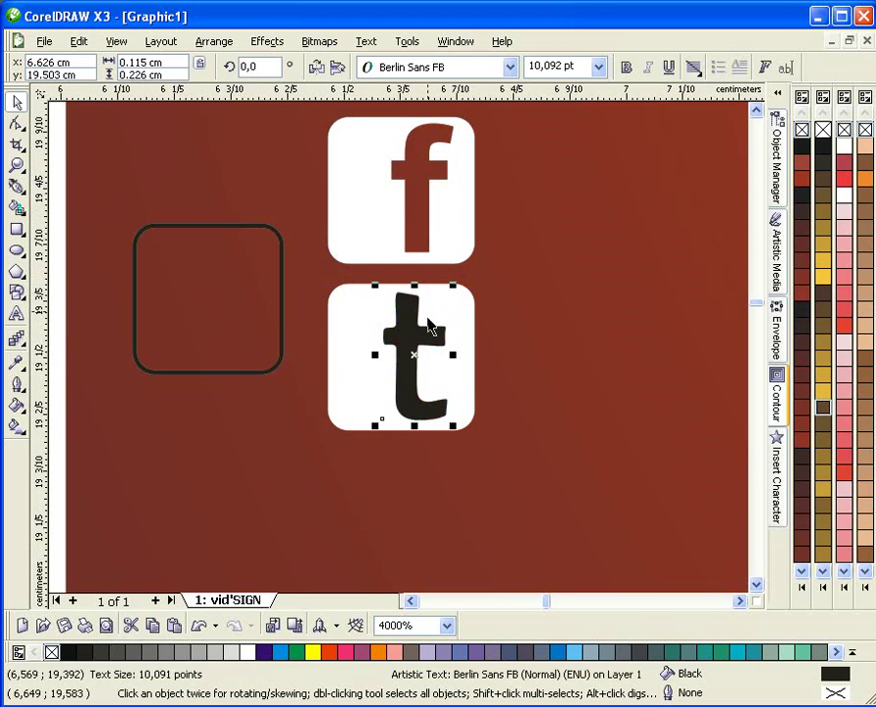
pyautogui.moveTo(426, 334); pyautogui.dragTo(432, 337)
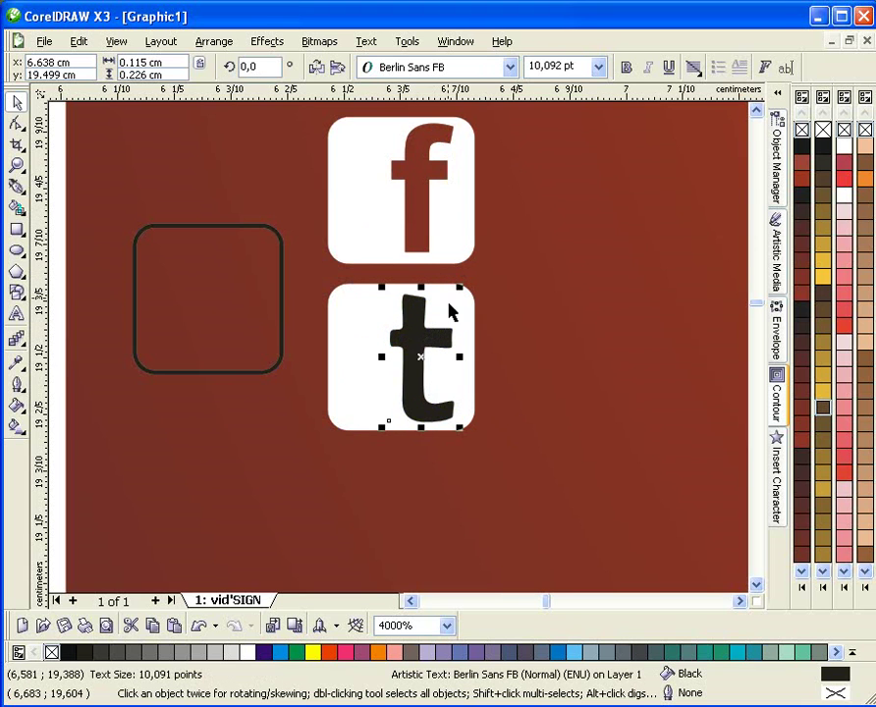
pyautogui.moveTo(385, 429)
pyautogui.mouseDown()
pyautogui.moveTo(392, 442)
pyautogui.moveTo(388, 423)
pyautogui.mouseUp()
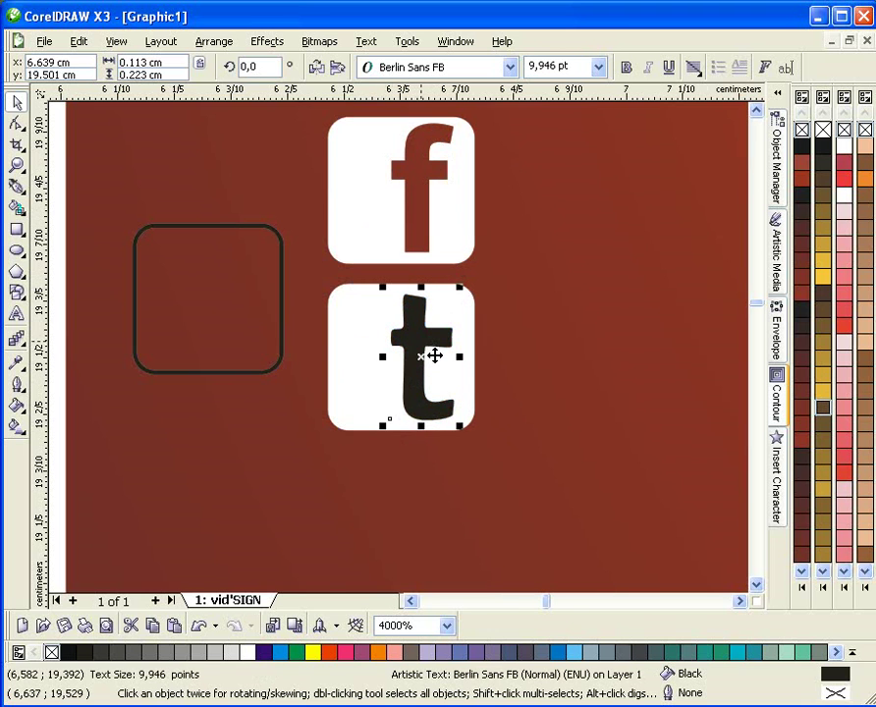
# - Convert the letter "t" to curves and delete the extra nodes at the right end of its crossbar
pyautogui.scroll(2, 434, 355)
pyautogui.scroll(-1, 417, 364)
pyautogui.scroll(1, 416, 359)
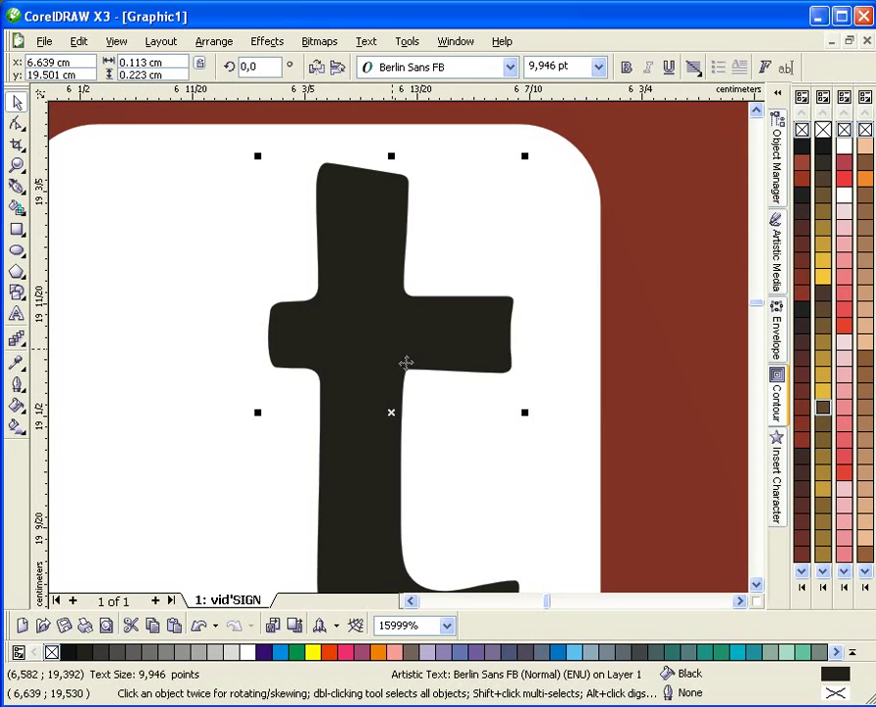
pyautogui.hotkey('ctrl', 'q')
pyautogui.press('F10')
pyautogui.scroll(-1, 404, 359)
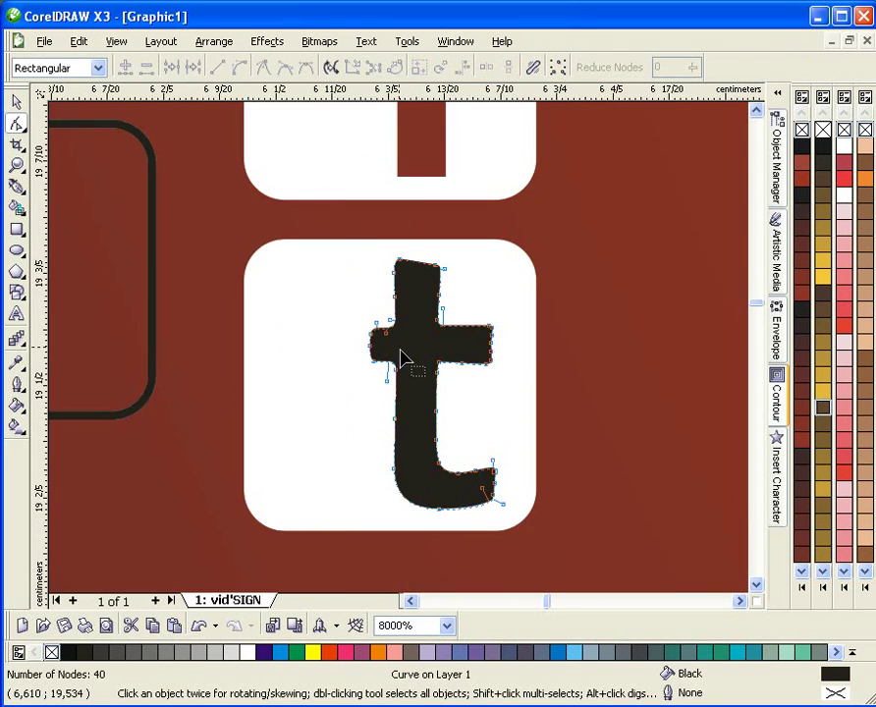
pyautogui.scroll(1, 489, 359)
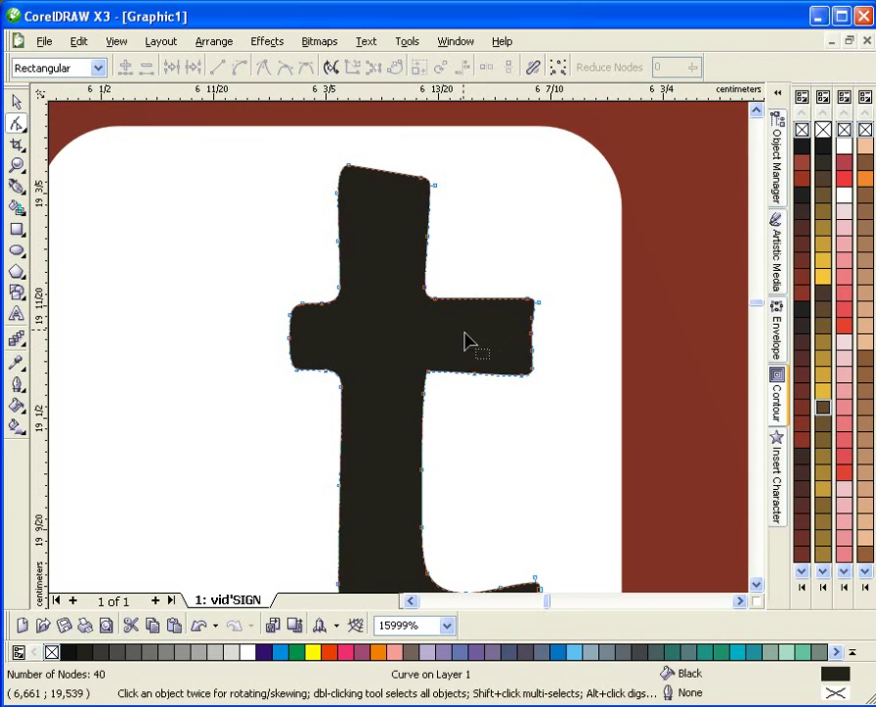
pyautogui.moveTo(556, 357); pyautogui.dragTo(559, 361)
pyautogui.press('Delete')
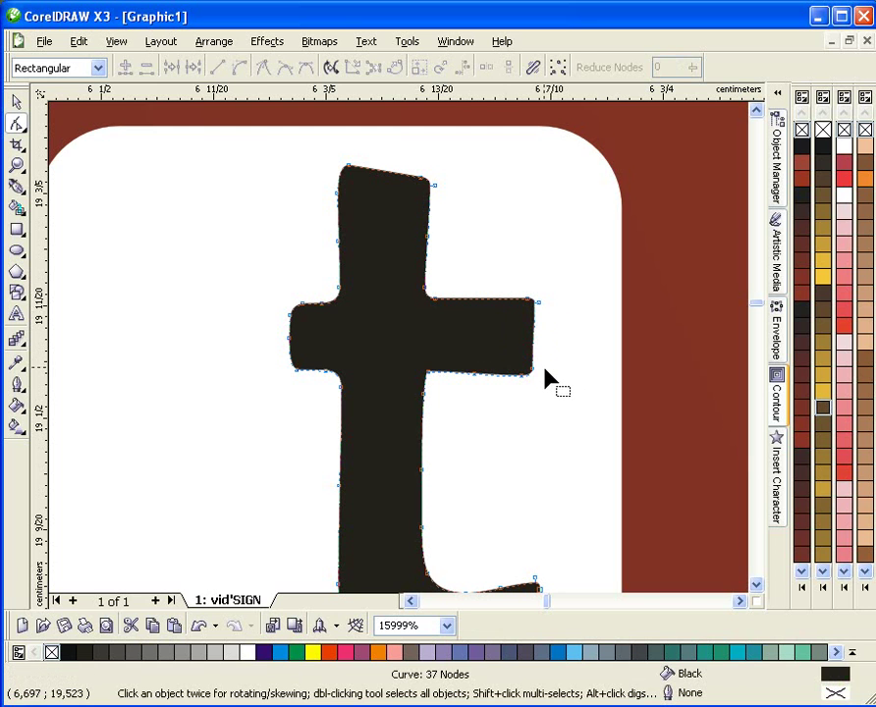
# - Delete the curved letter "t" from the white square
pyautogui.press('space')
pyautogui.press('Delete')
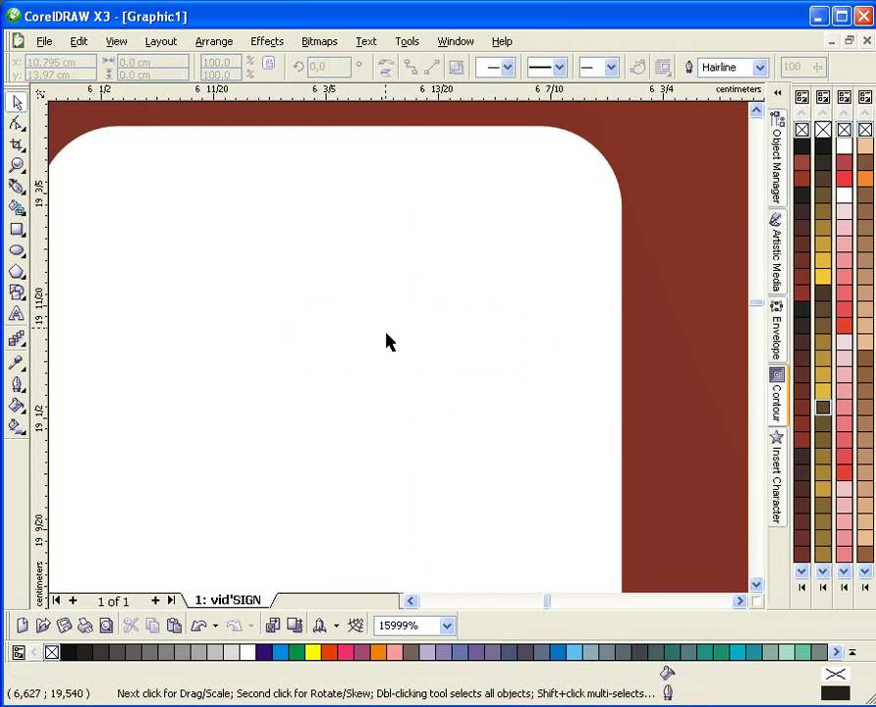
pyautogui.scroll(-2, 400, 353)
pyautogui.scroll(1, 403, 357)
pyautogui.scroll(-1, 397, 366)
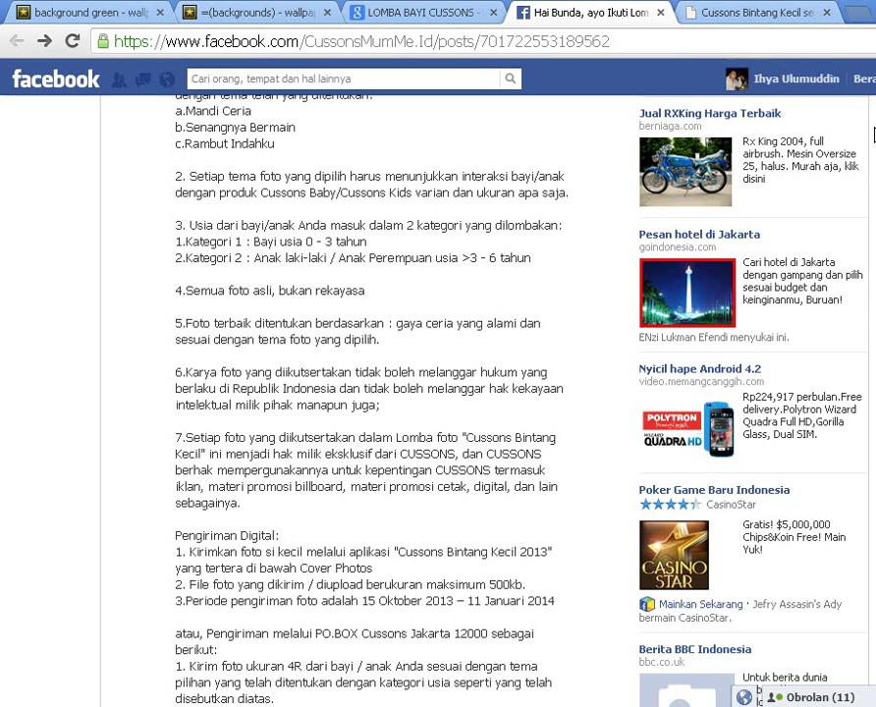
# - Switch to the Chrome browser and search Google for "twitter logo" in a new tab
pyautogui.hotkey('ctrl', 't')
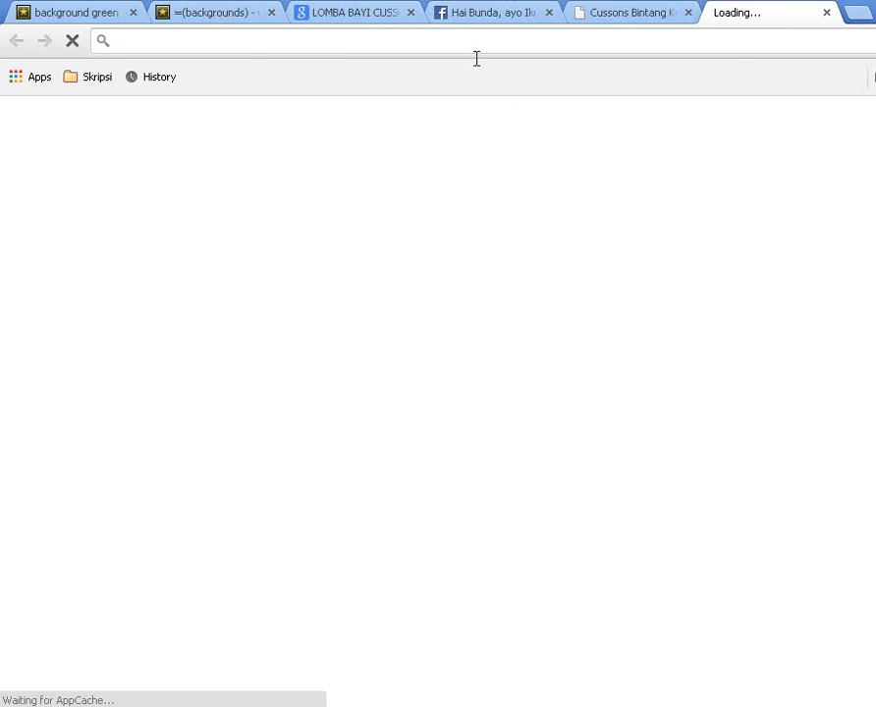
pyautogui.write('t')
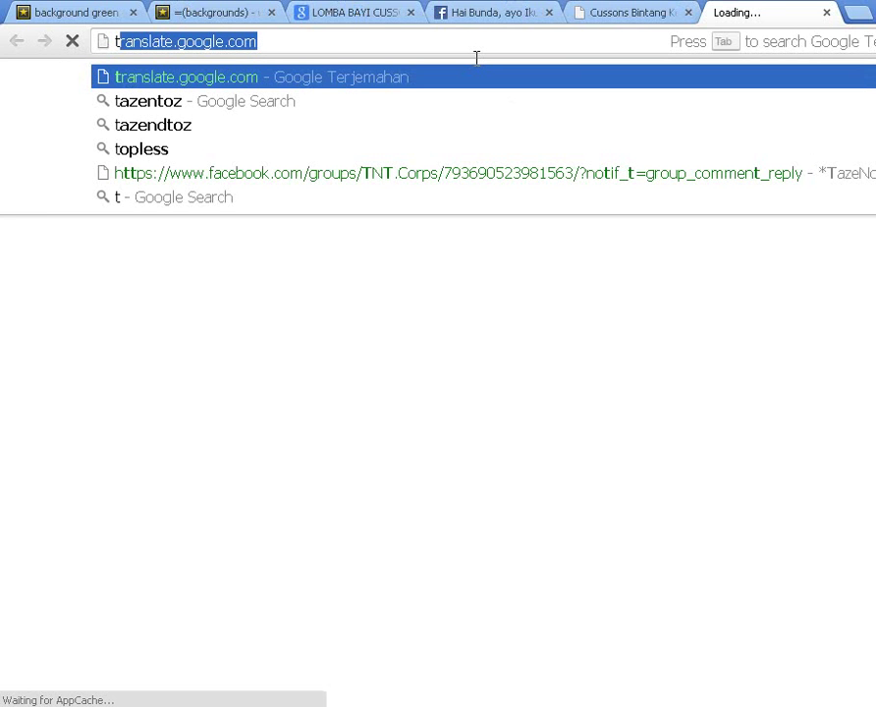
pyautogui.write('witter logo')
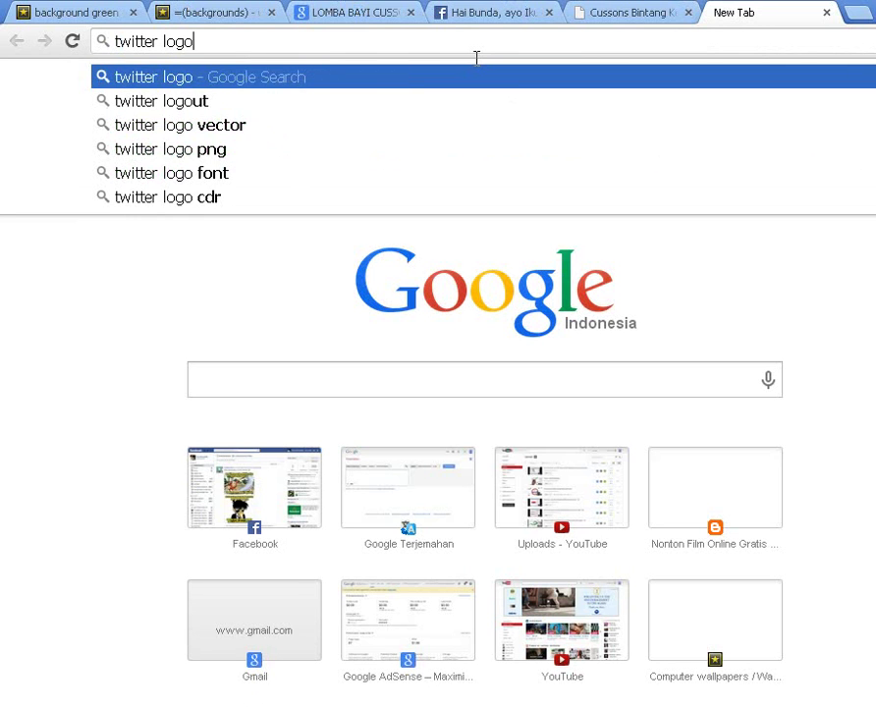
pyautogui.press('Return')
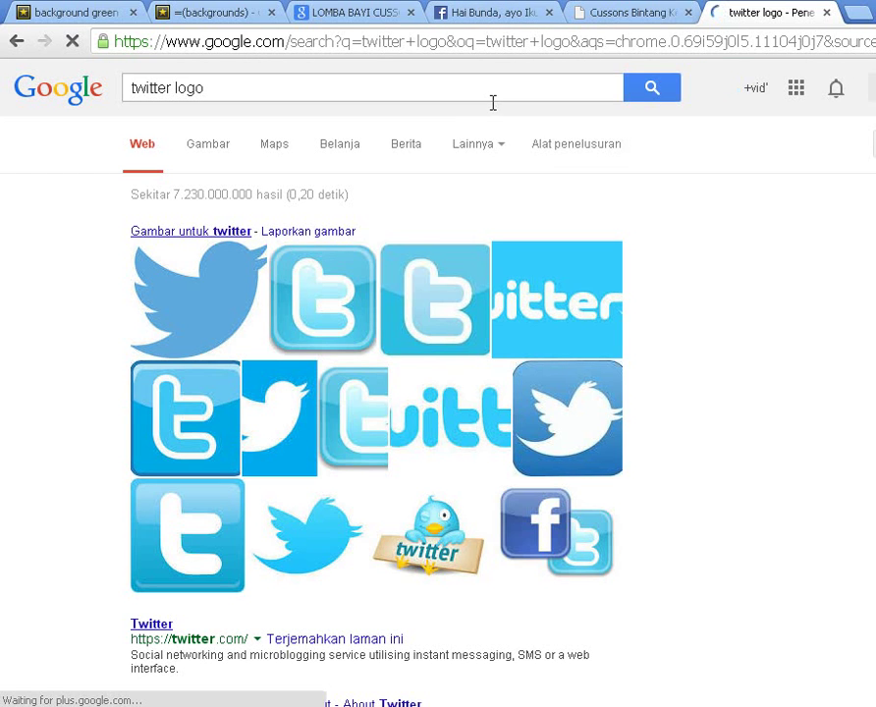
# - Open the blue square logo with the white "t" from the image results and copy the image
pyautogui.middleClick(199, 541)
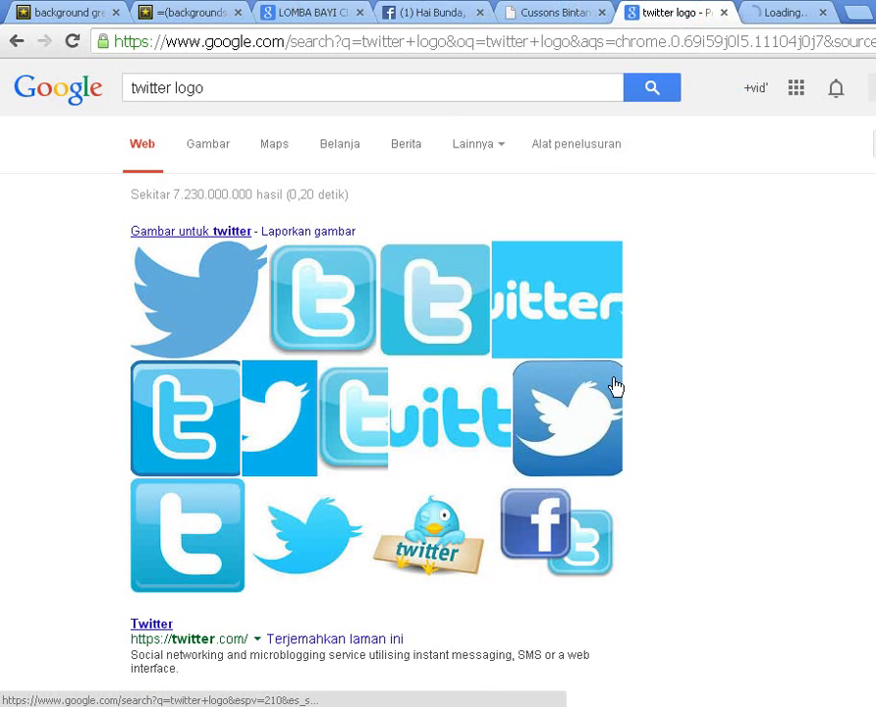
pyautogui.scroll(-1, 687, 188)
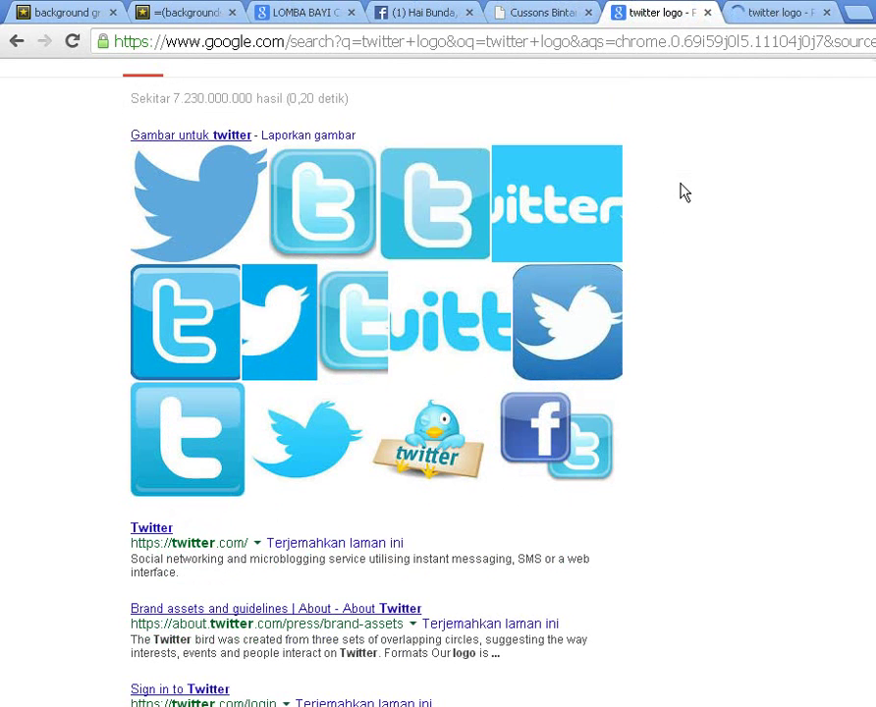
pyautogui.click(775, 22)
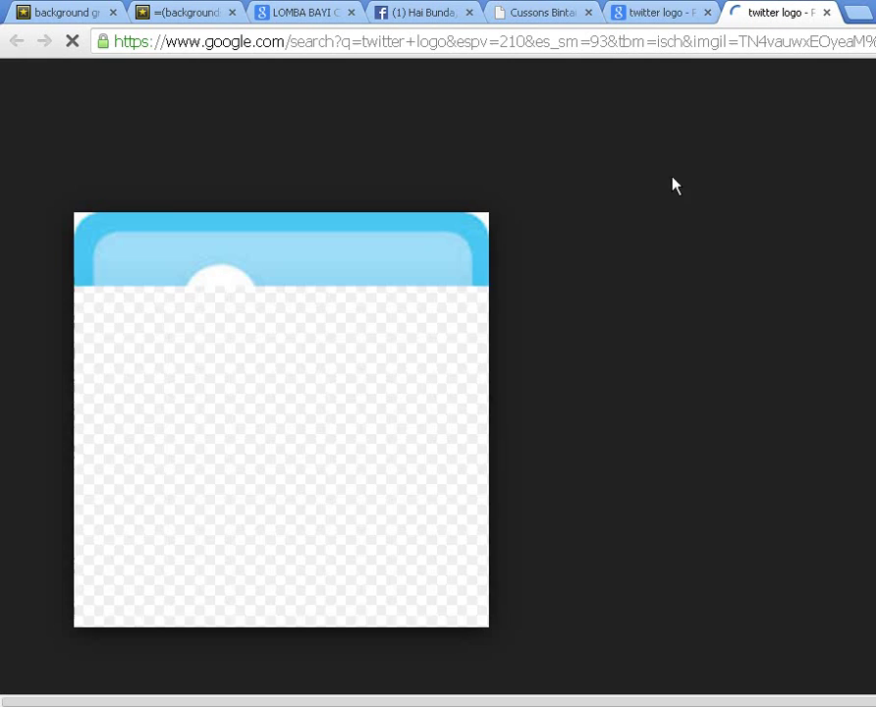
pyautogui.rightClick(360, 359)
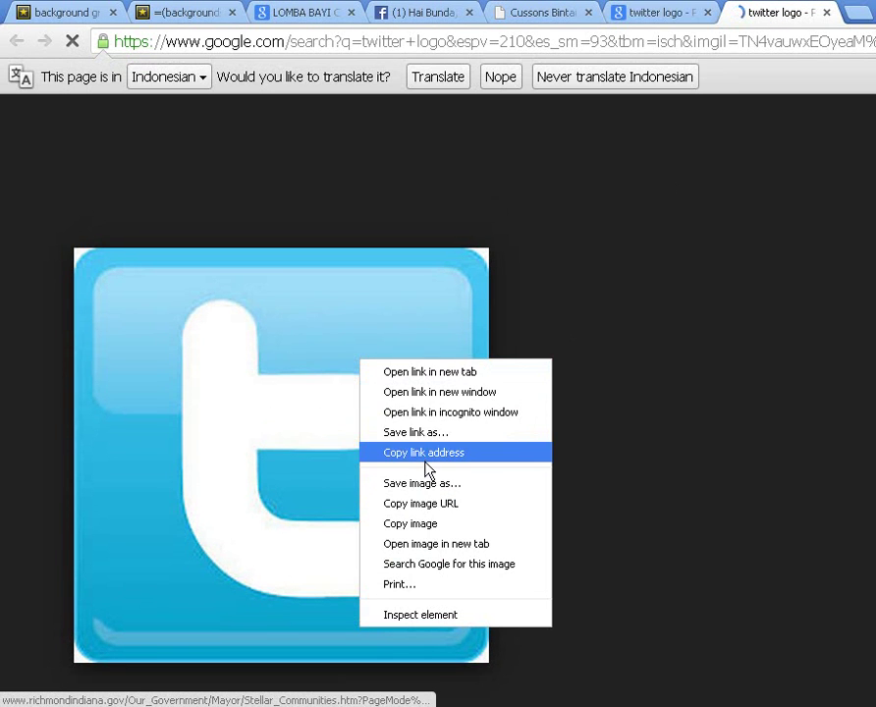
pyautogui.click(440, 526)
# - Return to CorelDRAW, paste the logo image and scale it to about 2.165 cm square on the blank page area
pyautogui.hotkey('alt', 'Tab')
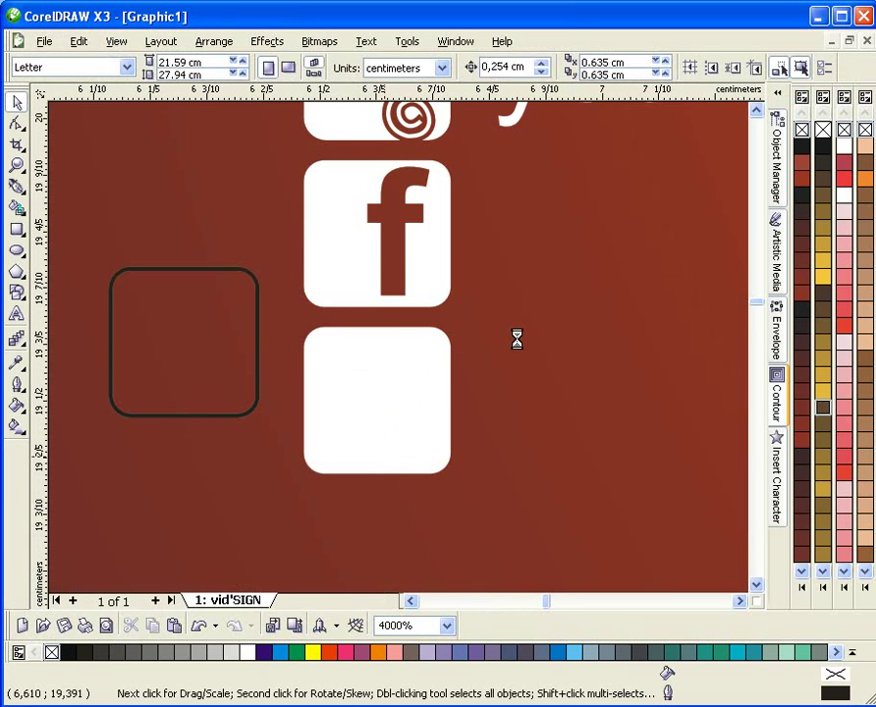
pyautogui.hotkey('ctrl', 'v')
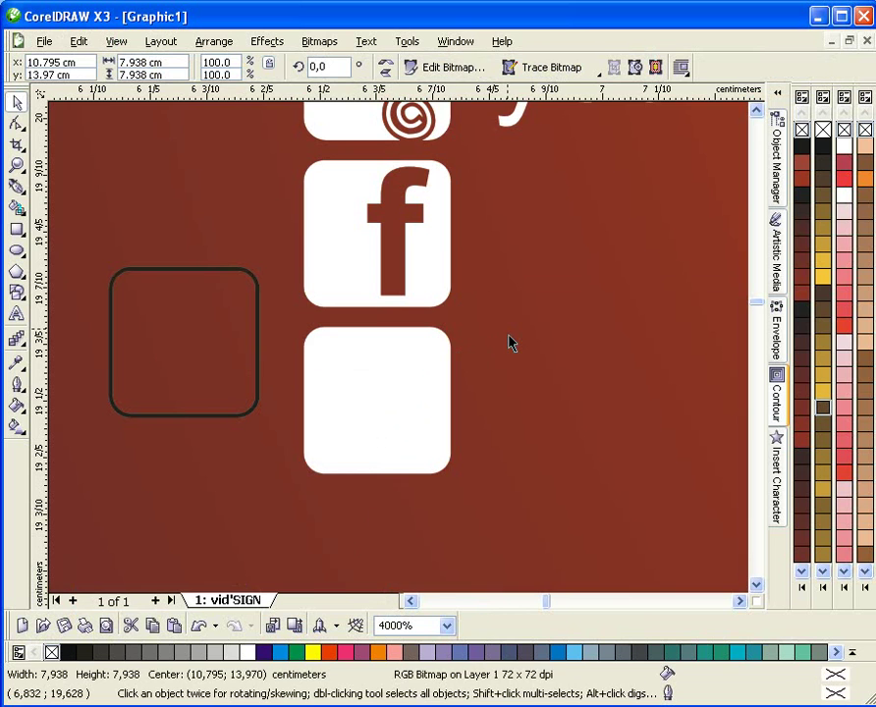
pyautogui.scroll(-3, 399, 365)
pyautogui.scroll(-1, 412, 380)
pyautogui.moveTo(451, 464); pyautogui.dragTo(401, 401)
pyautogui.moveTo(580, 309); pyautogui.dragTo(367, 515)
pyautogui.moveTo(343, 563); pyautogui.dragTo(402, 416)
pyautogui.scroll(2, 403, 416)
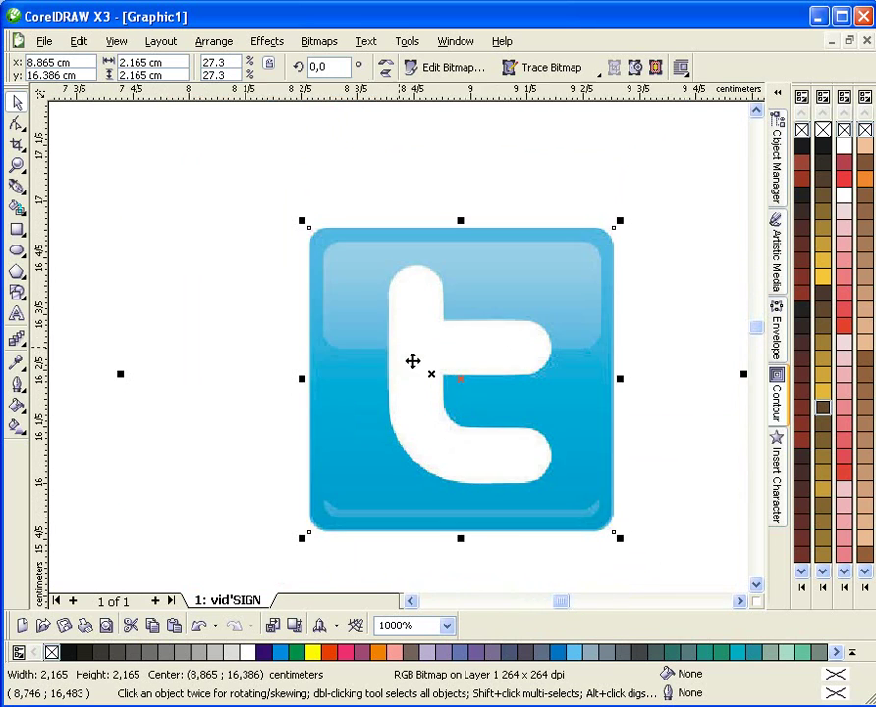
# - Draw a straight hairline from the top of the logo's white "t" stem to the end of its lower arm
pyautogui.scroll(1, 414, 364)
pyautogui.click(16, 187)
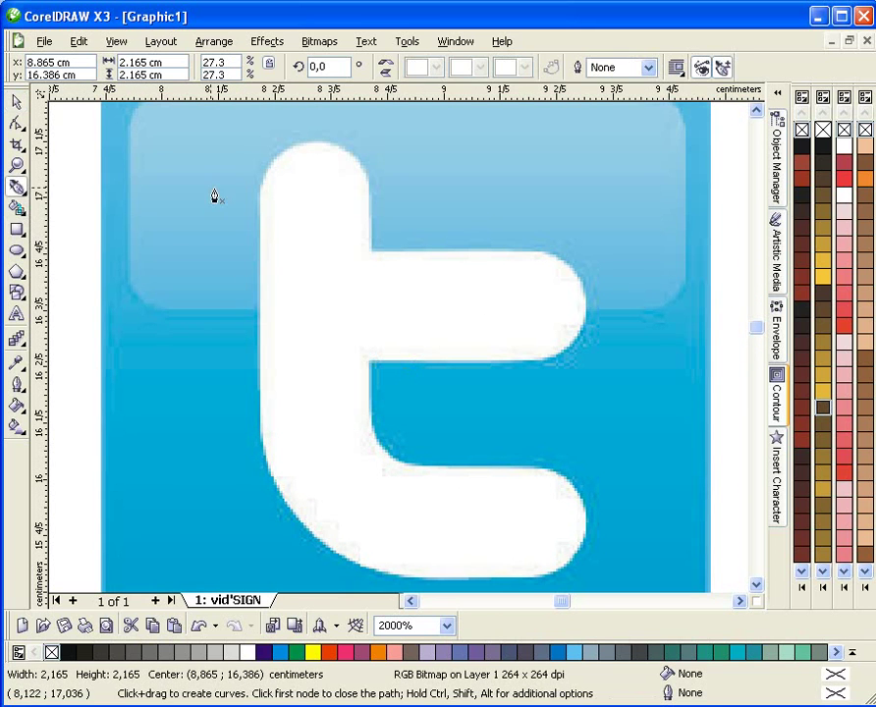
pyautogui.click(316, 177)
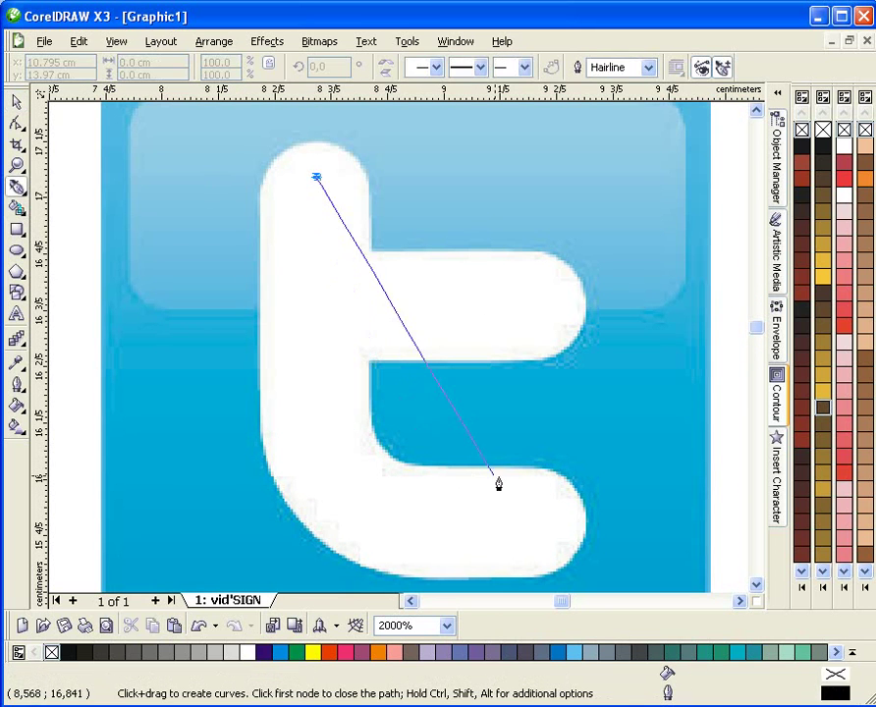
pyautogui.click(556, 520)
pyautogui.press('space')
pyautogui.press('F10')
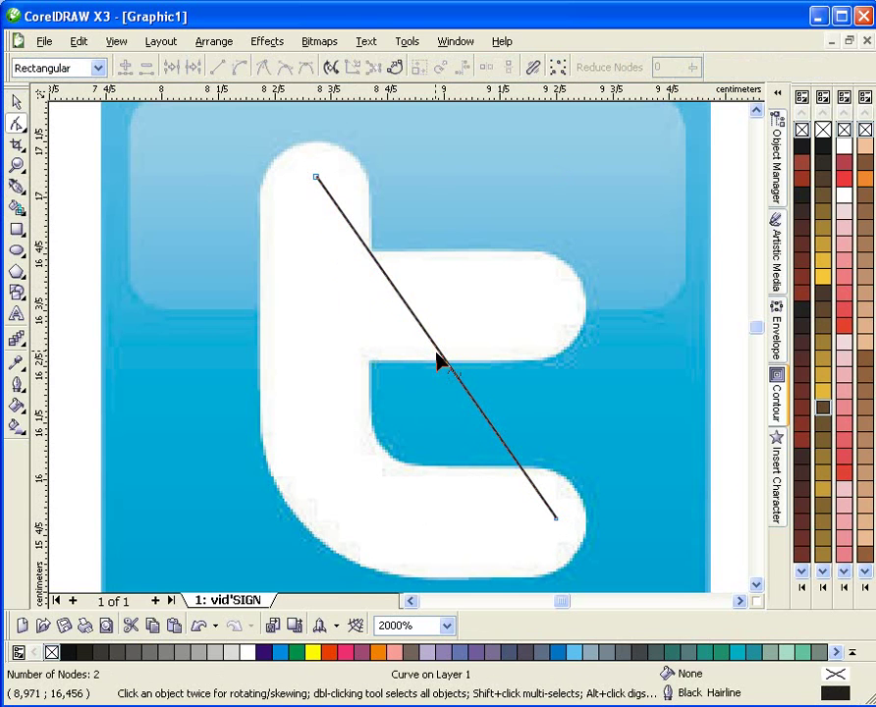
# - Add a node midway along the line and move it into the "t" bend, at about 8.64, 15.99 cm
pyautogui.doubleClick(436, 350)
pyautogui.moveTo(438, 353); pyautogui.dragTo(337, 482)
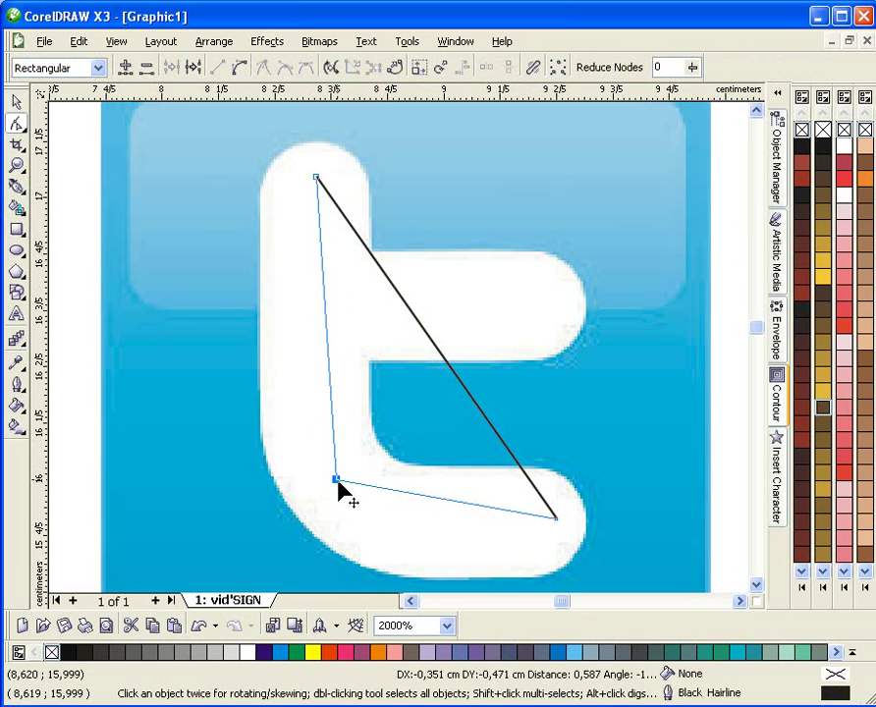
pyautogui.moveTo(337, 493)
pyautogui.mouseDown()
pyautogui.moveTo(319, 494)
pyautogui.moveTo(319, 482)
pyautogui.moveTo(347, 479)
pyautogui.mouseUp()
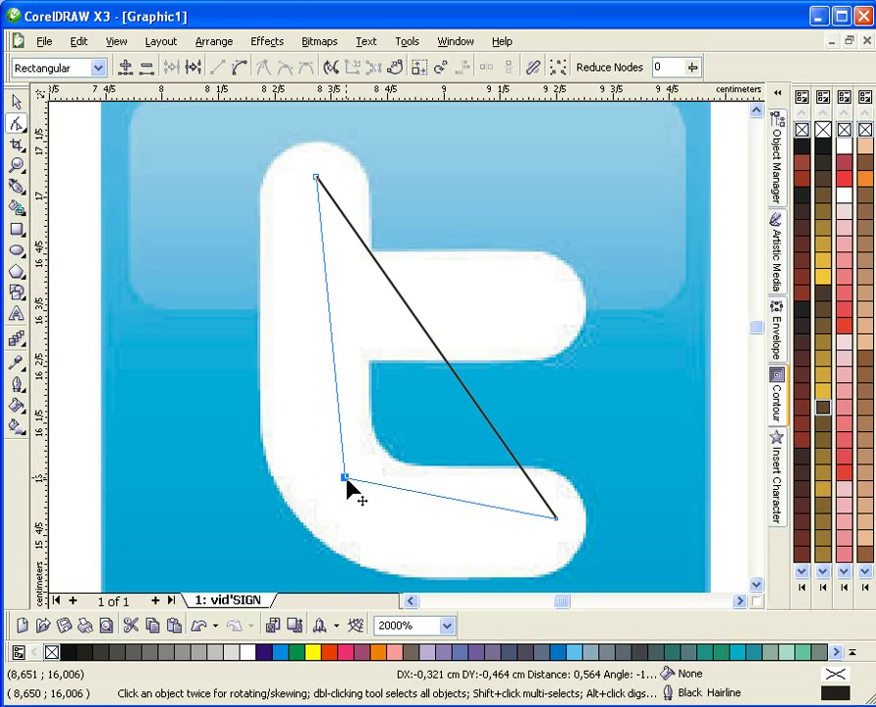
pyautogui.moveTo(346, 478); pyautogui.dragTo(343, 481)
pyautogui.press('space')
pyautogui.press('space')
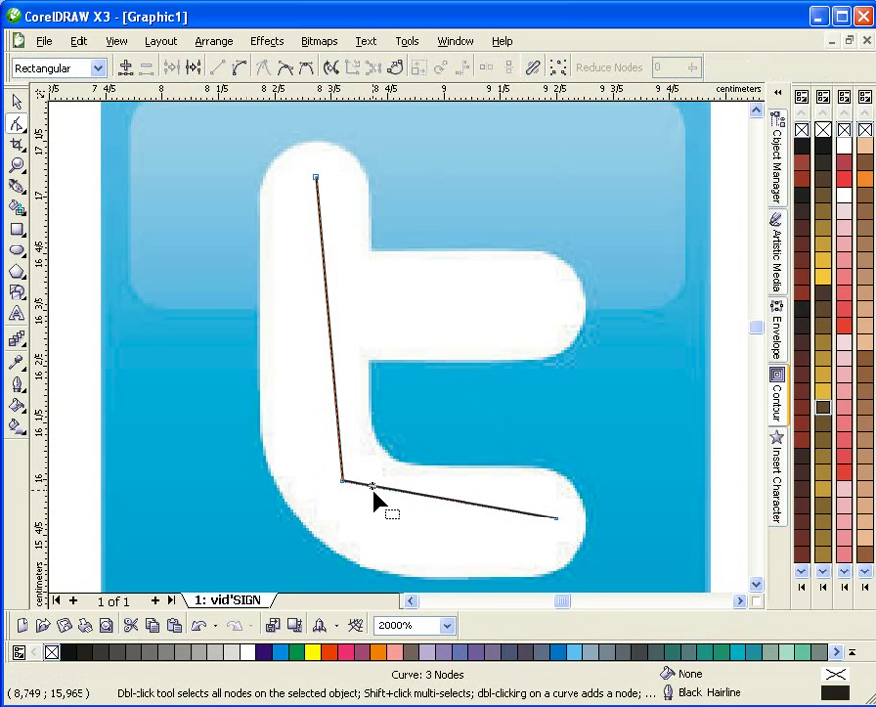
# - Turn the lower segment into a curve and adjust its handles to follow the bottom arm of the "t"
pyautogui.click(373, 499)
pyautogui.moveTo(414, 502); pyautogui.dragTo(386, 546)
pyautogui.moveTo(485, 522); pyautogui.dragTo(484, 523)
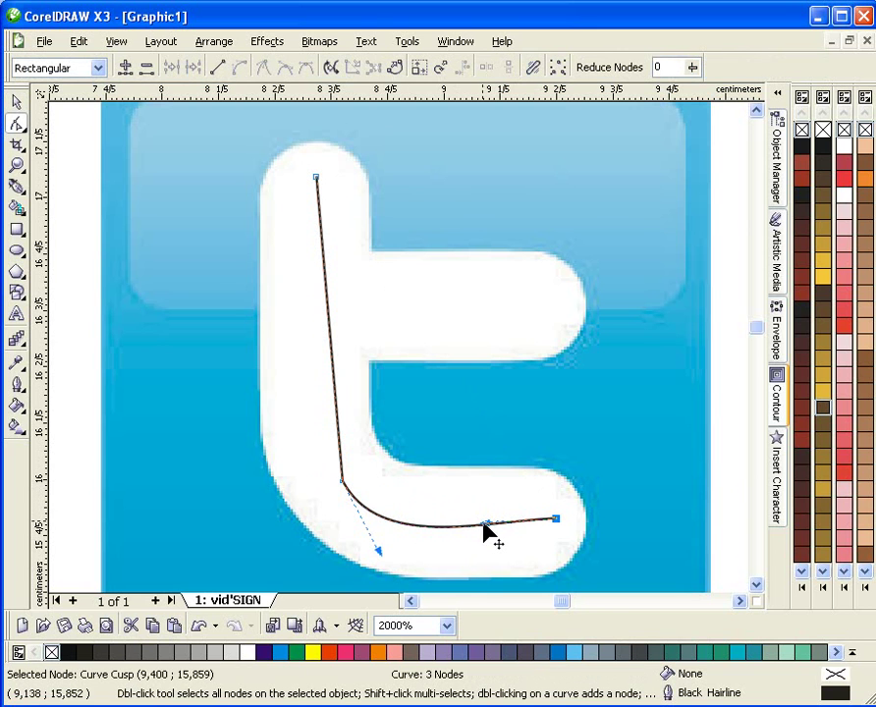
pyautogui.moveTo(380, 557); pyautogui.dragTo(386, 550)
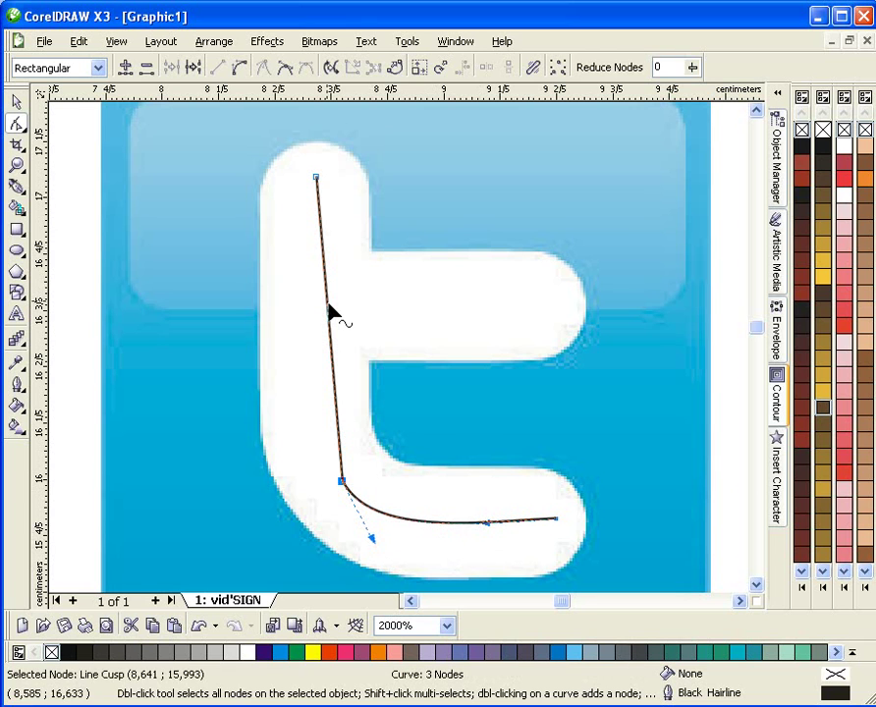
# - Turn the upper segment into a curve and shape it along the middle of the "t" stem
pyautogui.click(327, 302)
pyautogui.click(333, 385)
pyautogui.moveTo(335, 389); pyautogui.dragTo(295, 408)
pyautogui.moveTo(319, 284); pyautogui.dragTo(326, 292)
pyautogui.moveTo(296, 405); pyautogui.dragTo(302, 435)
pyautogui.click(315, 182)
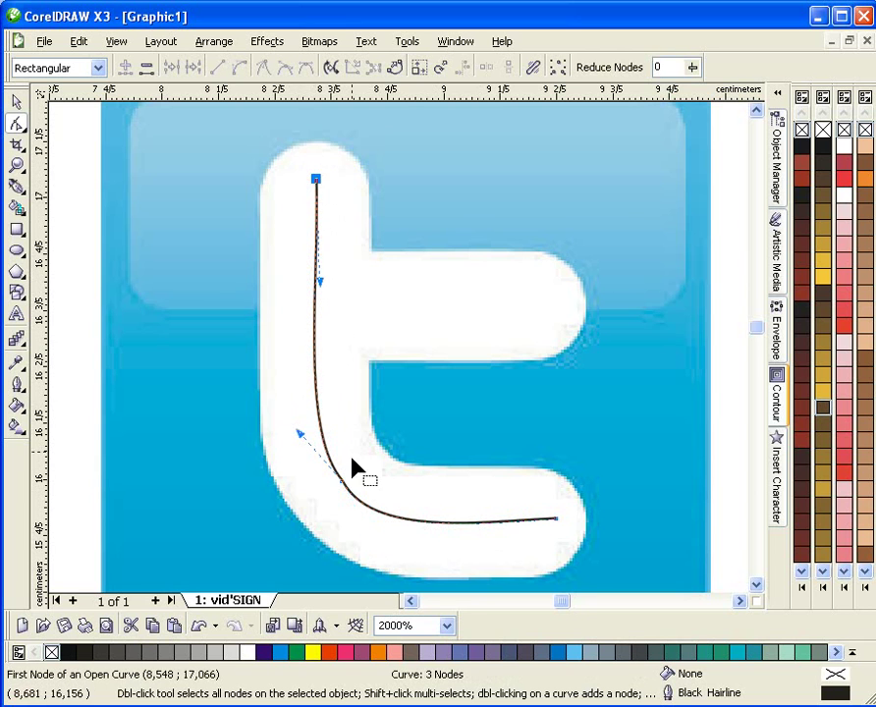
# - Smooth the transition at the bend by adjusting the middle node and both of its handles
pyautogui.click(340, 483)
pyautogui.click(371, 544)
pyautogui.moveTo(320, 506); pyautogui.dragTo(353, 469)
pyautogui.moveTo(372, 535)
pyautogui.mouseDown()
pyautogui.moveTo(389, 554)
pyautogui.moveTo(388, 536)
pyautogui.mouseUp()
pyautogui.moveTo(297, 436); pyautogui.dragTo(300, 424)
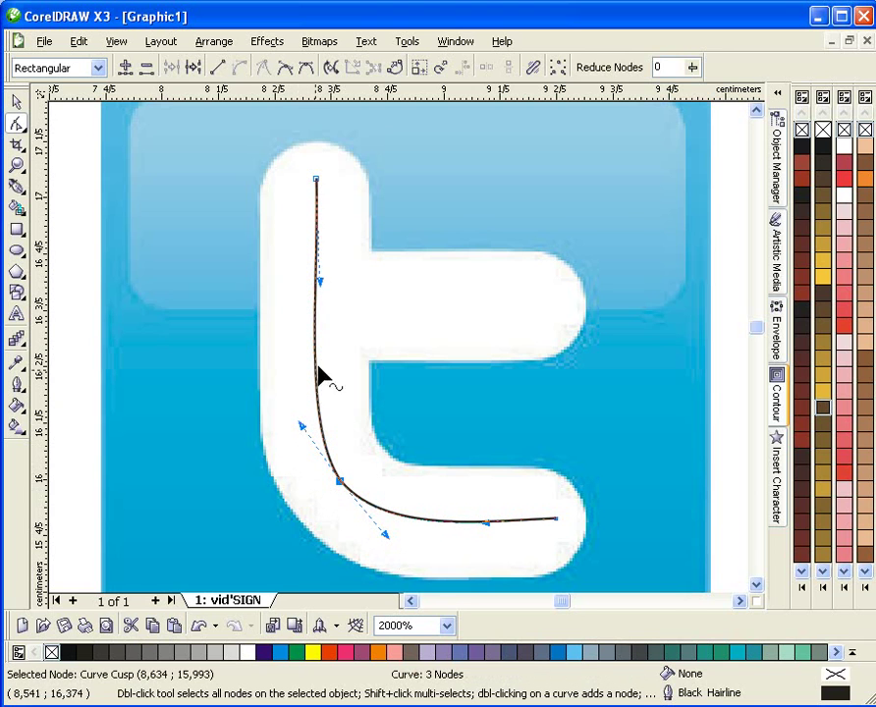
pyautogui.click(315, 179)
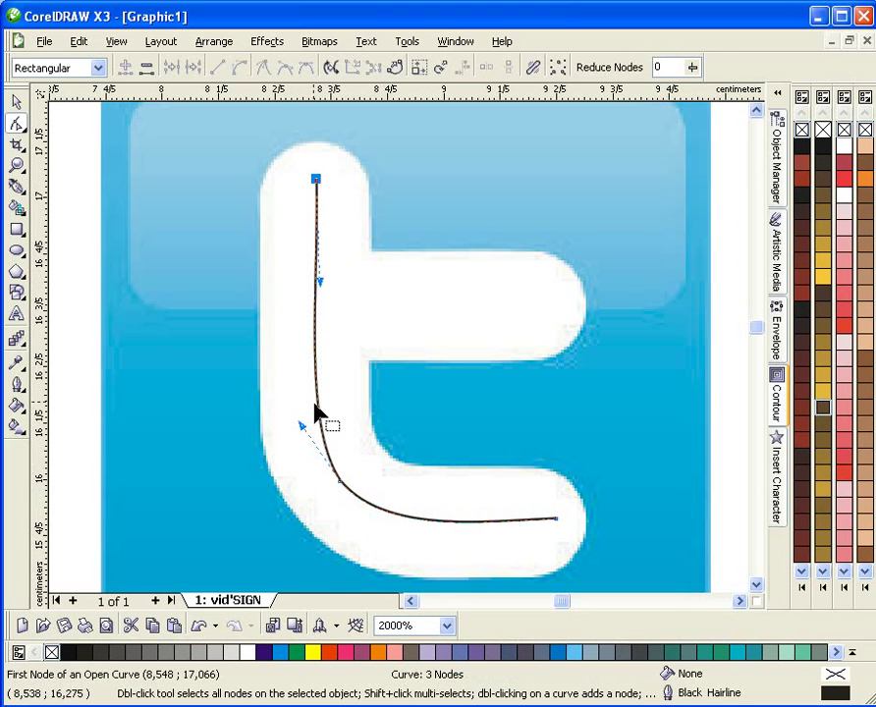
# - Try adding extra nodes on the stem and the lower bend of the curve, and remove them again
pyautogui.doubleClick(316, 406)
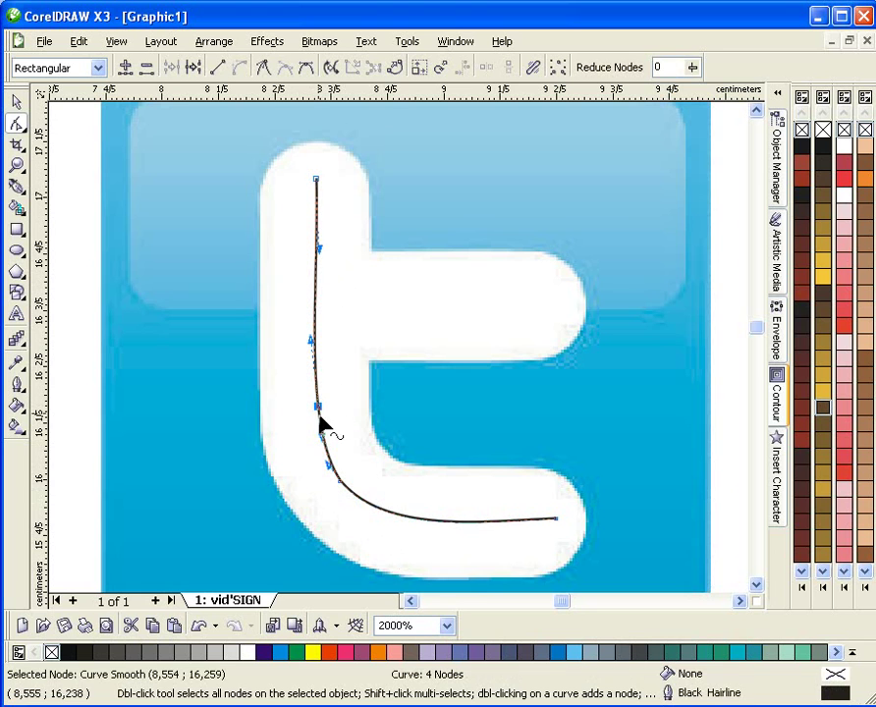
pyautogui.click(383, 516)
pyautogui.doubleClick(383, 514)
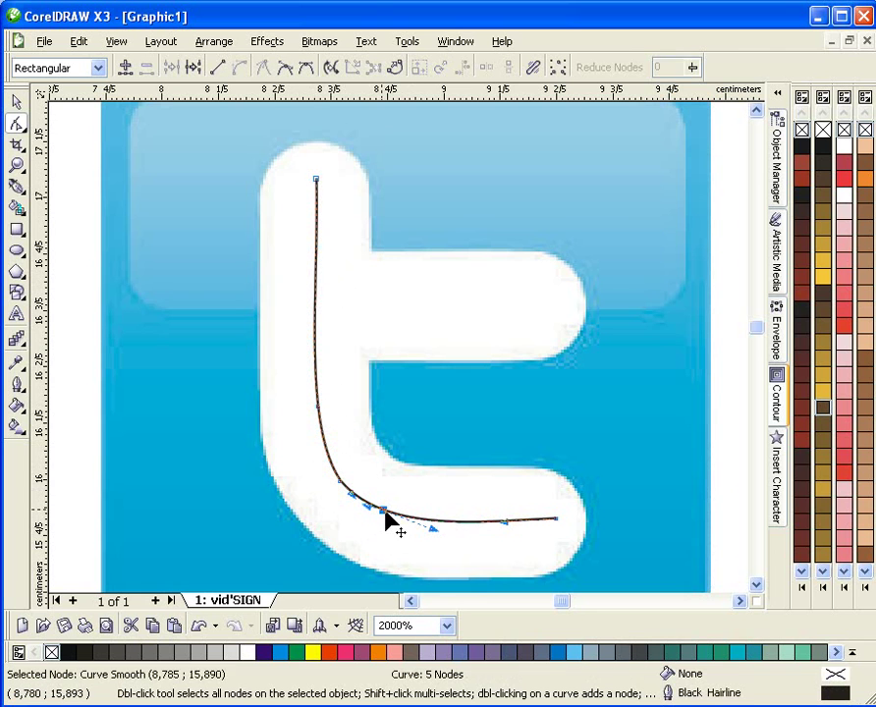
pyautogui.moveTo(442, 529); pyautogui.dragTo(438, 521)
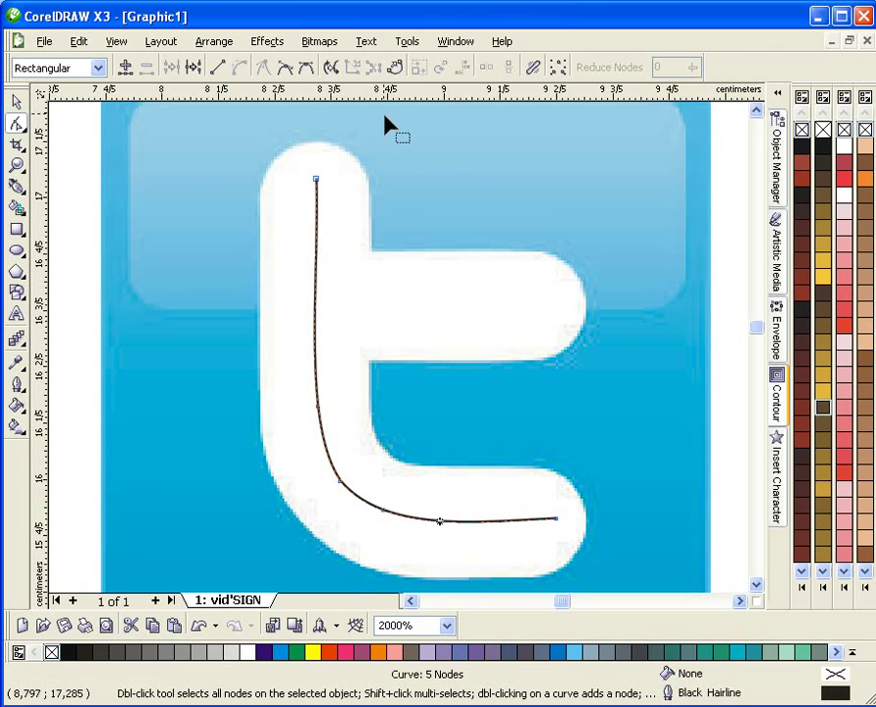
pyautogui.press('Delete')
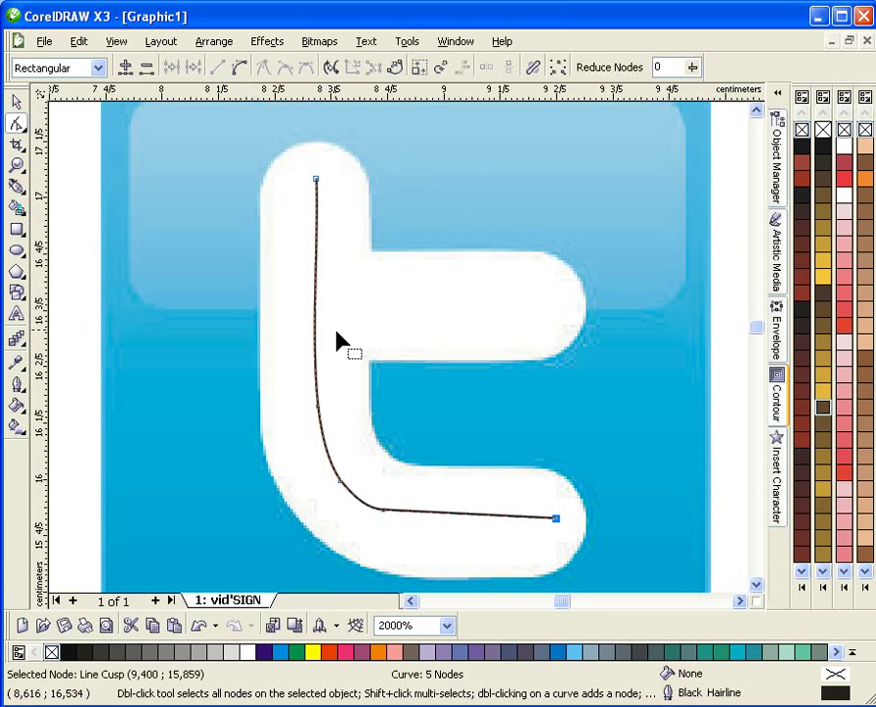
pyautogui.press('Delete')
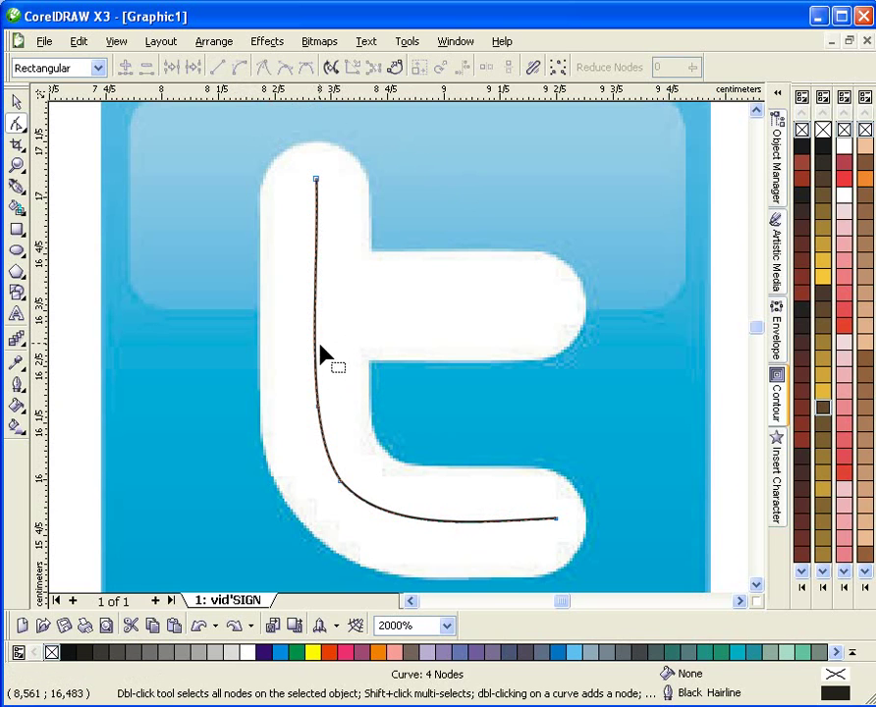
pyautogui.click(318, 407)
pyautogui.press('Delete')
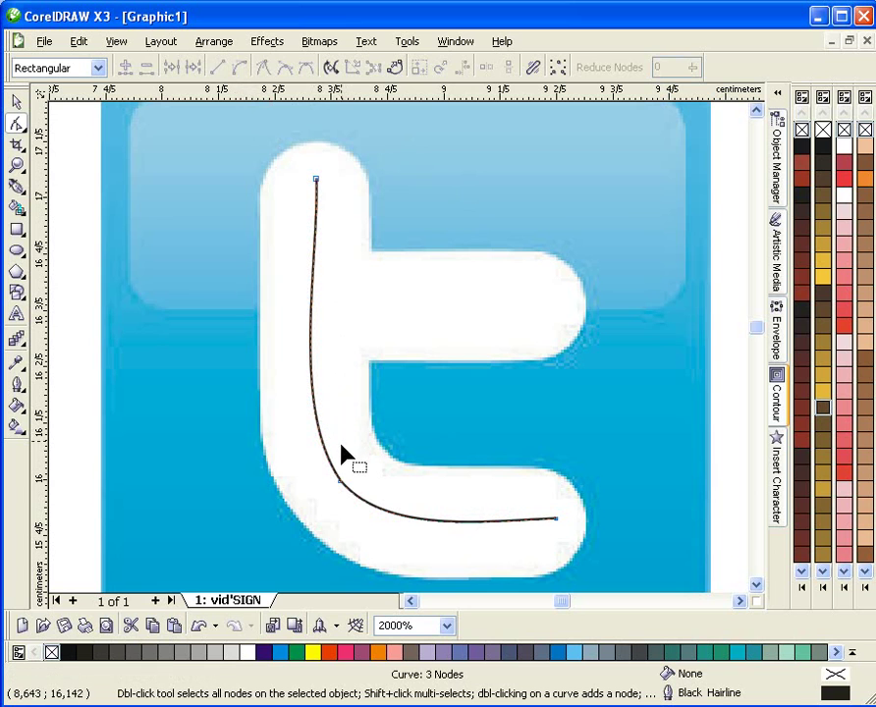
# - Lower the curve's top node slightly and refine the handles at the top and bend nodes to follow the "t"
pyautogui.click(315, 179)
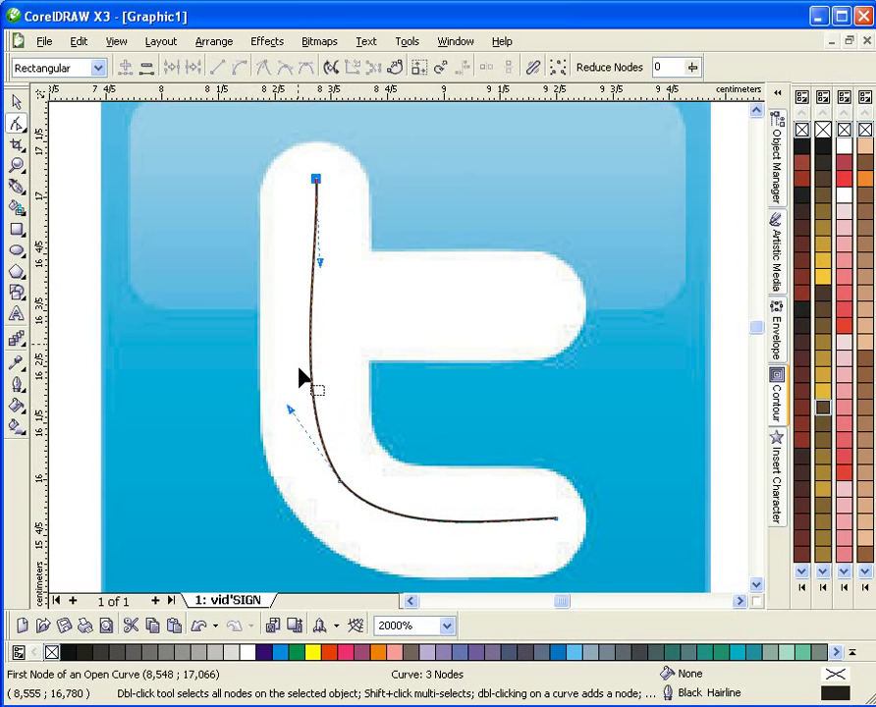
pyautogui.moveTo(294, 411); pyautogui.dragTo(298, 419)
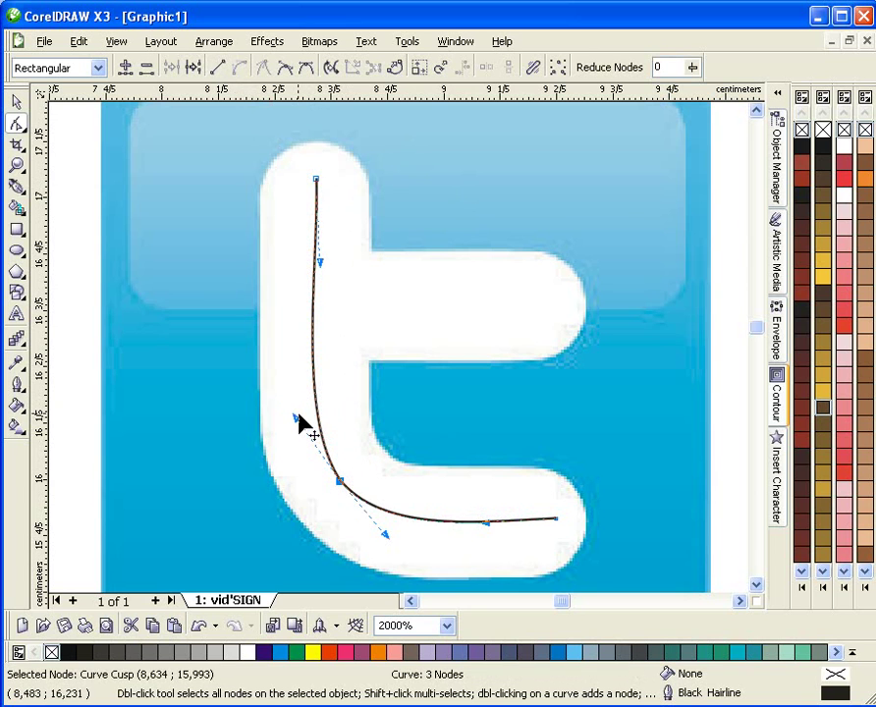
pyautogui.click(321, 261)
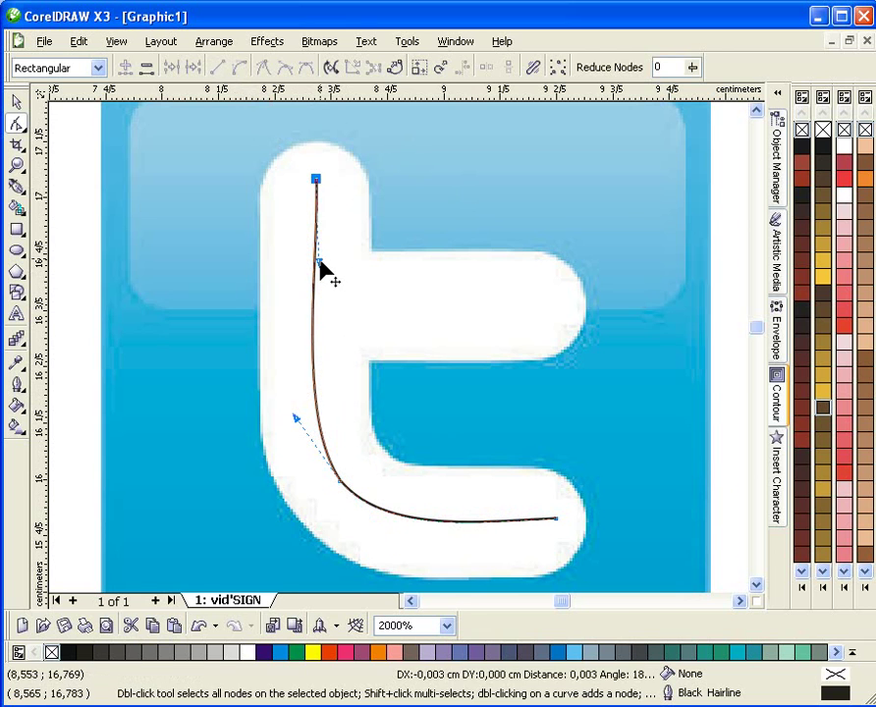
pyautogui.moveTo(316, 179); pyautogui.dragTo(317, 184)
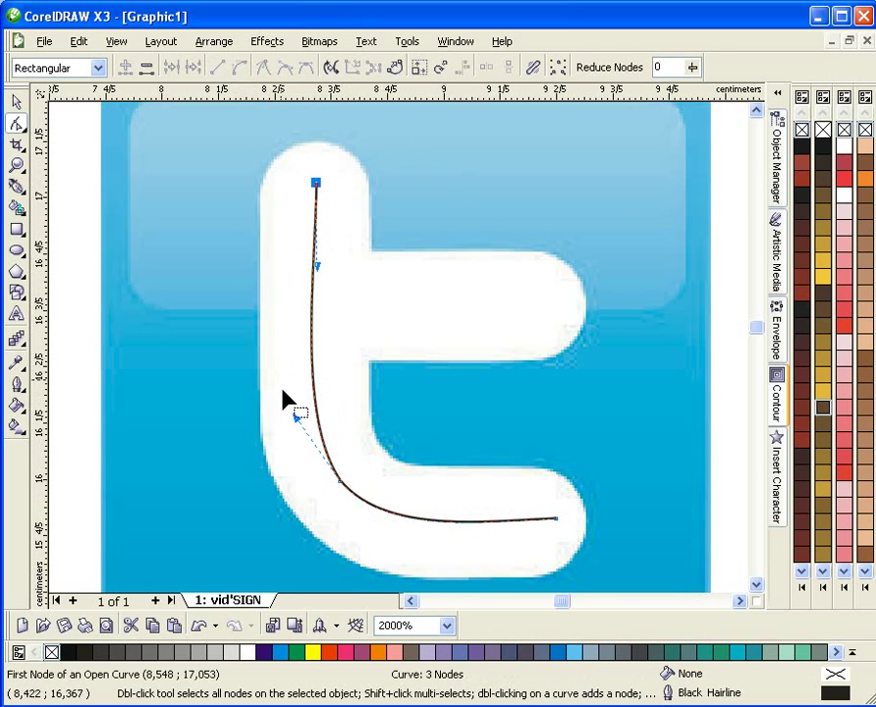
pyautogui.moveTo(295, 417); pyautogui.dragTo(299, 459)
pyautogui.click(298, 460)
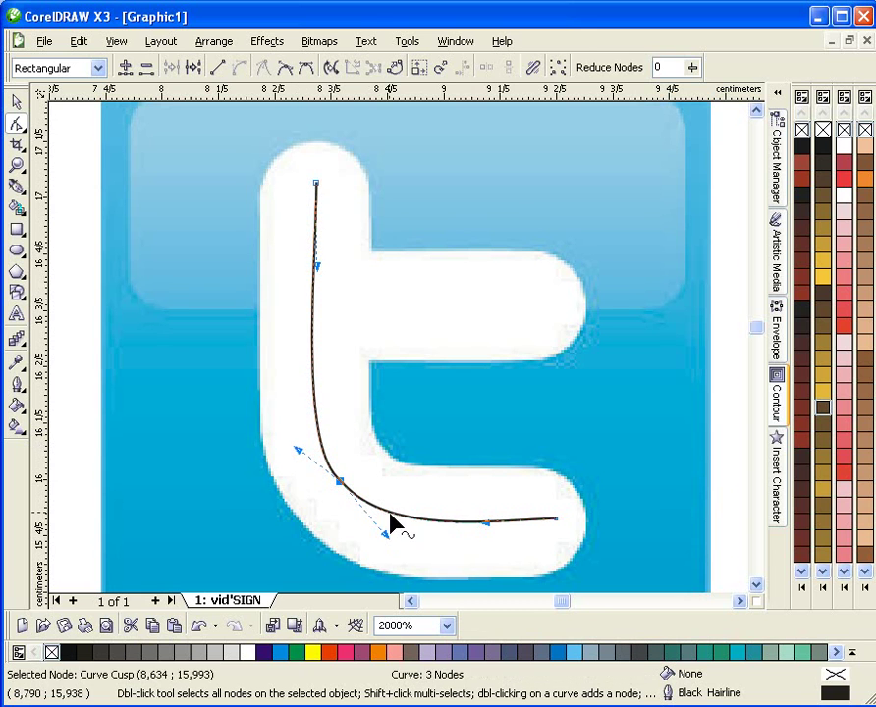
pyautogui.moveTo(390, 552); pyautogui.dragTo(398, 553)
pyautogui.press('space')
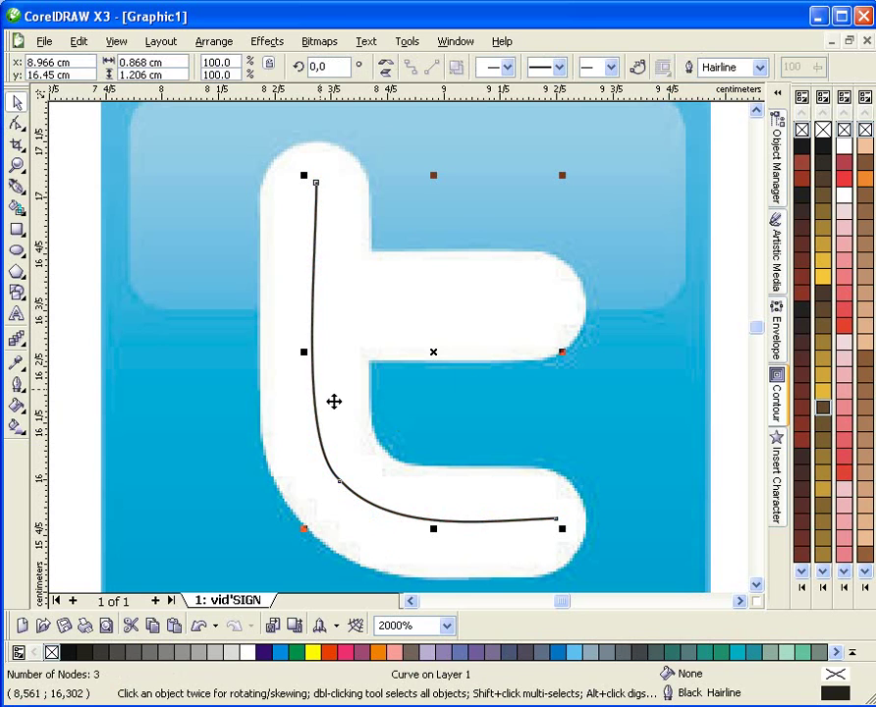
# - Try 8 pt and 16 pt outline widths on the traced curve and settle on 8 pt
pyautogui.click(759, 66)
pyautogui.click(740, 151)
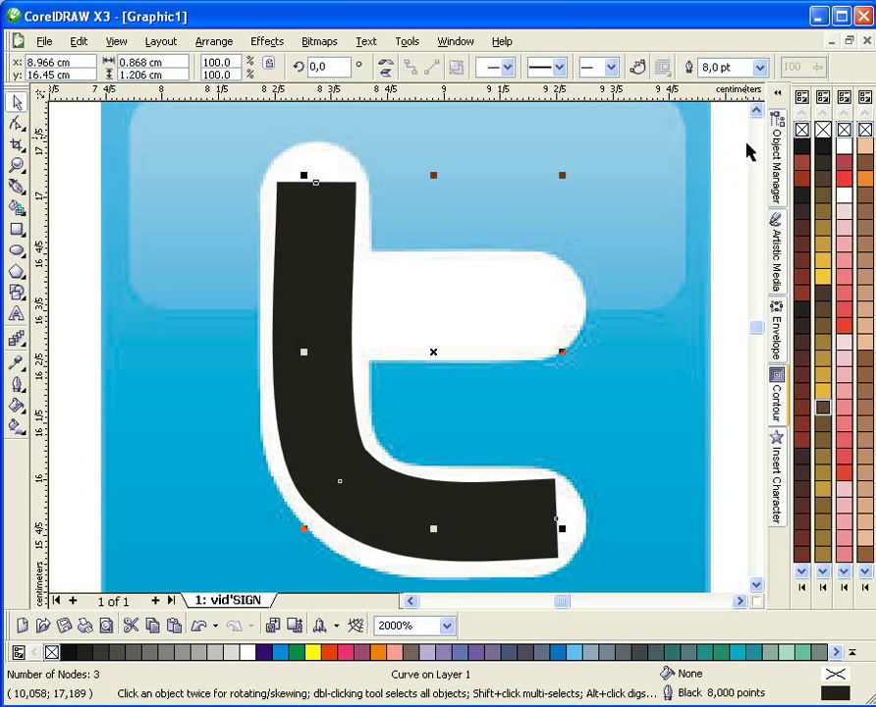
pyautogui.click(759, 67)
pyautogui.click(738, 171)
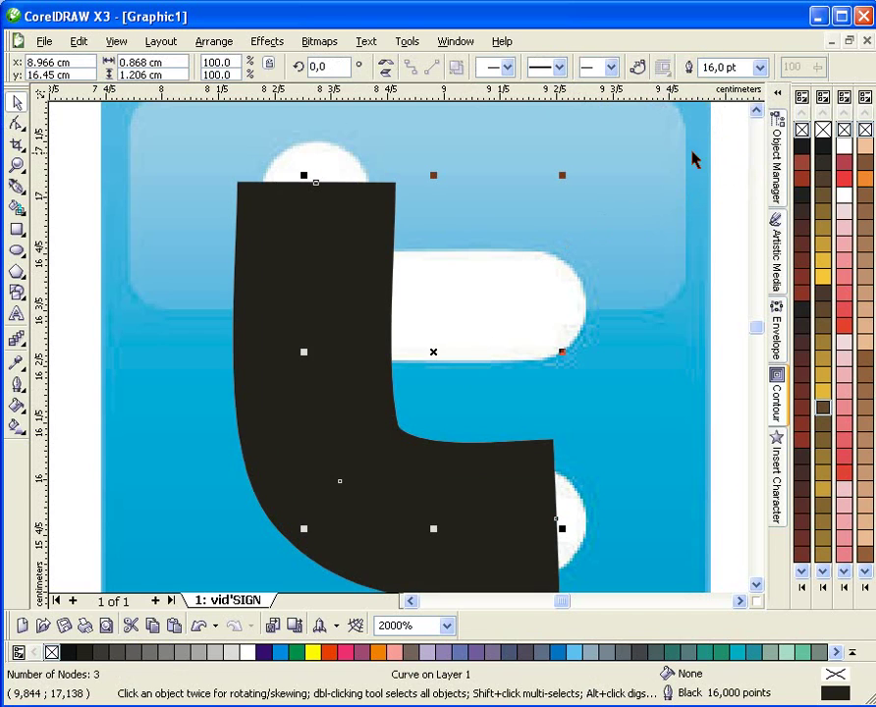
pyautogui.click(759, 67)
pyautogui.click(740, 149)
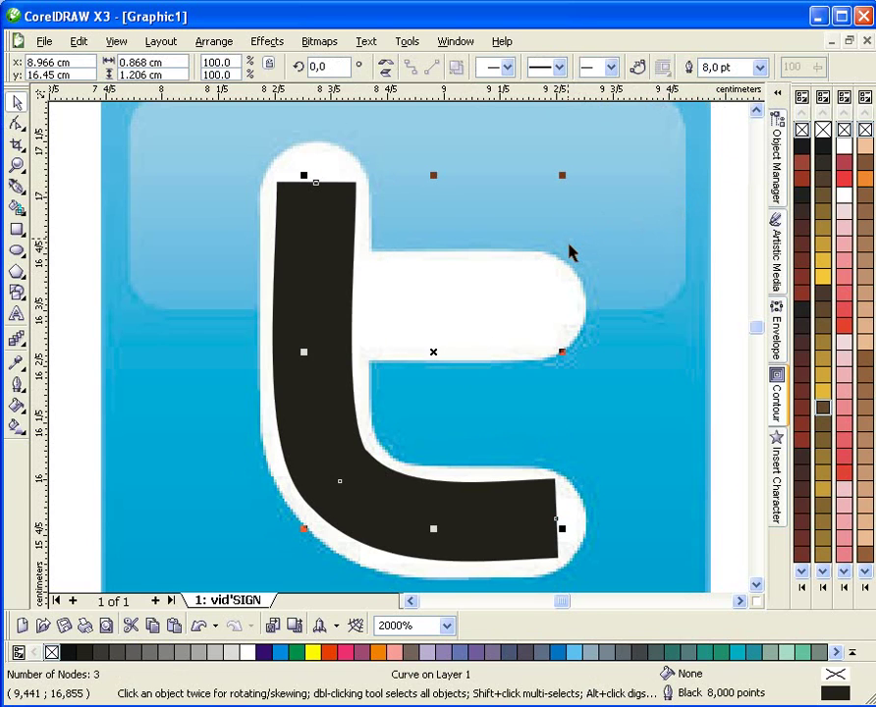
# - Give the curve's outline rounded corners and rounded line caps
pyautogui.press('F12')
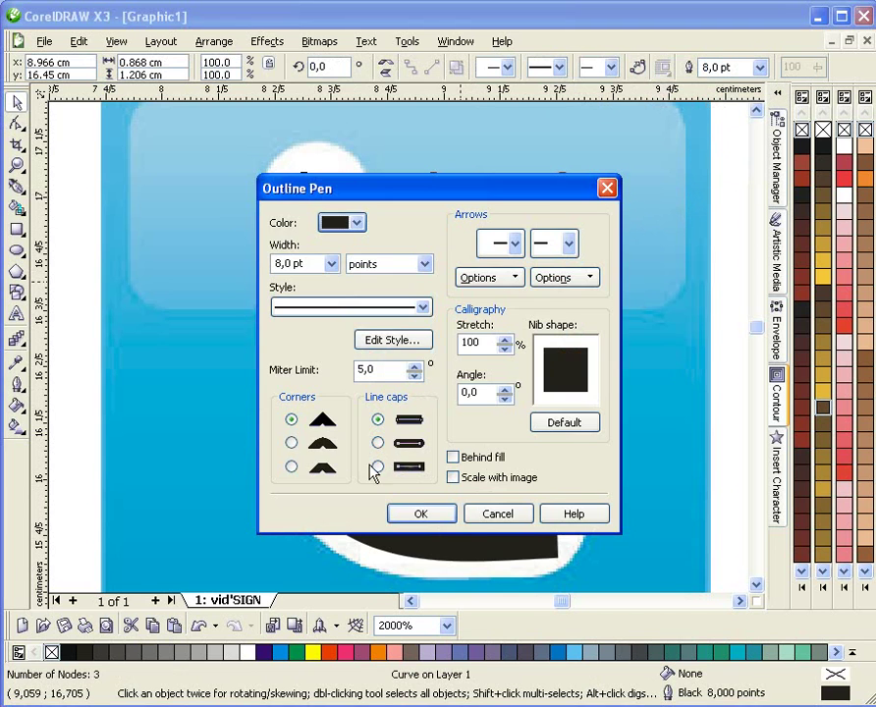
pyautogui.click(290, 442)
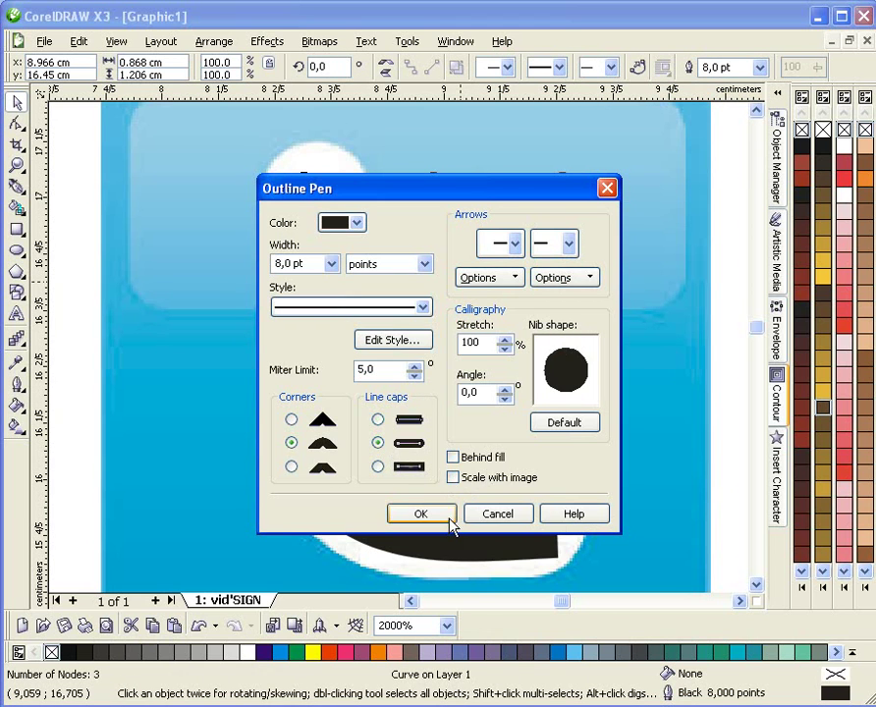
pyautogui.click(444, 517)
# - Nudge the curve's bend, lower-end and top nodes so the thick stroke sits centred inside the white "t"
pyautogui.press('F10')
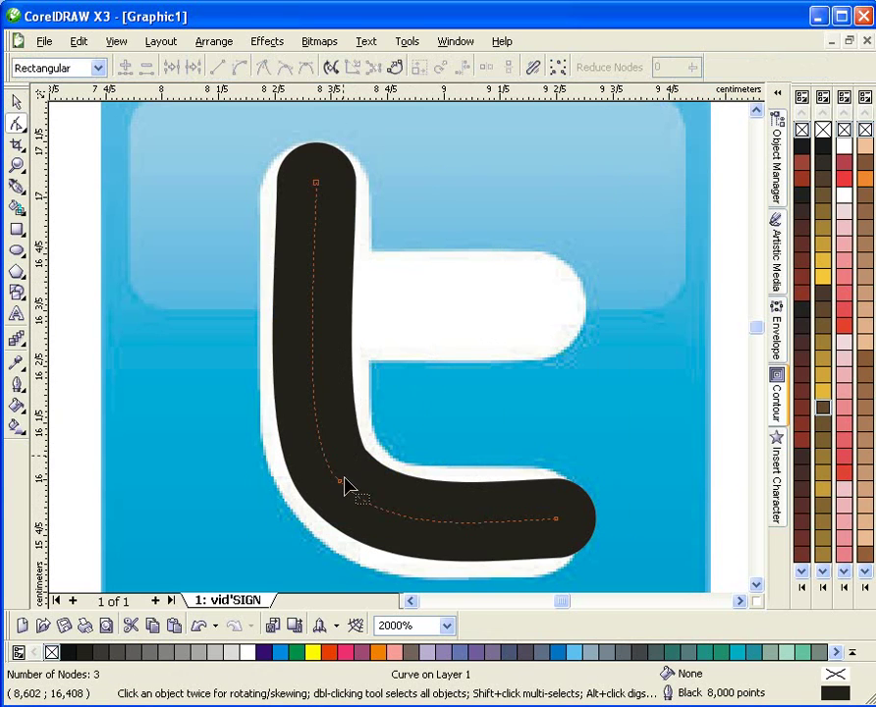
pyautogui.click(342, 488)
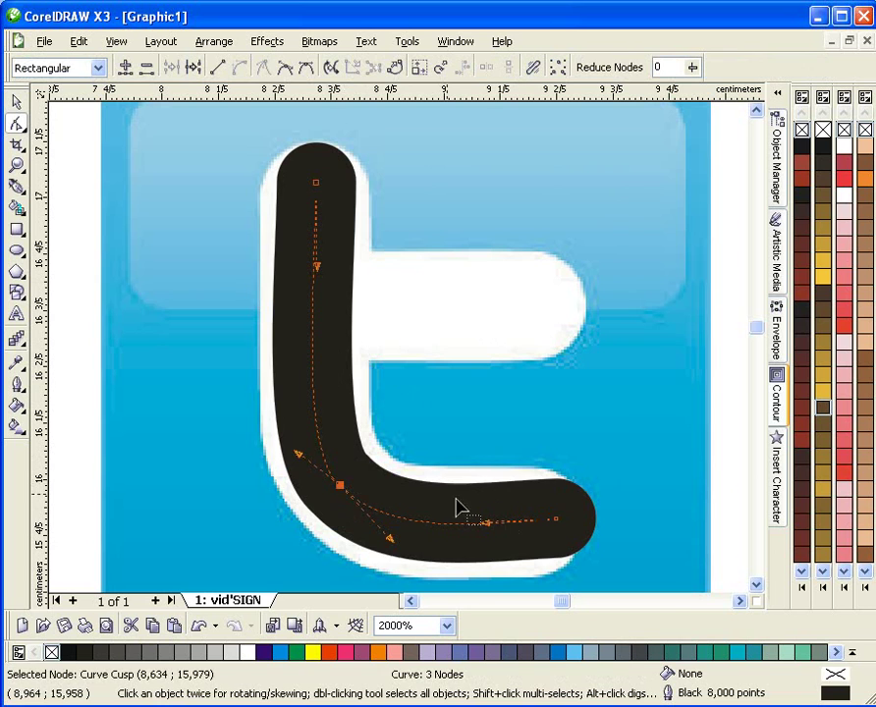
pyautogui.moveTo(557, 531); pyautogui.dragTo(547, 530)
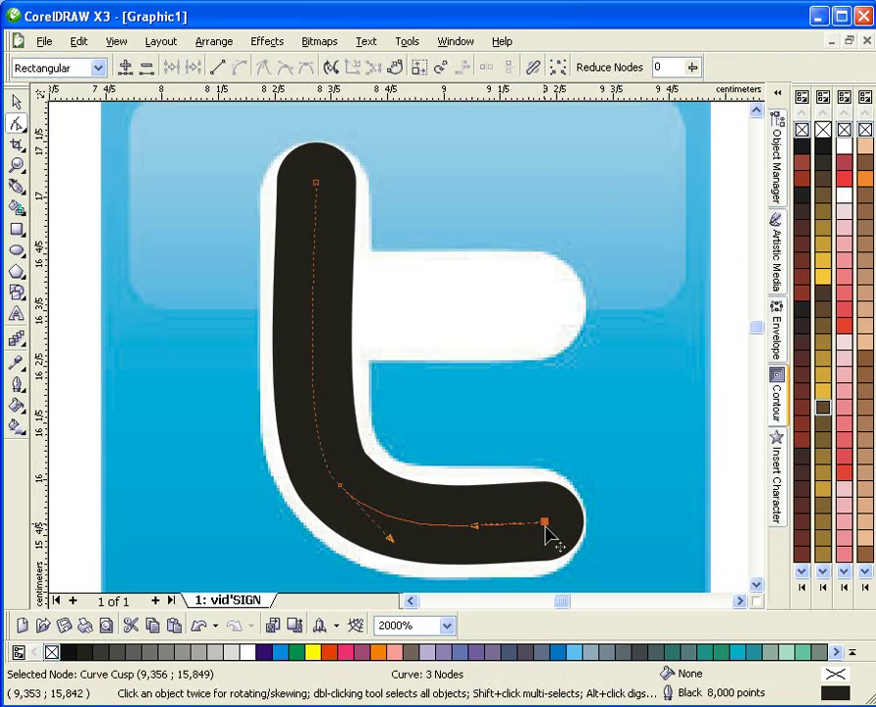
pyautogui.click(319, 186)
pyautogui.moveTo(319, 186); pyautogui.dragTo(318, 187)
pyautogui.press('space')
# - Try 9 pt, 19 pt and 10 pt outline widths on the traced curve and settle on 11 pt
pyautogui.press('Return')
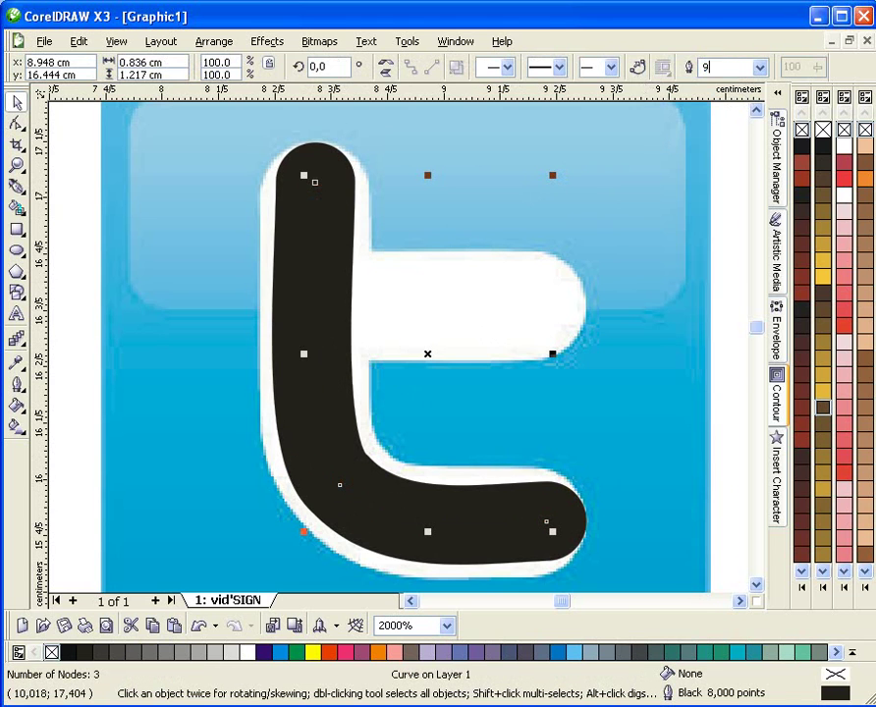
pyautogui.write('9')
pyautogui.press('Return')
pyautogui.press('Return')
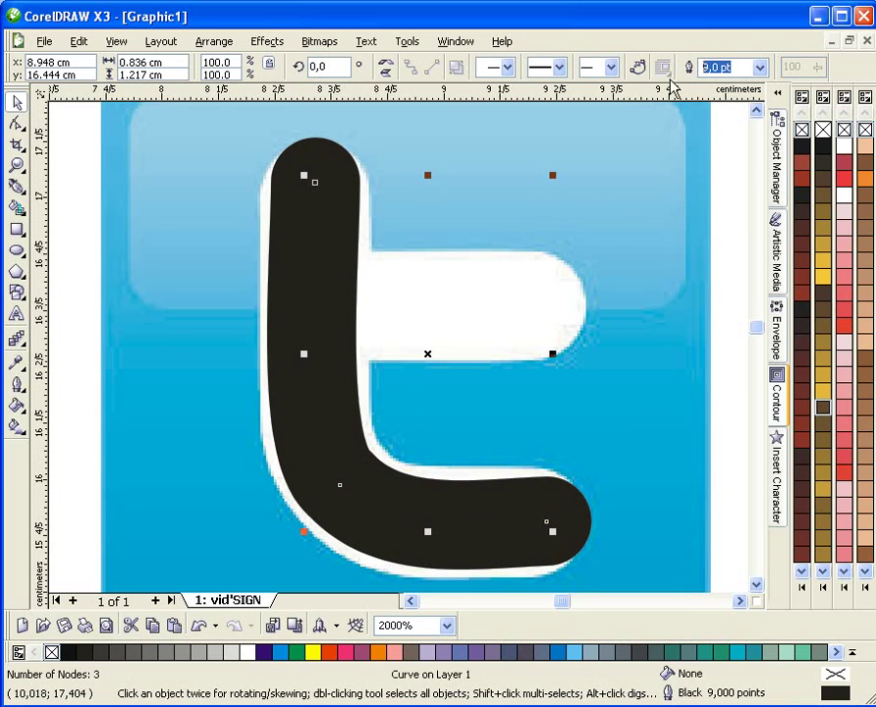
pyautogui.write('19')
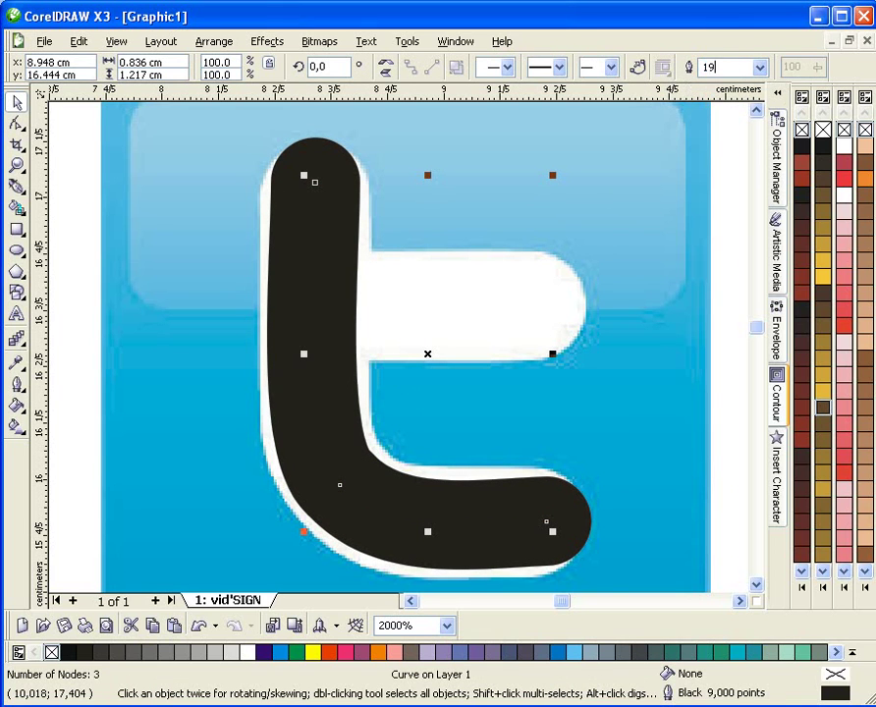
pyautogui.press('Return')
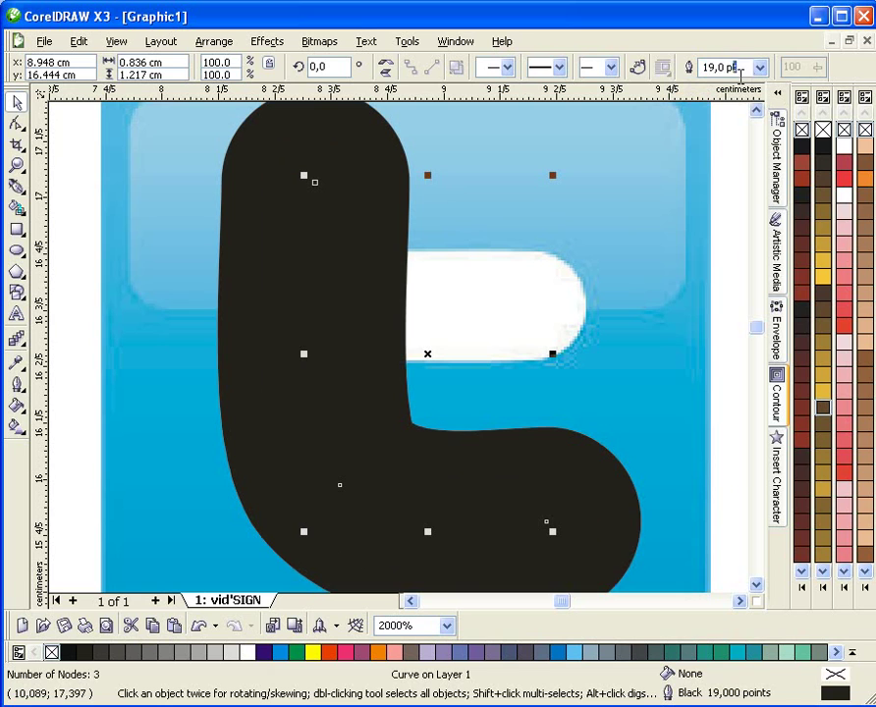
pyautogui.write('10')
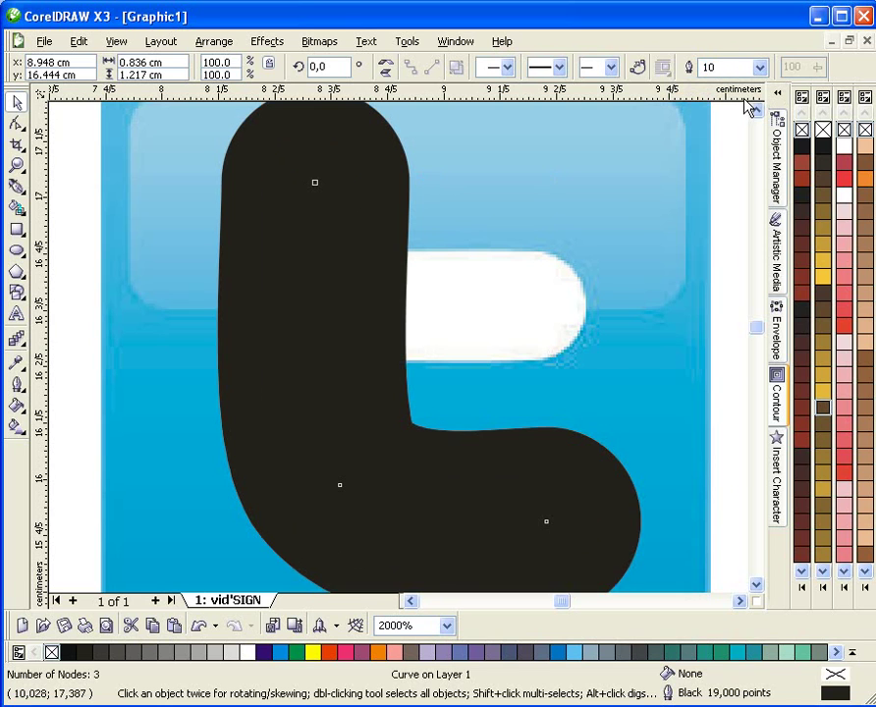
pyautogui.press('Return')
pyautogui.doubleClick(716, 71)
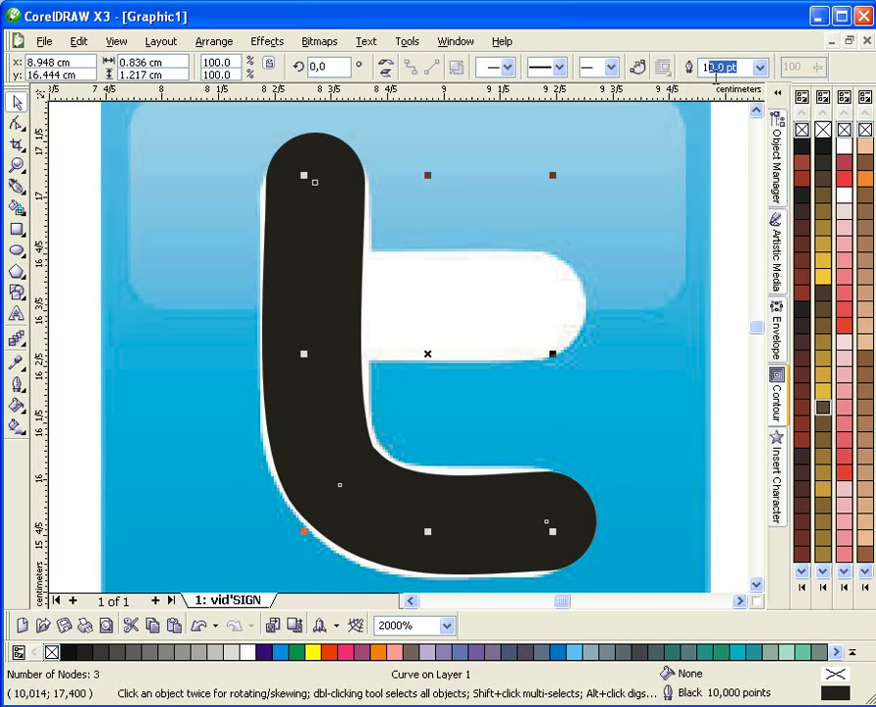
pyautogui.write('11')
pyautogui.press('Return')
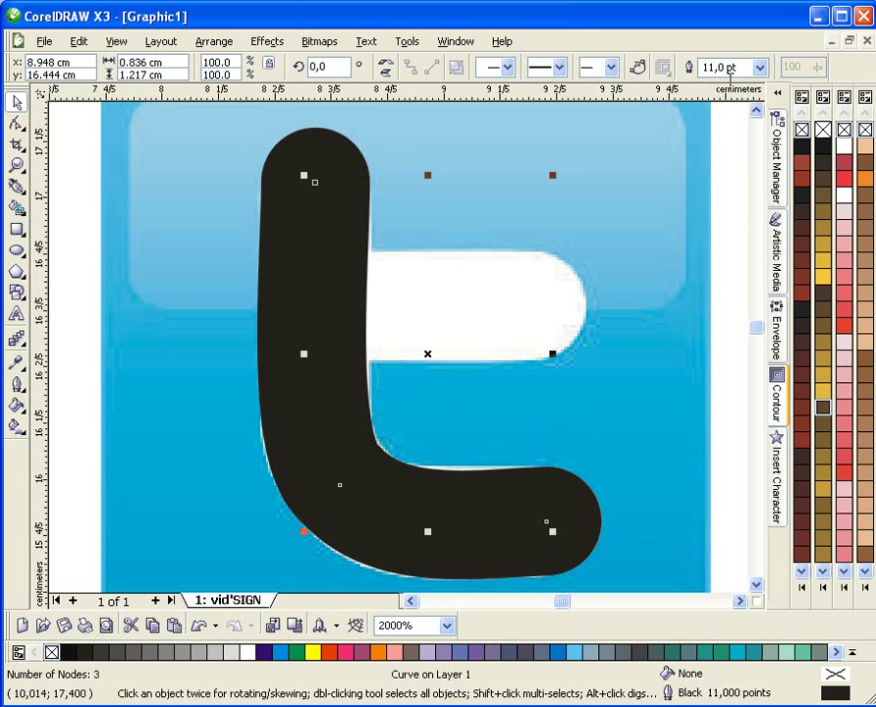
# - Lower the curve's top node, pull its lower-end node inward and lengthen the bend node's handles to match the white "t"
pyautogui.press('F10')
pyautogui.moveTo(315, 183); pyautogui.dragTo(318, 195)
pyautogui.moveTo(545, 528); pyautogui.dragTo(535, 534)
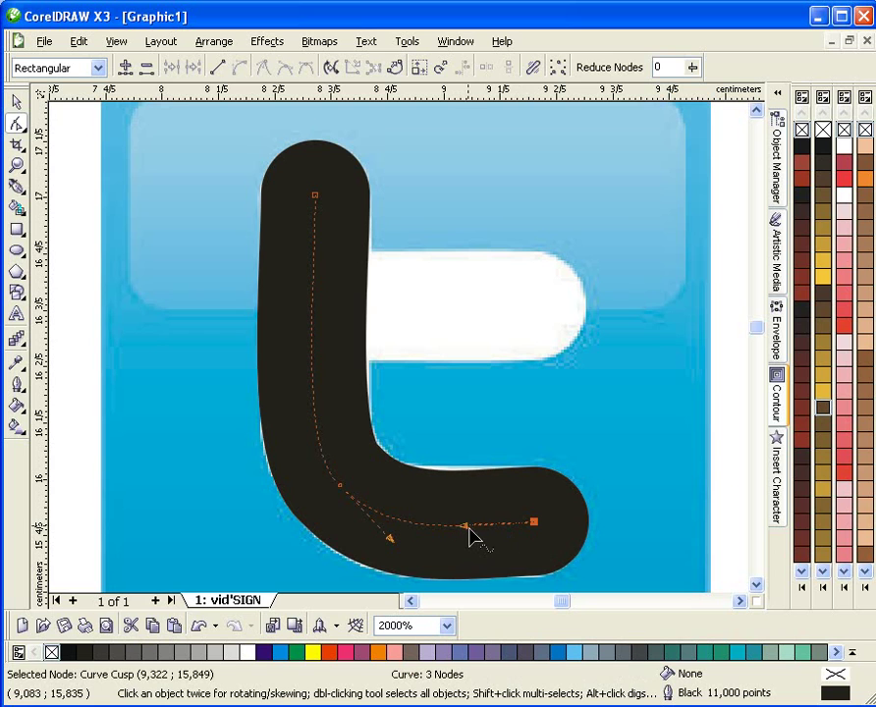
pyautogui.moveTo(537, 531); pyautogui.dragTo(537, 529)
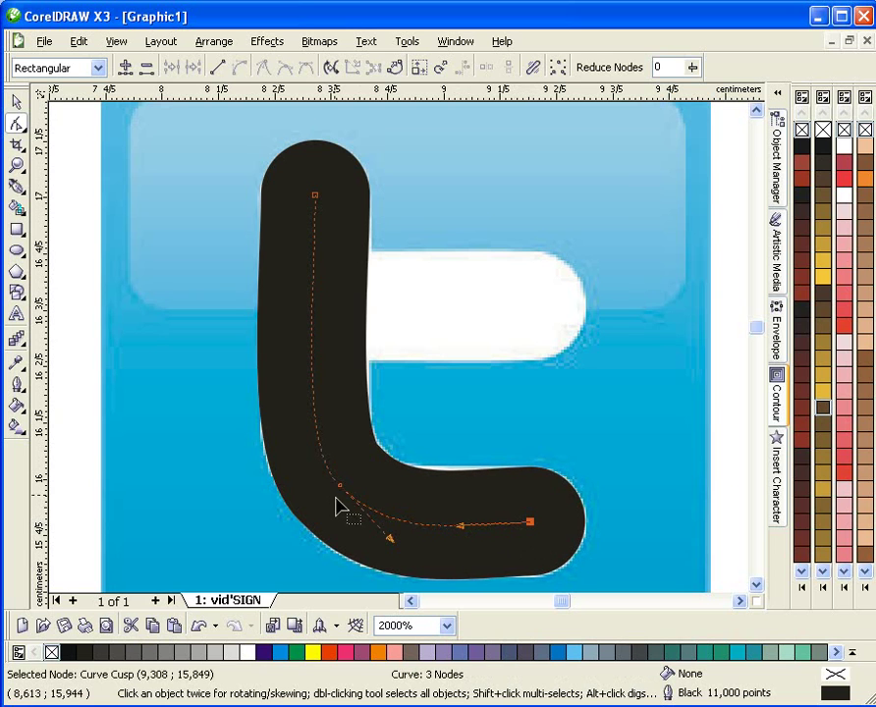
pyautogui.click(340, 485)
pyautogui.moveTo(298, 454); pyautogui.dragTo(298, 442)
pyautogui.moveTo(391, 541); pyautogui.dragTo(399, 544)
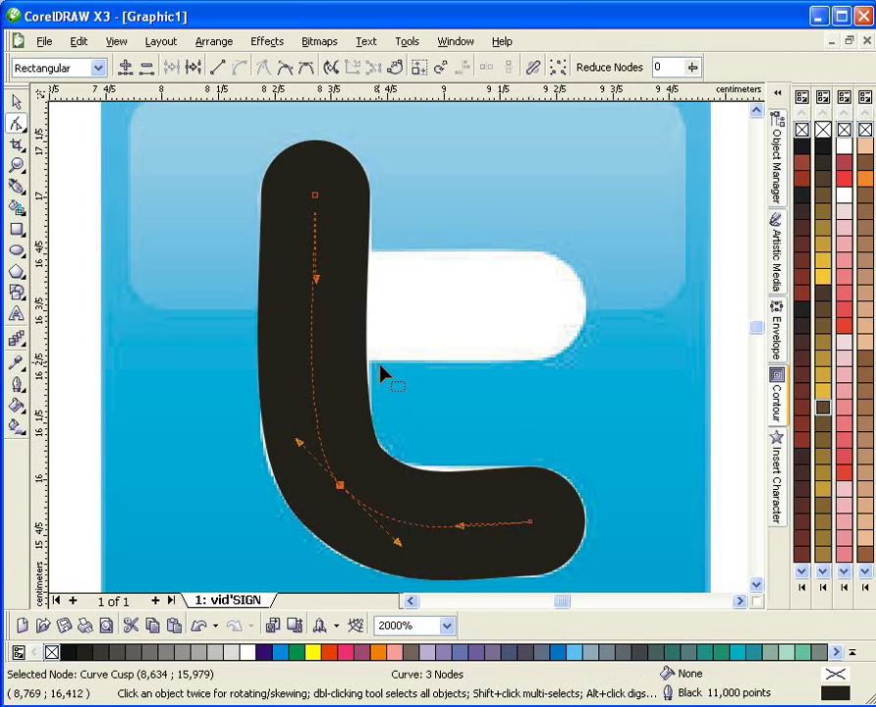
# - Draw a straight horizontal line about 0.67 cm long with the Bezier tool, from the crossbar's rounded end back into the stem
pyautogui.press('space')
pyautogui.click(18, 188)
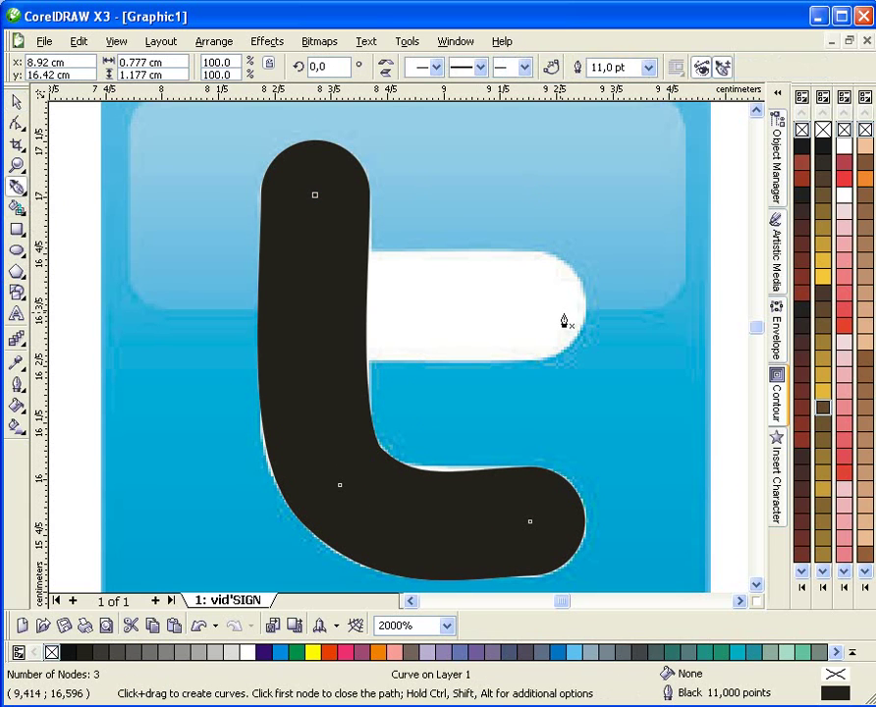
pyautogui.click(540, 302)
pyautogui.click(353, 302)
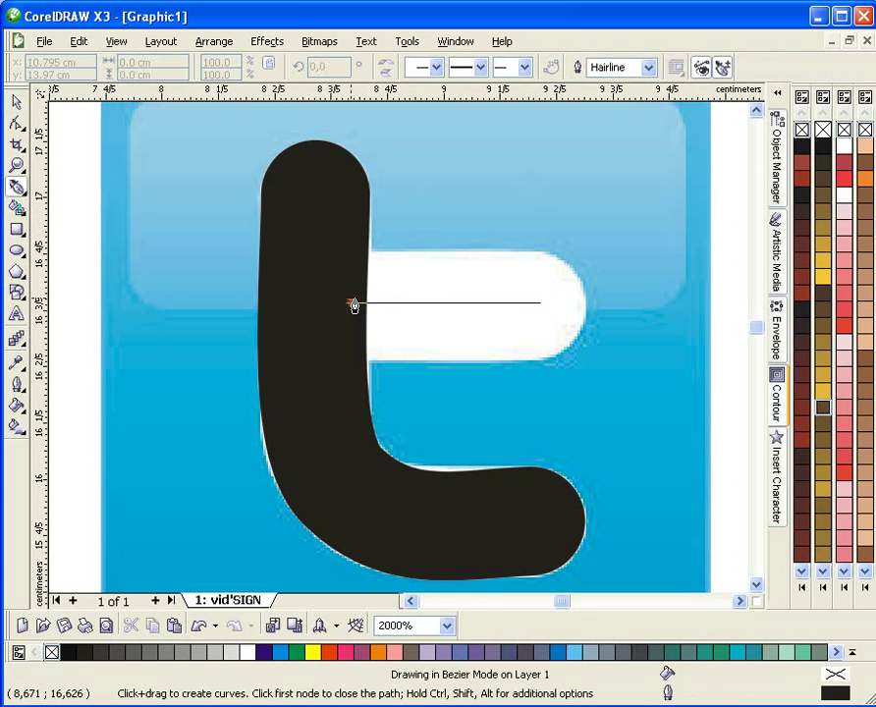
pyautogui.press('space')
# - Try a 10 pt outline on the crossbar line and settle on 11 pt
pyautogui.click(727, 67)
pyautogui.write('10')
pyautogui.press('Return')
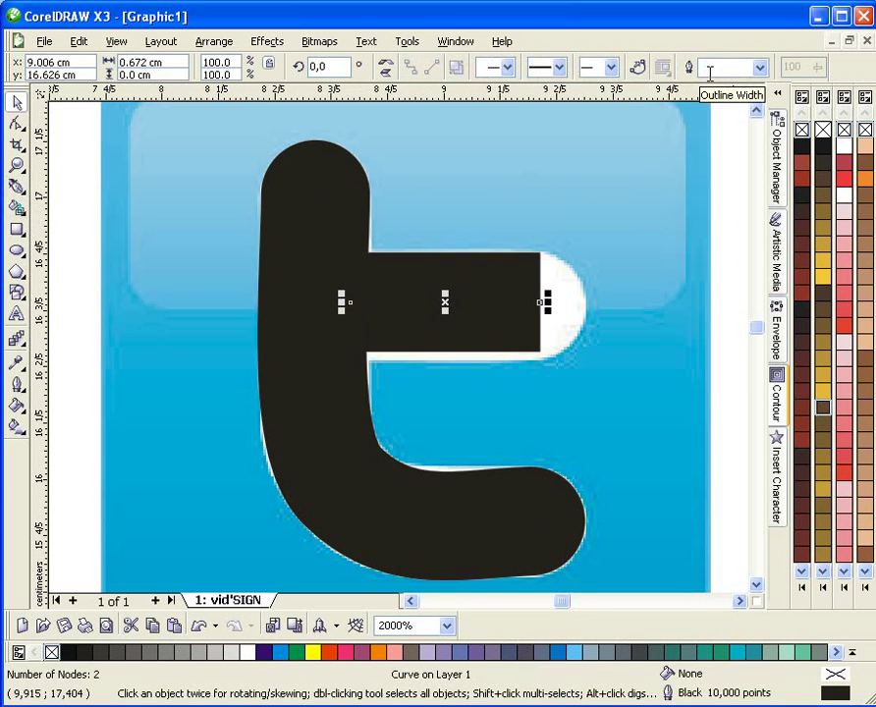
pyautogui.click(752, 71)
pyautogui.write('11')
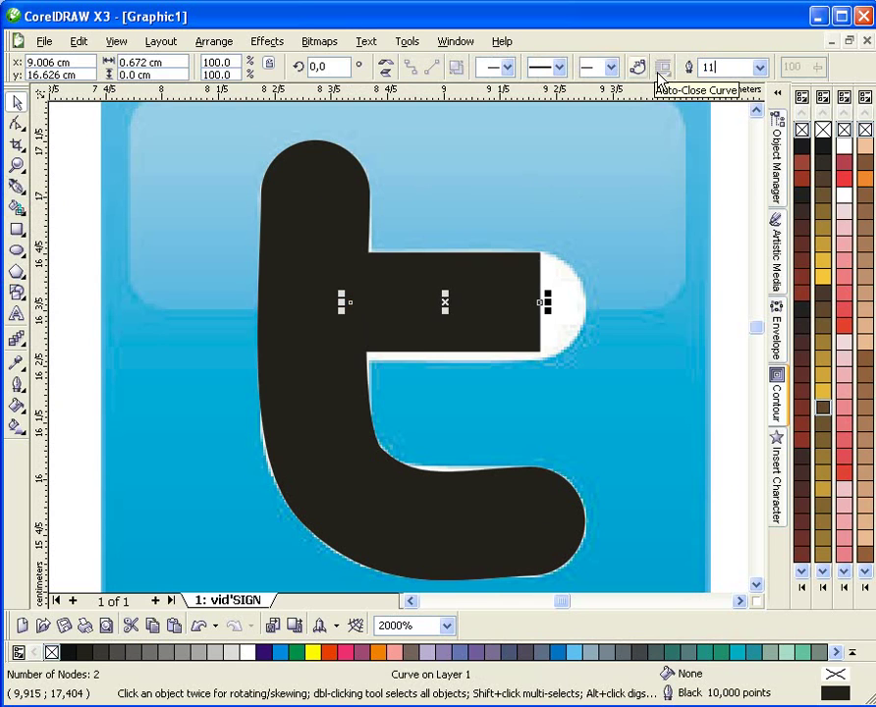
pyautogui.press('Return')
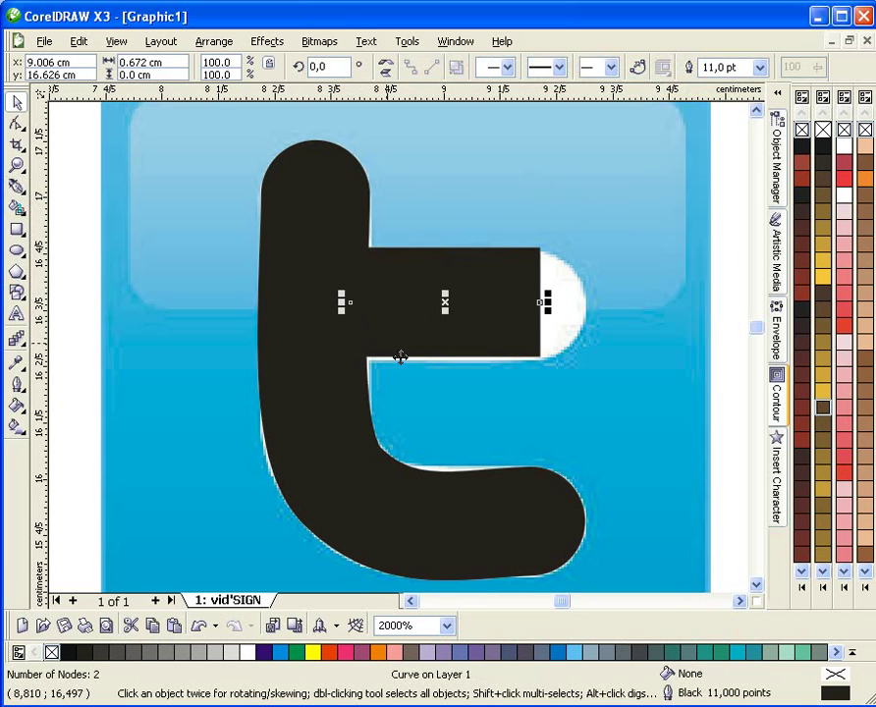
# - Give the crossbar line's outline rounded corners and rounded line caps
pyautogui.click(16, 385)
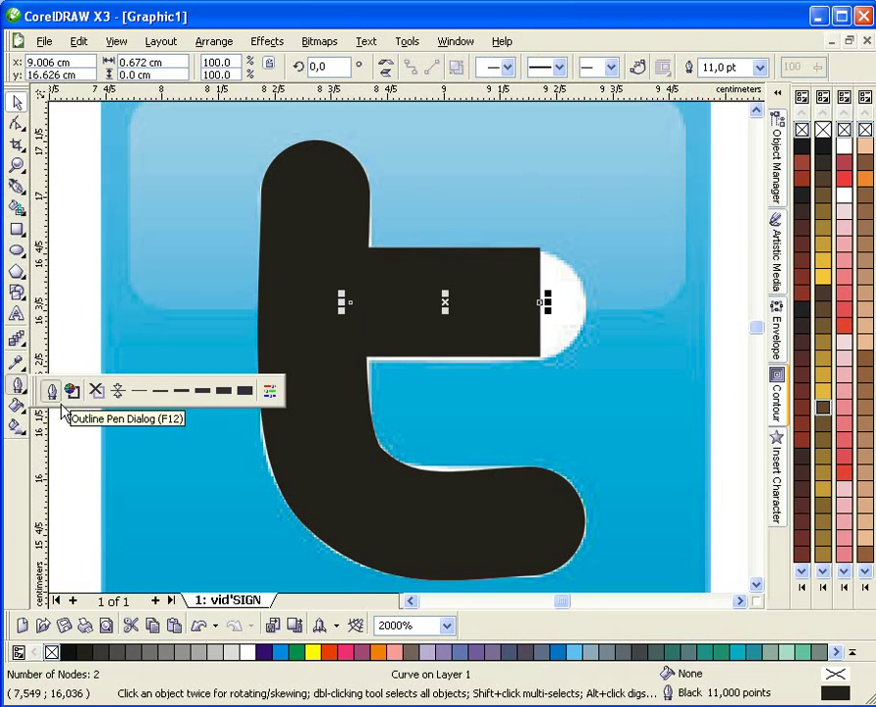
pyautogui.click(51, 390)
pyautogui.moveTo(447, 196); pyautogui.dragTo(690, 189)
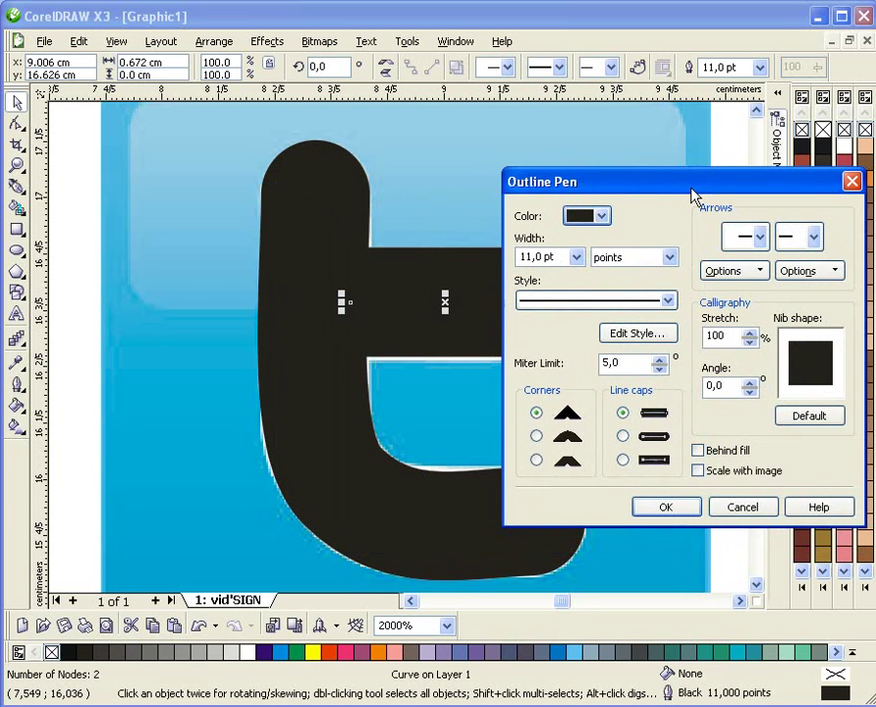
pyautogui.click(567, 435)
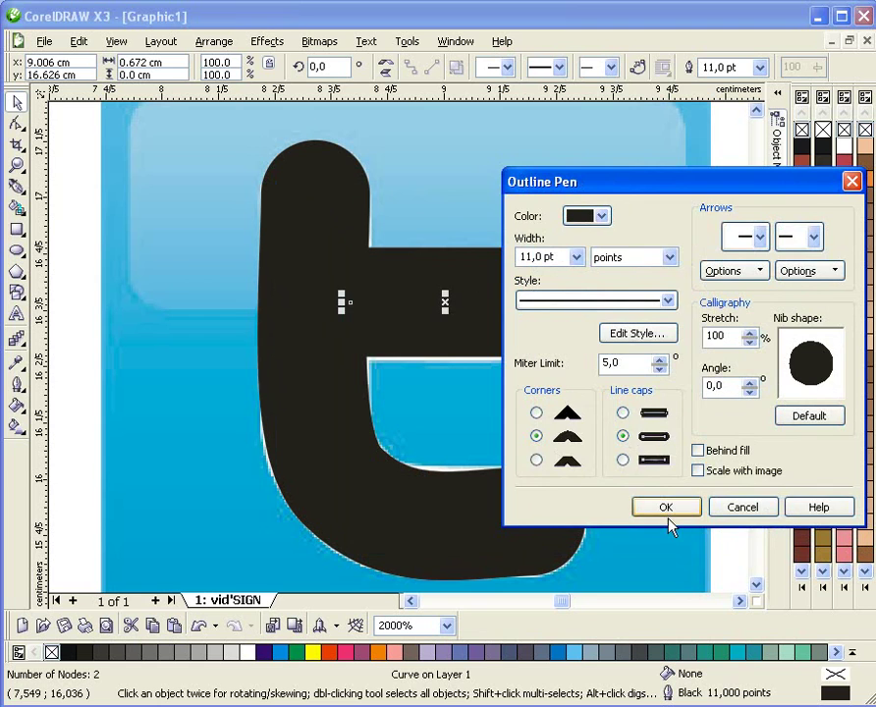
pyautogui.click(666, 508)
# - Shift the crossbar line's two end nodes slightly so its thick stroke covers the white crossbar
pyautogui.press('F10')
pyautogui.moveTo(538, 309); pyautogui.dragTo(534, 311)
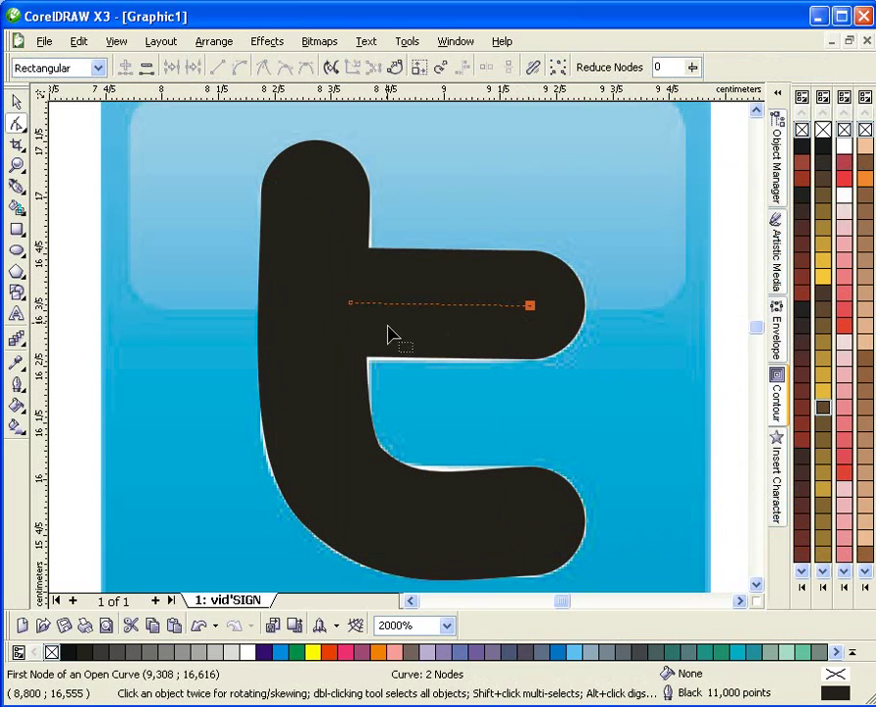
pyautogui.moveTo(350, 305); pyautogui.dragTo(348, 305)
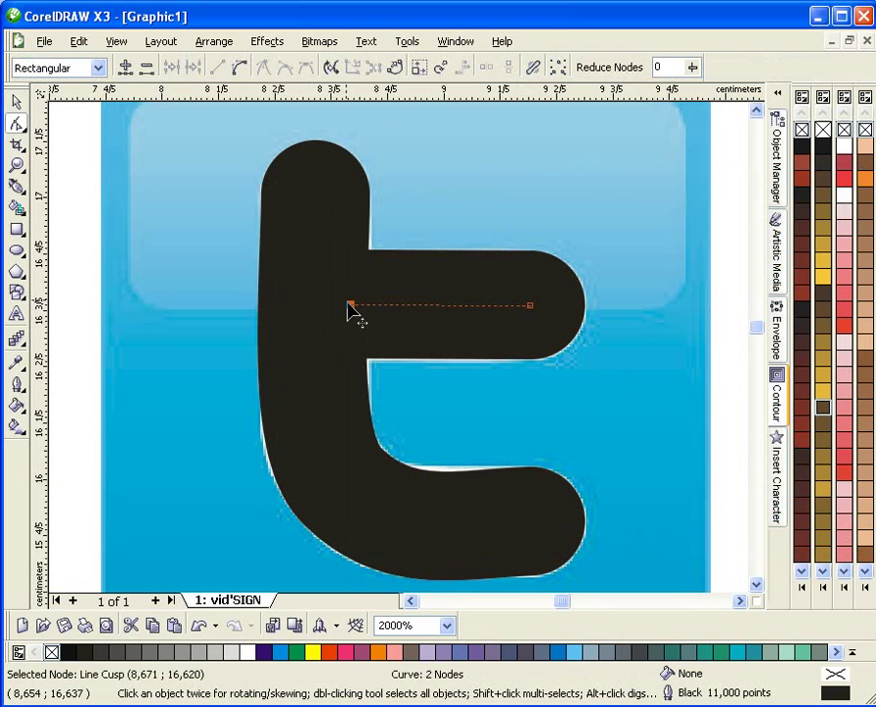
# - Refine the stem curve's lower handle, bend node and lower-end node to follow the white "t" more closely
pyautogui.click(318, 402)
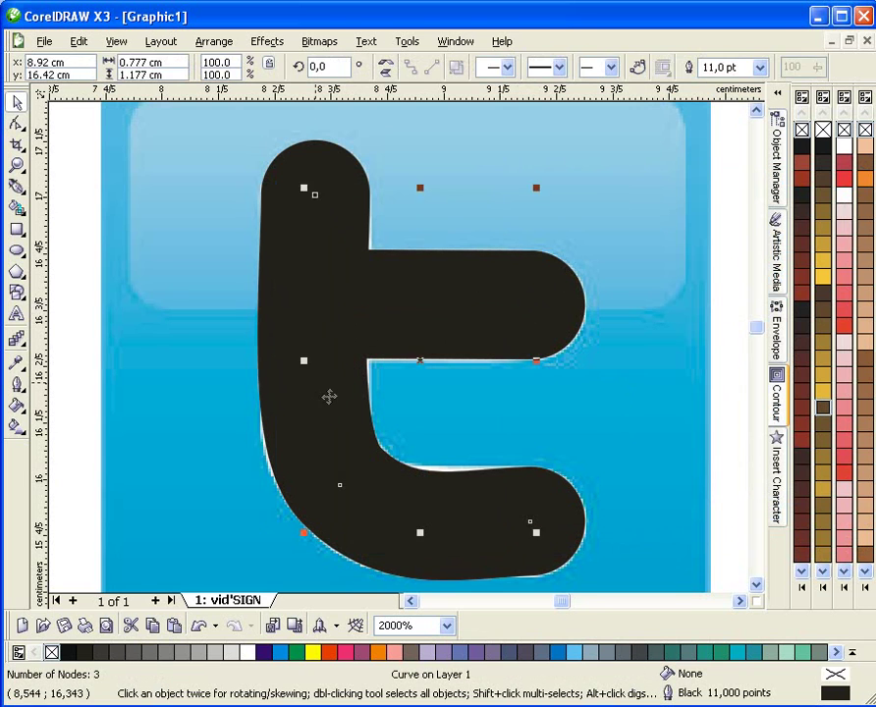
pyautogui.click(340, 487)
pyautogui.moveTo(456, 525)
pyautogui.mouseDown()
pyautogui.moveTo(462, 529)
pyautogui.moveTo(449, 525)
pyautogui.mouseUp()
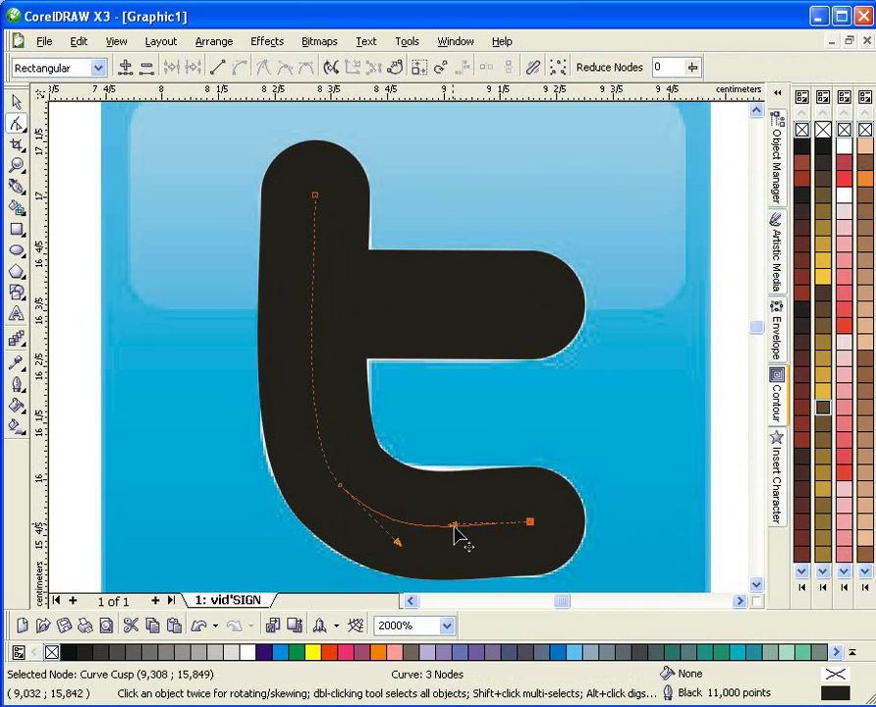
pyautogui.moveTo(346, 494); pyautogui.dragTo(345, 498)
pyautogui.moveTo(528, 530); pyautogui.dragTo(533, 530)
pyautogui.press('space')
# - Select the stem and crossbar strokes together and place a copy of them in the empty area beside the logo
pyautogui.scroll(-1, 412, 361)
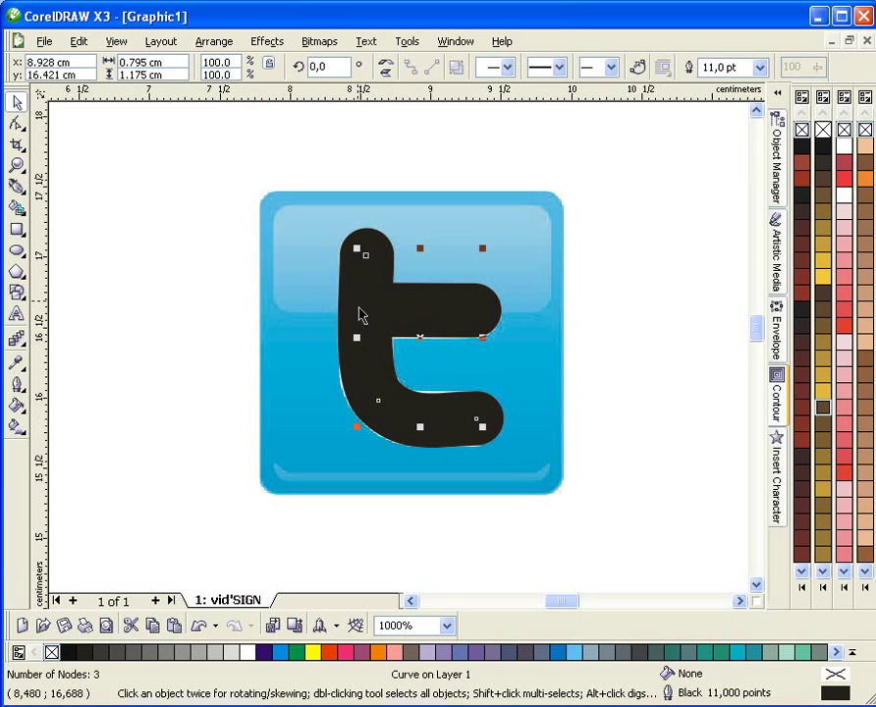
pyautogui.keyDown('shift'); pyautogui.click(369, 314); pyautogui.keyUp('shift')
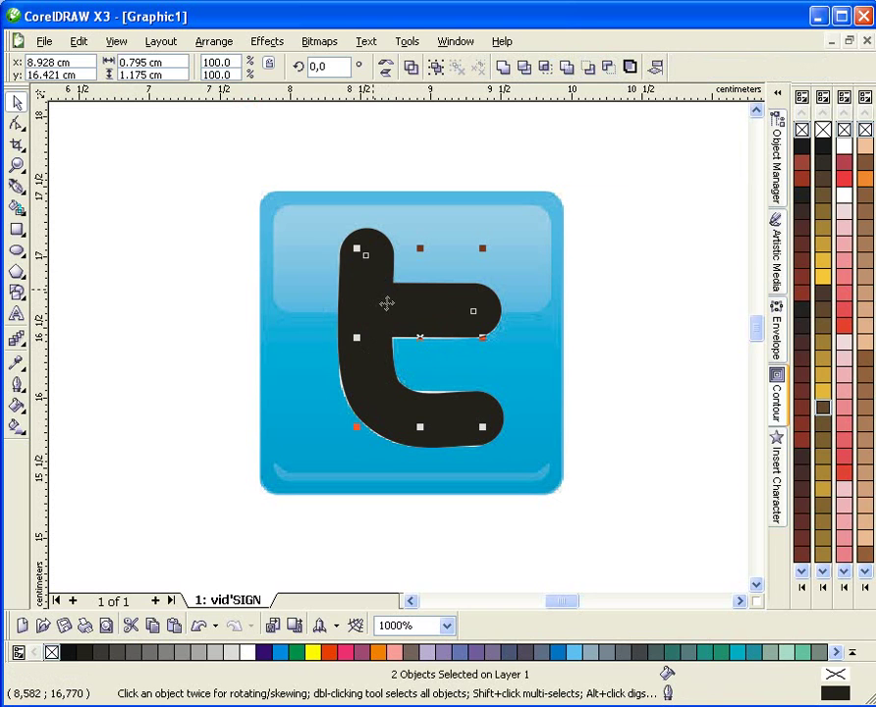
pyautogui.moveTo(390, 316); pyautogui.dragTo(141, 271)
pyautogui.moveTo(418, 359); pyautogui.dragTo(399, 358)
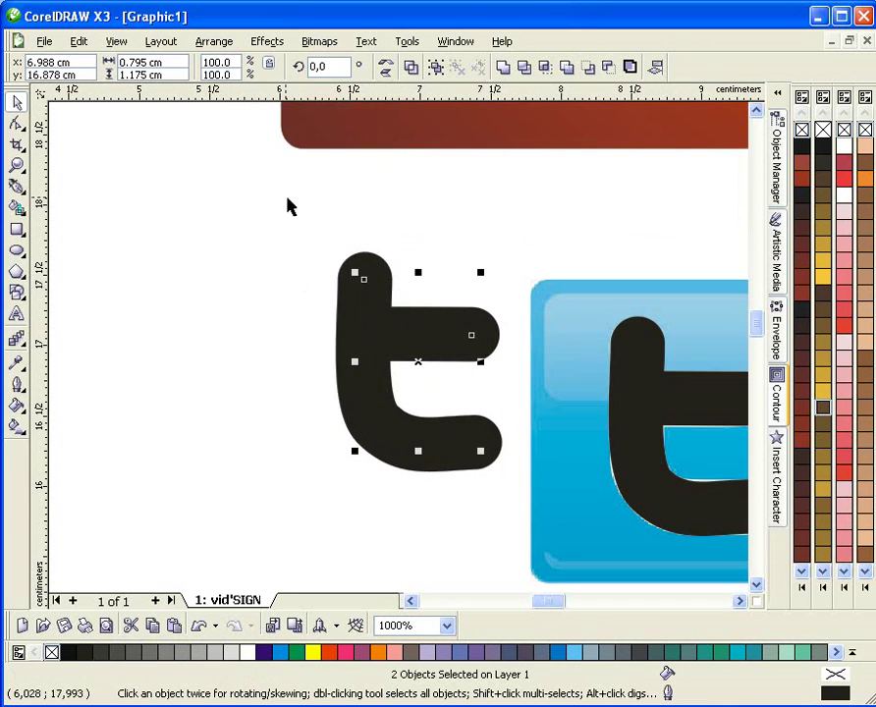
# - Convert the outlines of the stem and crossbar strokes on top of the logo to objects
pyautogui.click(216, 43)
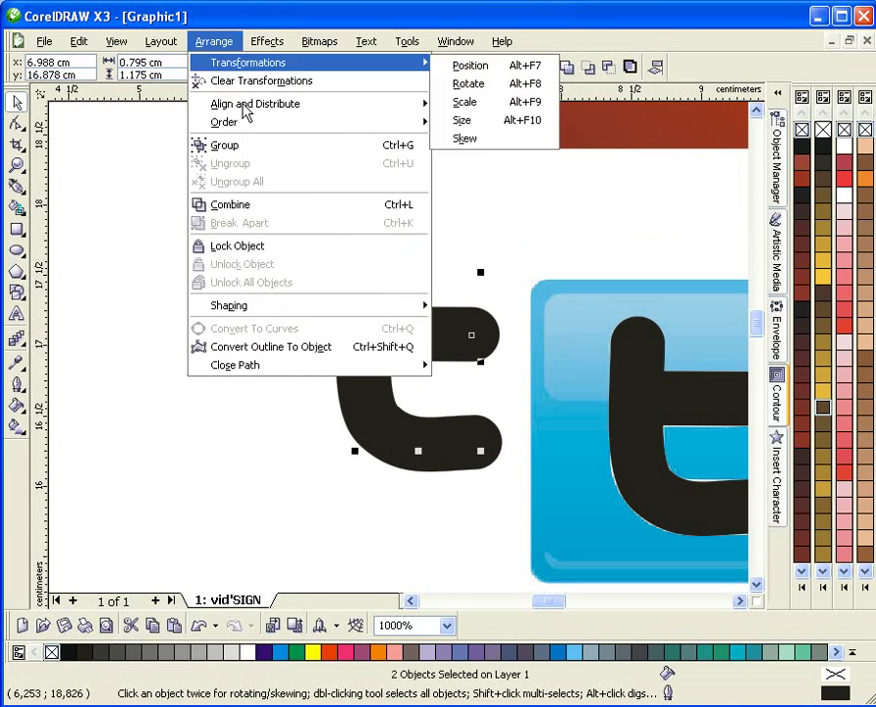
pyautogui.click(265, 251)
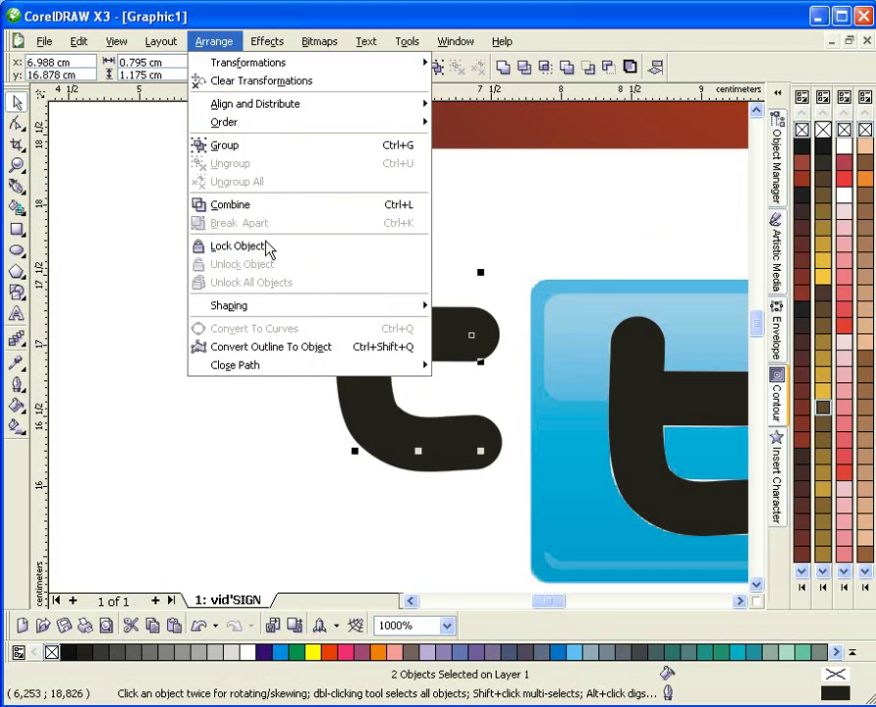
pyautogui.scroll(-1, 397, 369)
pyautogui.scroll(2, 397, 353)
pyautogui.click(337, 240)
pyautogui.keyDown('shift'); pyautogui.click(313, 176); pyautogui.keyUp('shift')
pyautogui.click(266, 41)
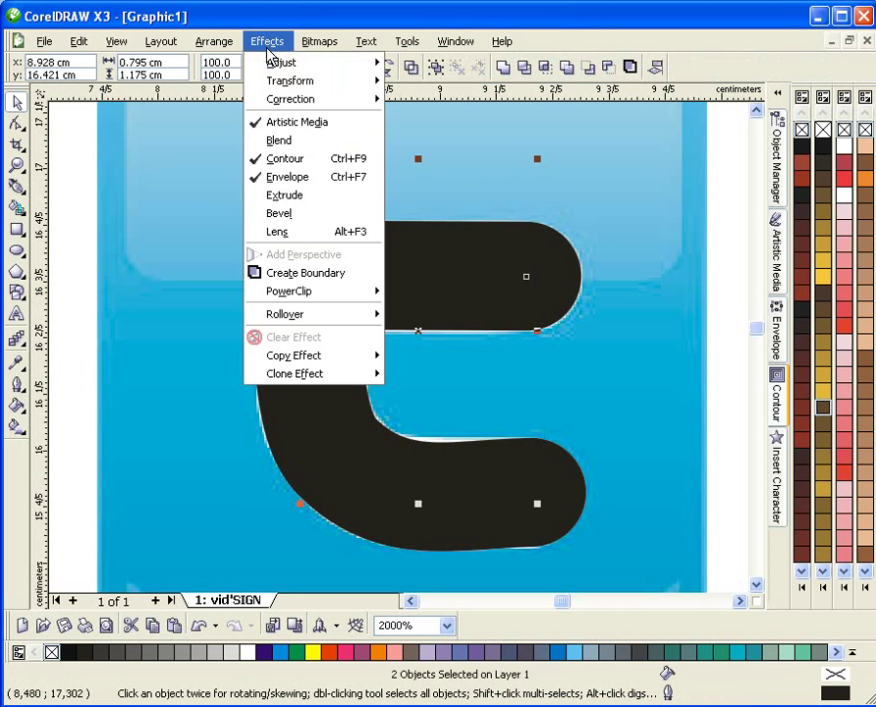
pyautogui.moveTo(235, 305)
pyautogui.click(469, 307)
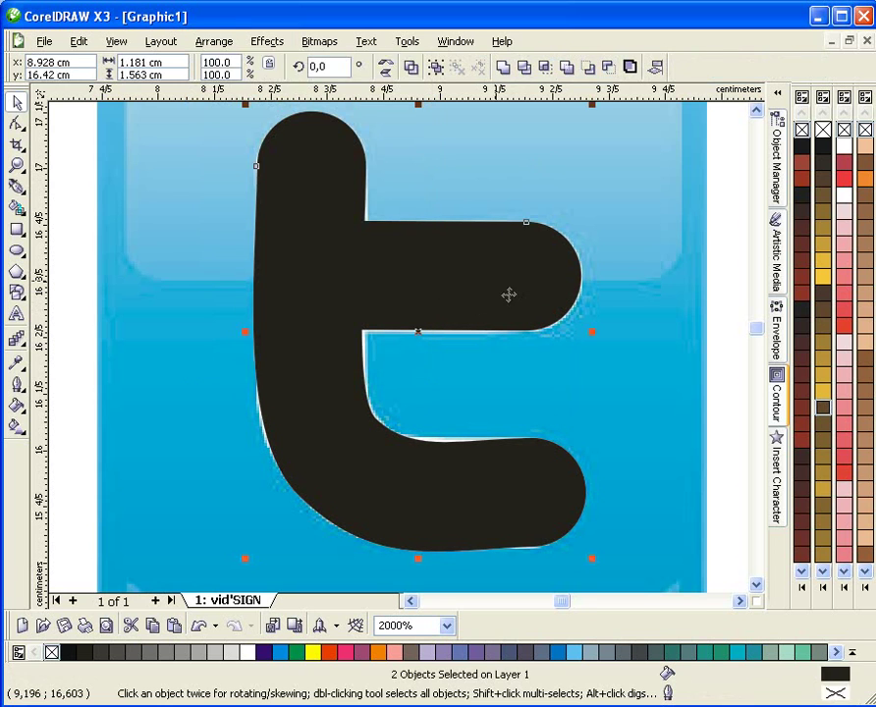
# - Delete the surplus nodes on the stem's outer bend and reshape that edge to cover the white "t"
pyautogui.press('Escape')
pyautogui.click(297, 398)
pyautogui.press('F10')
pyautogui.click(296, 498)
pyautogui.press('Delete')
pyautogui.click(308, 507)
pyautogui.press('Delete')
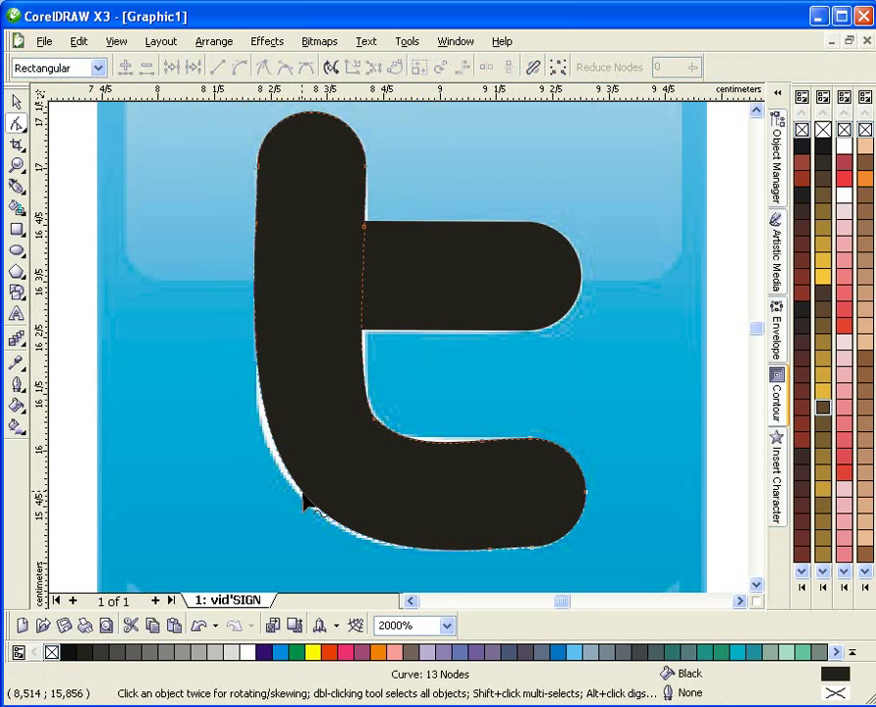
pyautogui.moveTo(304, 506); pyautogui.dragTo(303, 504)
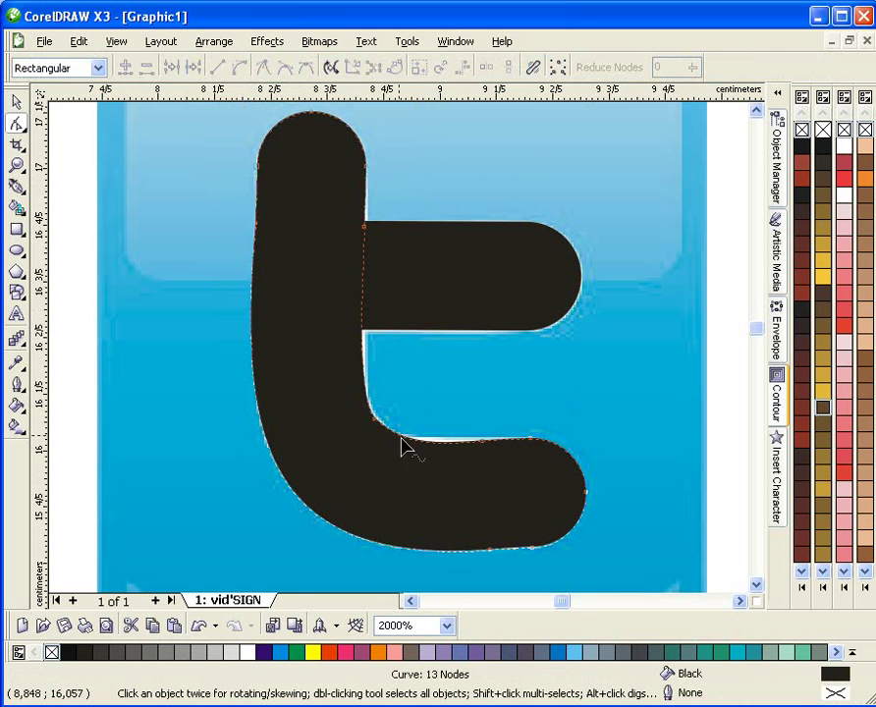
# - Delete the extra node on the upper edge of the stem's foot and reshape the inner bend along the white outline
pyautogui.click(491, 456)
pyautogui.press('Delete')
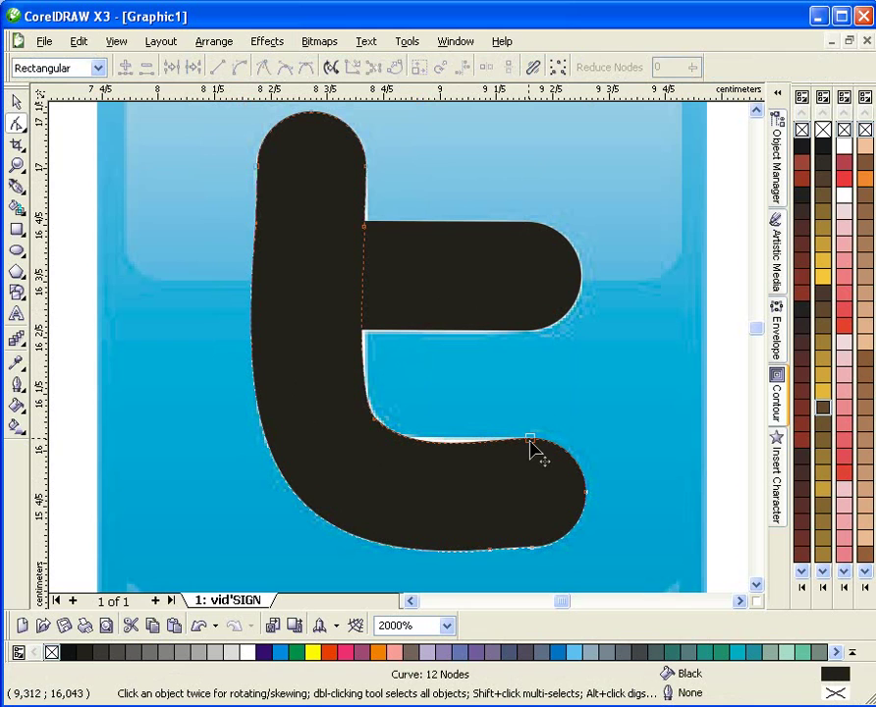
pyautogui.click(530, 438)
pyautogui.moveTo(425, 454); pyautogui.dragTo(366, 404)
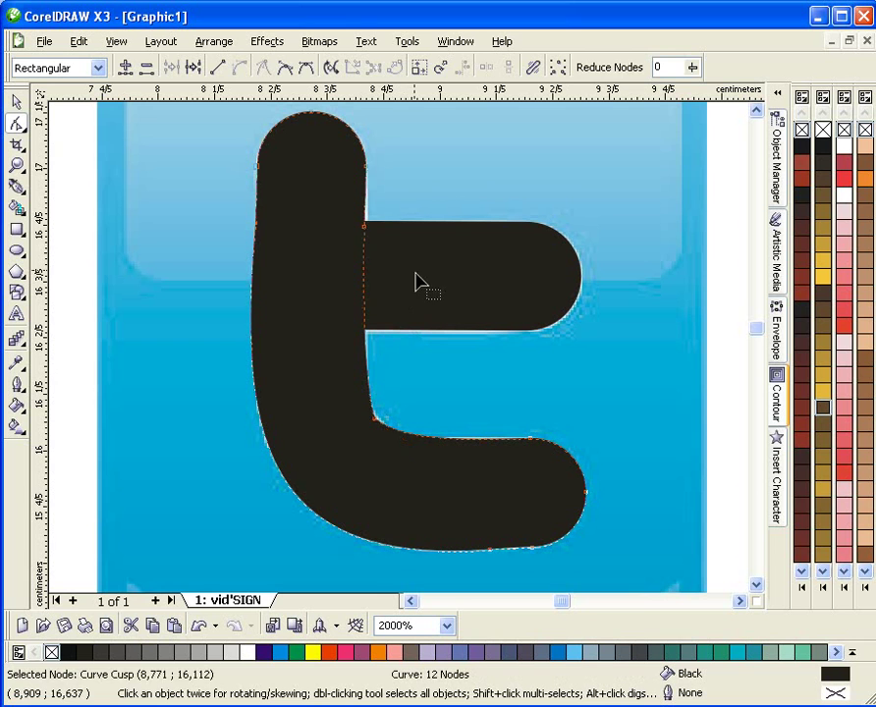
# - Delete the node on the stem's inner edge at the crossbar and reshape that edge along the white outline
pyautogui.click(457, 319)
pyautogui.click(356, 216)
pyautogui.click(363, 229)
pyautogui.press('Delete')
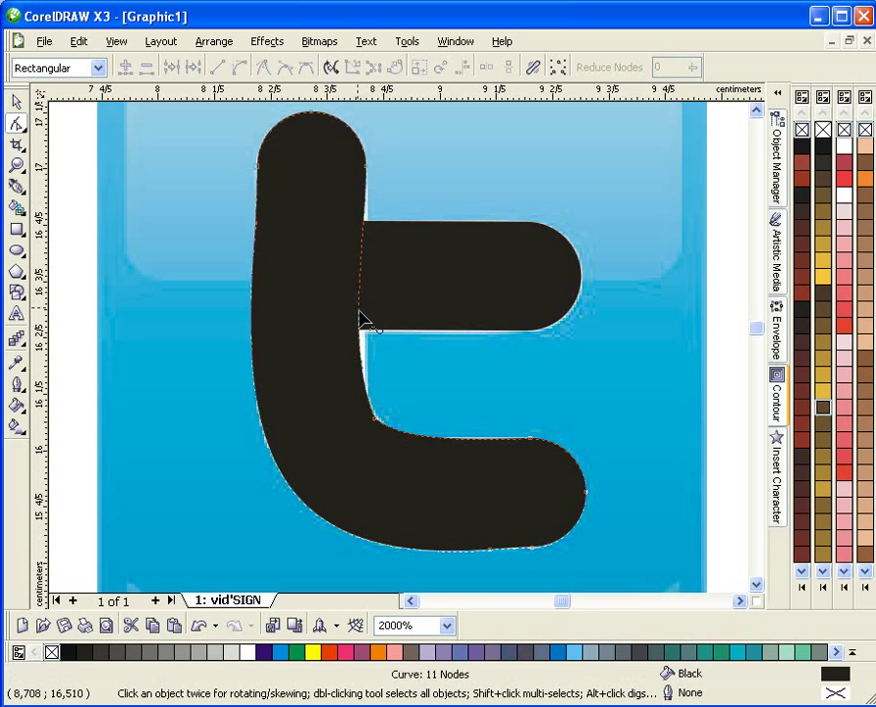
pyautogui.click(374, 420)
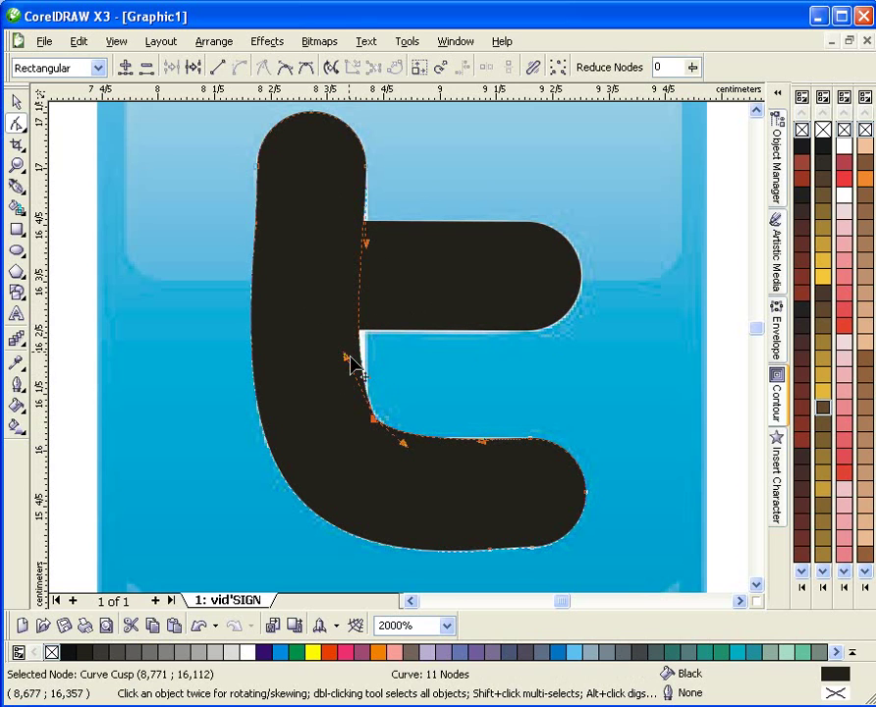
pyautogui.moveTo(349, 356); pyautogui.dragTo(364, 359)
pyautogui.click(407, 492)
pyautogui.press('space')
# - Delete the extra node on the stem's outer edge at the height of the crossbar
pyautogui.scroll(-1, 402, 363)
pyautogui.scroll(1, 310, 342)
pyautogui.click(307, 290)
pyautogui.press('F10')
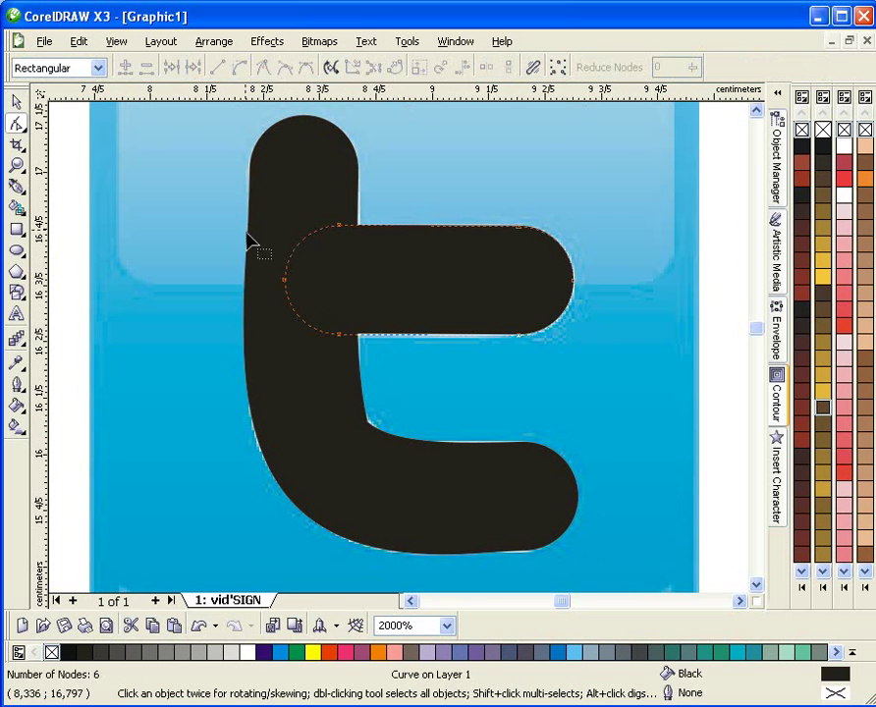
pyautogui.click(257, 242)
pyautogui.click(251, 231)
pyautogui.press('Delete')
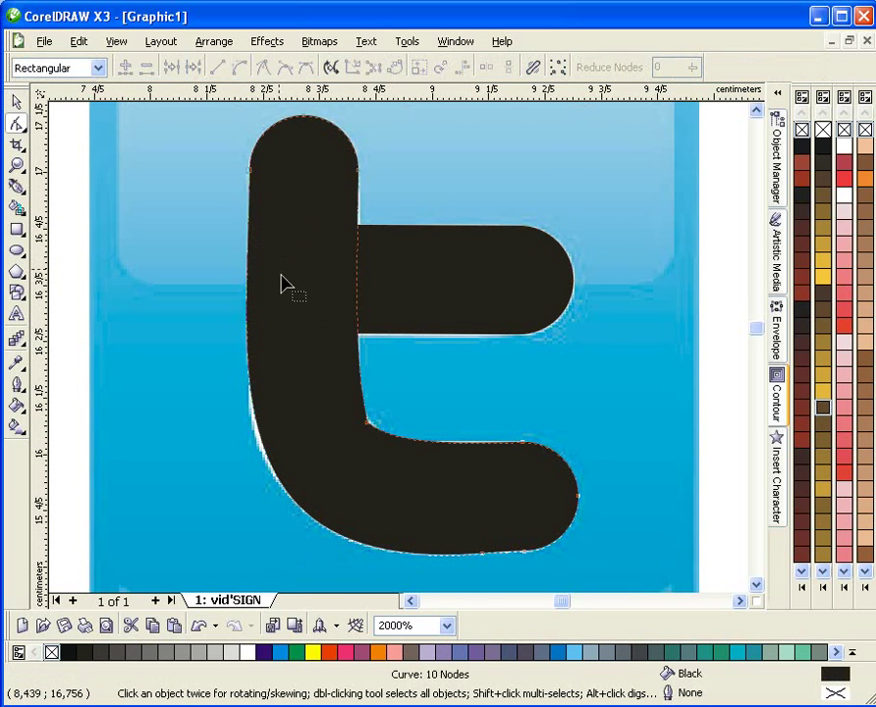
# - Try to delete the two adjacent nodes where the stem's rounded top meets its outer edge
pyautogui.moveTo(253, 179); pyautogui.dragTo(252, 180)
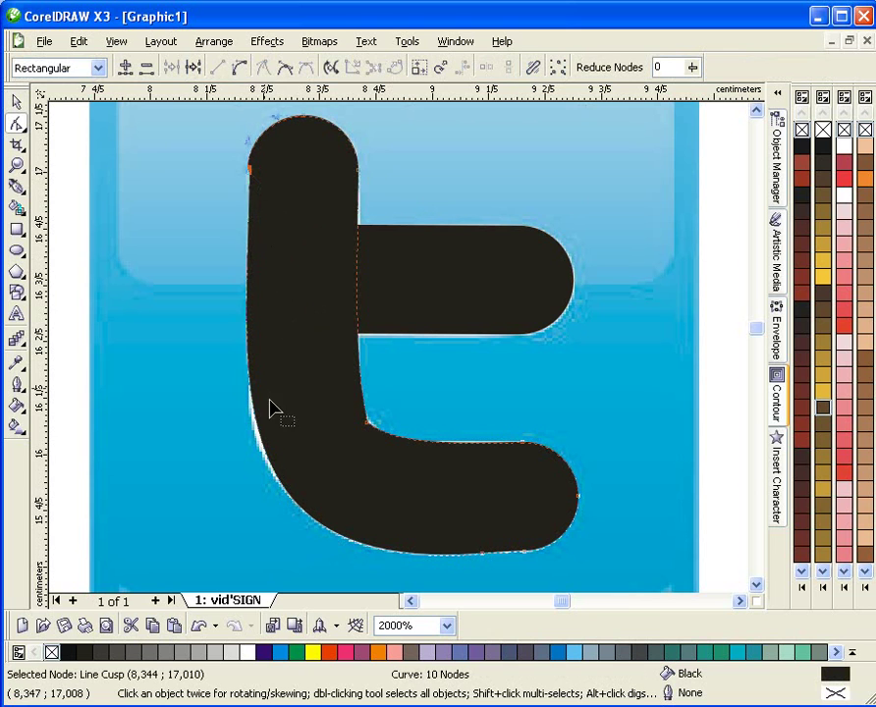
pyautogui.click(253, 196)
pyautogui.moveTo(283, 220); pyautogui.dragTo(281, 214)
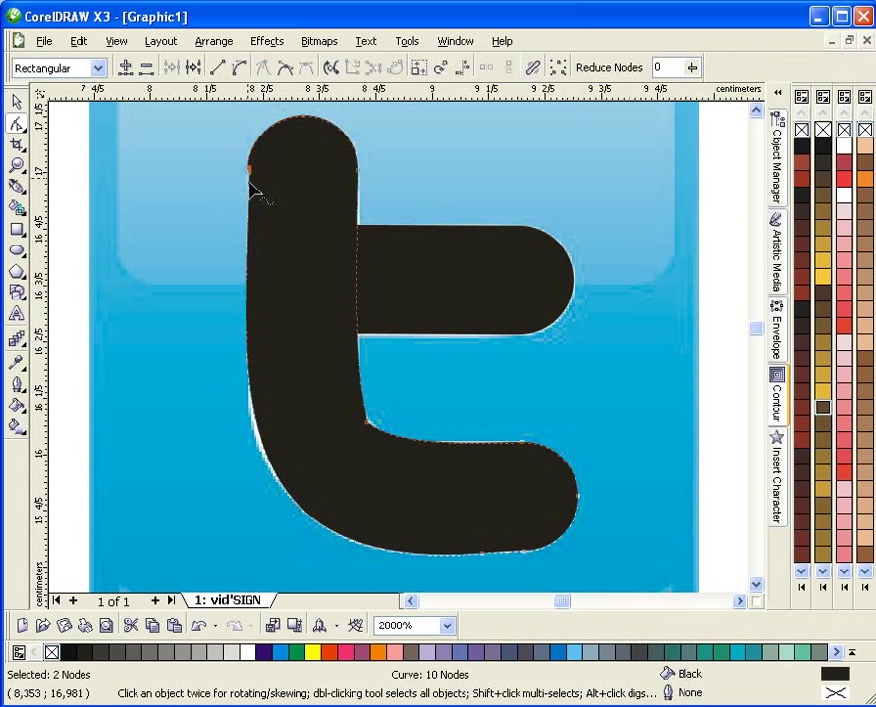
pyautogui.scroll(3, 432, 324)
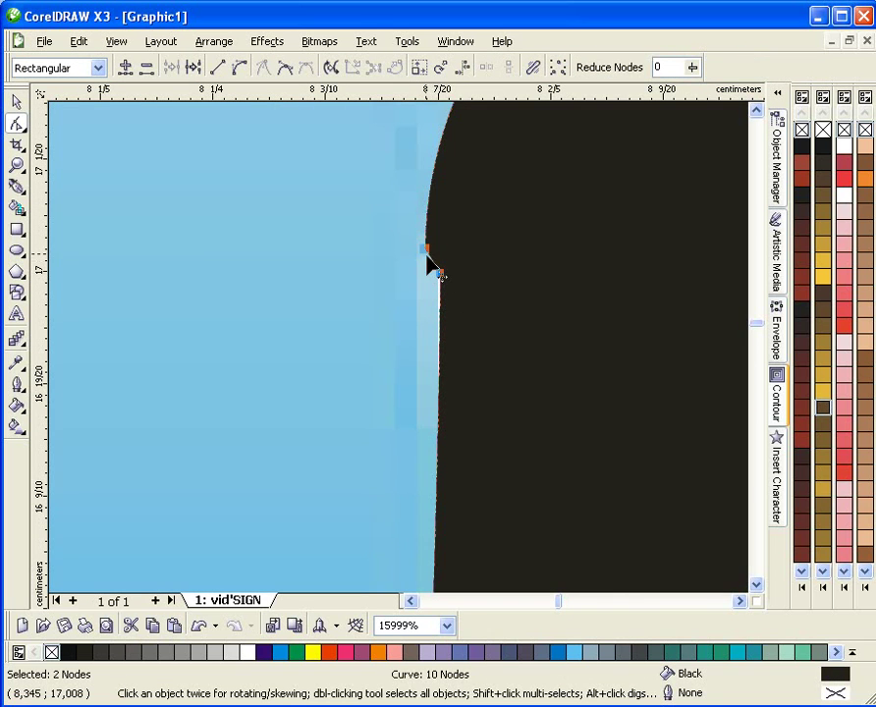
pyautogui.press('Delete')
pyautogui.scroll(-2, 402, 363)
pyautogui.hotkey('ctrl', 'z')
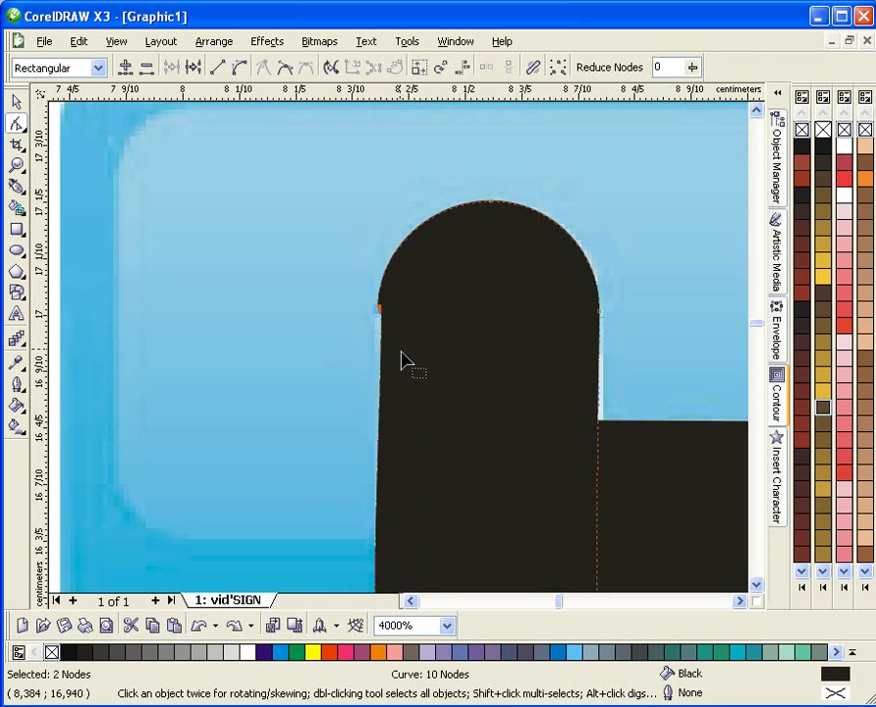
# - Delete only the lower node of the small notch below the stem's rounded top on the outer edge
pyautogui.hotkey('ctrl', 'a')
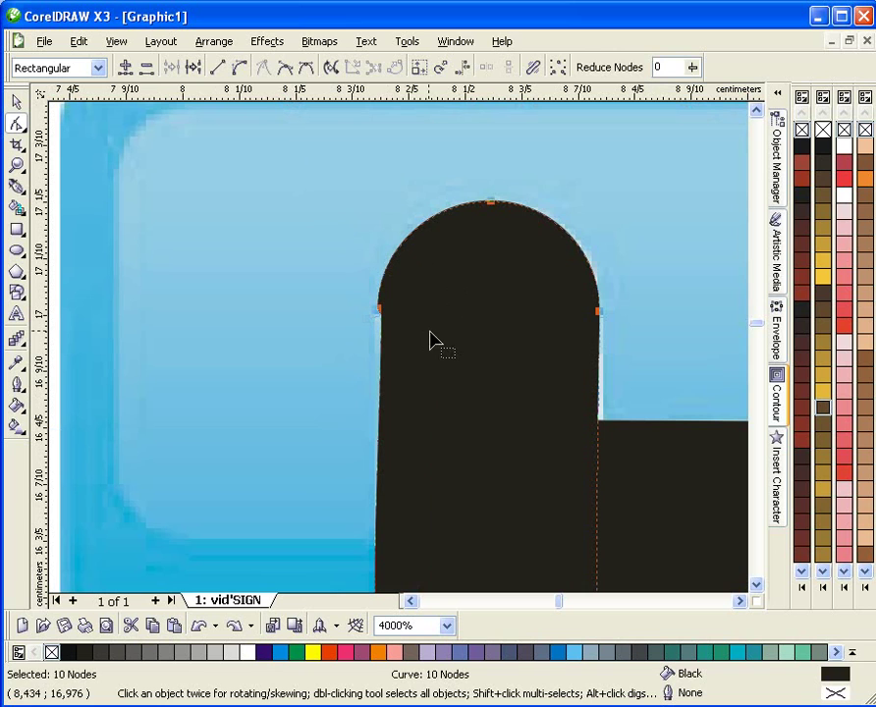
pyautogui.click(393, 327)
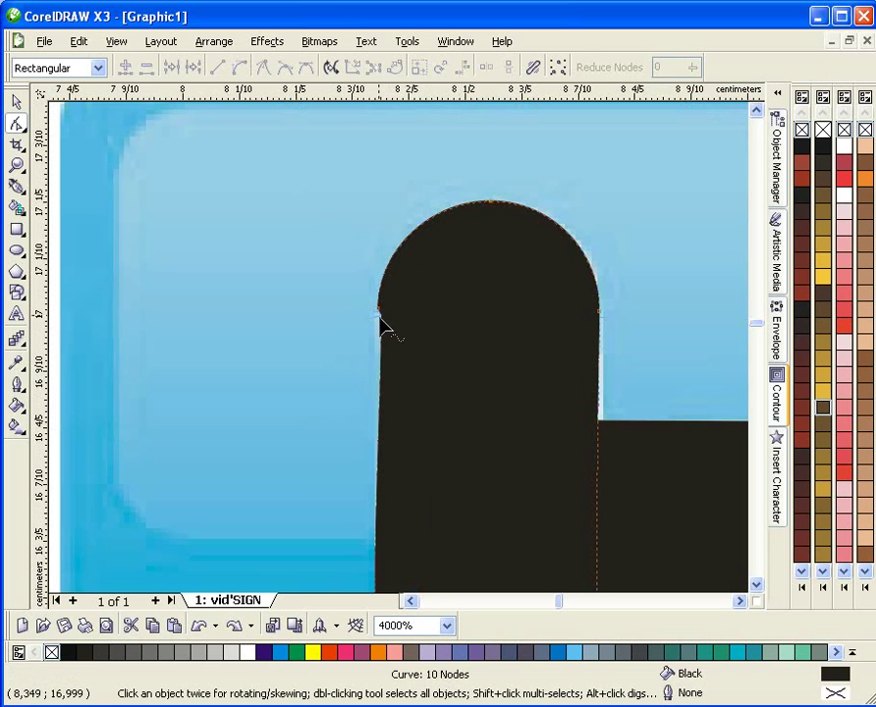
pyautogui.scroll(3, 378, 327)
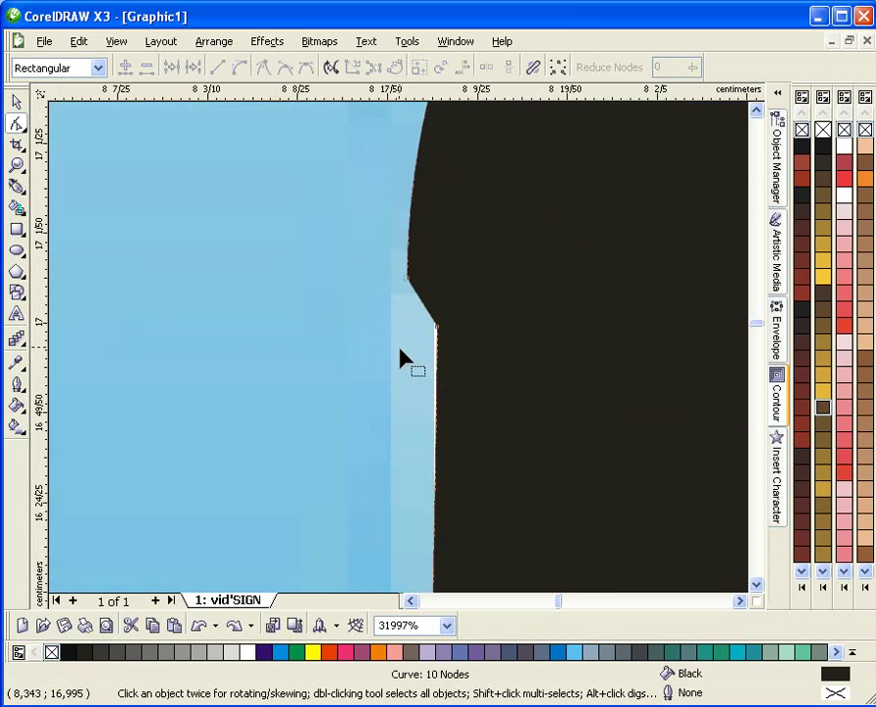
pyautogui.click(438, 335)
pyautogui.press('Delete')
pyautogui.scroll(-5, 441, 365)
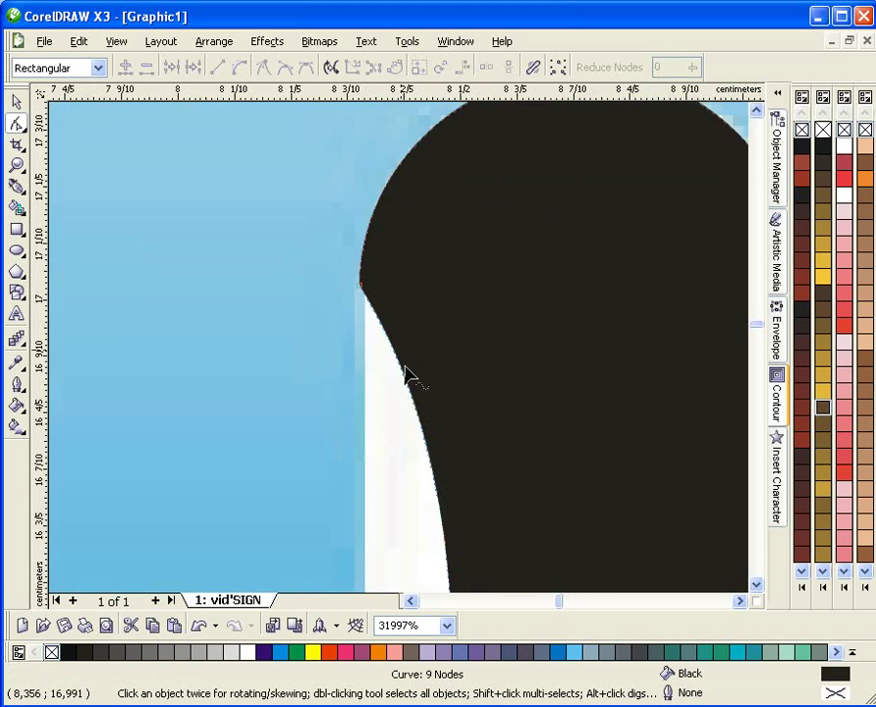
# - Reshape the stem's long outer edge with its curve handles until it covers the white "t"
pyautogui.scroll(1, 412, 363)
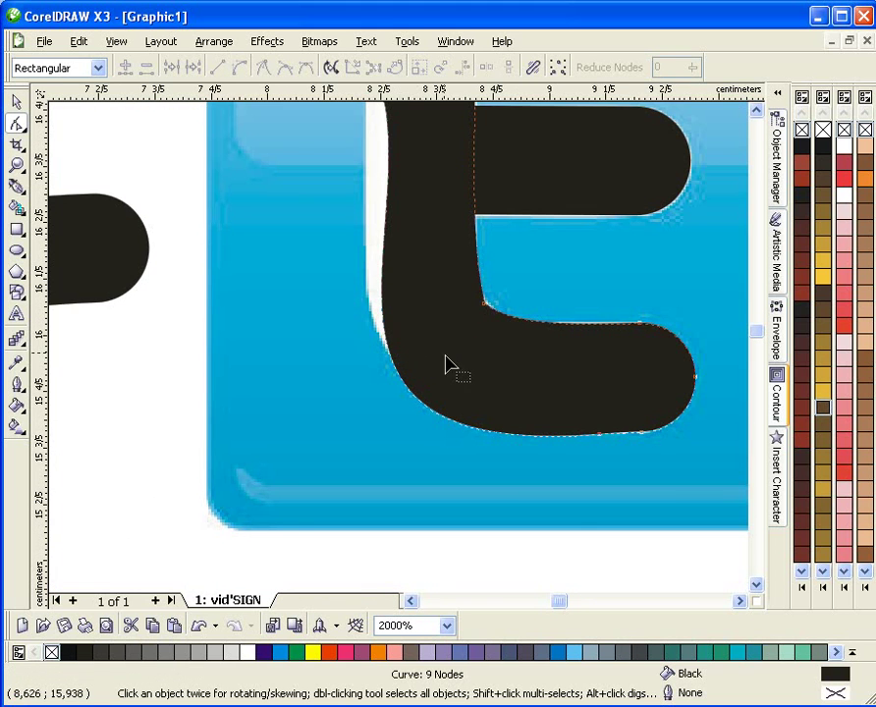
pyautogui.scroll(-1, 447, 340)
pyautogui.click(379, 225)
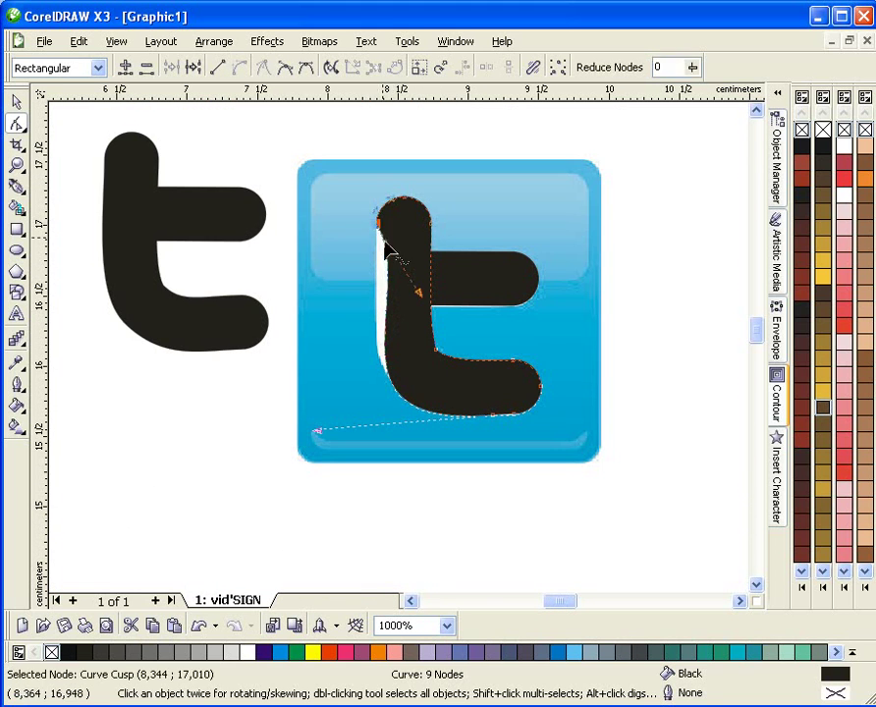
pyautogui.moveTo(422, 299); pyautogui.dragTo(379, 345)
pyautogui.moveTo(317, 434); pyautogui.dragTo(337, 432)
pyautogui.press('space')
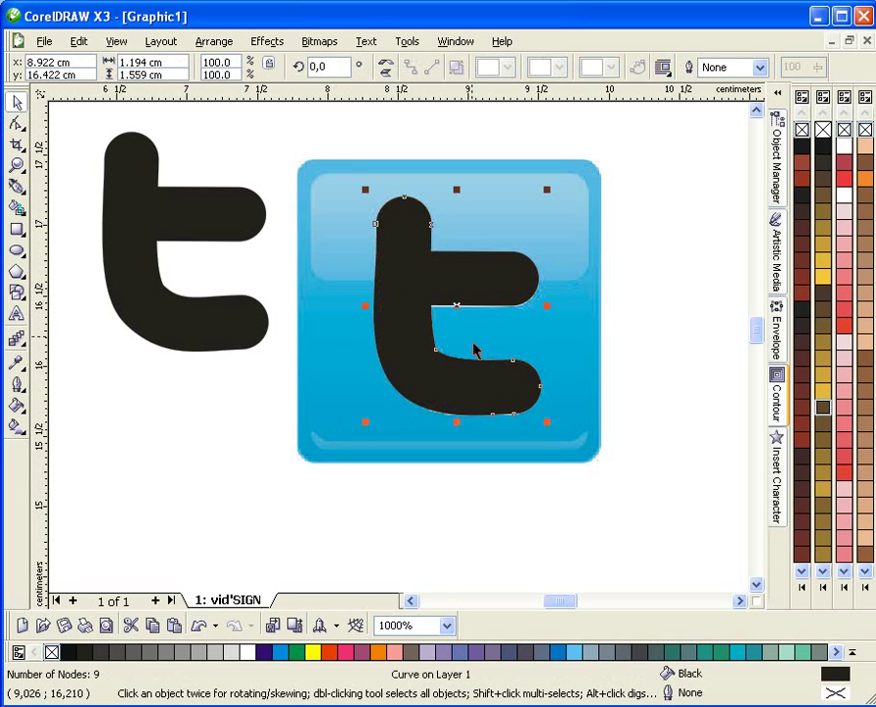
pyautogui.scroll(1, 433, 318)
pyautogui.scroll(-1, 337, 281)
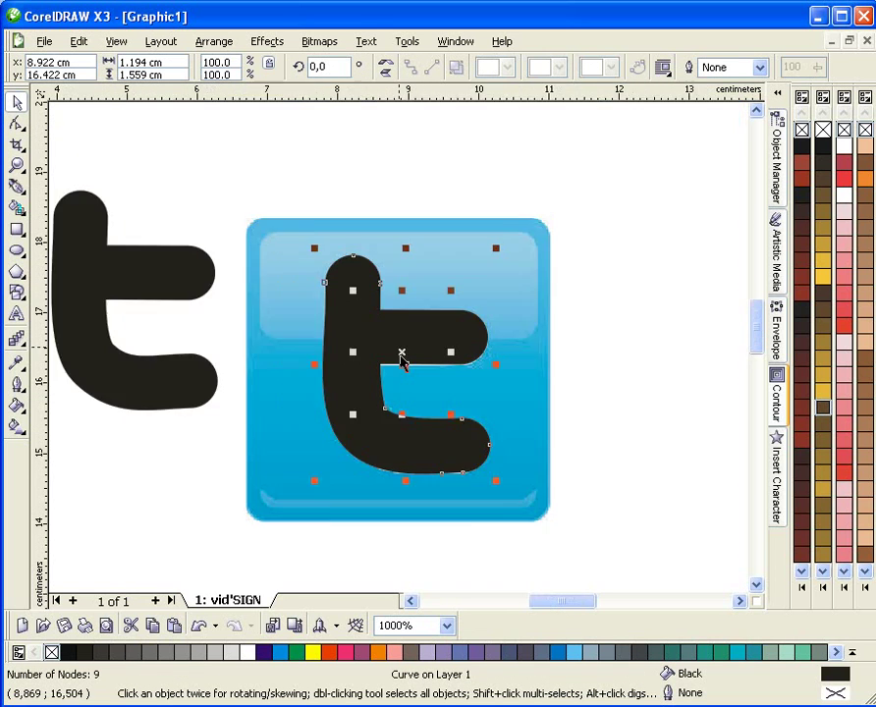
# - Weld the stem and crossbar into one shape and move it off the logo into the empty area
pyautogui.press('F10')
pyautogui.keyDown('shift'); pyautogui.click(453, 308); pyautogui.keyUp('shift')
pyautogui.press('space')
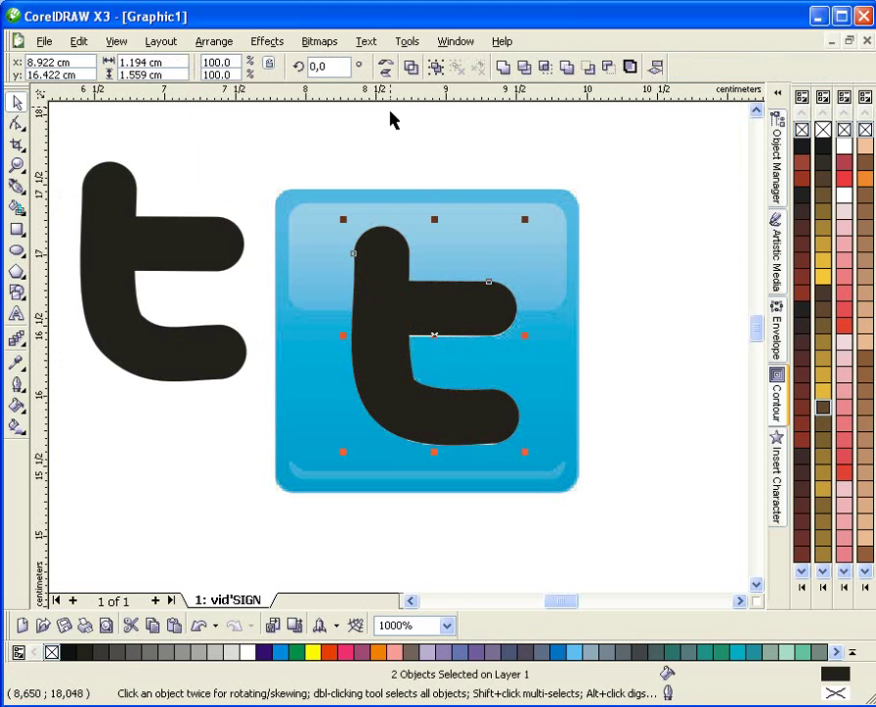
pyautogui.moveTo(390, 334); pyautogui.dragTo(606, 221)
pyautogui.scroll(-1, 419, 360)
pyautogui.scroll(1, 420, 360)
# - Move the logo bitmap clear of the black "t" shapes and trace it into vector shapes
pyautogui.moveTo(282, 329); pyautogui.dragTo(256, 455)
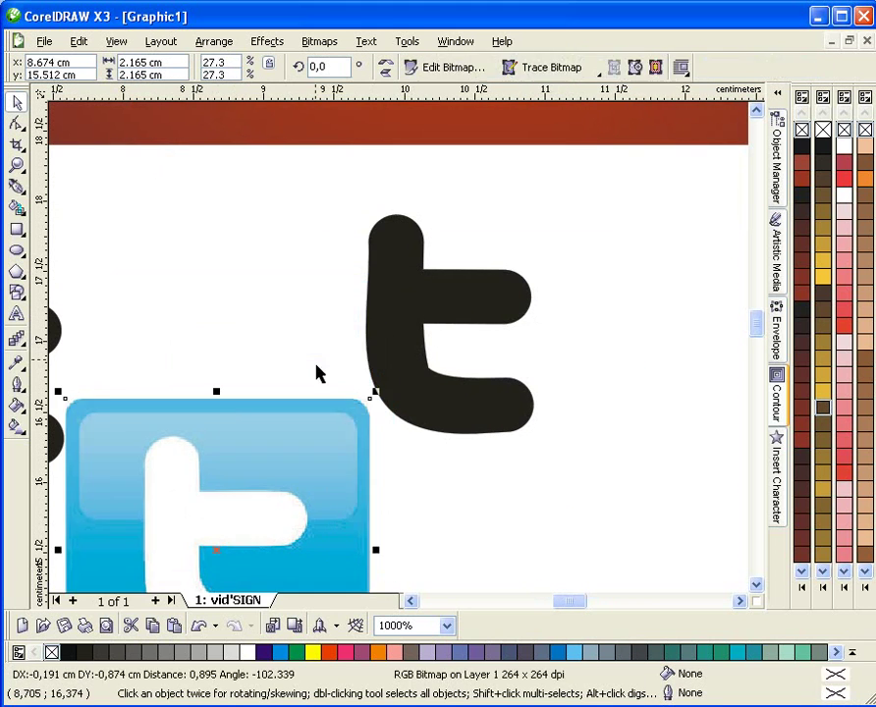
pyautogui.moveTo(174, 474); pyautogui.dragTo(180, 450)
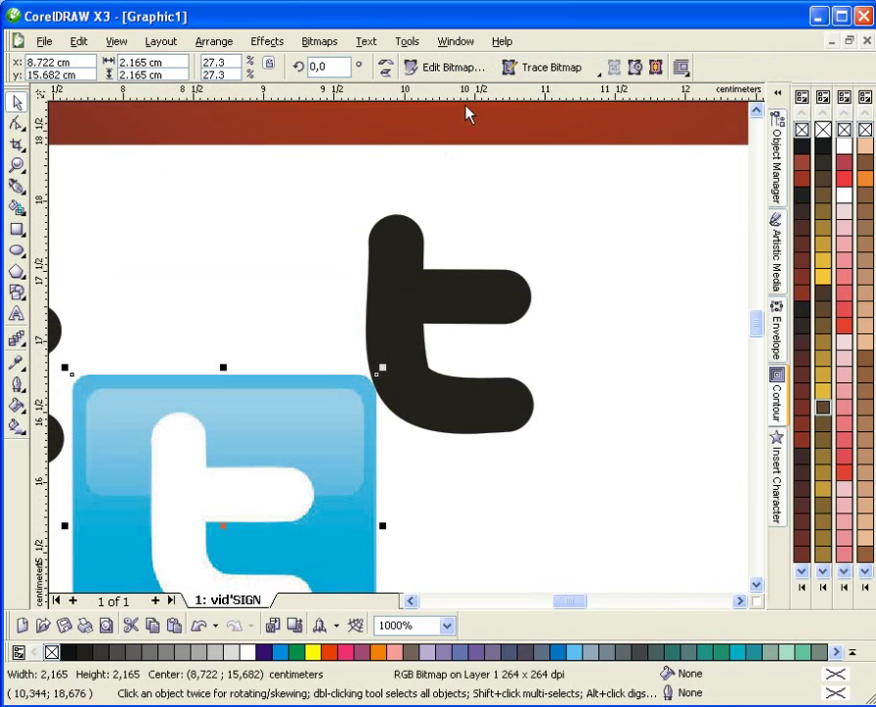
pyautogui.click(542, 70)
pyautogui.press('Return')
pyautogui.click(432, 485)
pyautogui.scroll(-1, 232, 507)
pyautogui.scroll(1, 399, 368)
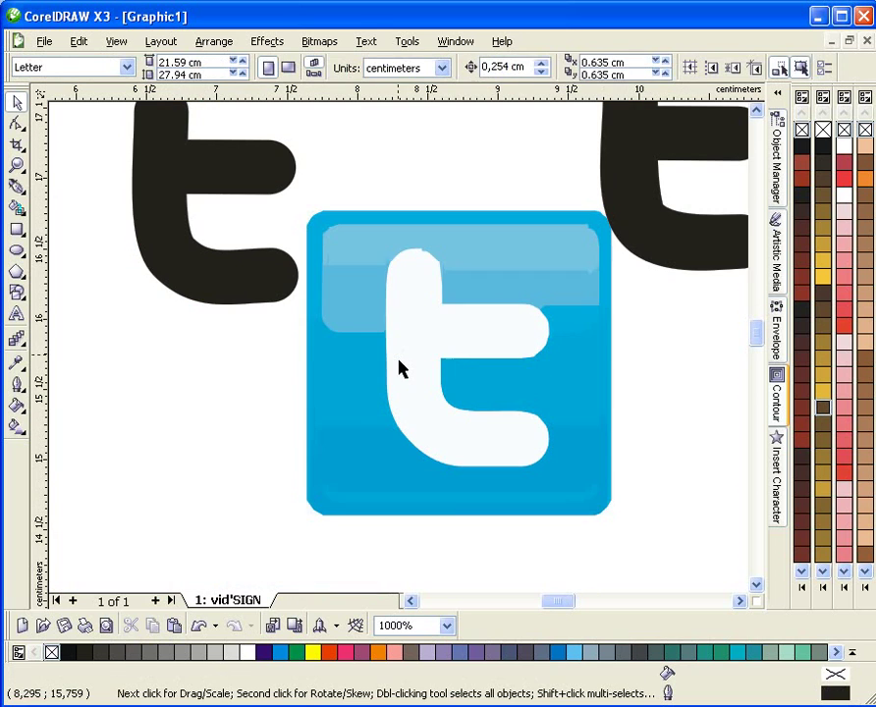
# - Separate the white "t" from the traced logo and delete the remaining blue background shapes
pyautogui.click(399, 368)
pyautogui.click(463, 177)
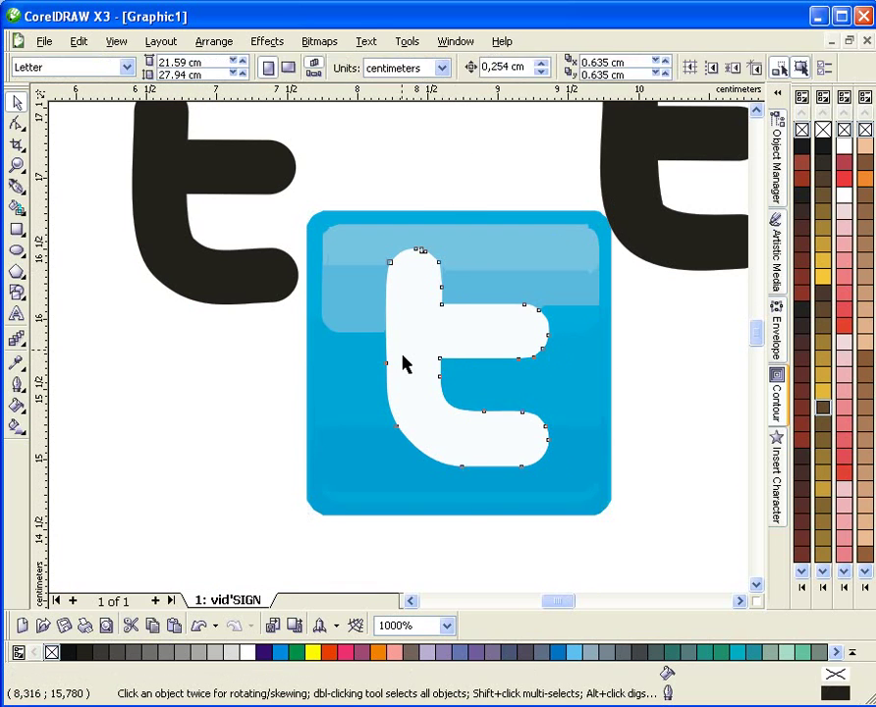
pyautogui.click(457, 354)
pyautogui.moveTo(457, 353); pyautogui.dragTo(342, 400)
pyautogui.moveTo(288, 204); pyautogui.dragTo(664, 555)
pyautogui.press('Delete')
# - Move the white traced "t" and the welded black "t" side by side onto the card's lower part
pyautogui.moveTo(258, 391); pyautogui.dragTo(554, 196)
pyautogui.scroll(-1, 400, 361)
pyautogui.moveTo(455, 421); pyautogui.dragTo(462, 283)
pyautogui.moveTo(526, 424); pyautogui.dragTo(543, 299)
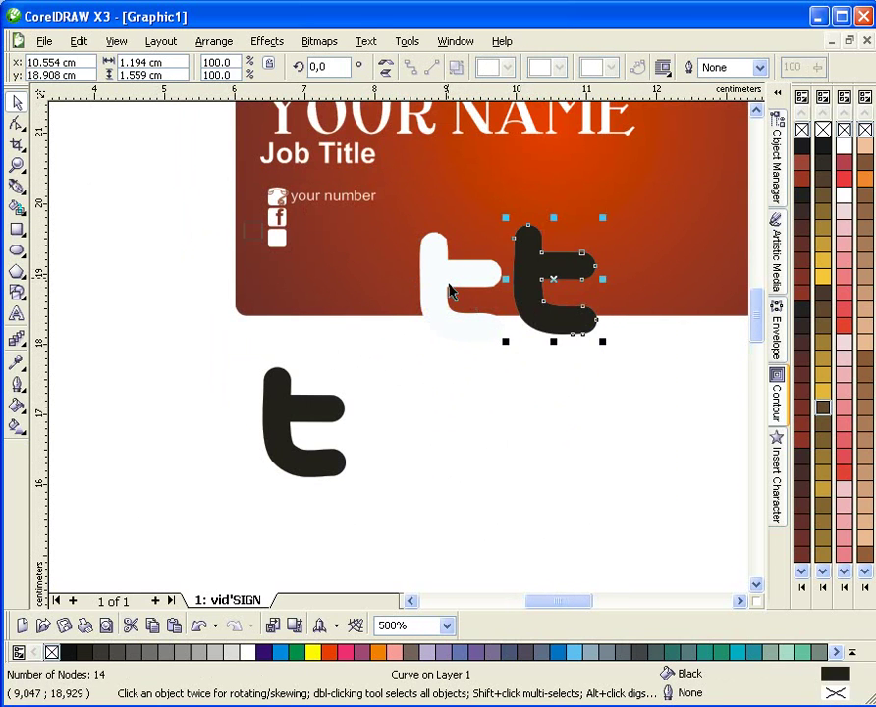
# - Delete the welded black "t" from the card and move the white "t" next to the small icons
pyautogui.click(470, 301)
pyautogui.scroll(1, 416, 365)
pyautogui.click(572, 374)
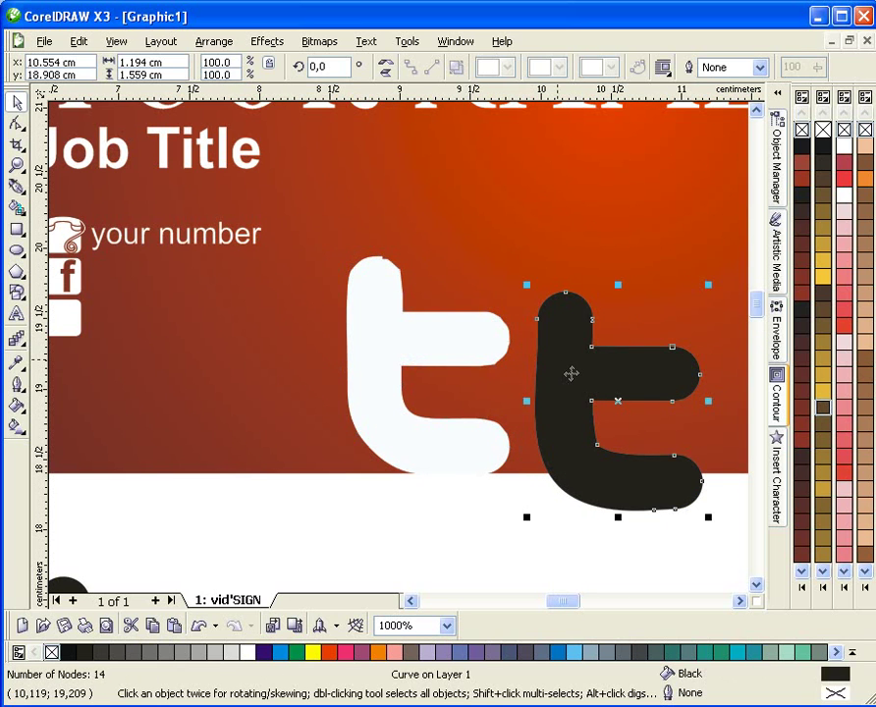
pyautogui.press('Delete')
pyautogui.moveTo(373, 373); pyautogui.dragTo(160, 375)
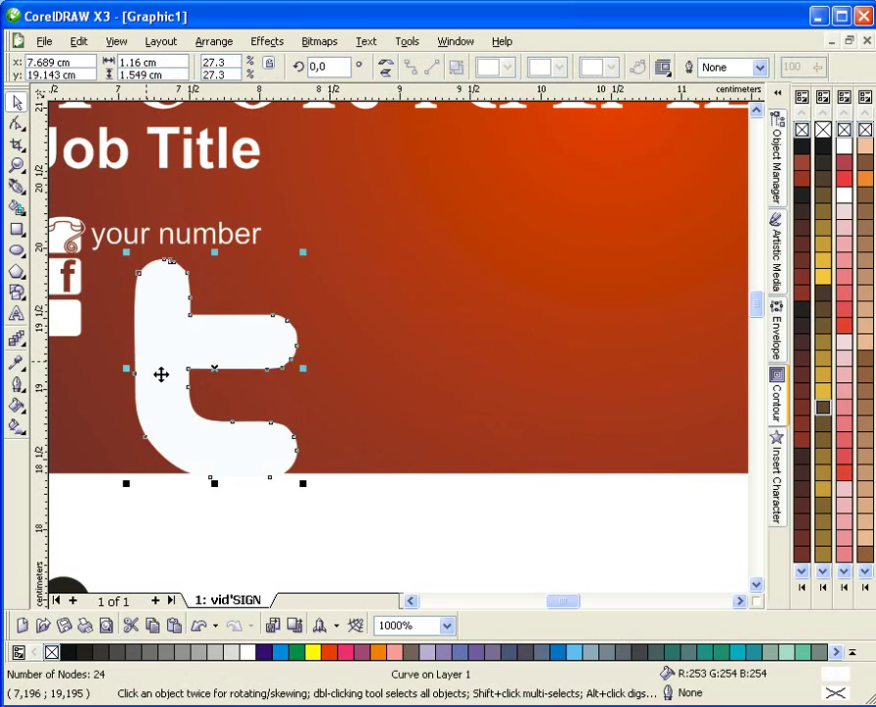
# - Delete the surplus nodes at the top of the white "t" and reshape its cap into a smooth arc
pyautogui.scroll(1, 160, 375)
pyautogui.press('F10')
pyautogui.moveTo(408, 159); pyautogui.dragTo(462, 179)
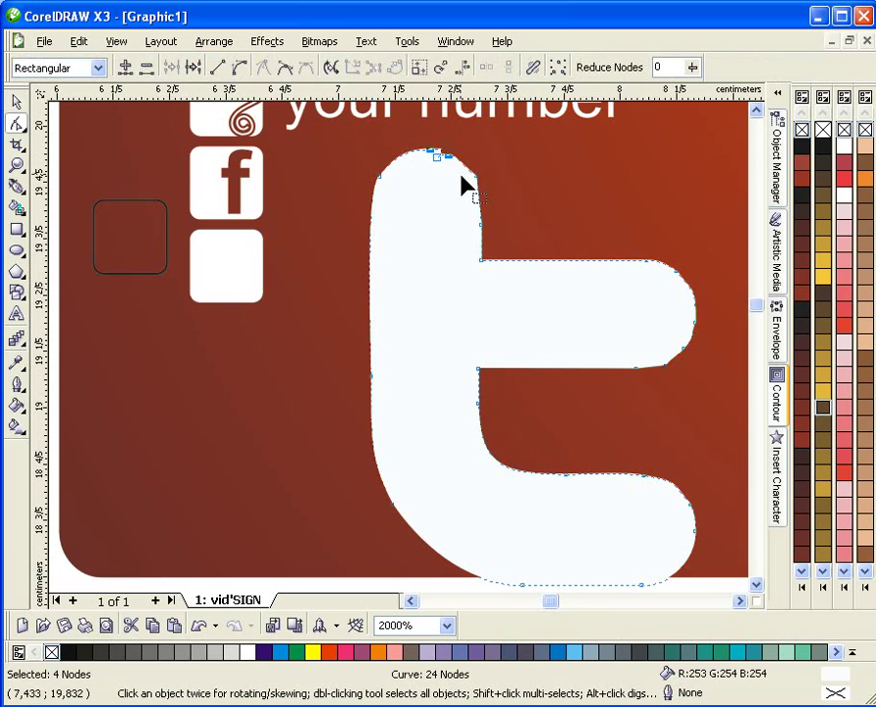
pyautogui.press('Delete')
pyautogui.click(476, 178)
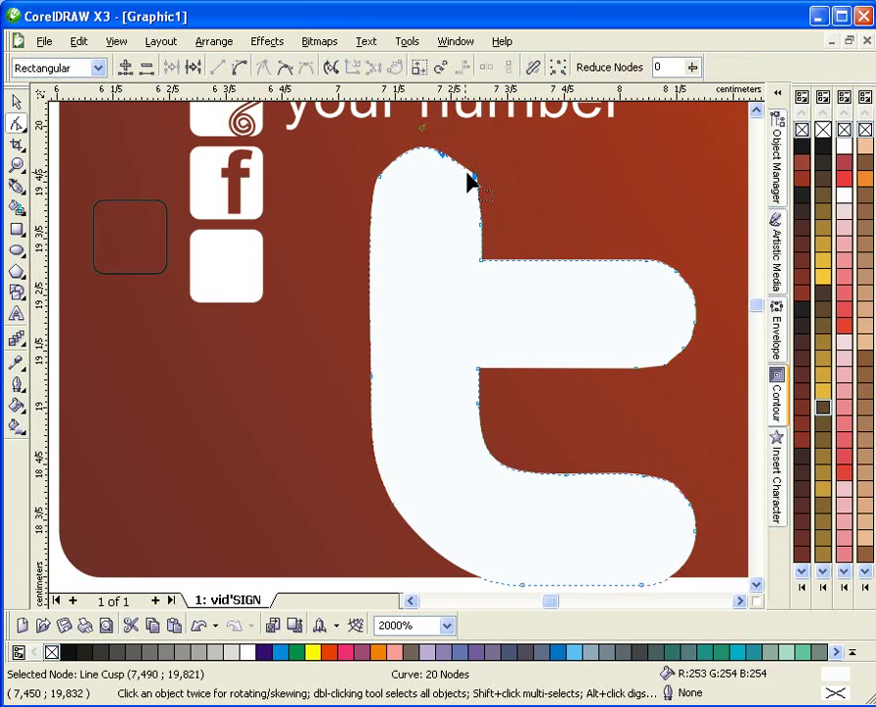
pyautogui.moveTo(446, 157); pyautogui.dragTo(413, 143)
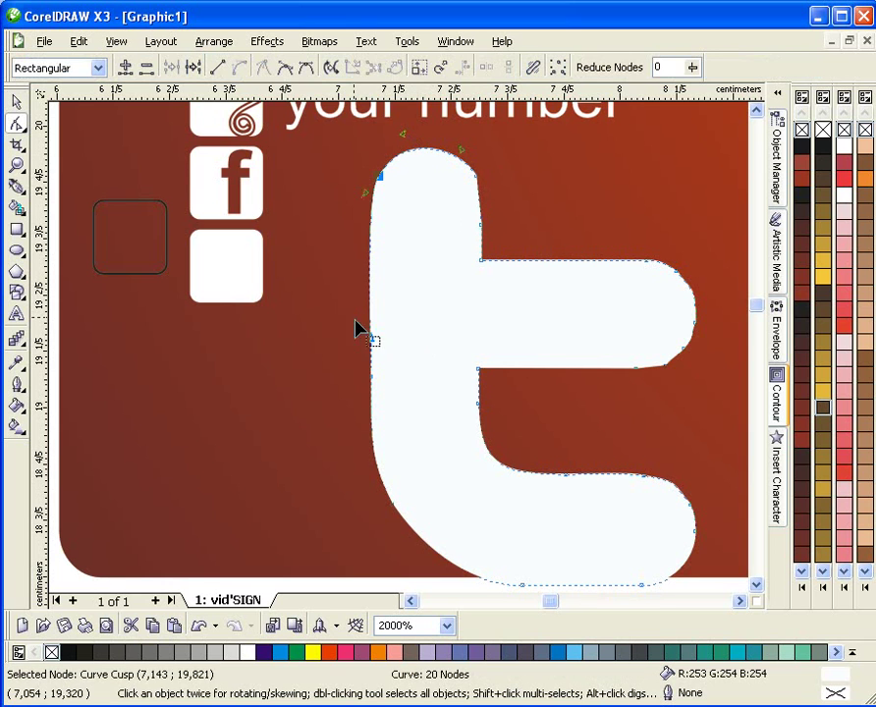
# - Try to delete the node midway along the outer edge of the white "t" stem
pyautogui.moveTo(340, 341); pyautogui.dragTo(408, 395)
pyautogui.press('Delete')
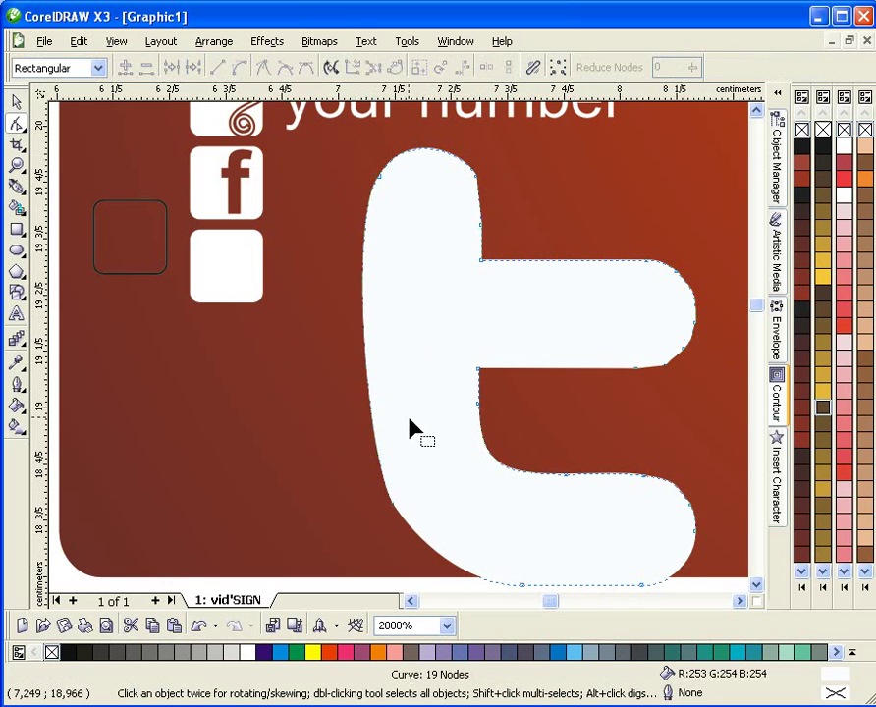
pyautogui.hotkey('ctrl', 'z')
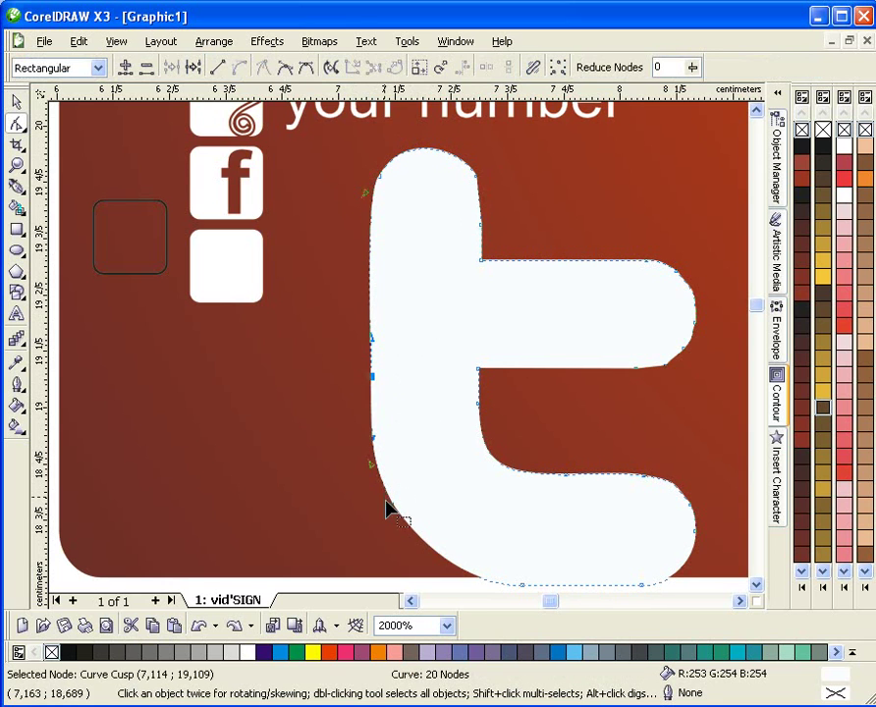
# - Delete the surplus nodes around the end of the white "t" crossbar and reshape it into an even round cap
pyautogui.scroll(-2, 531, 500)
pyautogui.hscroll(2, 450, 262)
pyautogui.moveTo(552, 272)
pyautogui.mouseDown()
pyautogui.moveTo(580, 250)
pyautogui.moveTo(578, 285)
pyautogui.moveTo(559, 263)
pyautogui.moveTo(558, 276)
pyautogui.mouseUp()
pyautogui.press('Delete')
pyautogui.press('Delete')
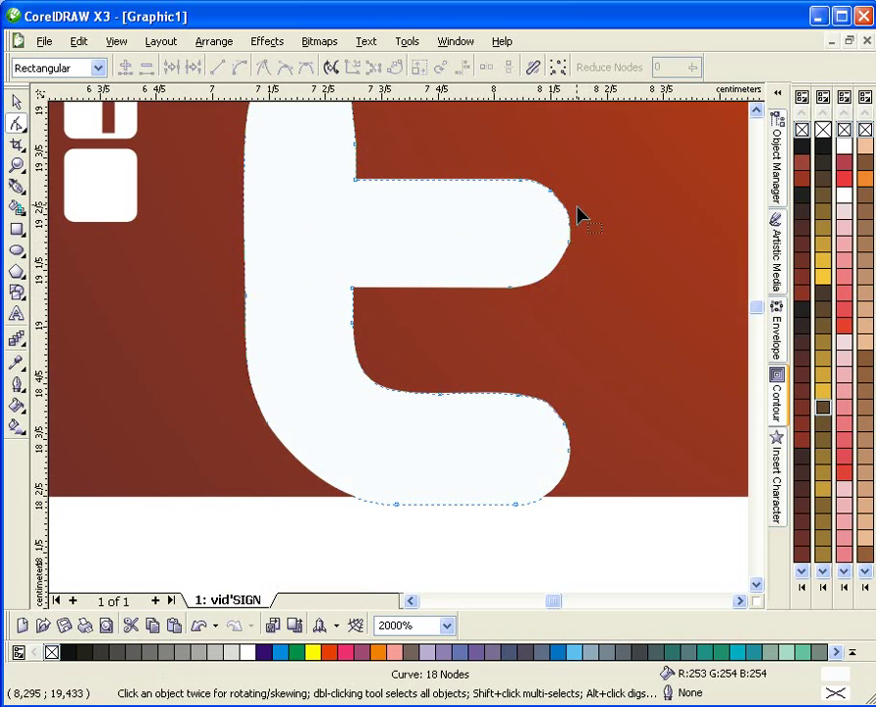
pyautogui.moveTo(528, 203); pyautogui.dragTo(528, 203)
pyautogui.press('Delete')
pyautogui.click(567, 242)
pyautogui.press('Delete')
pyautogui.click(520, 181)
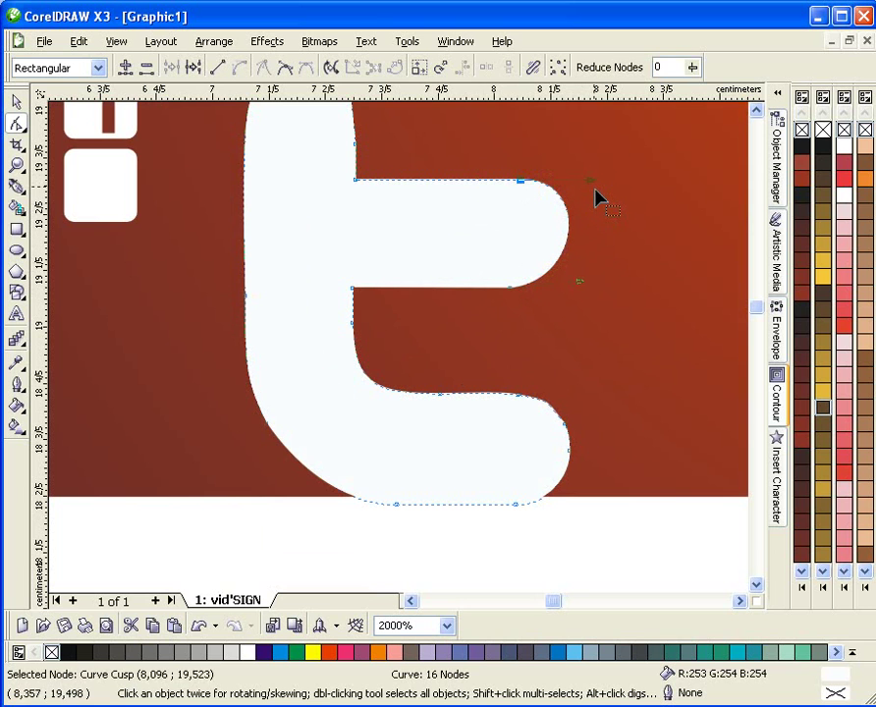
pyautogui.moveTo(586, 287); pyautogui.dragTo(594, 291)
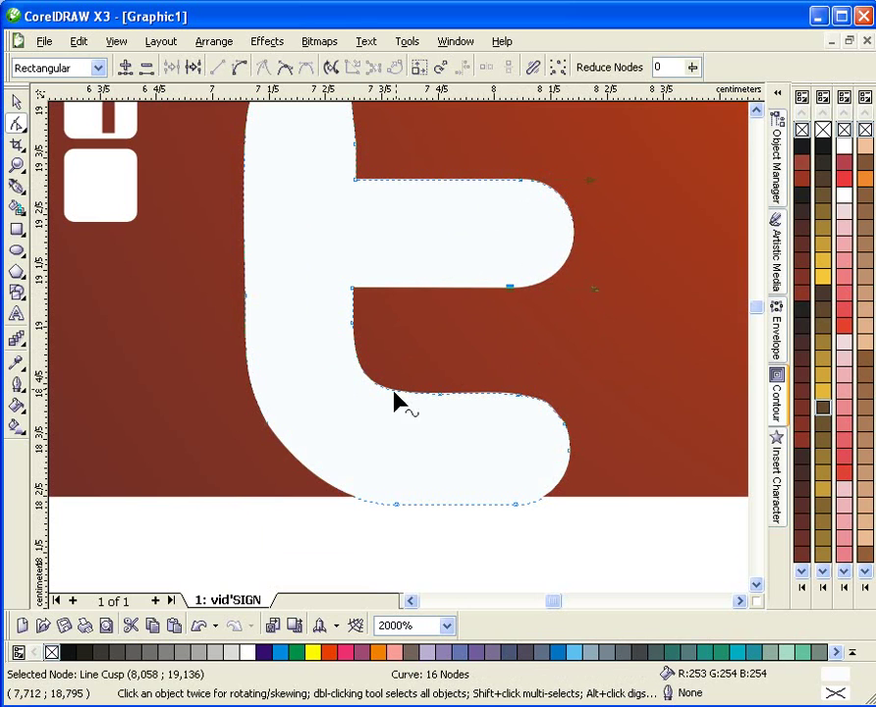
# - Delete the extra node on the rounded end of the foot and shift the white "t" slightly upward
pyautogui.click(564, 434)
pyautogui.press('Delete')
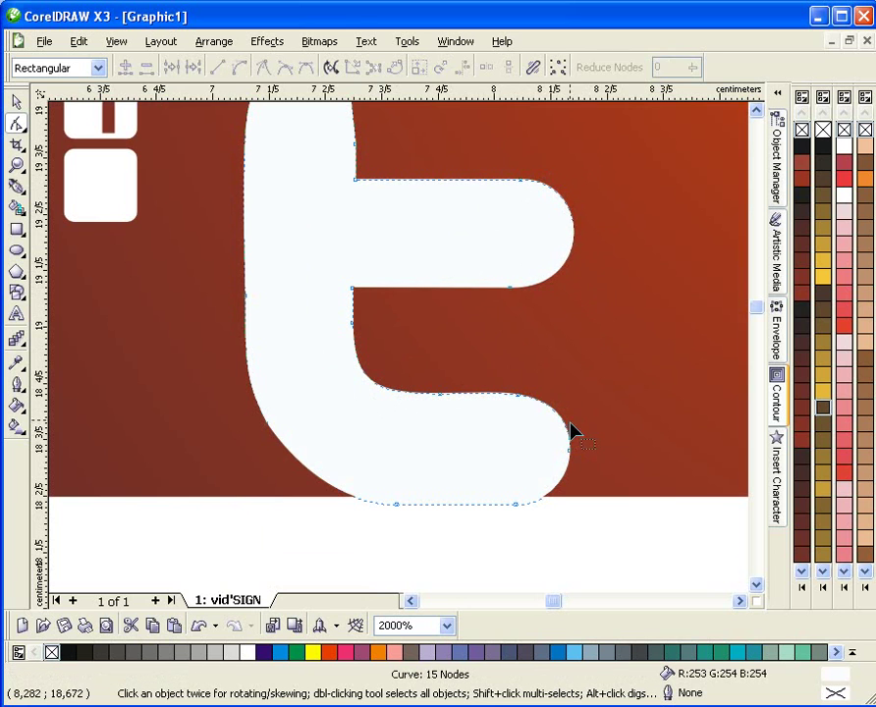
pyautogui.scroll(-2, 453, 408)
pyautogui.press('space')
pyautogui.scroll(1, 495, 308)
pyautogui.moveTo(495, 307); pyautogui.dragTo(490, 296)
# - Delete one more surplus node from the white "t" and adjust the two nodes where its top cap meets the stem
pyautogui.press('F10')
pyautogui.click(499, 241)
pyautogui.press('Delete')
pyautogui.scroll(2, 500, 241)
pyautogui.moveTo(404, 296); pyautogui.dragTo(422, 309)
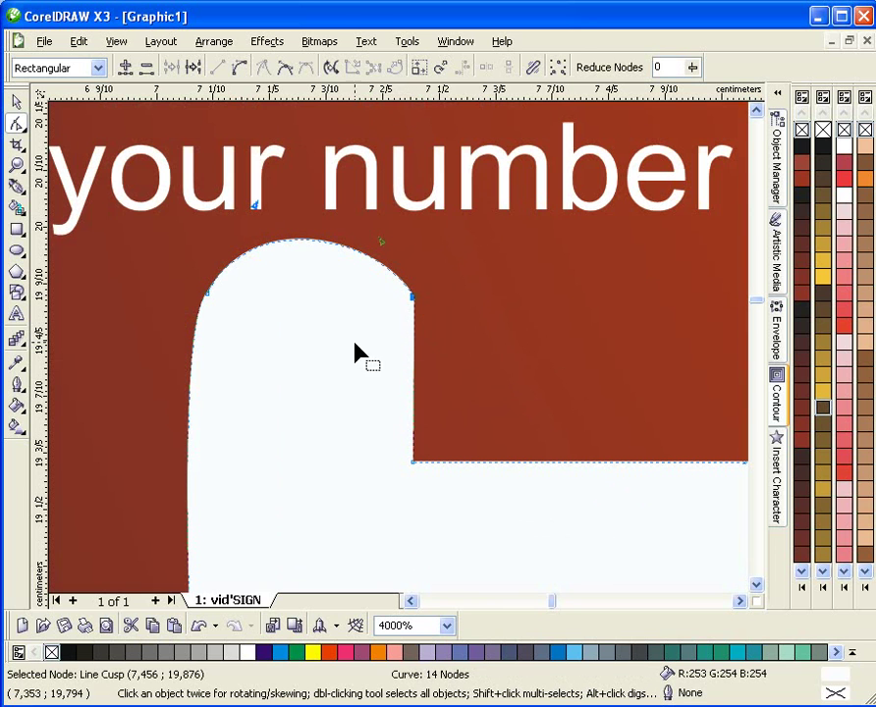
pyautogui.moveTo(208, 294); pyautogui.dragTo(206, 297)
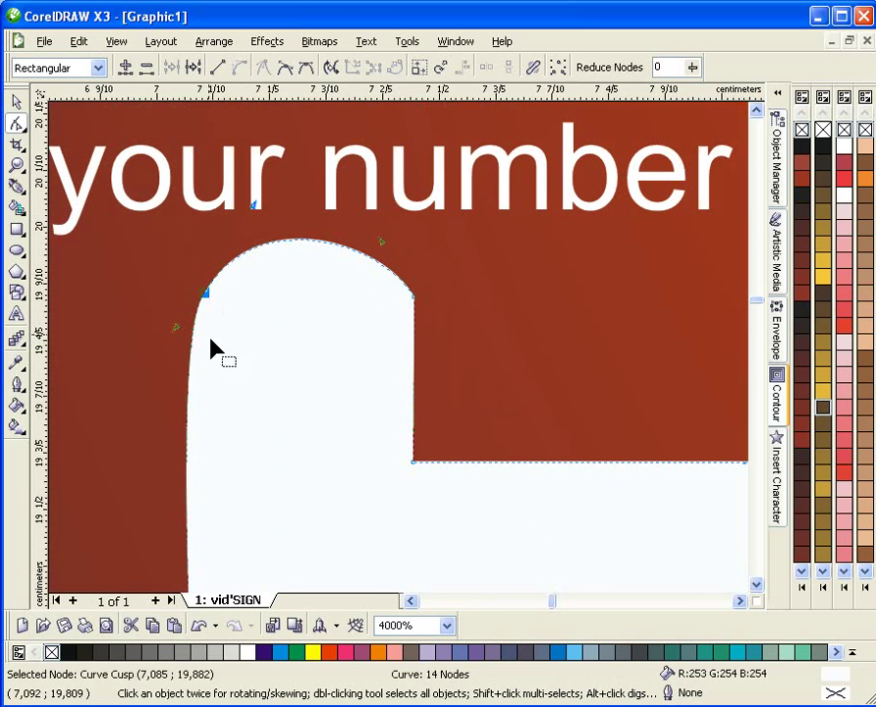
# - Move the white "t" onto the blank rounded square below the Facebook icon, fill it red and centre it there
pyautogui.scroll(-2, 205, 324)
pyautogui.press('space')
pyautogui.moveTo(577, 307); pyautogui.dragTo(343, 370)
pyautogui.scroll(2, 343, 370)
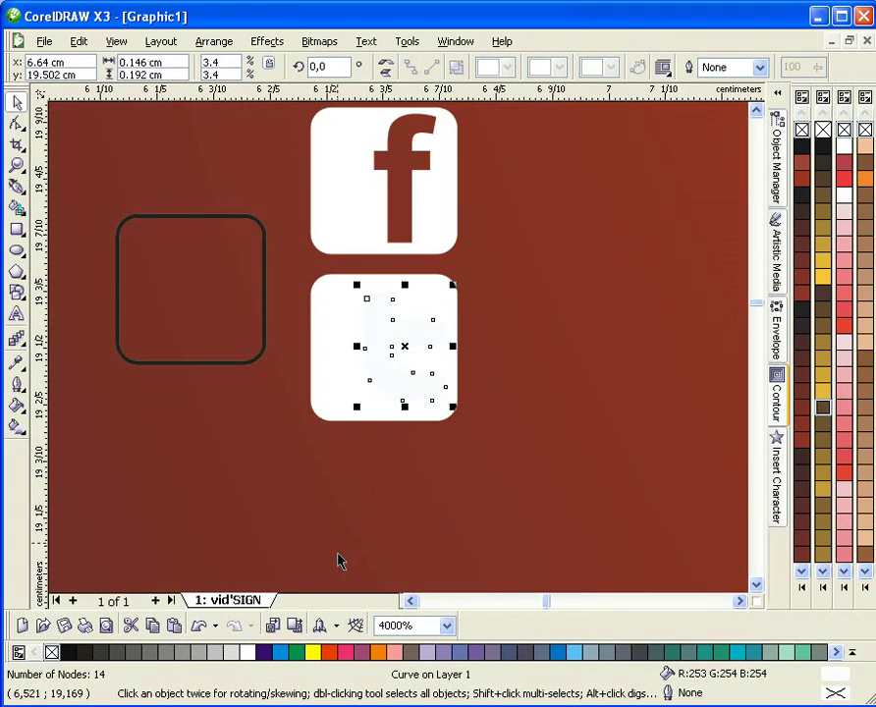
pyautogui.click(328, 652)
pyautogui.moveTo(363, 300); pyautogui.dragTo(350, 287)
pyautogui.moveTo(413, 339); pyautogui.dragTo(402, 338)
# - Cut the red "t" out of the white rounded square and delete the spare black-outlined rounded square beside the icons
pyautogui.keyDown('shift'); pyautogui.click(441, 305); pyautogui.keyUp('shift')
pyautogui.click(608, 67)
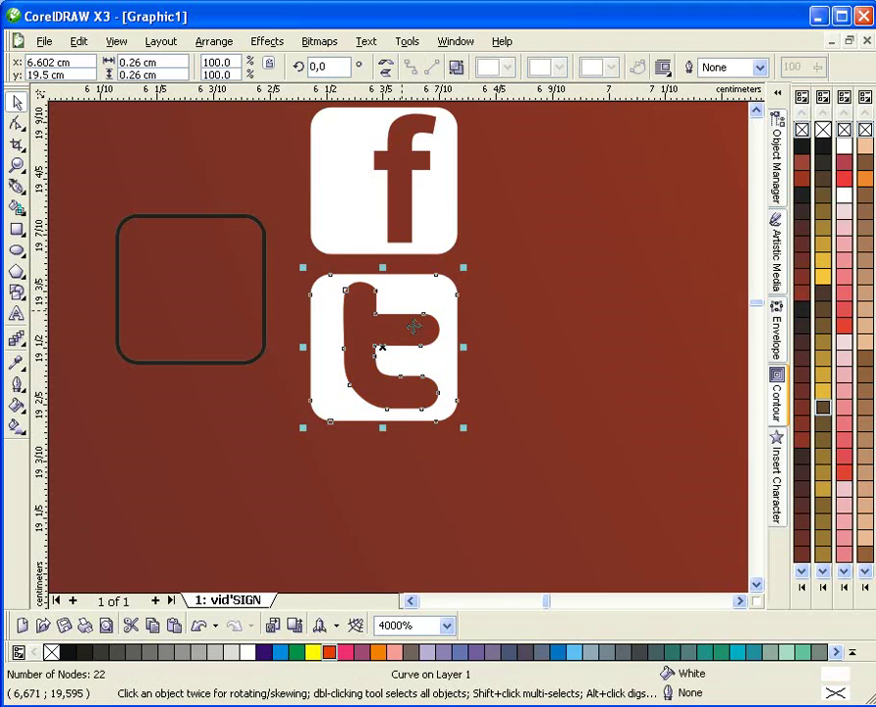
pyautogui.scroll(-1, 478, 347)
pyautogui.click(343, 356)
pyautogui.press('Delete')
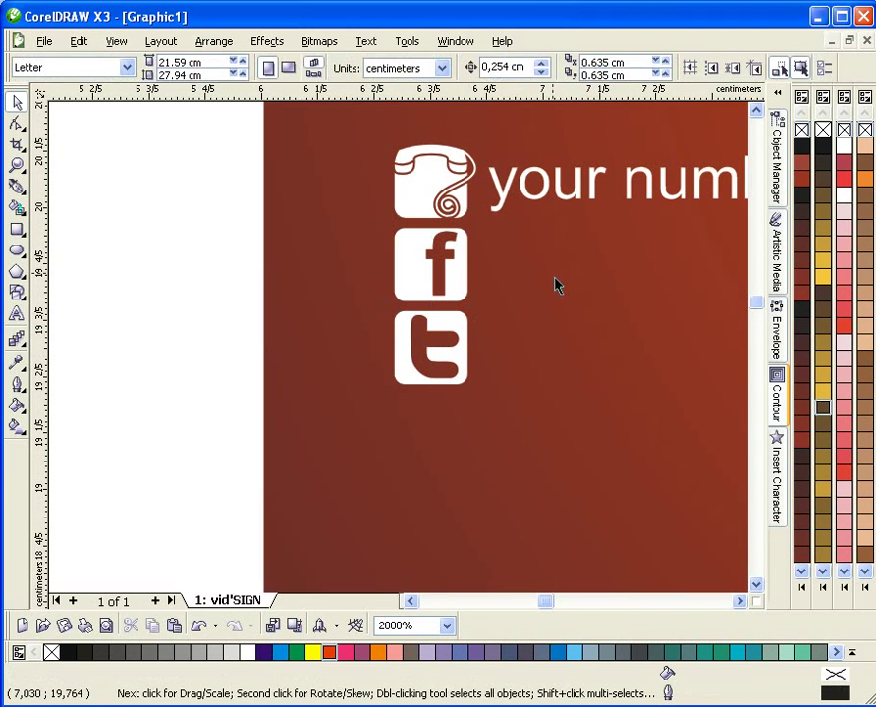
# - Duplicate the "your number" text beside the Facebook icon and change the copy to "on.fb.me/your_name"
pyautogui.scroll(-1, 403, 360)
pyautogui.scroll(2, 377, 345)
pyautogui.scroll(-1, 402, 362)
pyautogui.moveTo(310, 245); pyautogui.dragTo(314, 399)
pyautogui.press('F8')
pyautogui.hotkey('ctrl', 'a')
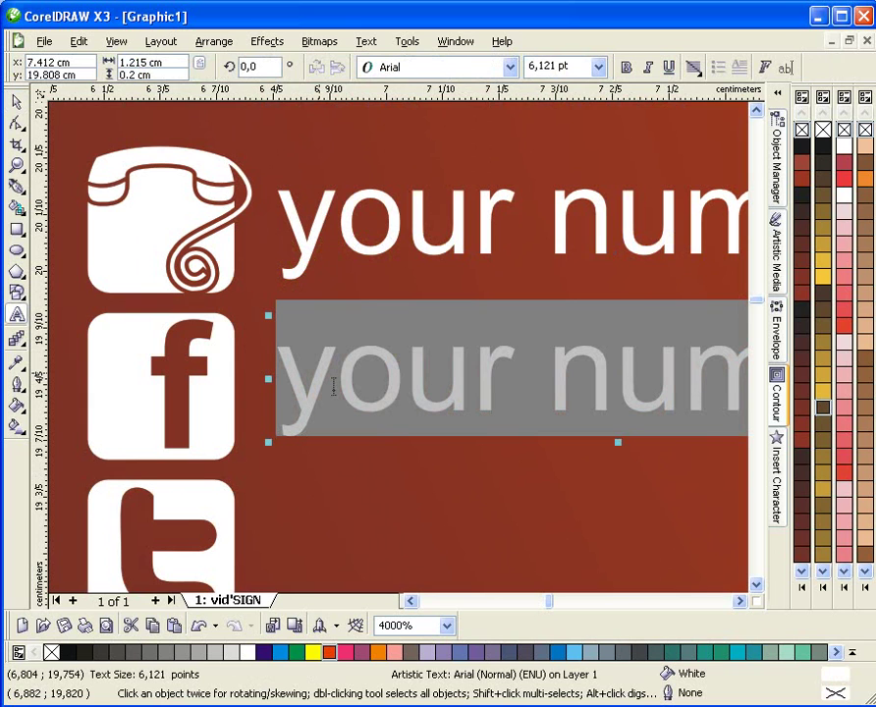
pyautogui.write('on')
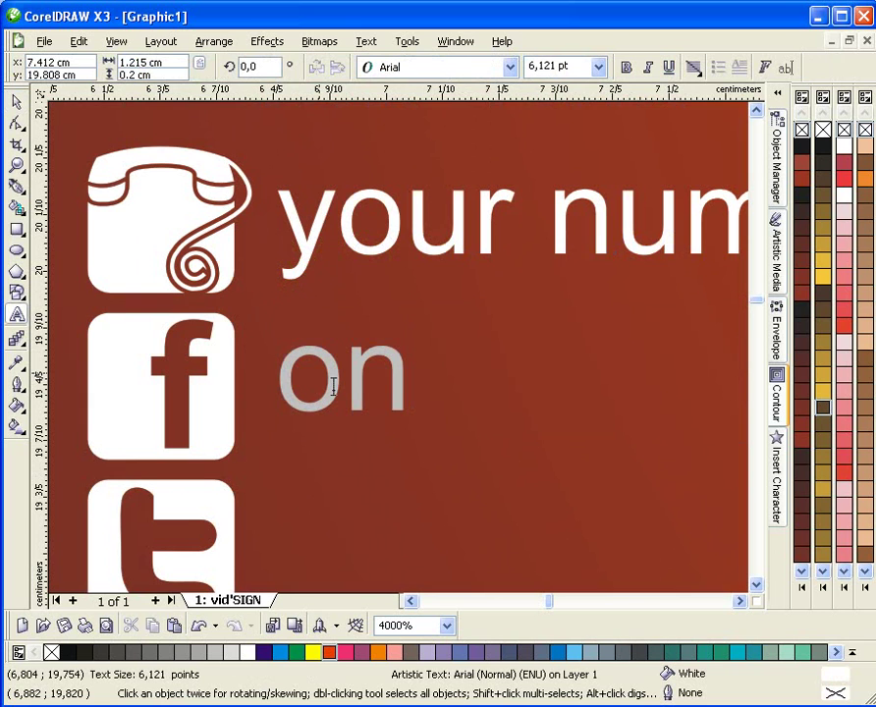
pyautogui.write('.fb.m')
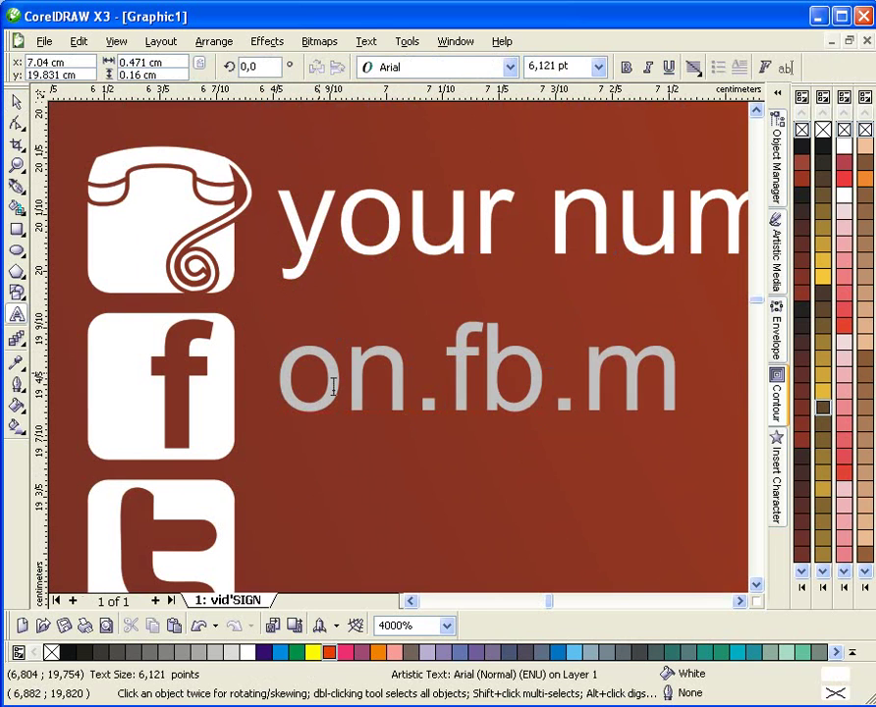
pyautogui.write('e/')
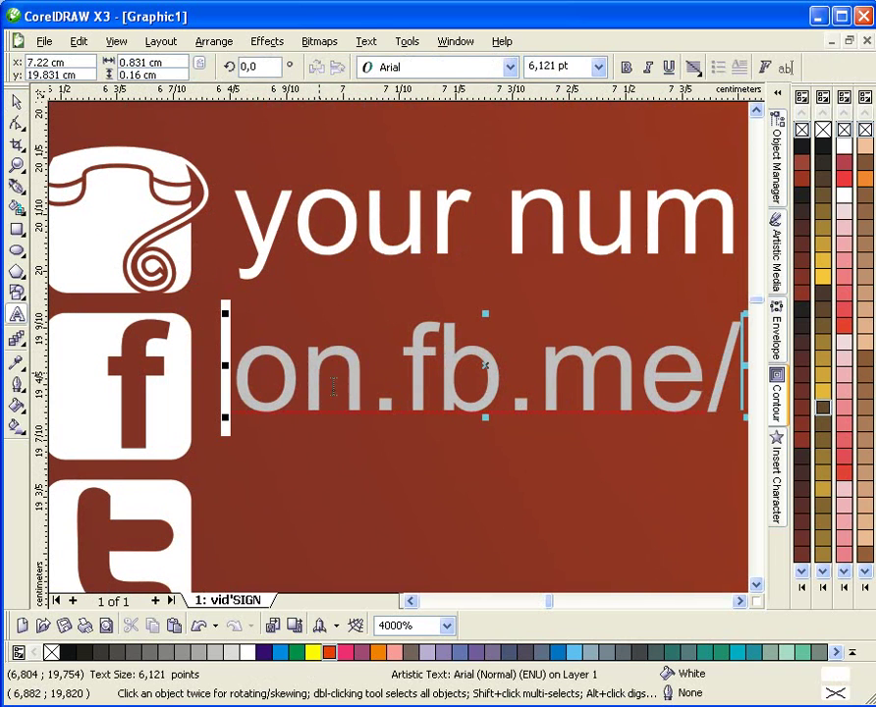
pyautogui.write('your')
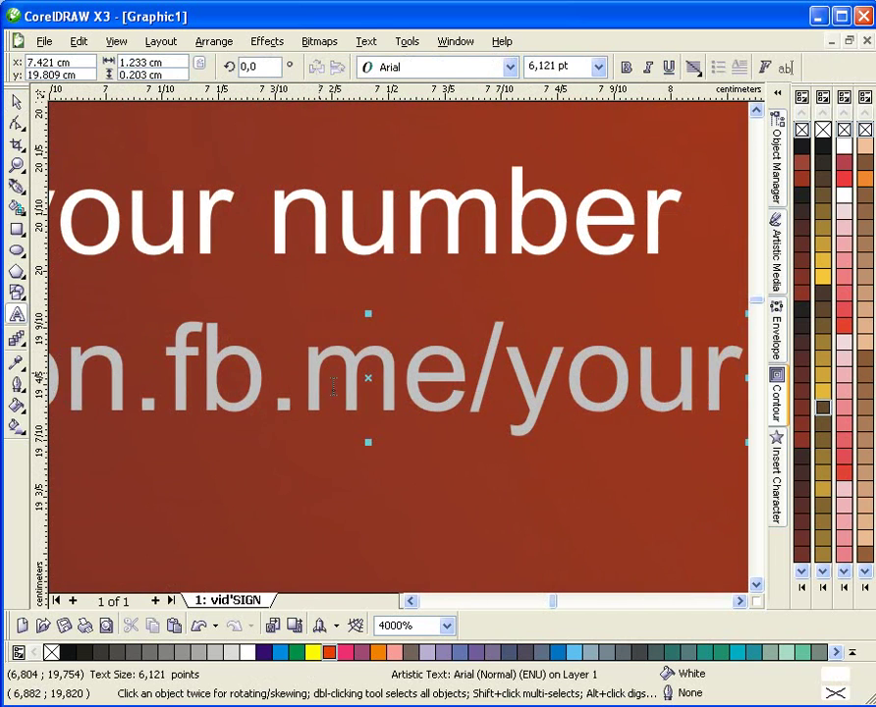
pyautogui.write('_name')
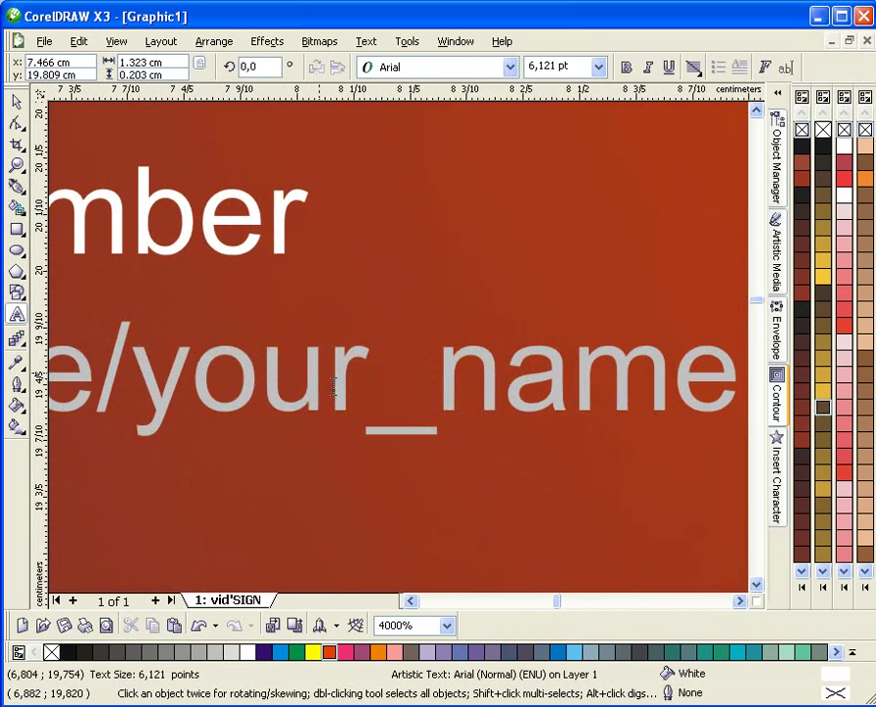
pyautogui.hotkey('ctrl', 'space')
pyautogui.scroll(-1, 333, 388)
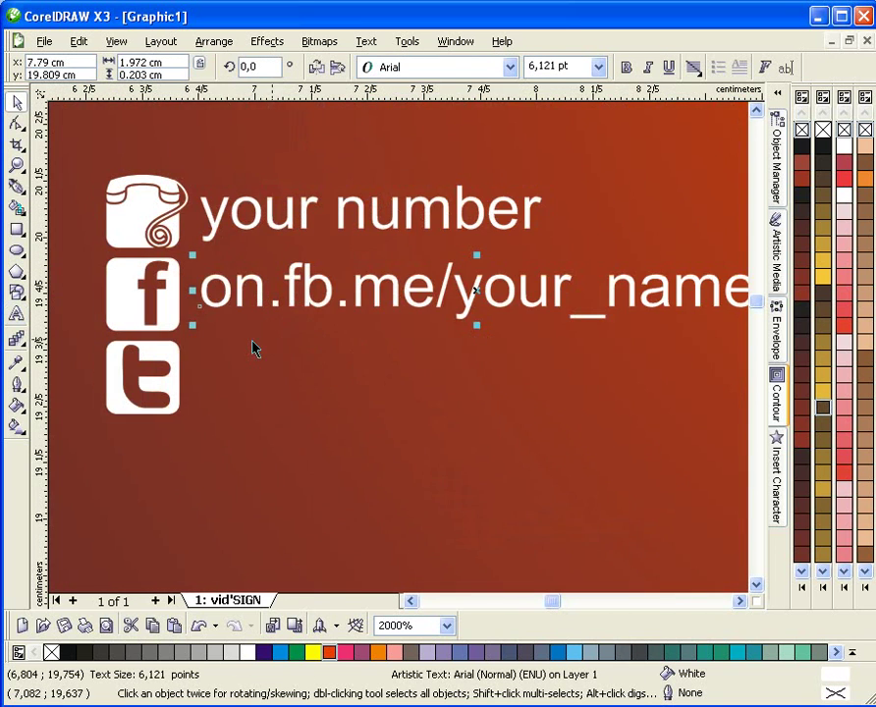
pyautogui.scroll(1, 313, 356)
pyautogui.moveTo(450, 286); pyautogui.dragTo(453, 452)
pyautogui.doubleClick(453, 452)
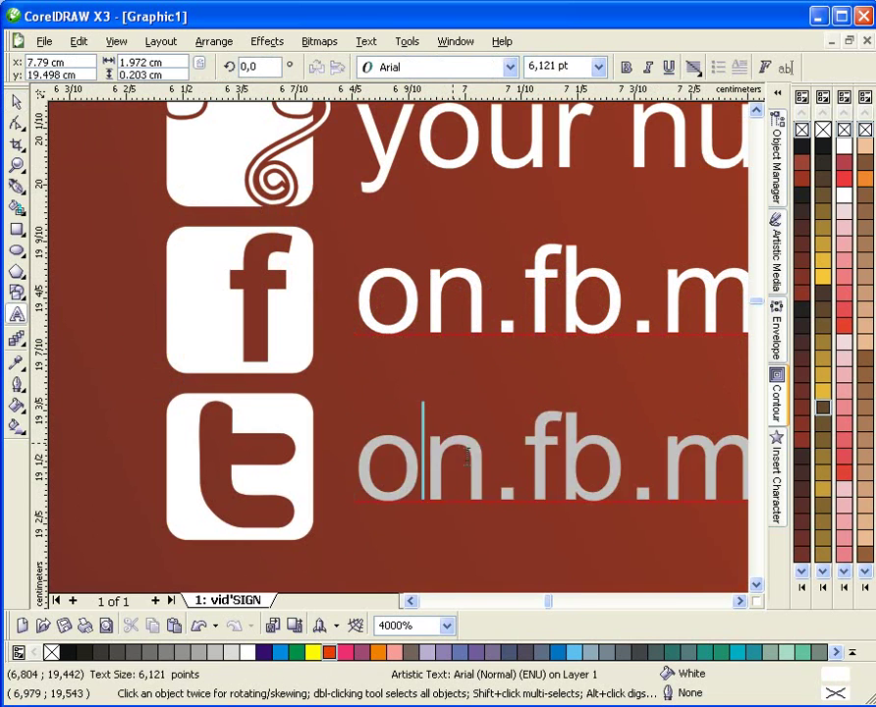
pyautogui.hotkey('ctrl', 'a')
pyautogui.write('@')
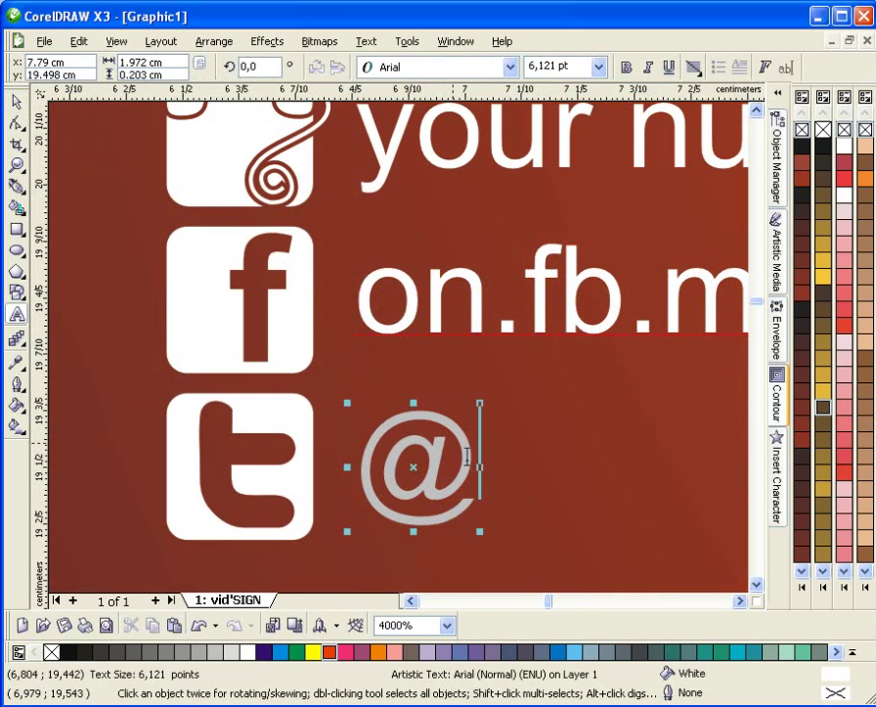
pyautogui.write('your_')
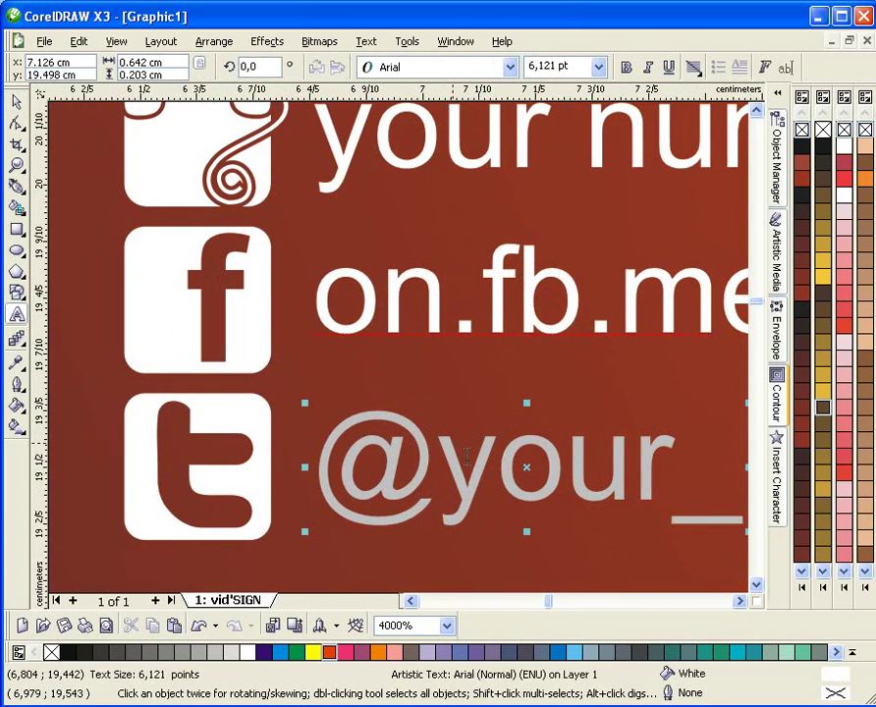
pyautogui.write('name')
pyautogui.hotkey('ctrl', 'space')
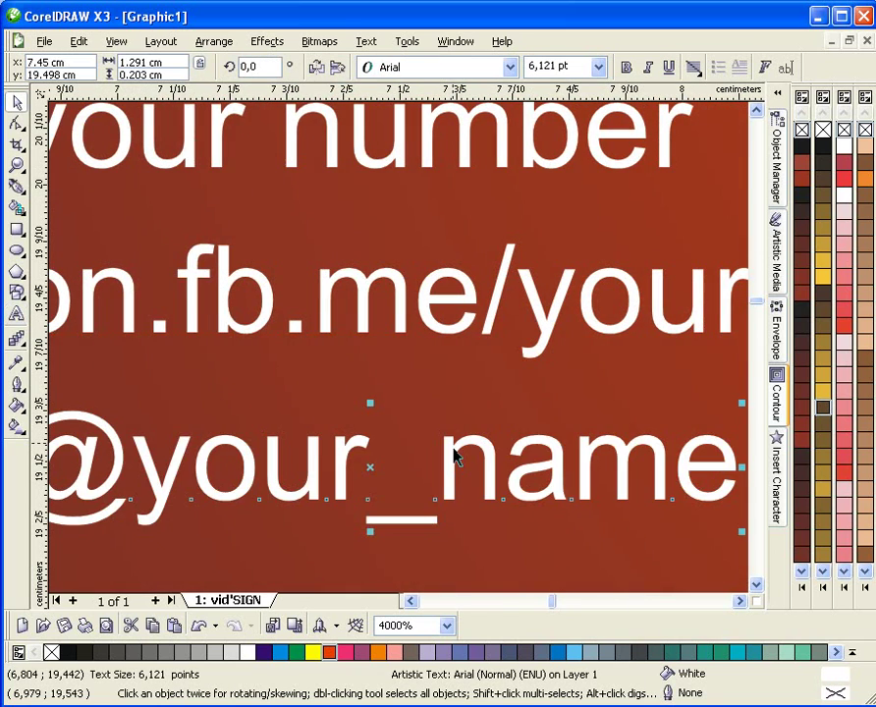
# - Examine the card's overall layout, including the contact lines and the empty area above the name
pyautogui.scroll(-2, 466, 457)
pyautogui.click(143, 290)
pyautogui.scroll(-1, 422, 355)
pyautogui.scroll(1, 423, 355)
pyautogui.scroll(-2, 404, 362)
pyautogui.scroll(1, 157, 296)
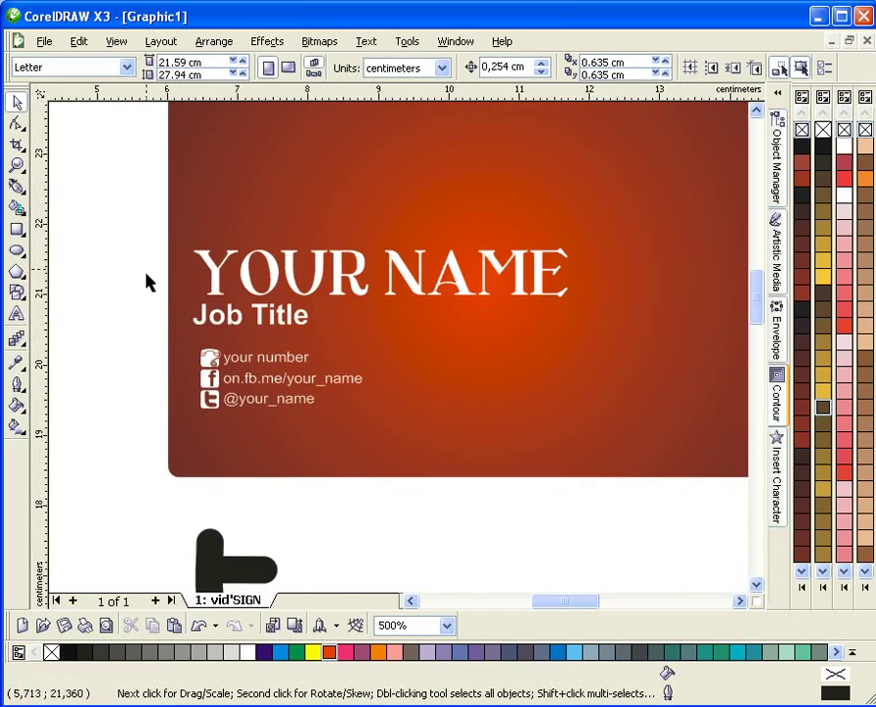
pyautogui.scroll(-1, 406, 360)
pyautogui.scroll(1, 399, 361)
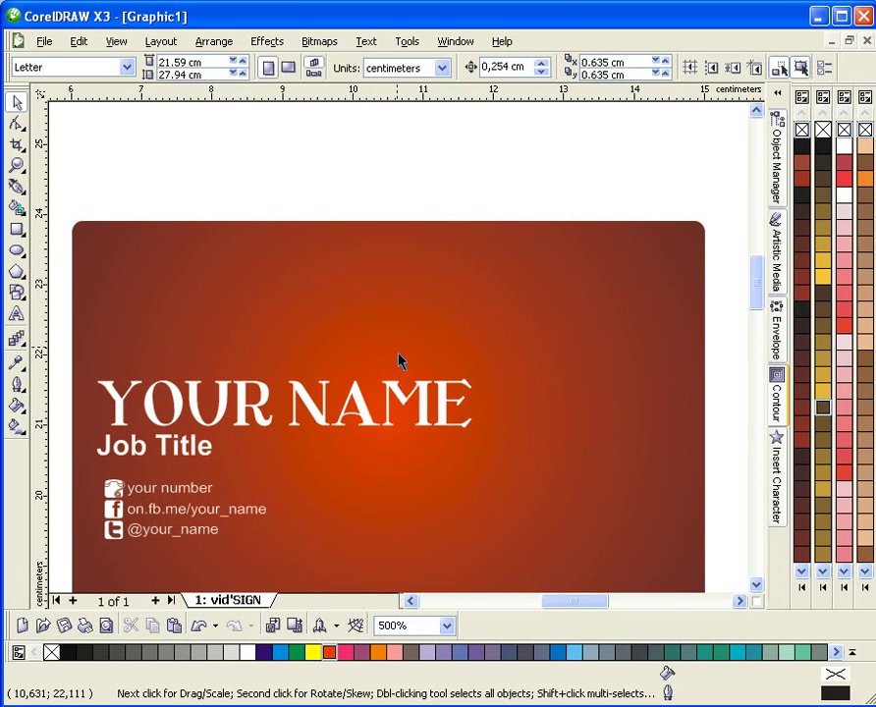
pyautogui.scroll(1, 401, 359)
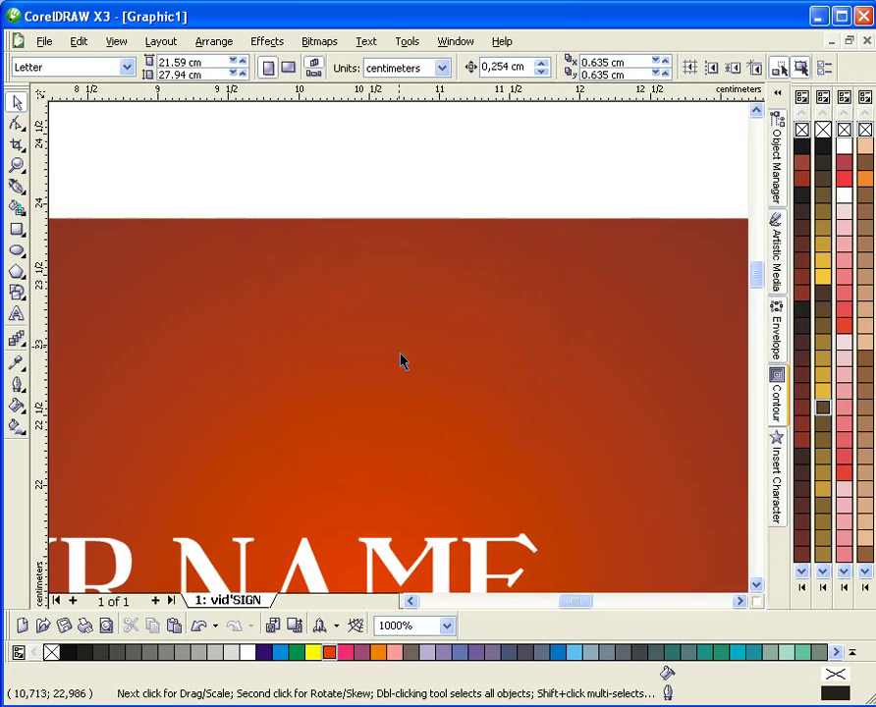
pyautogui.scroll(1, 442, 373)
pyautogui.scroll(-1, 400, 361)
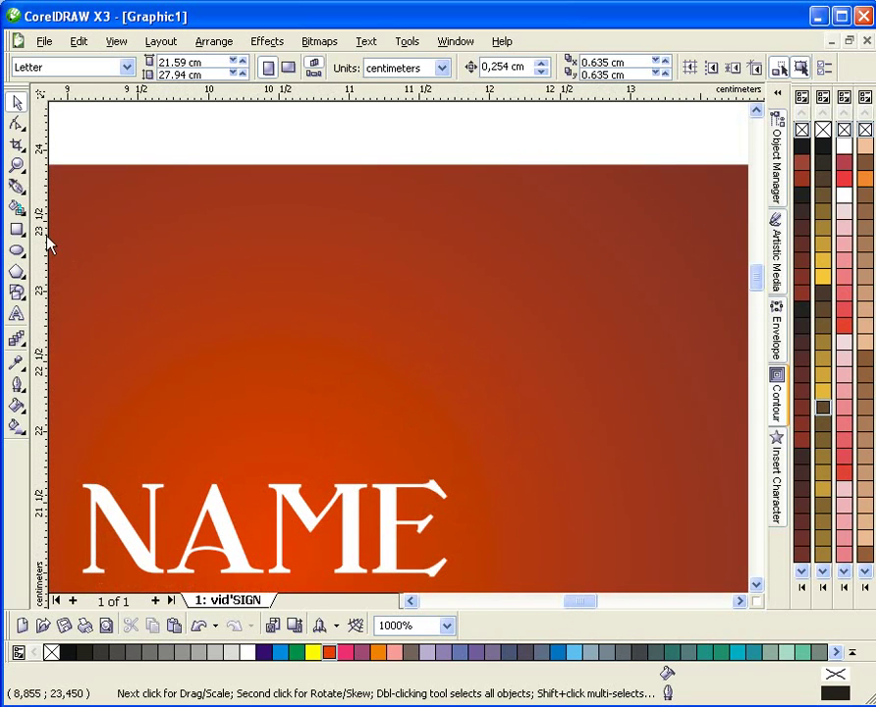
# - Add the artistic text "COMP" in capitals to the empty area above the name
pyautogui.click(16, 314)
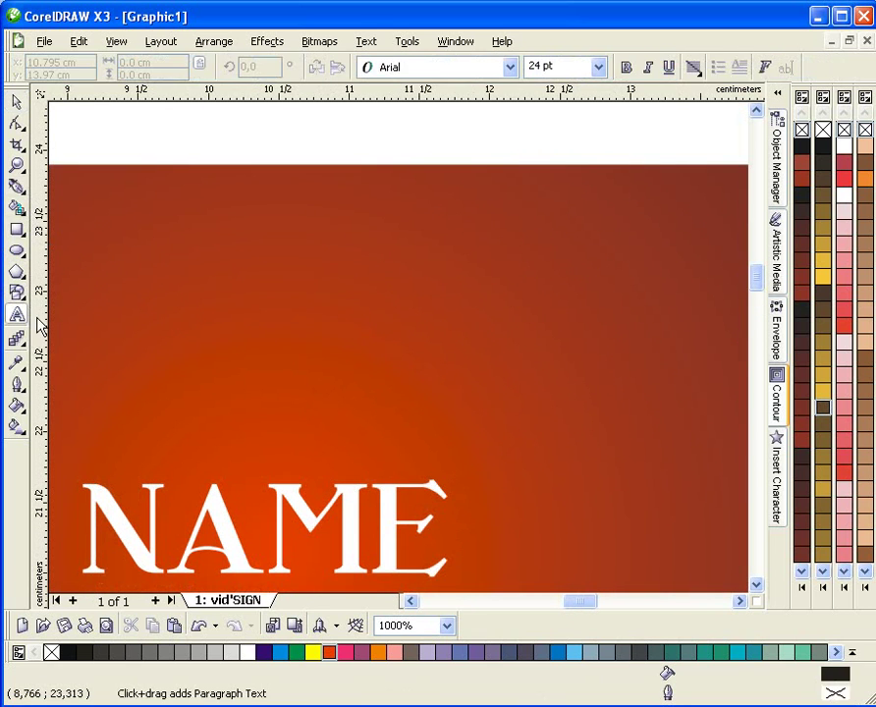
pyautogui.click(181, 317)
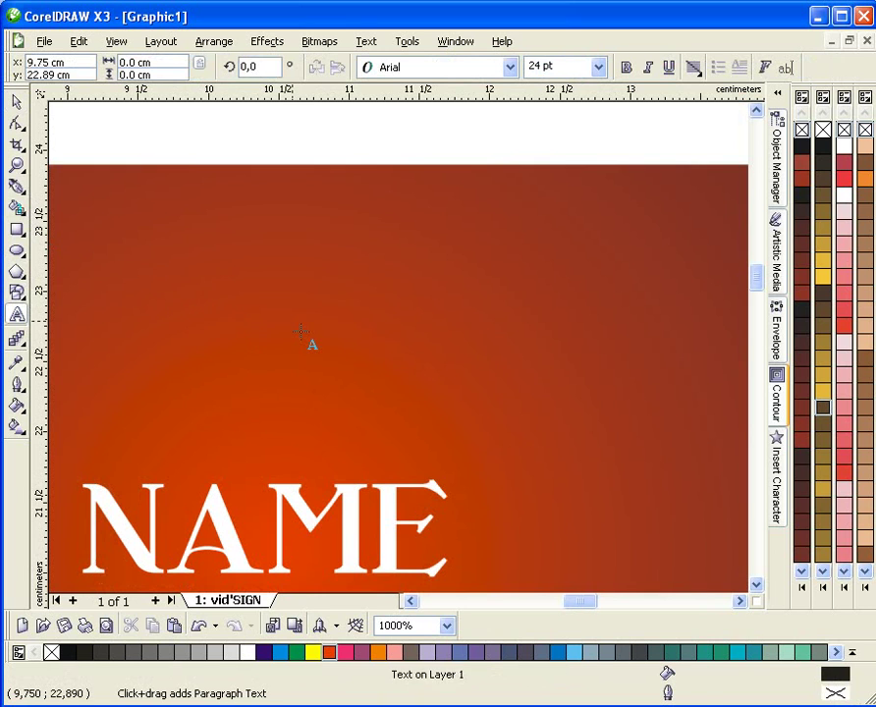
pyautogui.write('comp')
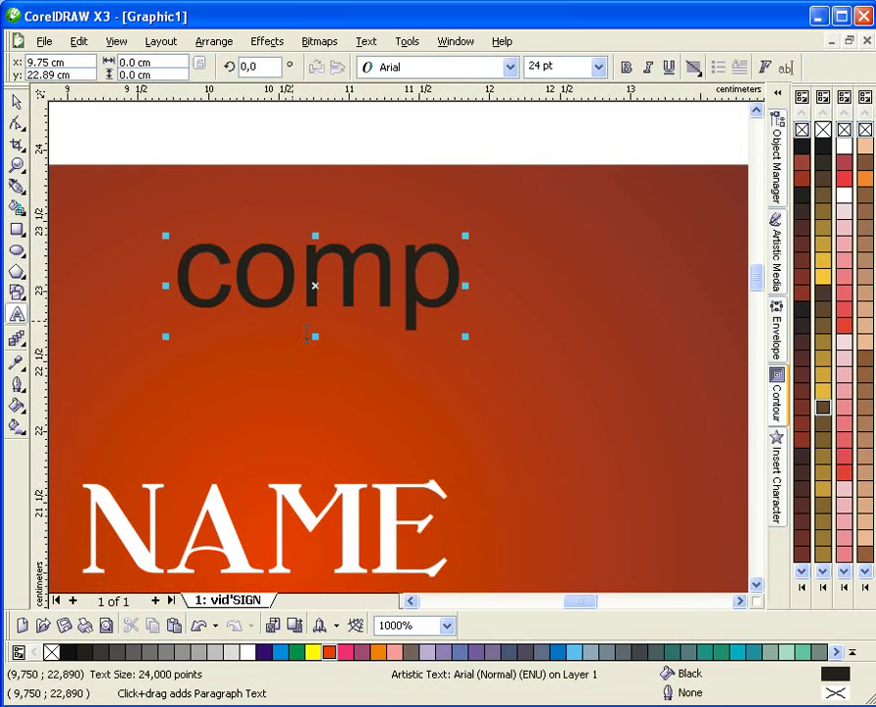
pyautogui.press('BackSpace')
pyautogui.press('BackSpace')
pyautogui.press('BackSpace')
pyautogui.press('BackSpace')
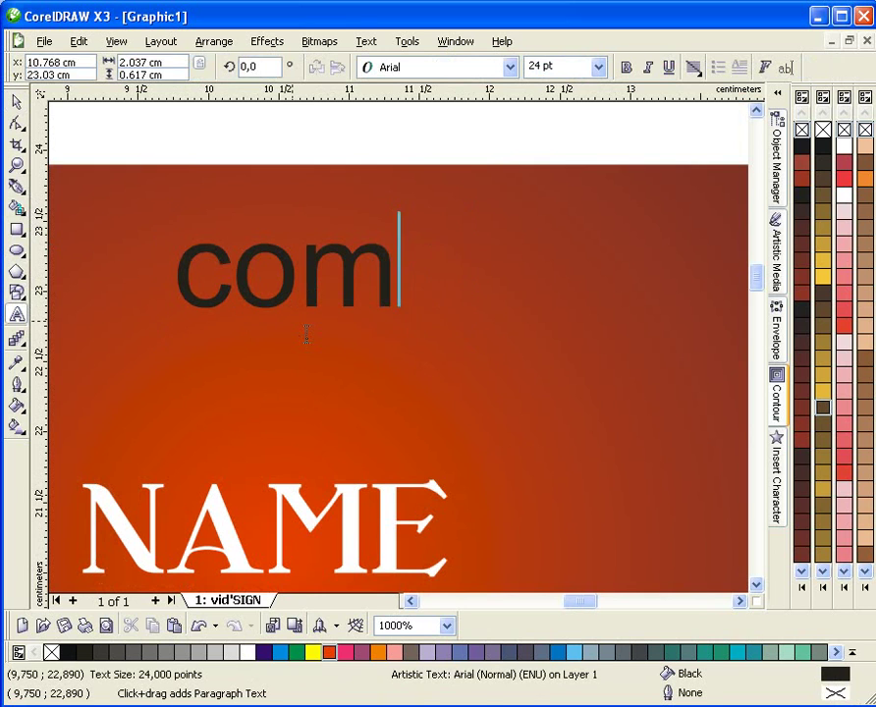
pyautogui.write('COMP')
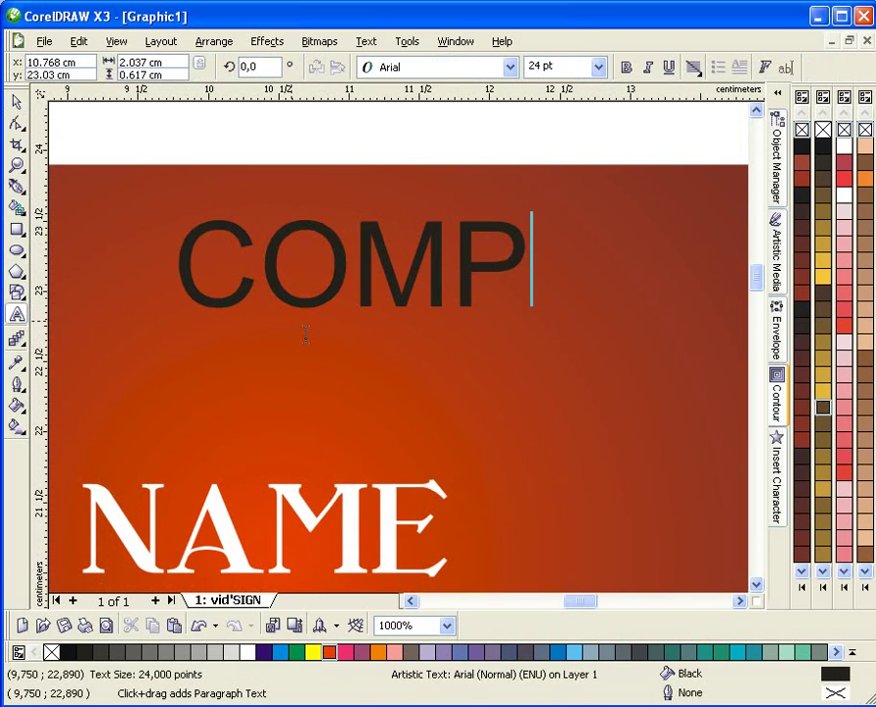
pyautogui.hotkey('ctrl', 'space')
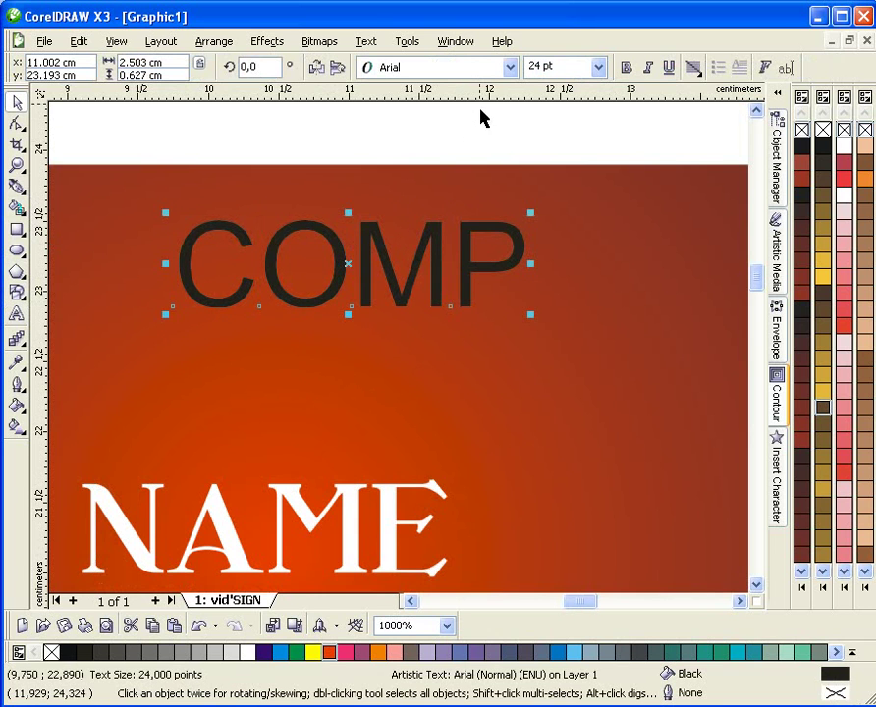
# - Set the "COMP" text in Arial Black, stretch it to about 0.68 cm high and move it slightly down and left
pyautogui.click(510, 67)
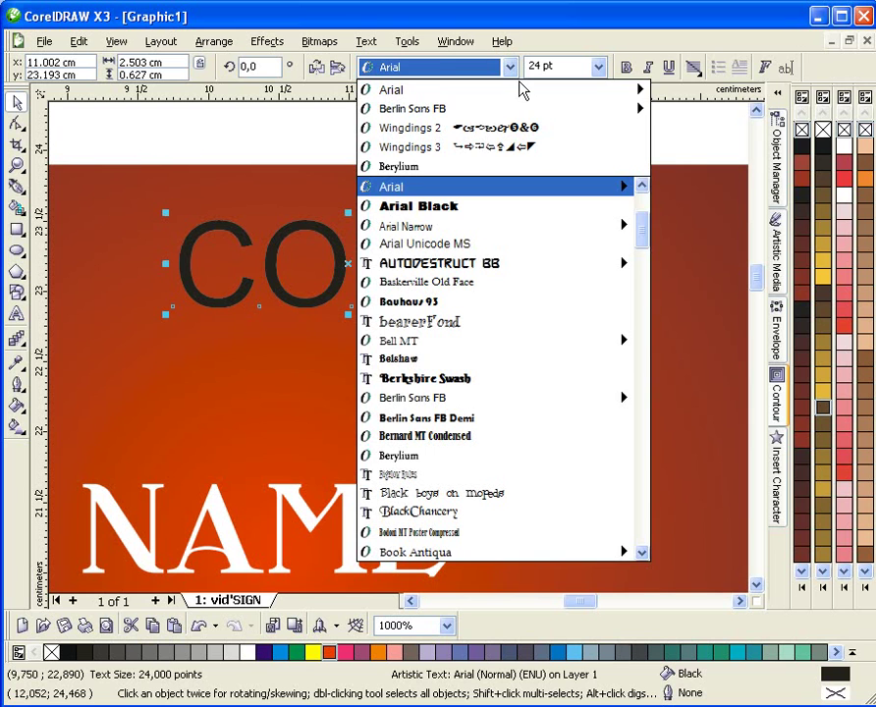
pyautogui.click(464, 208)
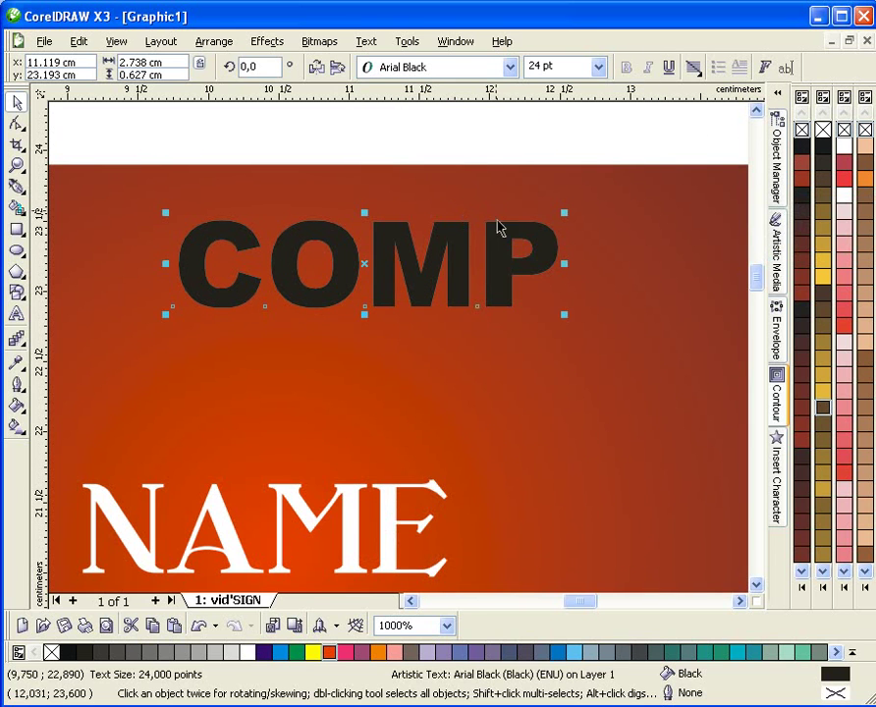
pyautogui.moveTo(365, 316); pyautogui.dragTo(365, 324)
pyautogui.moveTo(409, 266); pyautogui.dragTo(390, 285)
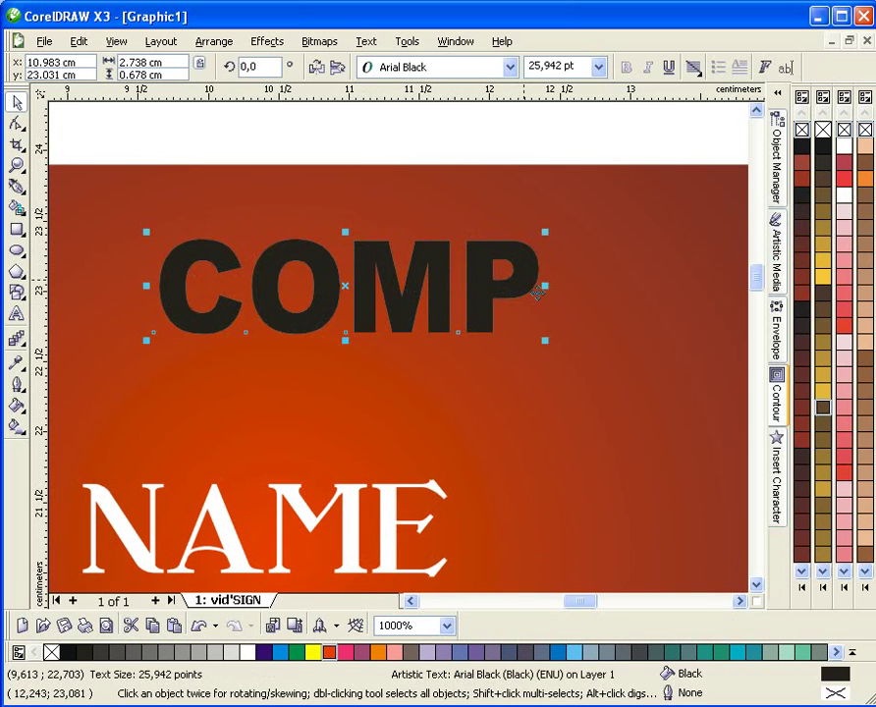
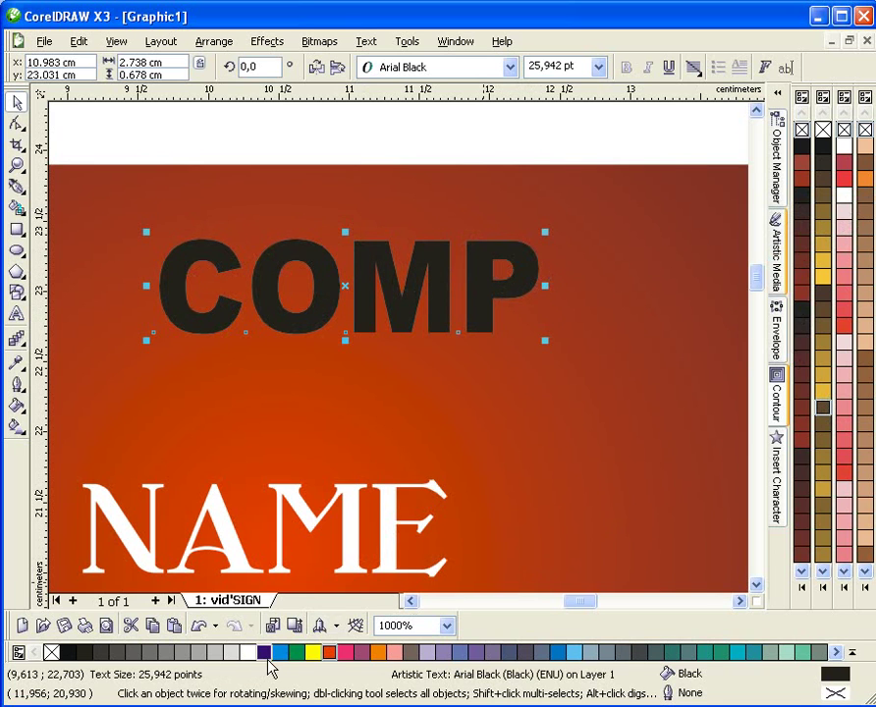
# - Fill the "COMP" text with white and shift it slightly left above the name
pyautogui.click(248, 651)
pyautogui.click(390, 235)
pyautogui.scroll(-2, 397, 364)
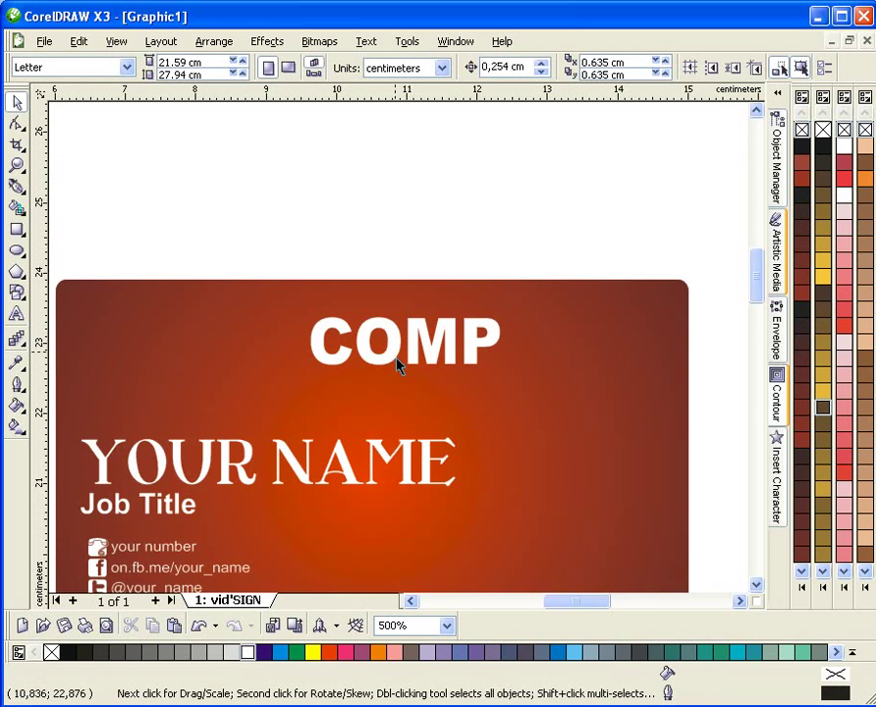
pyautogui.scroll(1, 397, 364)
pyautogui.moveTo(454, 312); pyautogui.dragTo(445, 314)
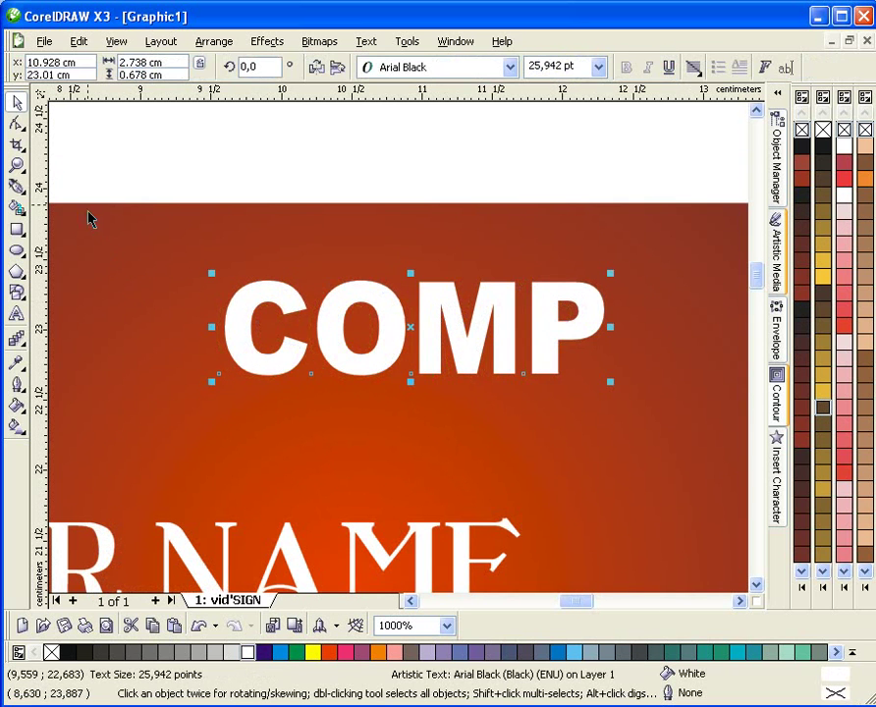
# - Draw a thin closed four-node strip about 3.02 cm wide, slanting upward across the middle of the COMP text with the Pen tool
pyautogui.click(17, 186)
pyautogui.scroll(-1, 402, 358)
pyautogui.scroll(1, 393, 355)
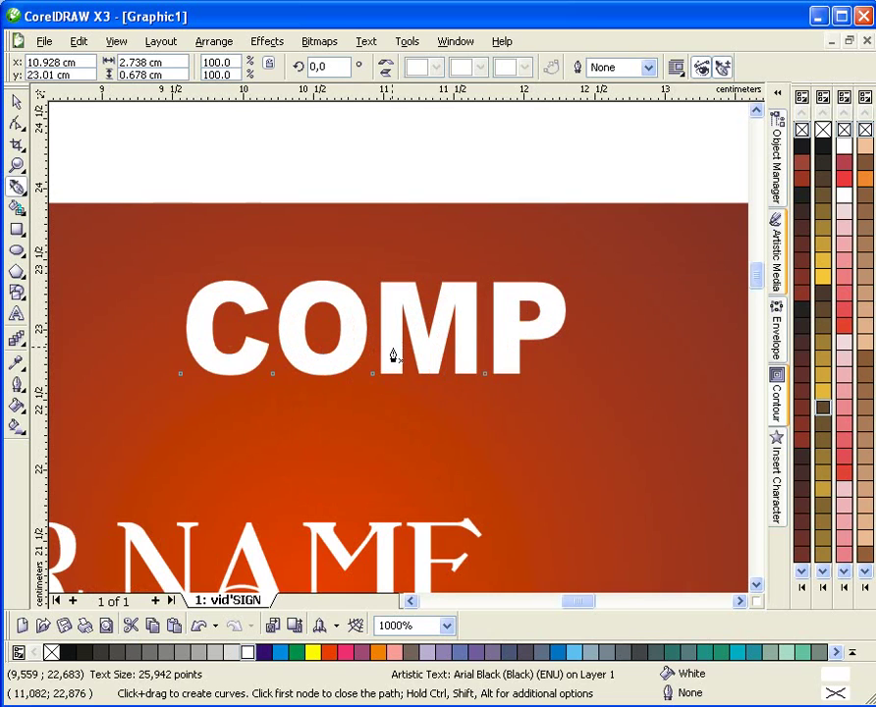
pyautogui.moveTo(163, 343); pyautogui.dragTo(591, 324)
pyautogui.click(587, 316)
pyautogui.click(585, 329)
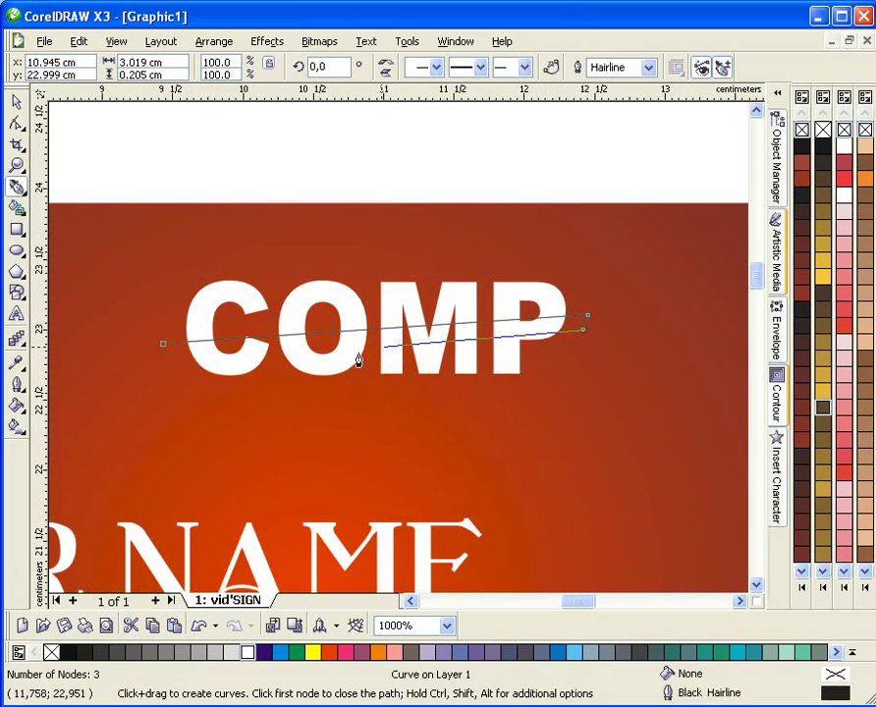
pyautogui.click(174, 348)
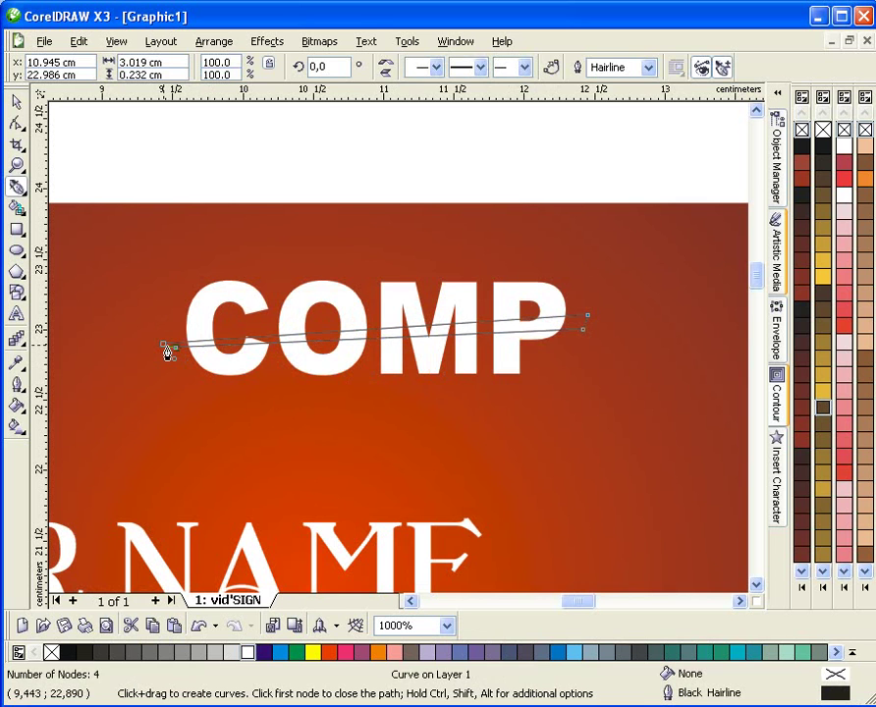
pyautogui.click(165, 350)
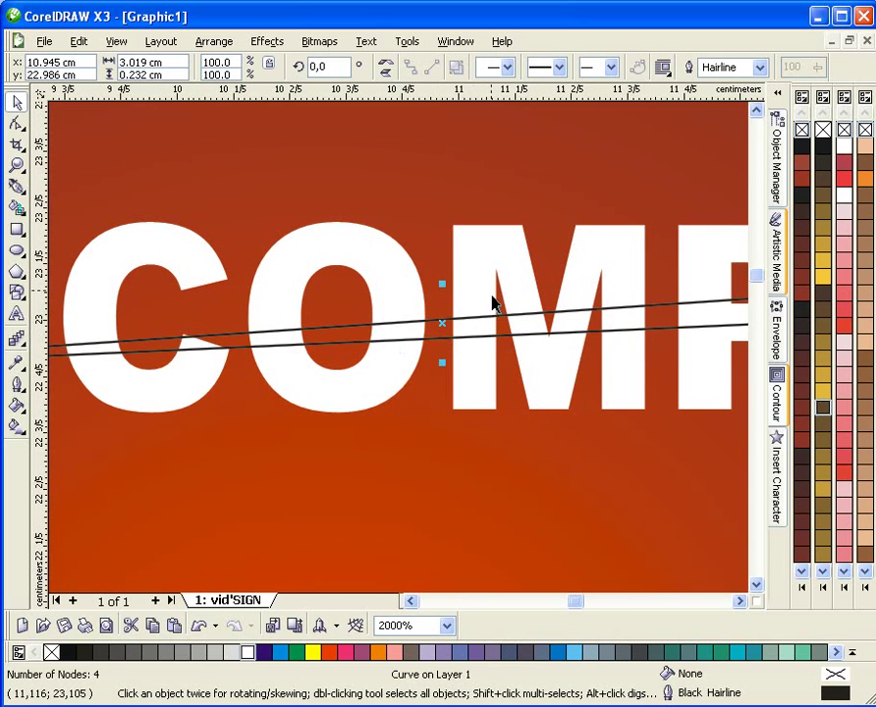
# - Try to cut the slanted strip out of the COMP text
pyautogui.scroll(-1, 501, 335)
pyautogui.keyDown('shift'); pyautogui.click(361, 322); pyautogui.keyUp('shift')
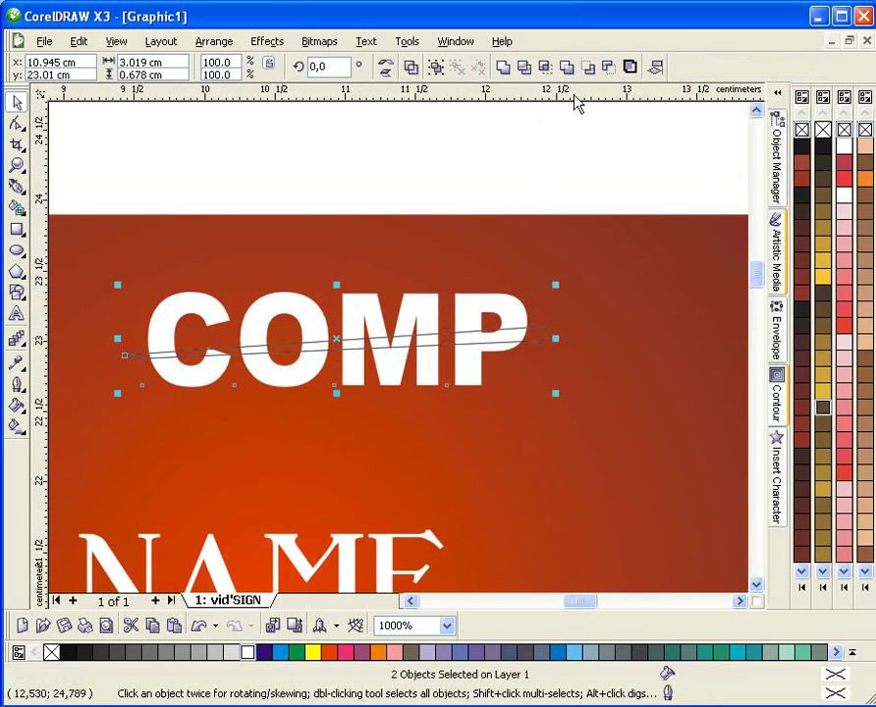
pyautogui.click(610, 71)
pyautogui.press('Escape')
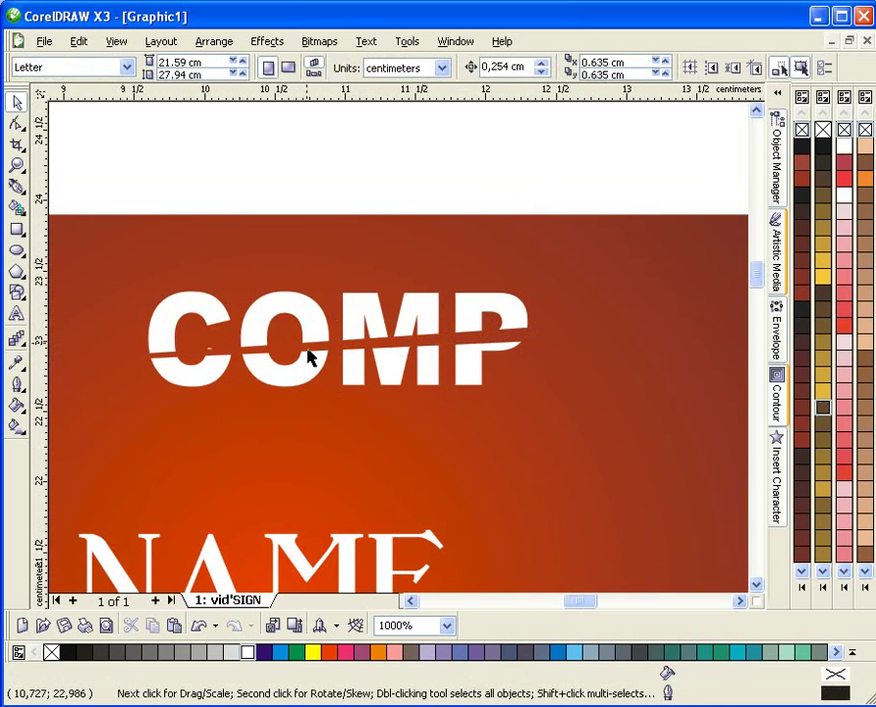
pyautogui.scroll(1, 307, 358)
pyautogui.click(407, 363)
pyautogui.scroll(-1, 415, 363)
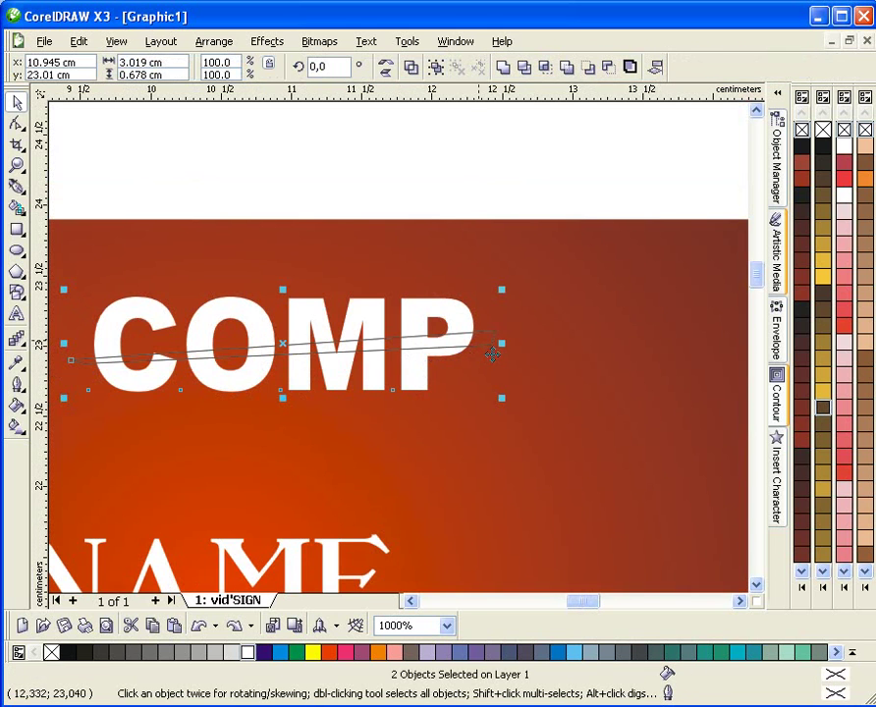
# - Narrow the slanted strip by moving its corner nodes closer together at both ends
pyautogui.press('F10')
pyautogui.scroll(1, 403, 356)
pyautogui.scroll(1, 432, 346)
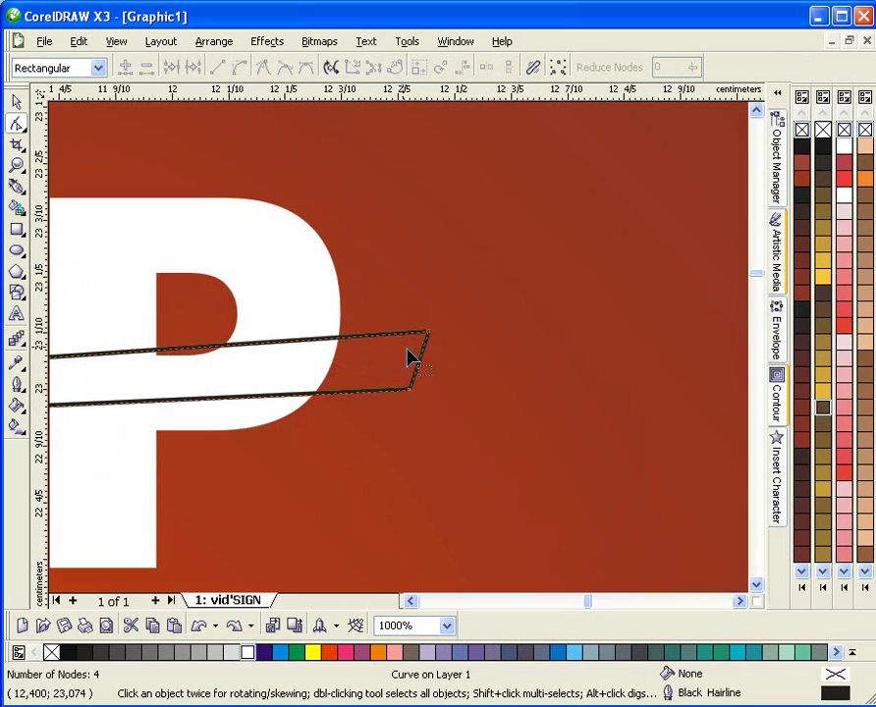
pyautogui.moveTo(418, 366); pyautogui.dragTo(434, 366)
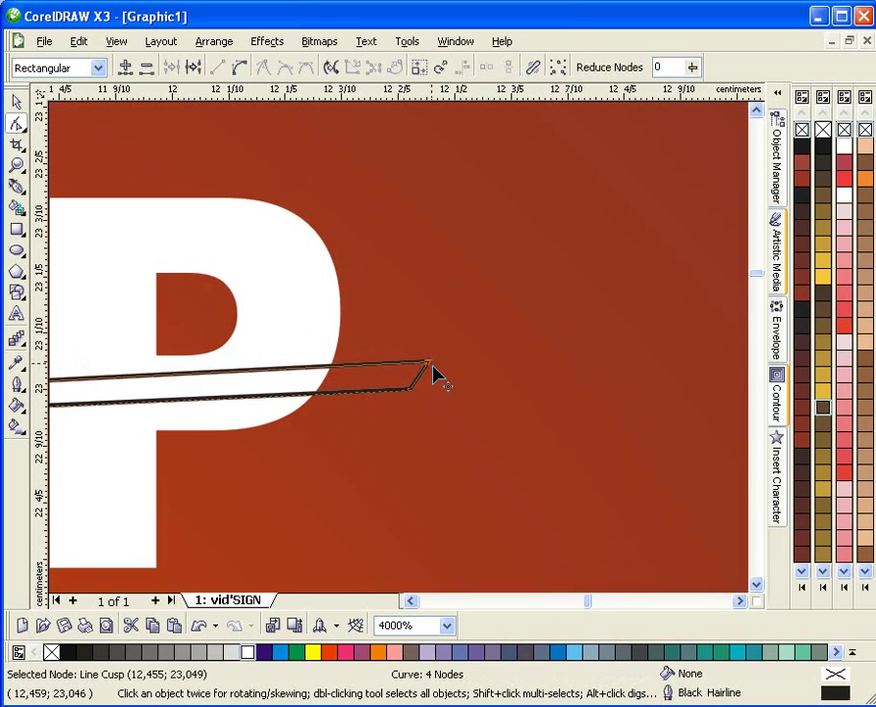
pyautogui.scroll(-2, 224, 428)
pyautogui.scroll(-1, 406, 357)
pyautogui.scroll(3, 402, 359)
pyautogui.scroll(1, 359, 343)
pyautogui.moveTo(334, 328); pyautogui.dragTo(397, 348)
pyautogui.scroll(-3, 522, 361)
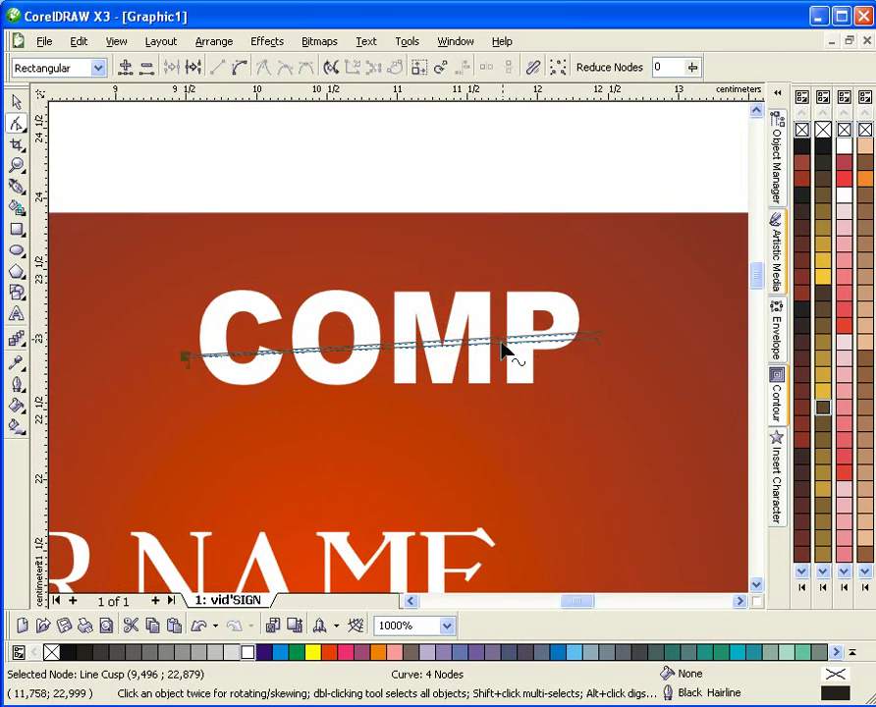
# - Move the narrowed strip slightly up and cut it out of the COMP text
pyautogui.press('space')
pyautogui.moveTo(521, 358); pyautogui.dragTo(520, 350)
pyautogui.keyDown('shift'); pyautogui.click(530, 315); pyautogui.keyUp('shift')
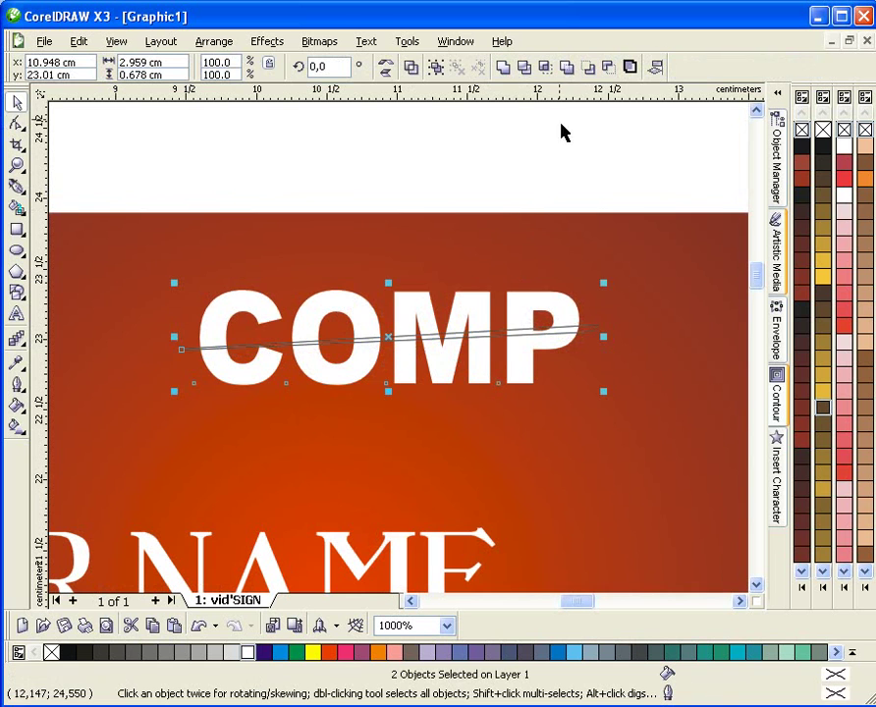
pyautogui.click(627, 67)
pyautogui.click(576, 149)
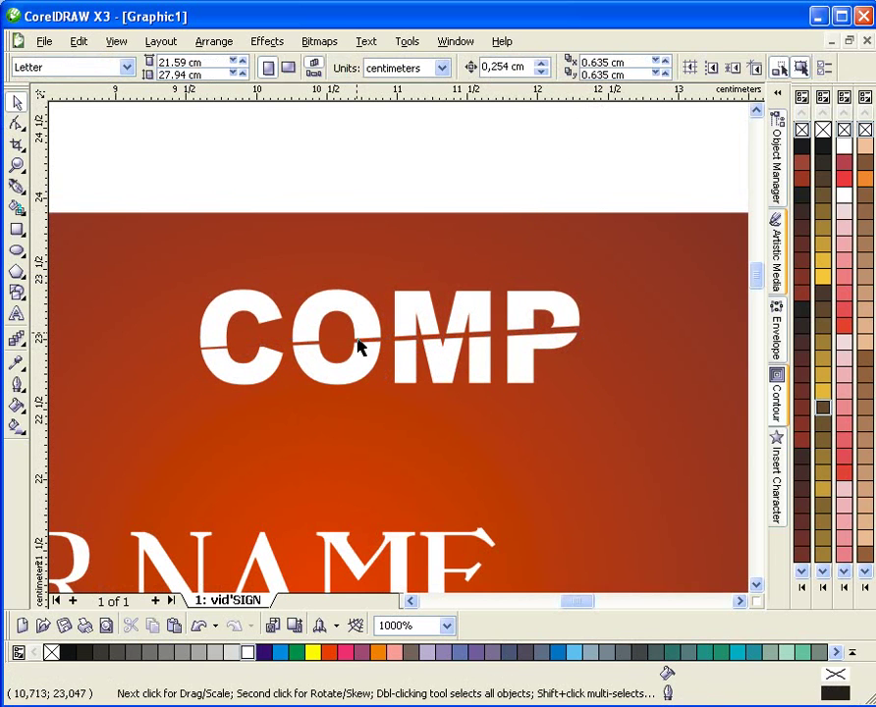
# - Break the sliced COMP text apart and weld the upper parts of all four letters into one shape
pyautogui.click(378, 299)
pyautogui.click(456, 67)
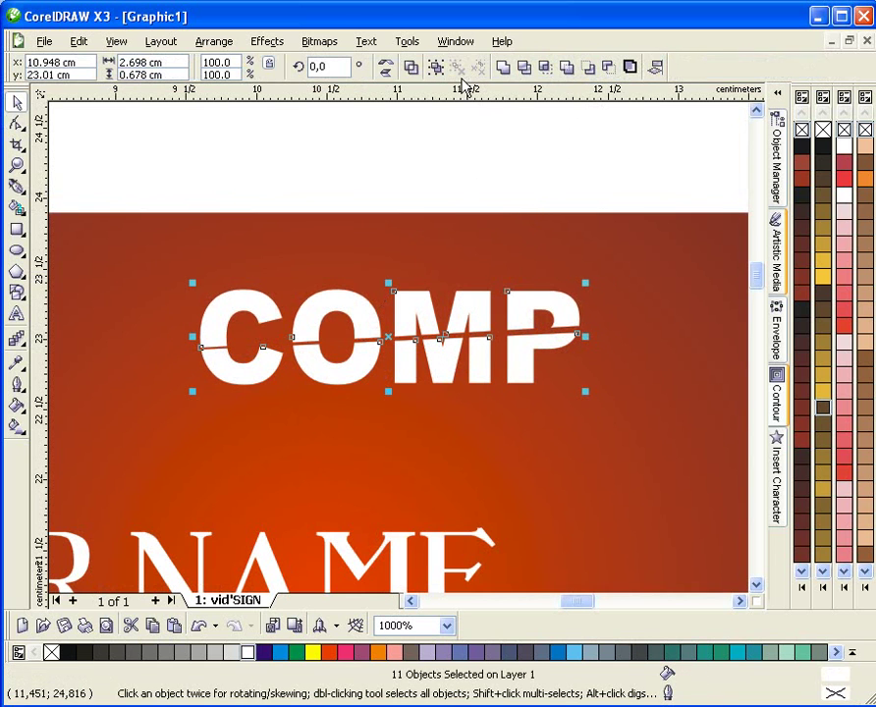
pyautogui.click(475, 193)
pyautogui.click(415, 320)
pyautogui.click(255, 325)
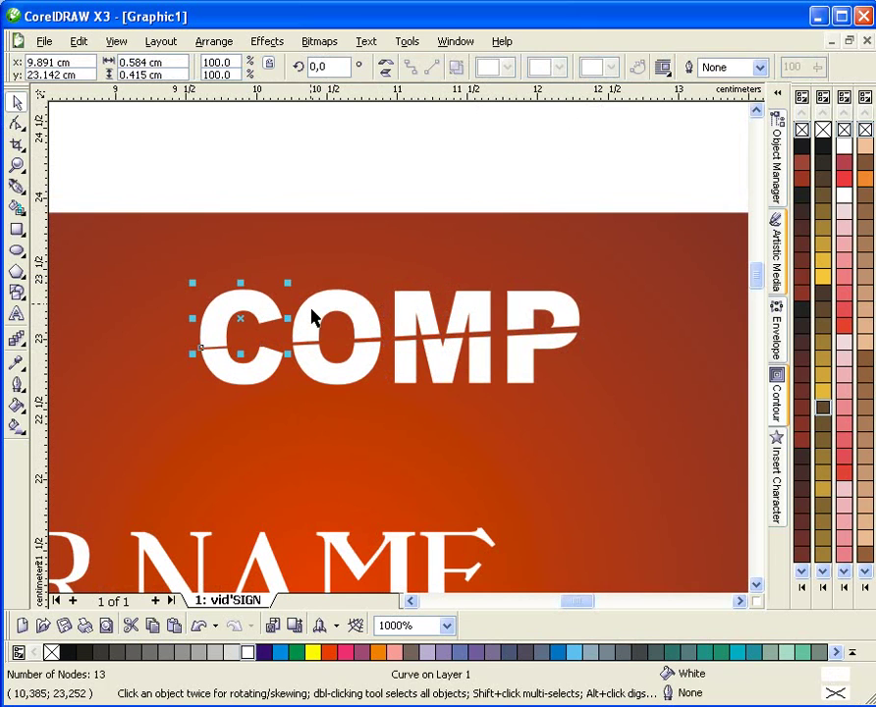
pyautogui.keyDown('shift'); pyautogui.click(357, 314); pyautogui.keyUp('shift')
pyautogui.keyDown('shift'); pyautogui.click(469, 308); pyautogui.keyUp('shift')
pyautogui.keyDown('shift'); pyautogui.click(514, 308); pyautogui.keyUp('shift')
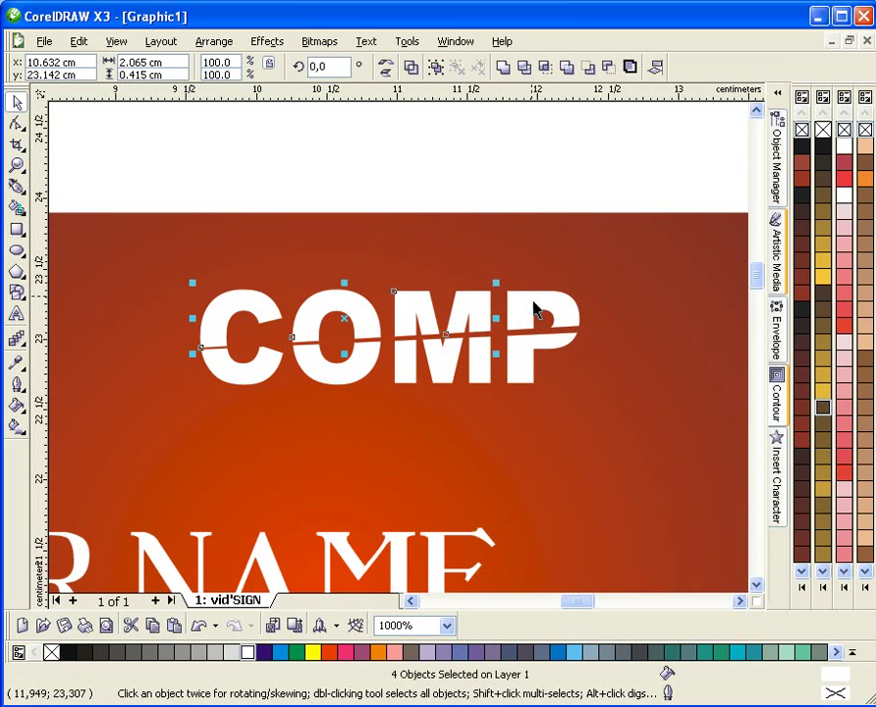
pyautogui.keyDown('shift'); pyautogui.click(479, 292); pyautogui.keyUp('shift')
pyautogui.click(503, 66)
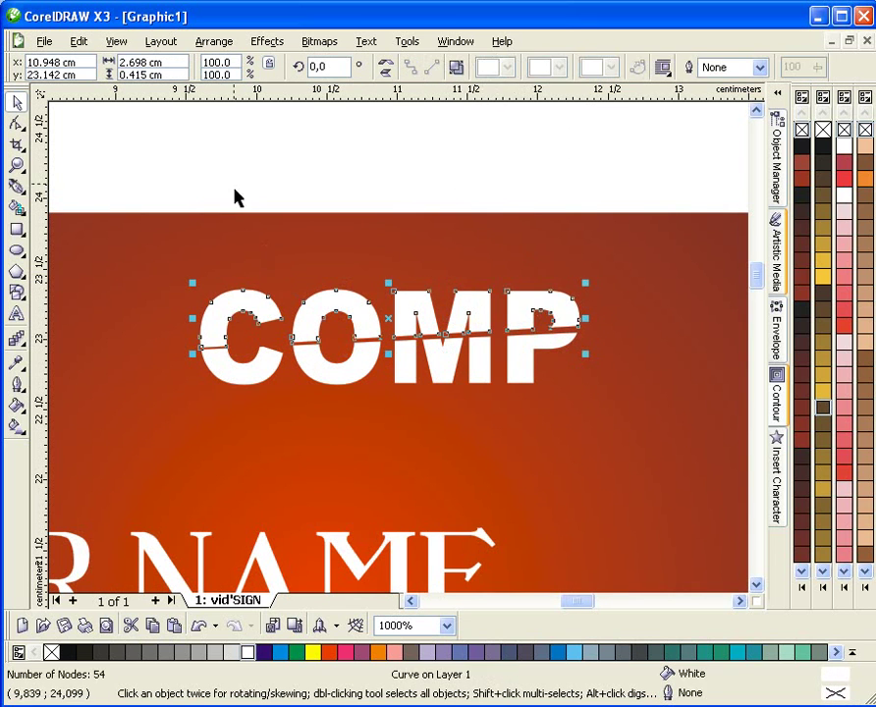
# - Weld the lower parts of the four COMP letters into a second shape
pyautogui.click(161, 232)
pyautogui.moveTo(137, 171); pyautogui.dragTo(587, 399)
pyautogui.keyDown('shift'); pyautogui.click(536, 320); pyautogui.keyUp('shift')
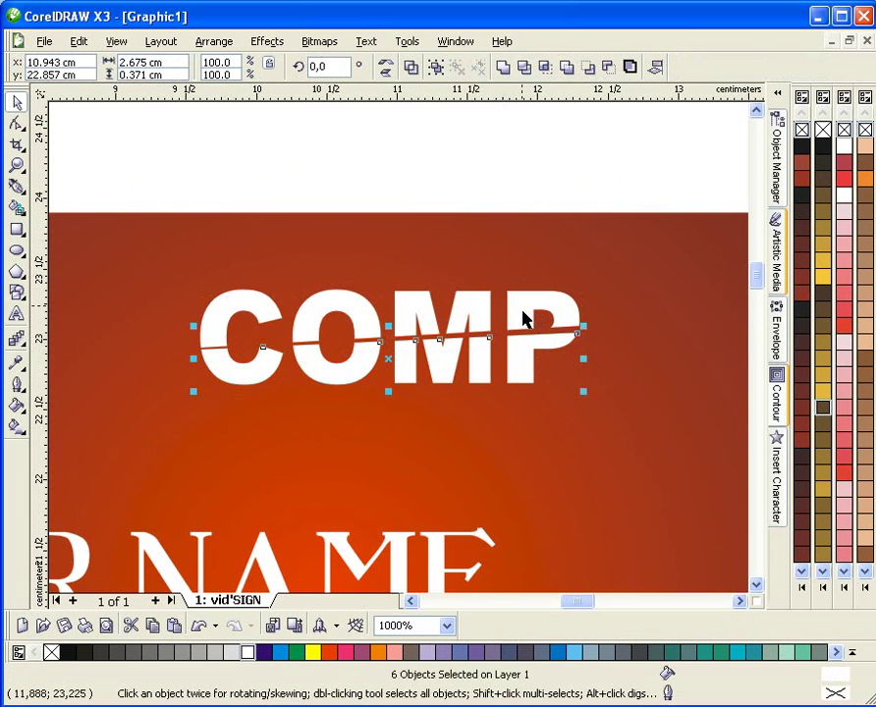
pyautogui.click(503, 67)
pyautogui.click(497, 202)
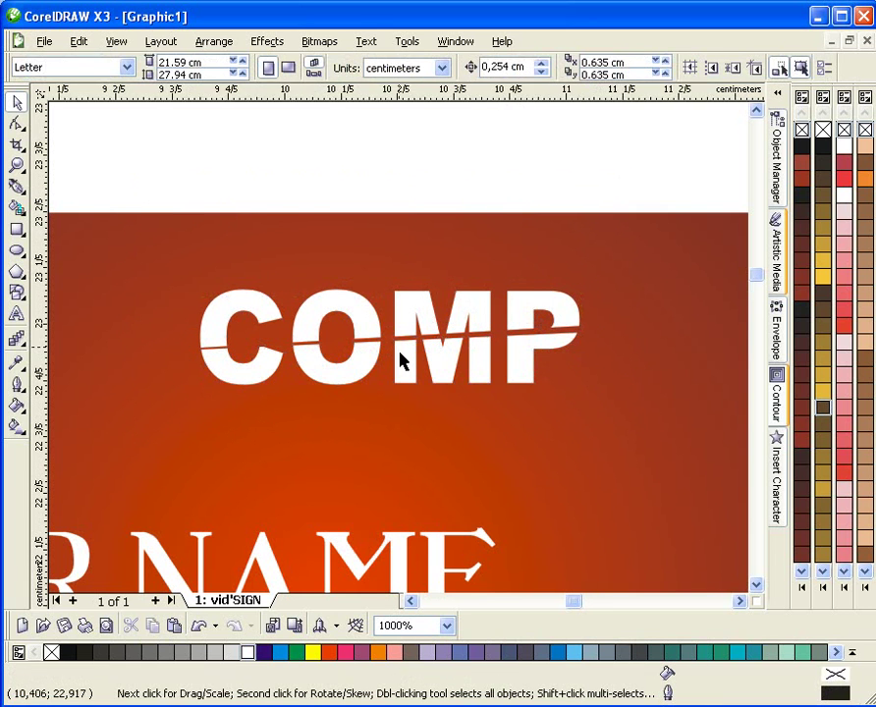
# - Shift the upper half of COMP slightly left, to a centre x of about 10.9 cm
pyautogui.scroll(1, 285, 349)
pyautogui.scroll(1, 282, 344)
pyautogui.click(308, 303)
pyautogui.moveTo(308, 304); pyautogui.dragTo(287, 306)
pyautogui.scroll(-2, 354, 344)
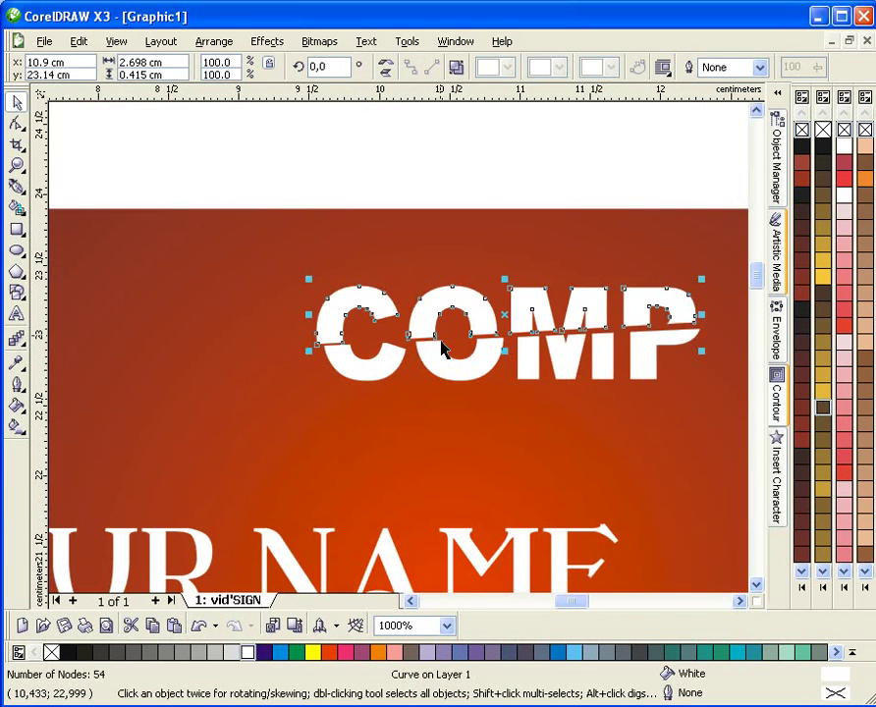
# - Fine-tune the upper half's offset along the slanted cut, to about x 10.923 cm and y 23.144 cm
pyautogui.scroll(2, 442, 349)
pyautogui.moveTo(391, 342); pyautogui.dragTo(407, 328)
pyautogui.scroll(-1, 414, 361)
pyautogui.scroll(-1, 436, 285)
pyautogui.press('Escape')
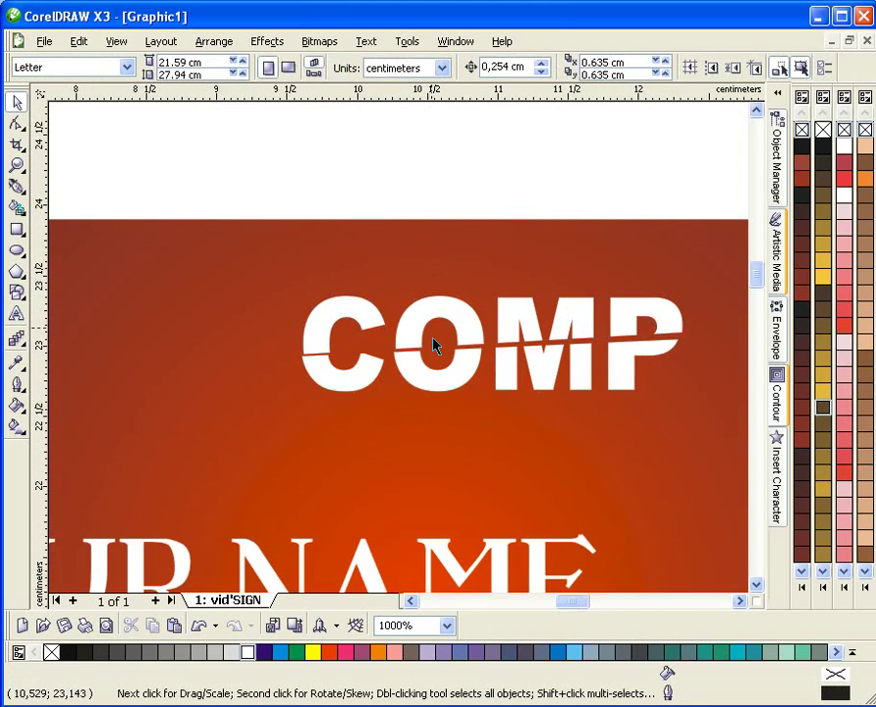
pyautogui.scroll(2, 390, 356)
pyautogui.scroll(1, 400, 359)
pyautogui.moveTo(416, 344)
pyautogui.mouseDown()
pyautogui.moveTo(393, 349)
pyautogui.moveTo(413, 341)
pyautogui.moveTo(407, 324)
pyautogui.moveTo(402, 332)
pyautogui.mouseUp()
pyautogui.scroll(-1, 418, 364)
pyautogui.scroll(-1, 473, 181)
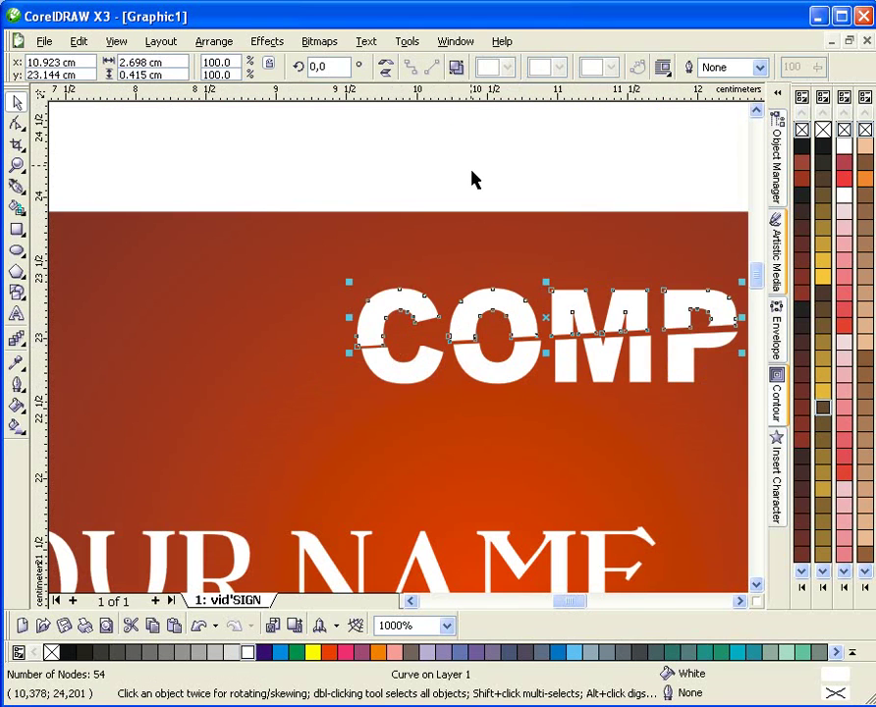
pyautogui.press('Escape')
# - Draw a closed two-node line about 2.94 cm long along the slanted cut, from before the C to past the P
pyautogui.click(17, 186)
pyautogui.scroll(-1, 401, 358)
pyautogui.scroll(1, 401, 357)
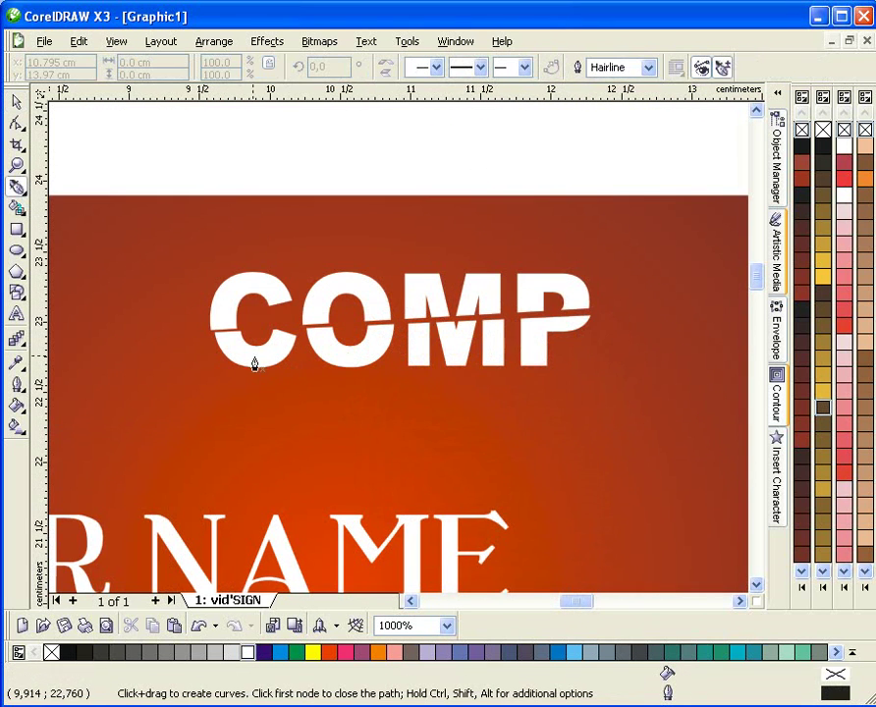
pyautogui.click(197, 332)
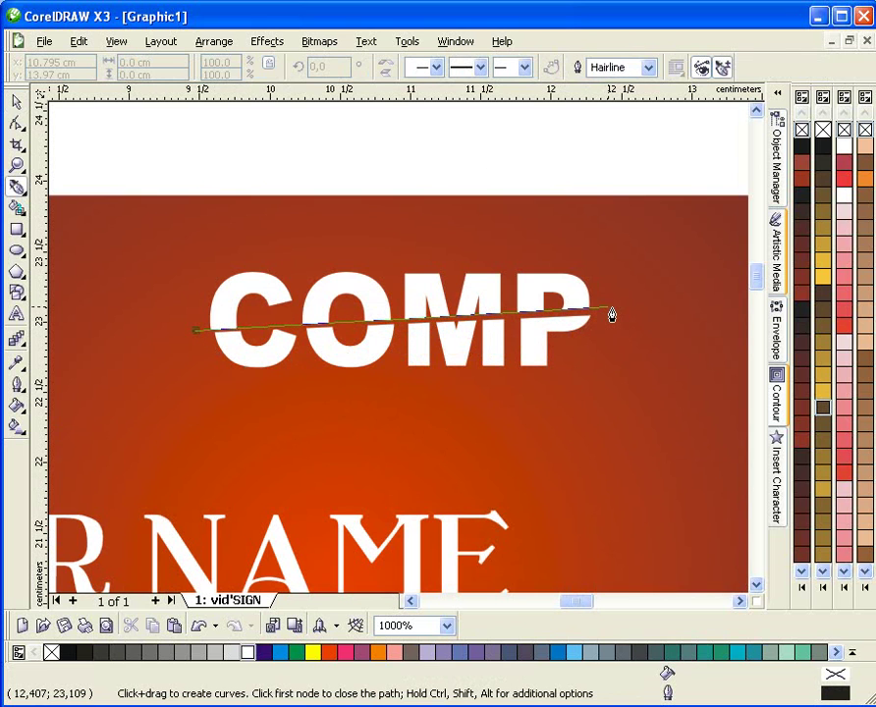
pyautogui.click(610, 309)
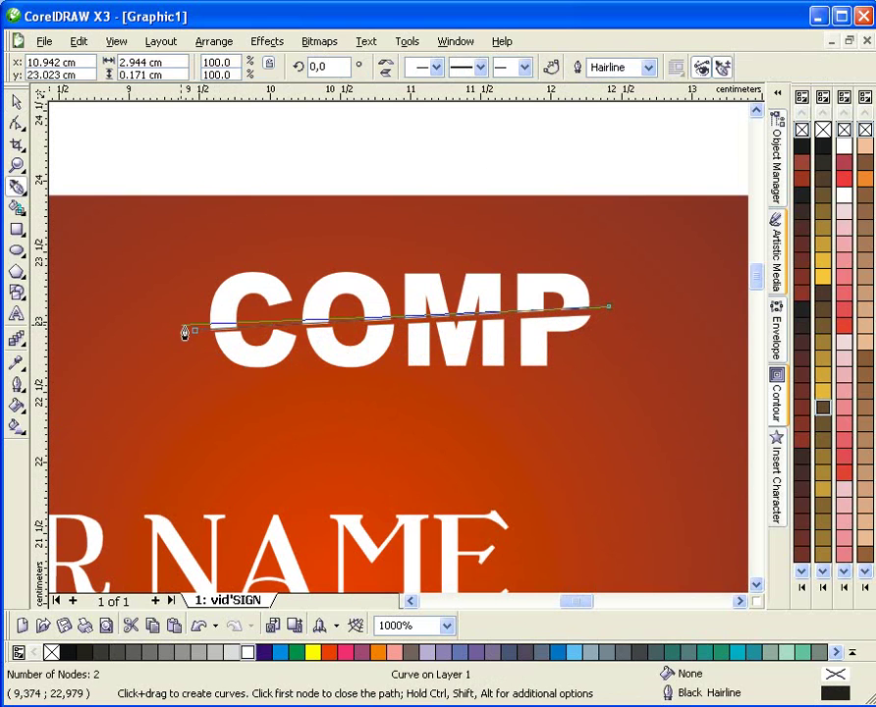
pyautogui.press('space')
# - Move both end nodes of the line slightly down so it follows the cut in COMP
pyautogui.scroll(3, 599, 312)
pyautogui.press('F10')
pyautogui.moveTo(716, 304)
pyautogui.mouseDown()
pyautogui.moveTo(714, 318)
pyautogui.moveTo(721, 313)
pyautogui.mouseUp()
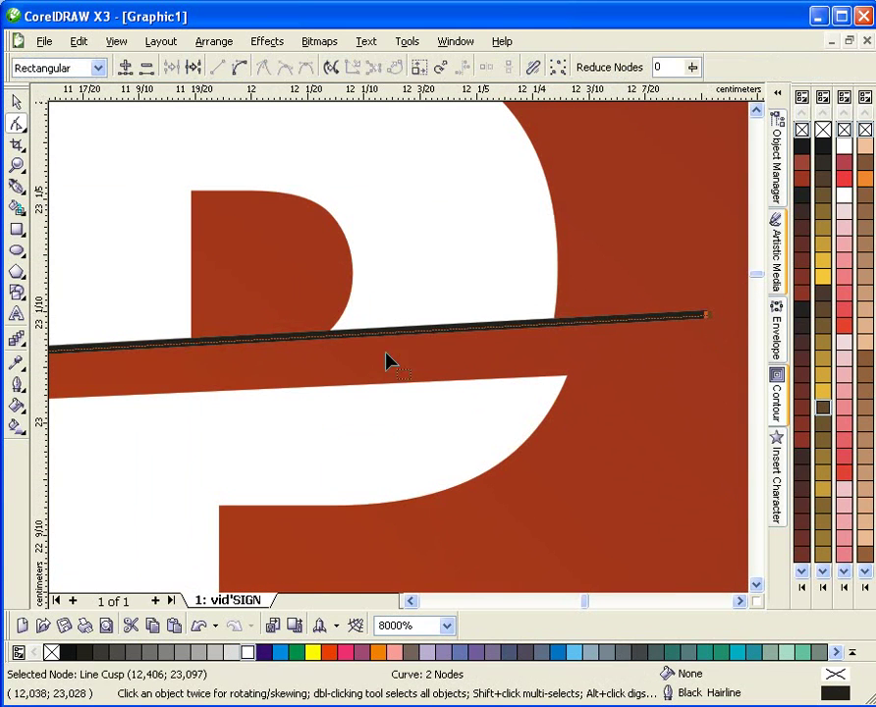
pyautogui.scroll(-3, 181, 358)
pyautogui.scroll(3, 390, 360)
pyautogui.moveTo(262, 338); pyautogui.dragTo(268, 351)
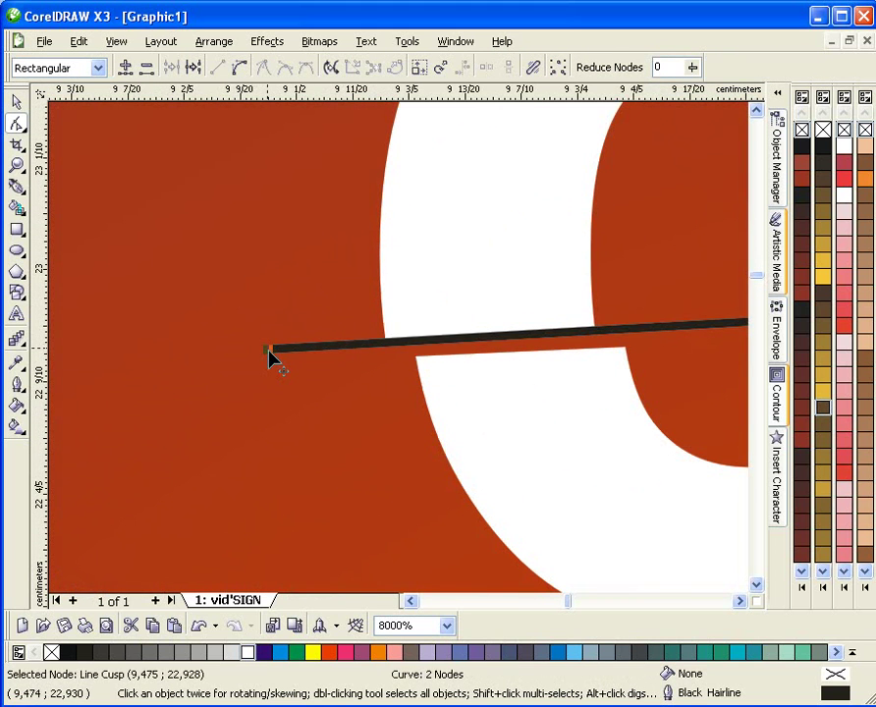
pyautogui.press('space')
pyautogui.scroll(-3, 415, 363)
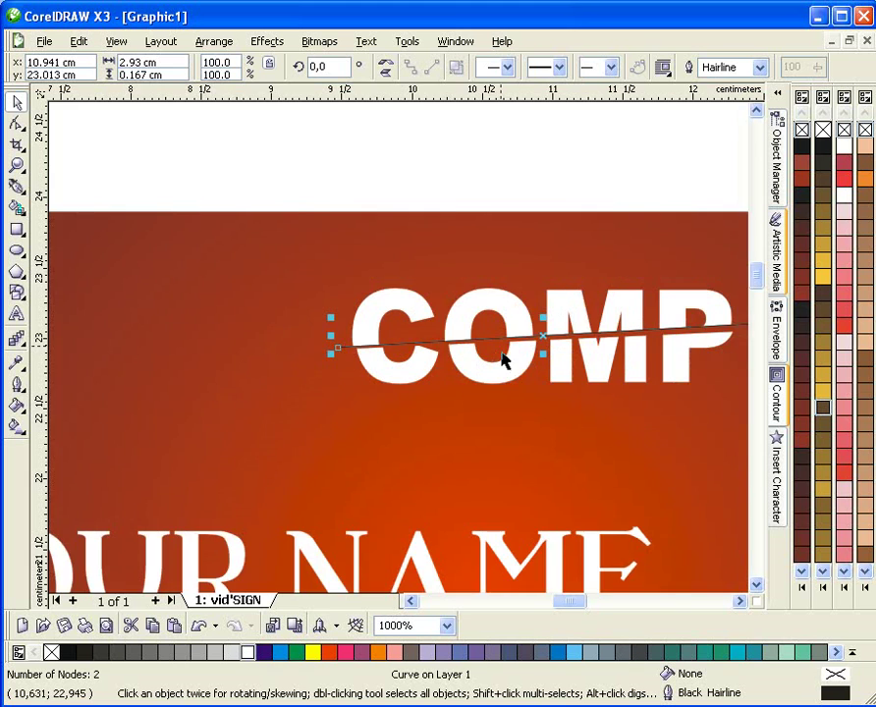
# - Convert the line's segments to curves and bow them apart into a thin lens shape about 0.17 cm high
pyautogui.scroll(1, 426, 362)
pyautogui.press('space')
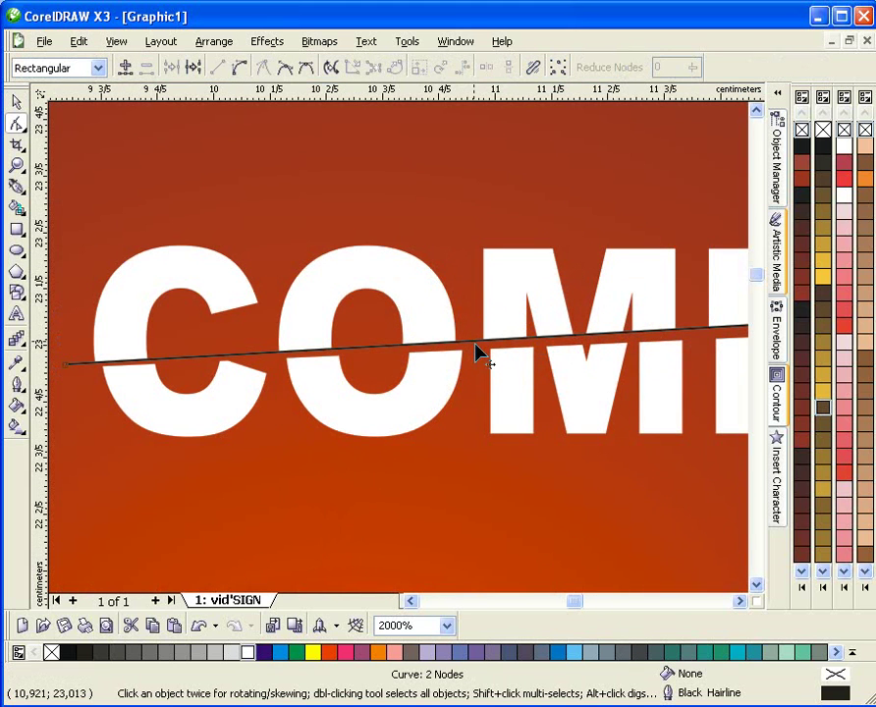
pyautogui.click(240, 67)
pyautogui.moveTo(521, 341)
pyautogui.mouseDown()
pyautogui.moveTo(521, 321)
pyautogui.moveTo(520, 365)
pyautogui.mouseUp()
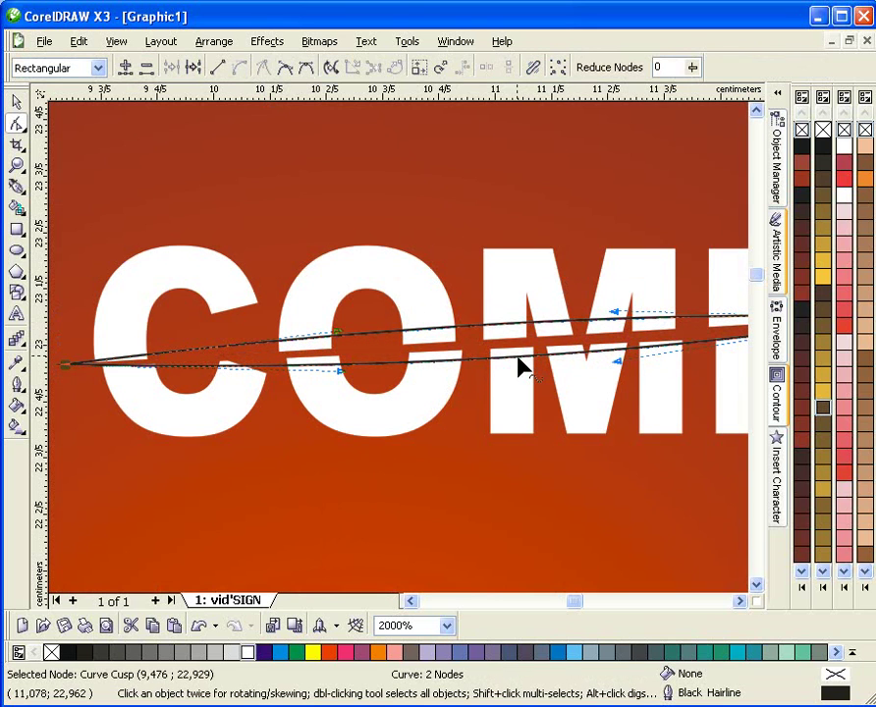
pyautogui.click(508, 332)
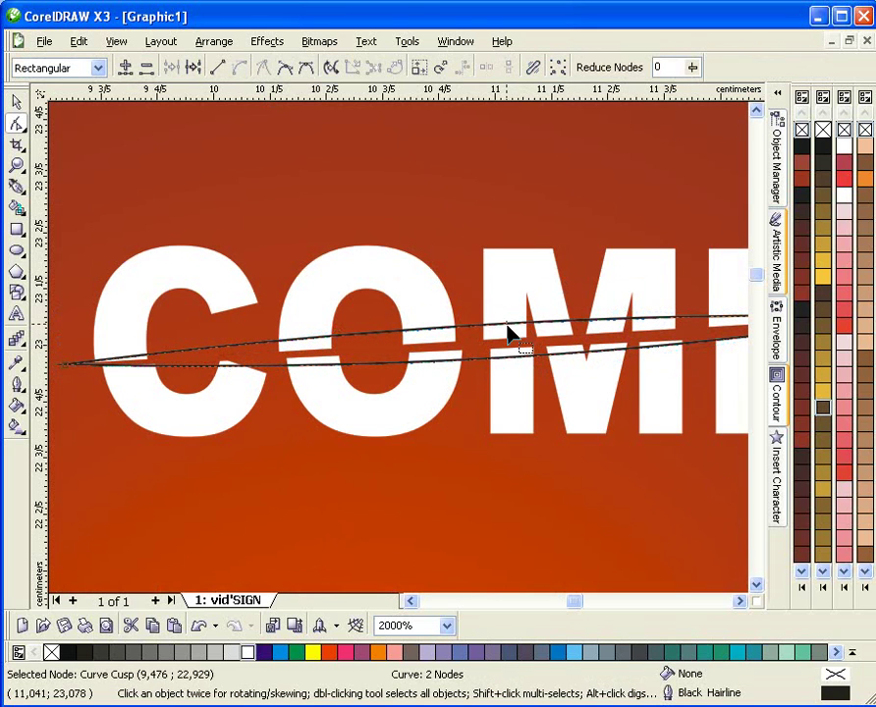
pyautogui.moveTo(485, 330); pyautogui.dragTo(501, 361)
pyautogui.press('space')
# - Fill the lens shape with 20% Black and remove its outline
pyautogui.scroll(-1, 399, 359)
pyautogui.scroll(1, 403, 361)
pyautogui.click(231, 653)
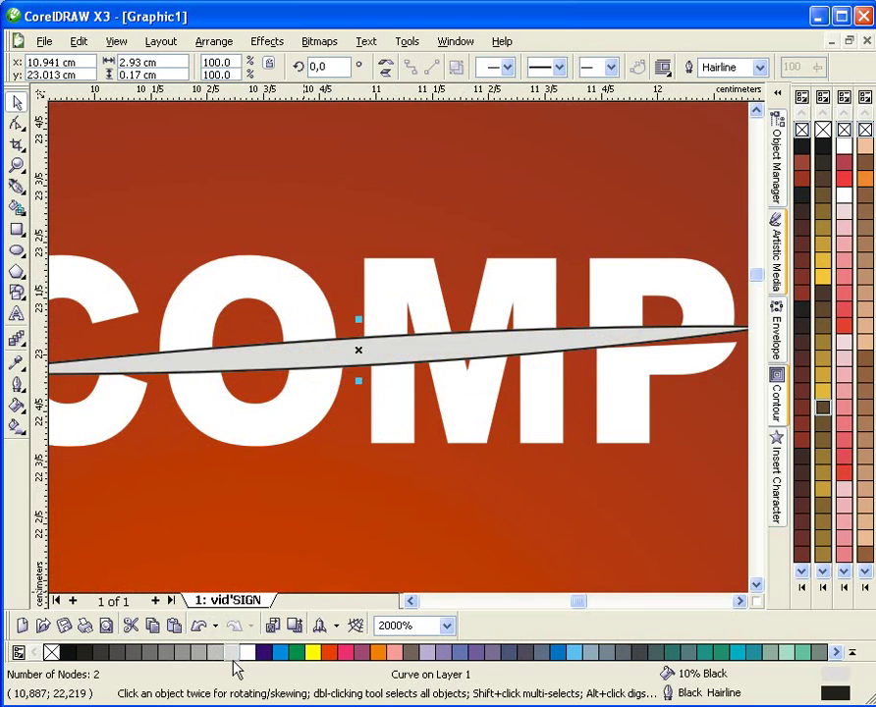
pyautogui.click(222, 653)
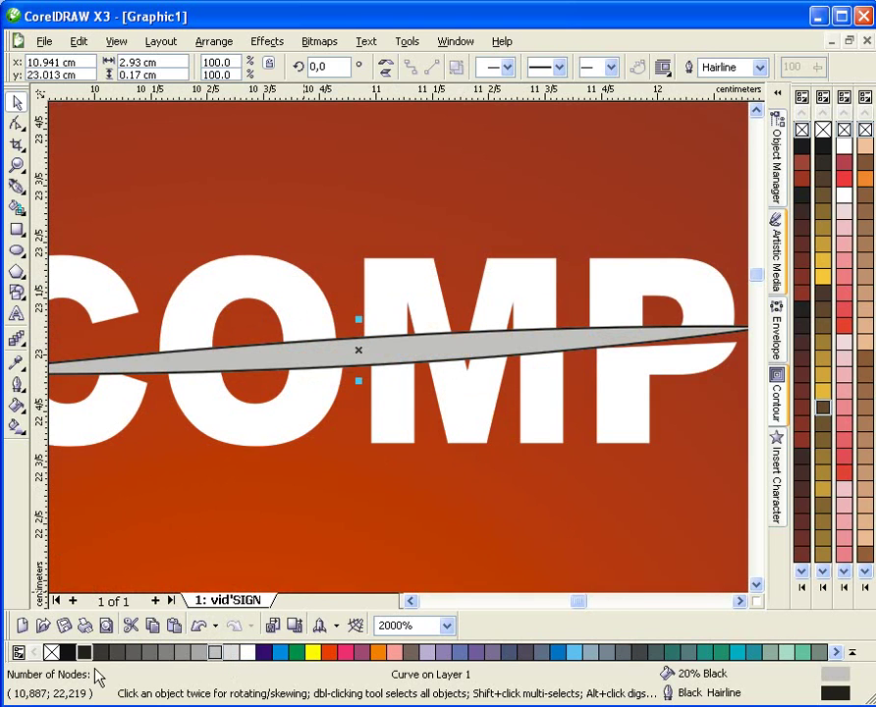
pyautogui.rightClick(51, 652)
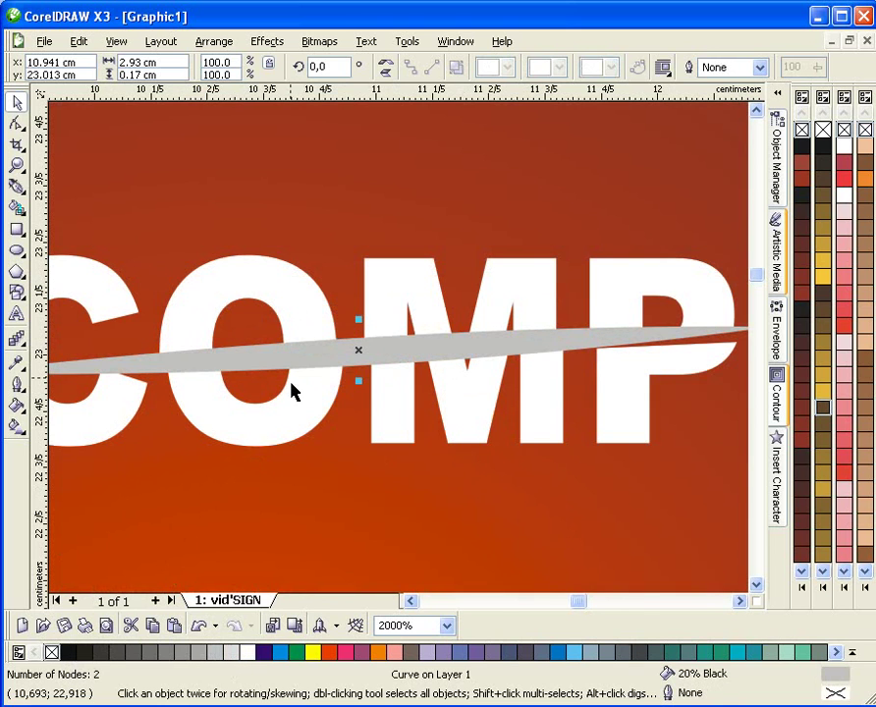
# - Convert the grey lens shape to a CMYK bitmap with a transparent background at 2000 dpi
pyautogui.click(320, 42)
pyautogui.click(337, 67)
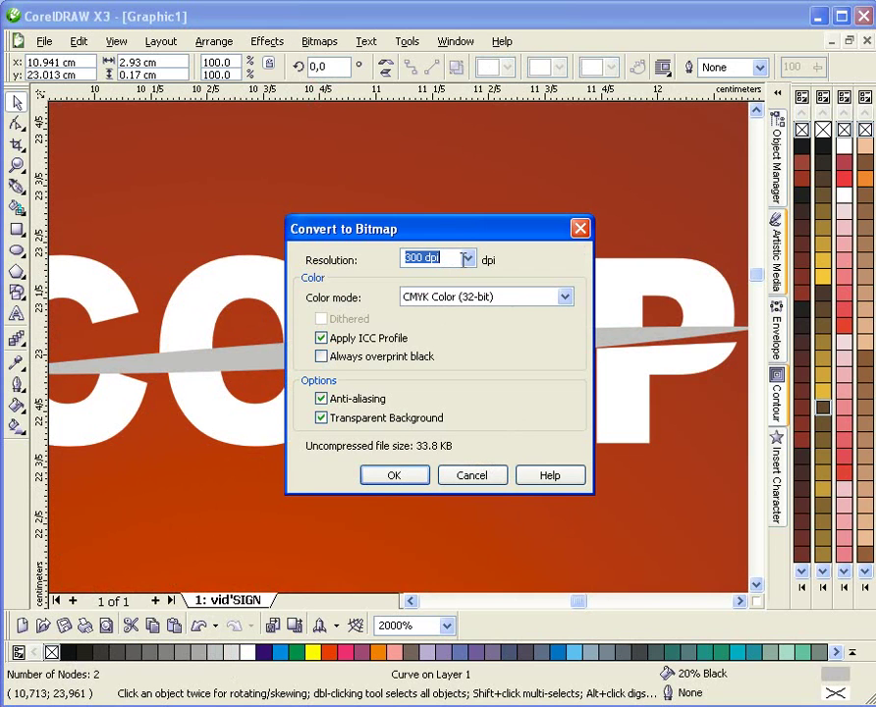
pyautogui.write('50070')
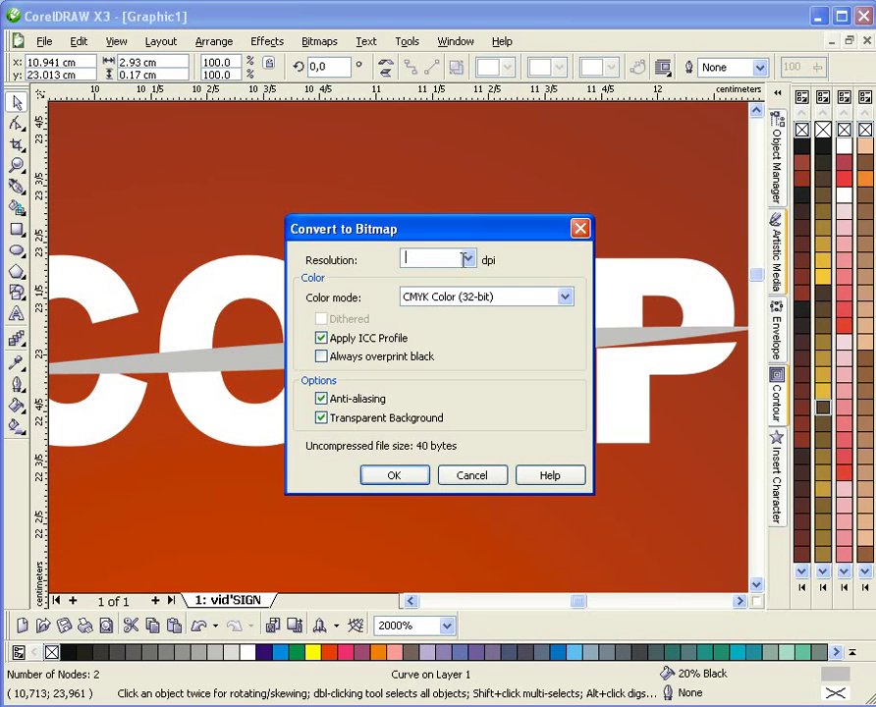
pyautogui.write('500')
pyautogui.write('100')
pyautogui.write('200')
pyautogui.write('0')
pyautogui.press('Return')
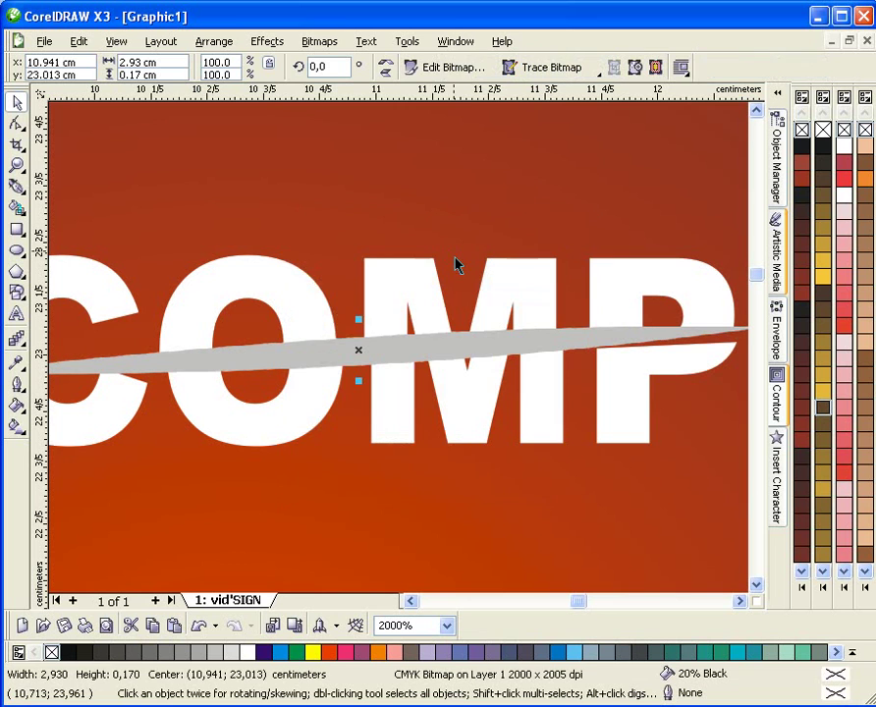
# - Apply a Gaussian blur with a radius of 19 pixels to the grey swoosh bitmap
pyautogui.click(319, 41)
pyautogui.moveTo(338, 342)
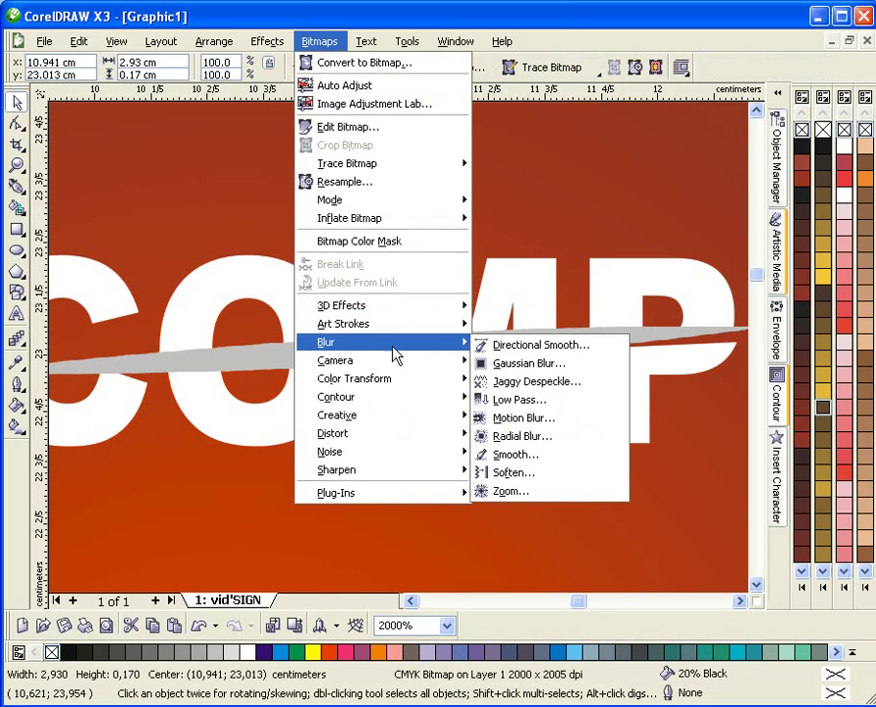
pyautogui.click(528, 364)
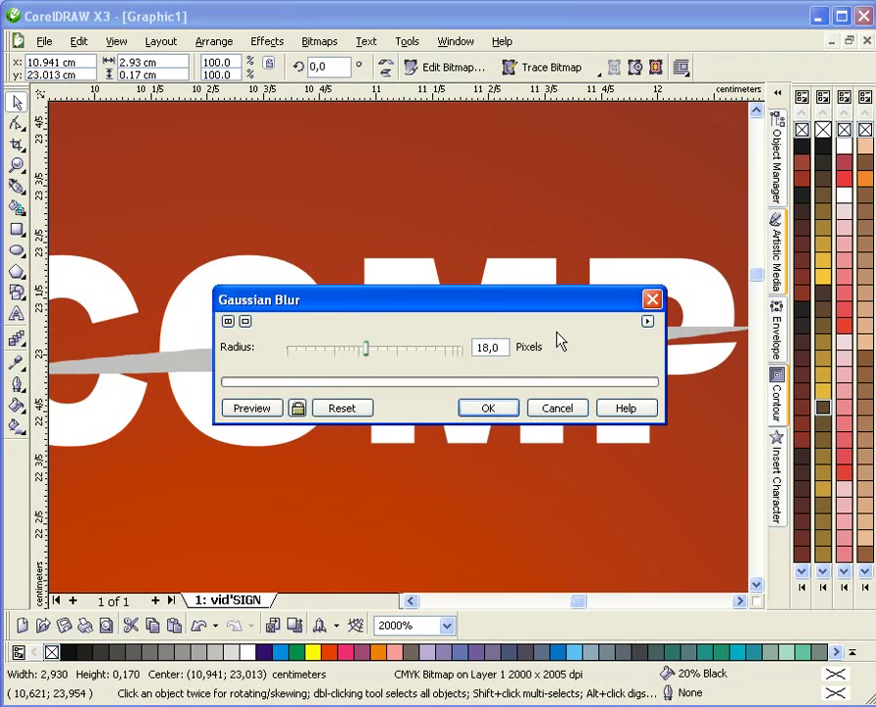
pyautogui.moveTo(434, 304); pyautogui.dragTo(419, 184)
pyautogui.click(285, 288)
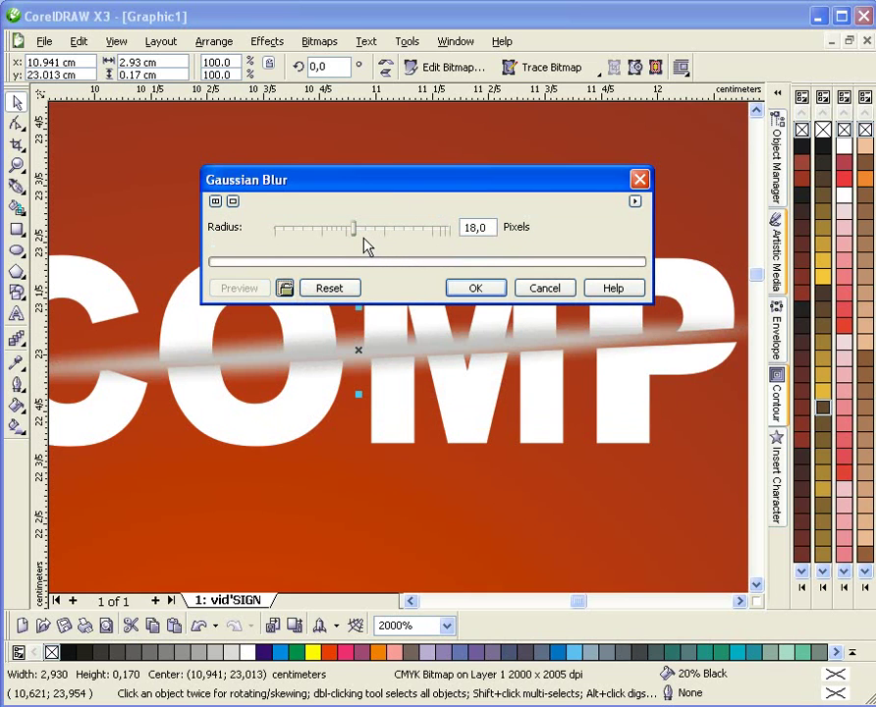
pyautogui.moveTo(363, 239)
pyautogui.mouseDown()
pyautogui.moveTo(337, 242)
pyautogui.moveTo(348, 239)
pyautogui.mouseUp()
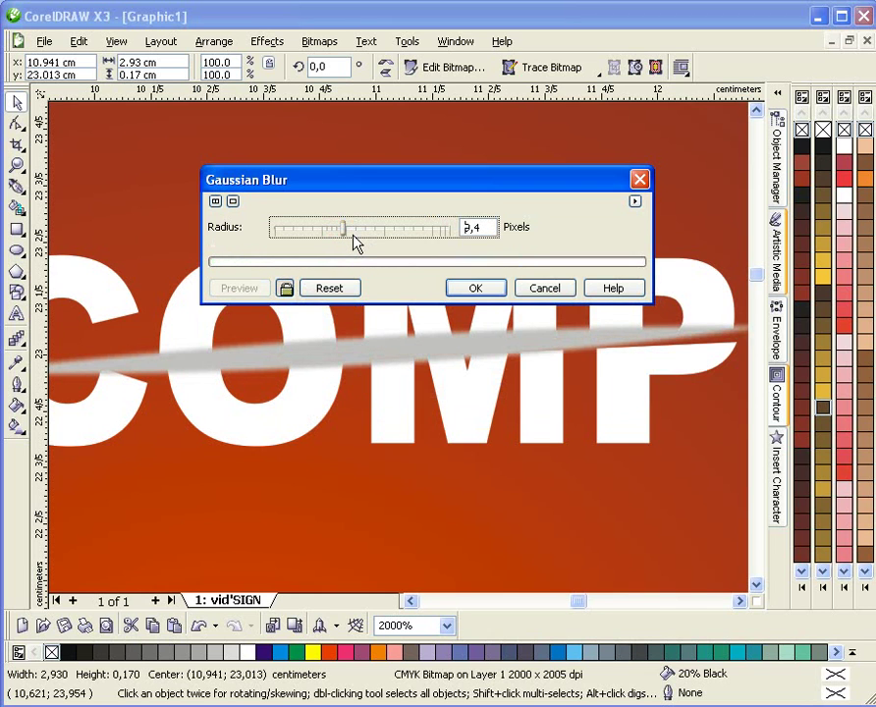
pyautogui.moveTo(363, 234); pyautogui.dragTo(349, 244)
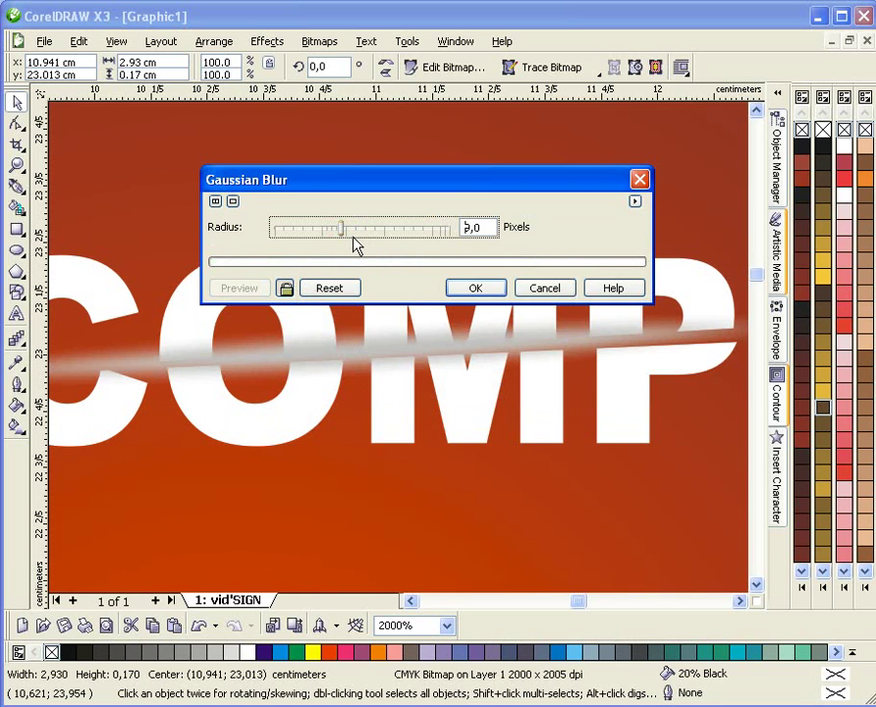
pyautogui.moveTo(355, 253); pyautogui.dragTo(359, 242)
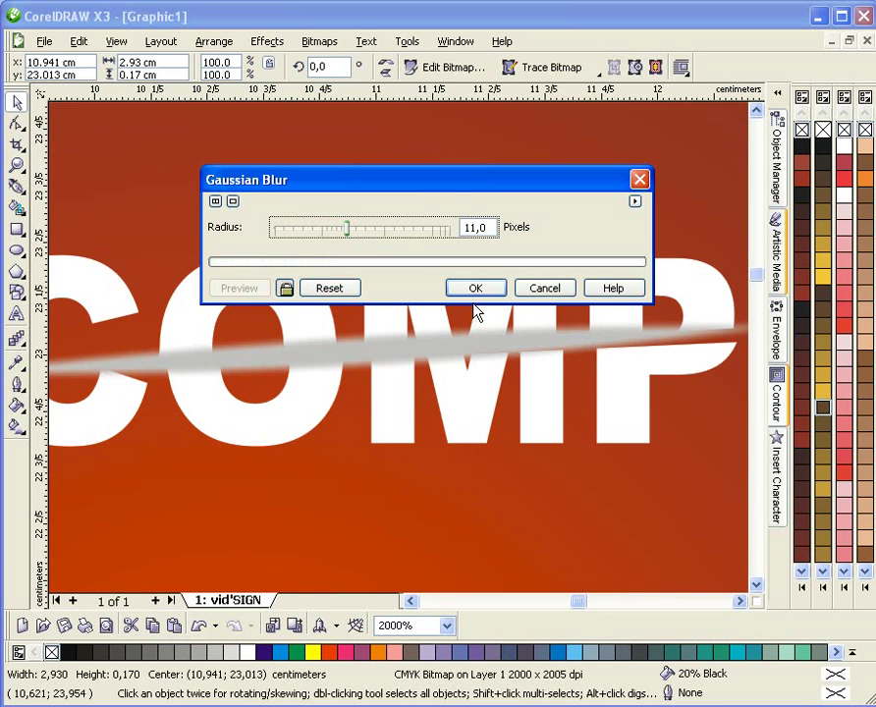
pyautogui.moveTo(359, 246); pyautogui.dragTo(369, 243)
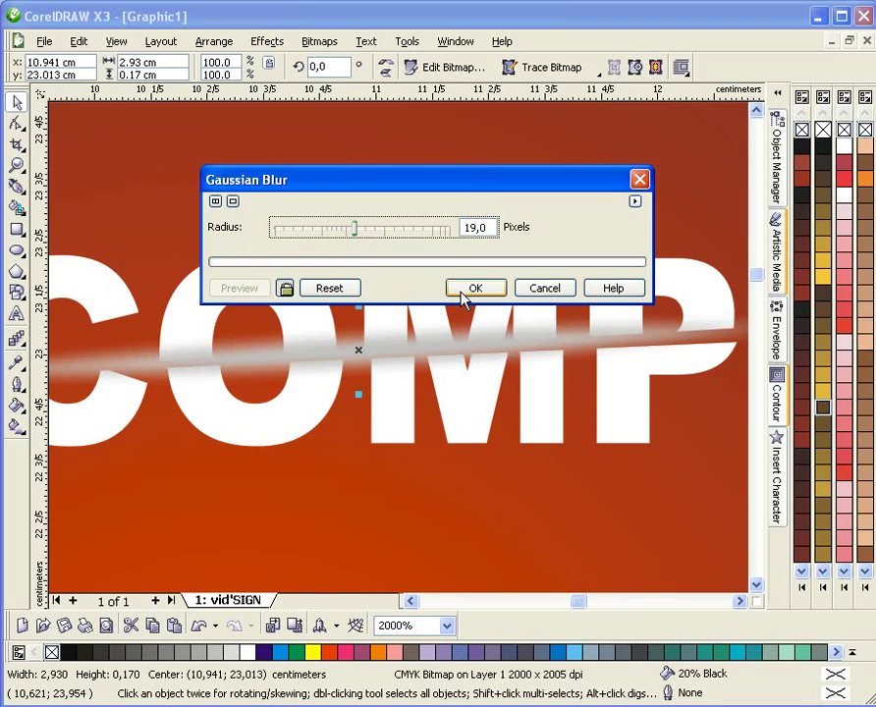
pyautogui.click(481, 307)
# - Draw a closed four-node shape about 3.03 cm wide below the slanted cut of COMP and move its upper corner further out past the P
pyautogui.scroll(-1, 413, 381)
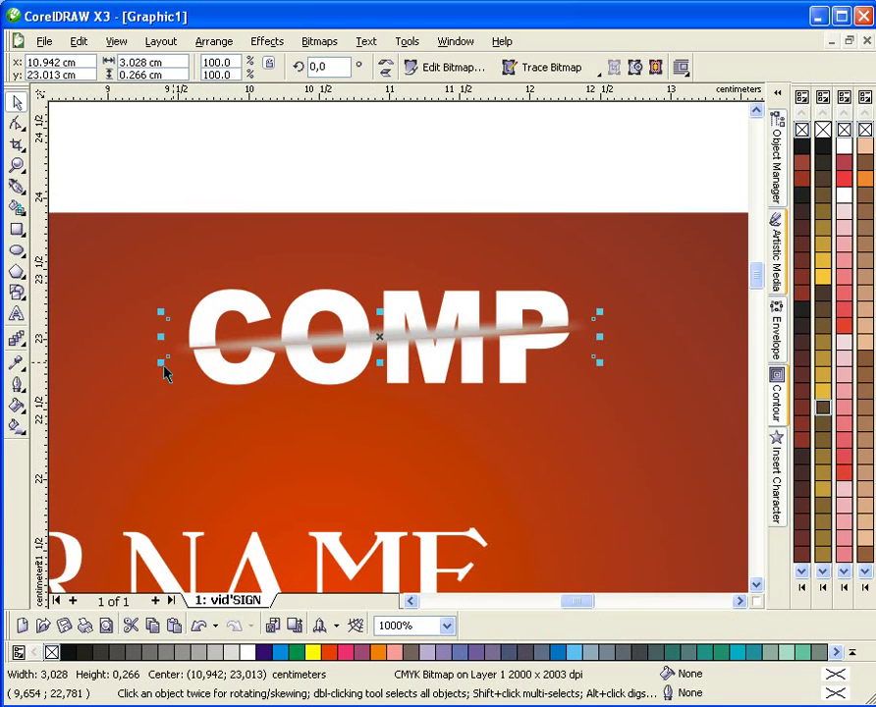
pyautogui.click(17, 187)
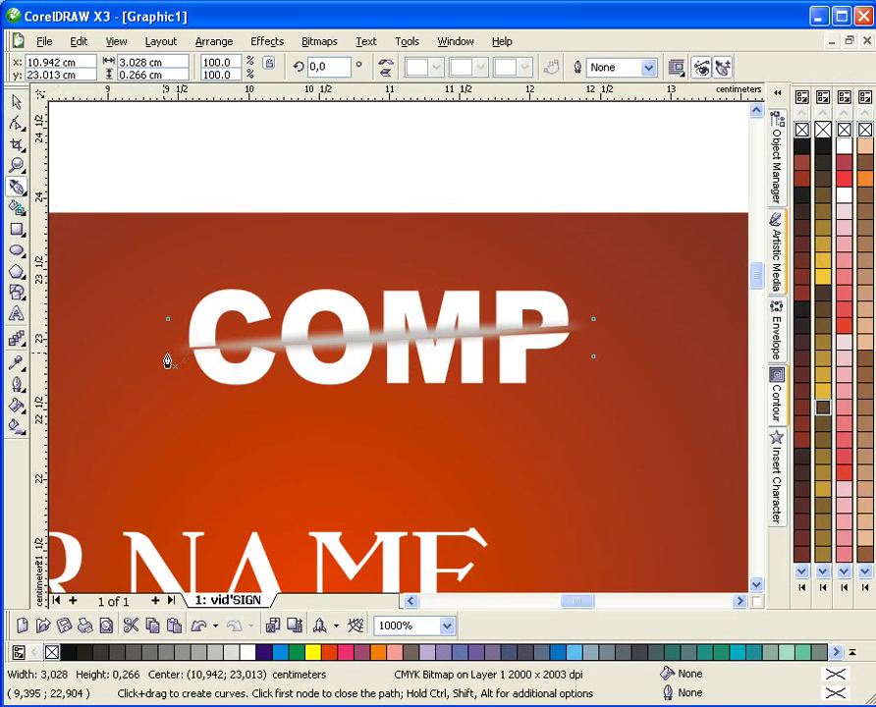
pyautogui.click(163, 351)
pyautogui.click(588, 326)
pyautogui.click(562, 393)
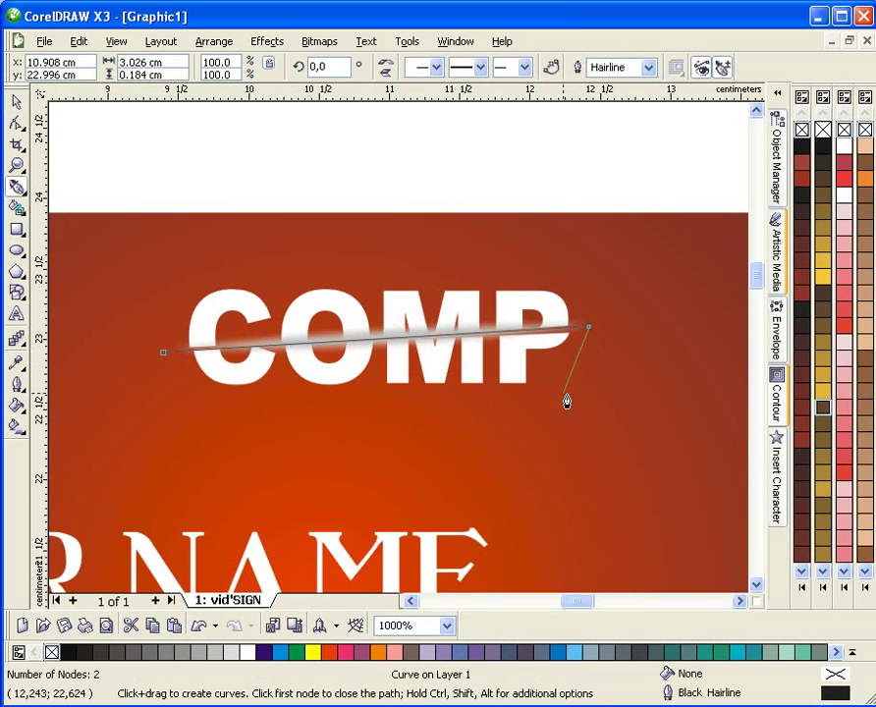
pyautogui.moveTo(307, 439); pyautogui.dragTo(257, 395)
pyautogui.moveTo(164, 353); pyautogui.dragTo(157, 405)
pyautogui.press('space')
pyautogui.scroll(2, 402, 356)
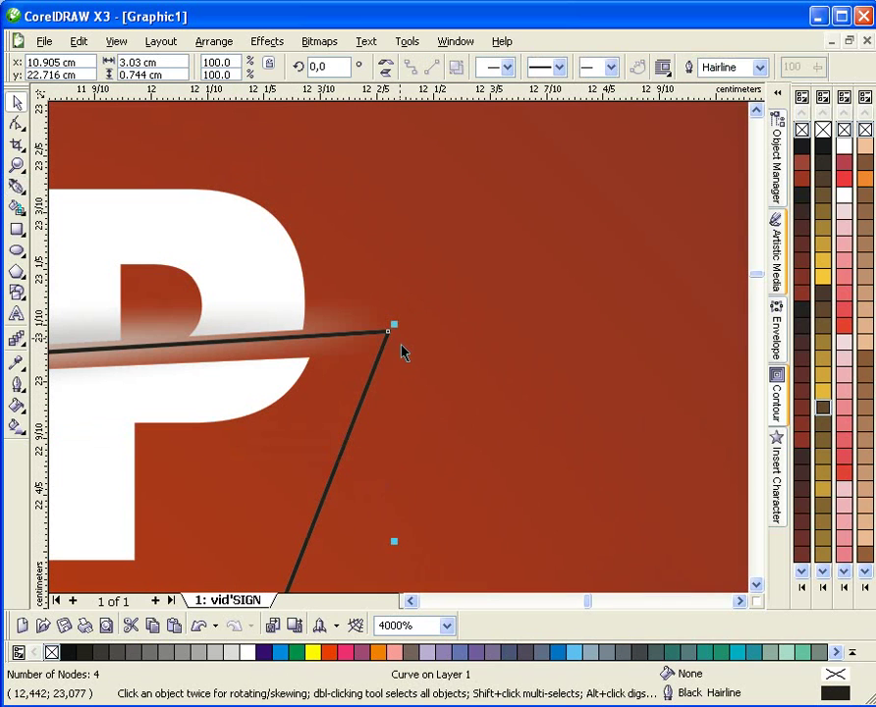
pyautogui.press('F10')
pyautogui.moveTo(387, 347); pyautogui.dragTo(432, 338)
# - Try to trim the lower part of the blurred swoosh away with the closed shape
pyautogui.scroll(-3, 369, 364)
pyautogui.scroll(2, 401, 355)
pyautogui.press('space')
pyautogui.scroll(2, 496, 350)
pyautogui.keyDown('shift'); pyautogui.click(613, 169); pyautogui.keyUp('shift')
pyautogui.click(630, 67)
pyautogui.scroll(-1, 410, 366)
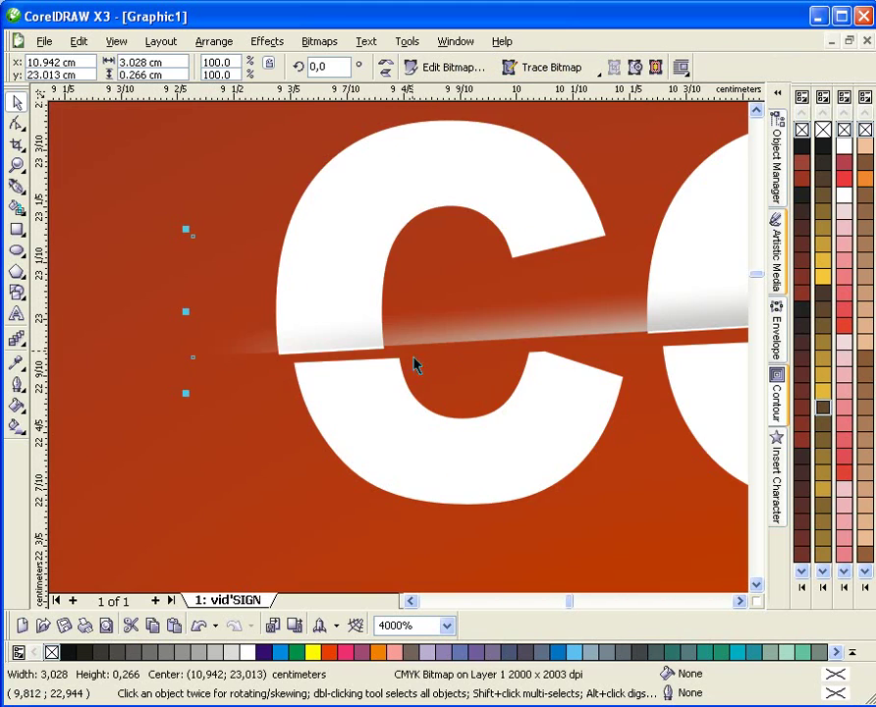
pyautogui.scroll(-1, 410, 365)
pyautogui.hotkey('ctrl', 'z')
pyautogui.press('Escape')
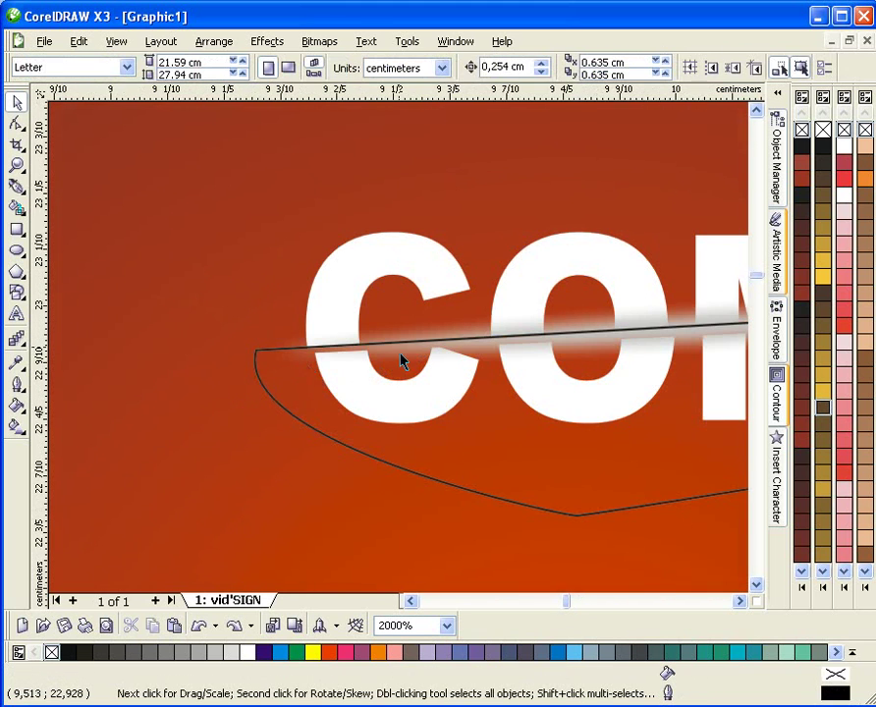
# - Move the shape's two upper corner nodes, before the C and past the P, slightly up to align with the cut
pyautogui.scroll(2, 306, 370)
pyautogui.press('F10')
pyautogui.click(291, 351)
pyautogui.moveTo(285, 351)
pyautogui.mouseDown()
pyautogui.moveTo(278, 376)
pyautogui.moveTo(279, 348)
pyautogui.mouseUp()
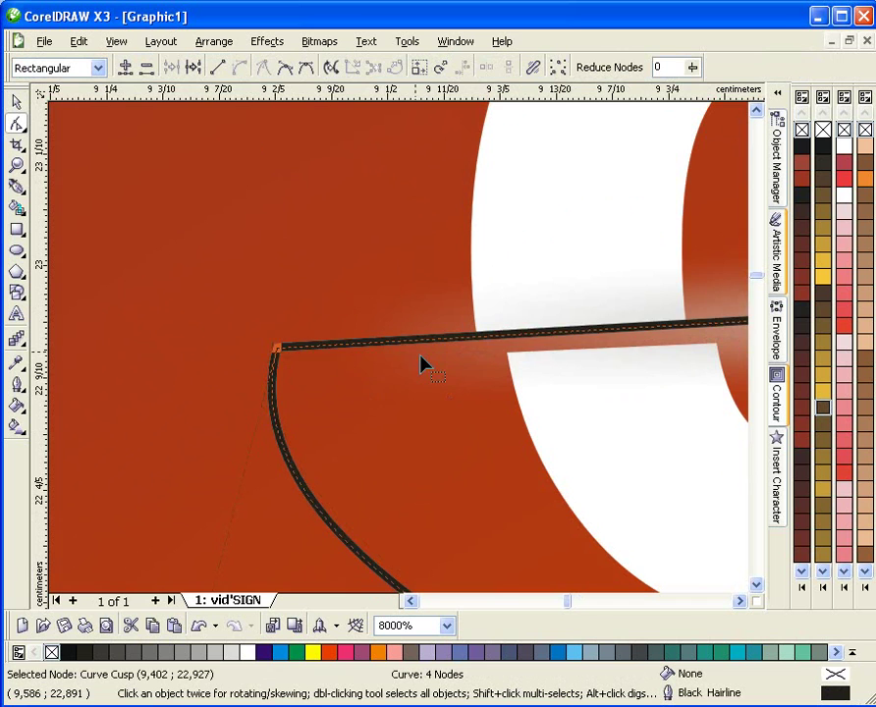
pyautogui.scroll(-4, 435, 388)
pyautogui.scroll(3, 546, 340)
pyautogui.moveTo(434, 309); pyautogui.dragTo(429, 302)
# - Trim the blurred swoosh with the closed shape so only the part above the cut remains
pyautogui.press('space')
pyautogui.hotkey('ctrl', 'a')
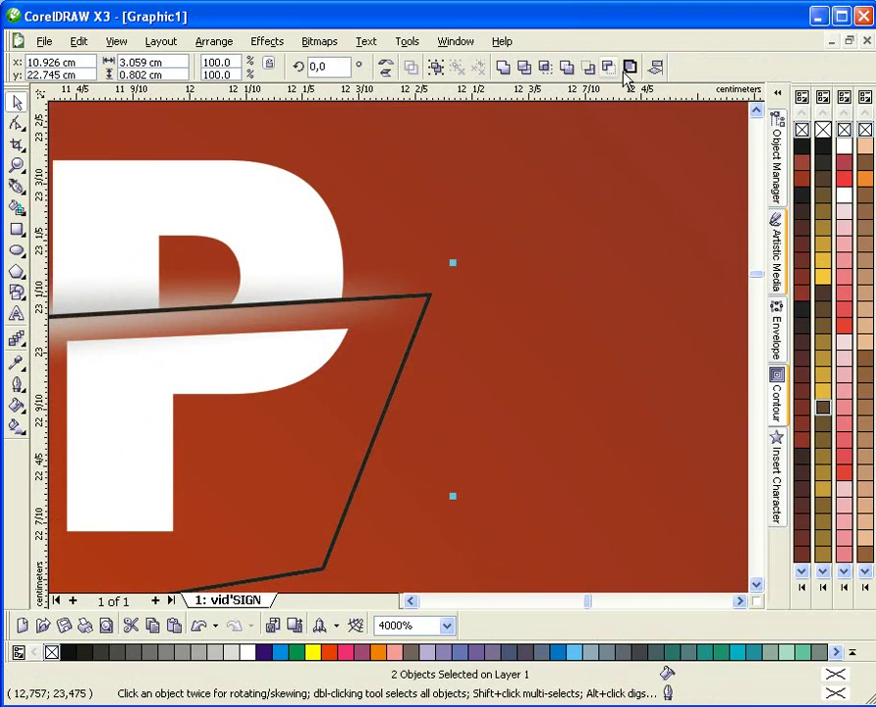
pyautogui.click(402, 361)
pyautogui.scroll(-3, 392, 361)
pyautogui.scroll(2, 397, 355)
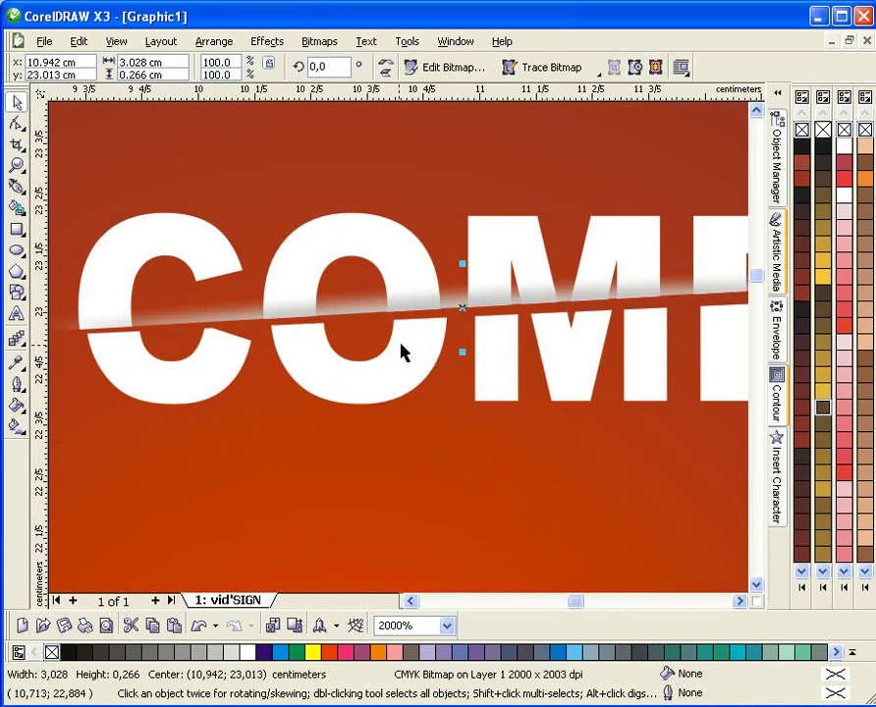
# - Give the upper half of the COMP letters a linear fountain fill from white down to light grey at the cut
pyautogui.click(398, 265)
pyautogui.click(16, 426)
pyautogui.moveTo(517, 229); pyautogui.dragTo(524, 297)
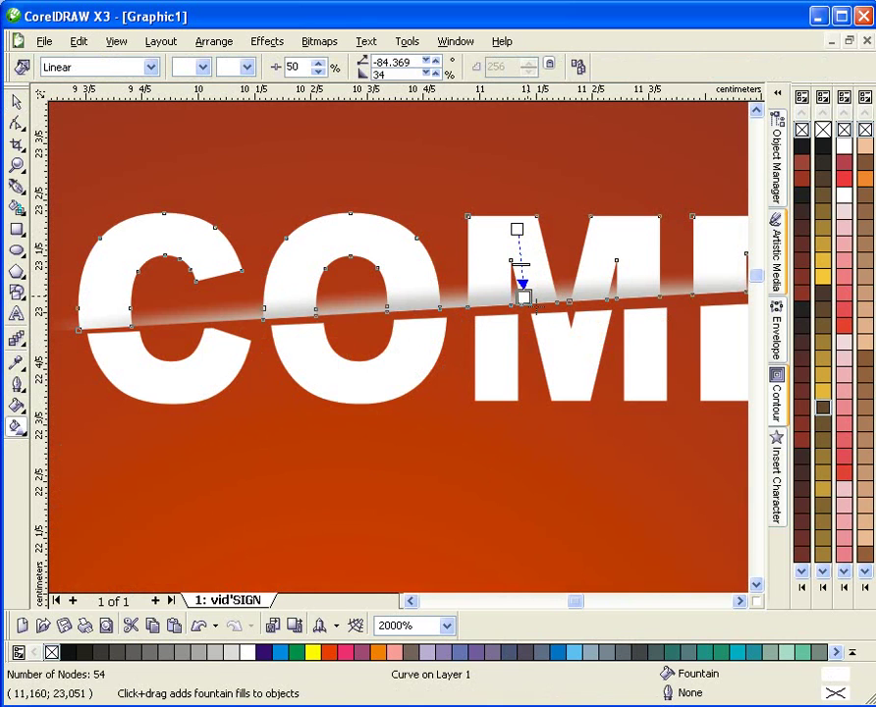
pyautogui.click(229, 652)
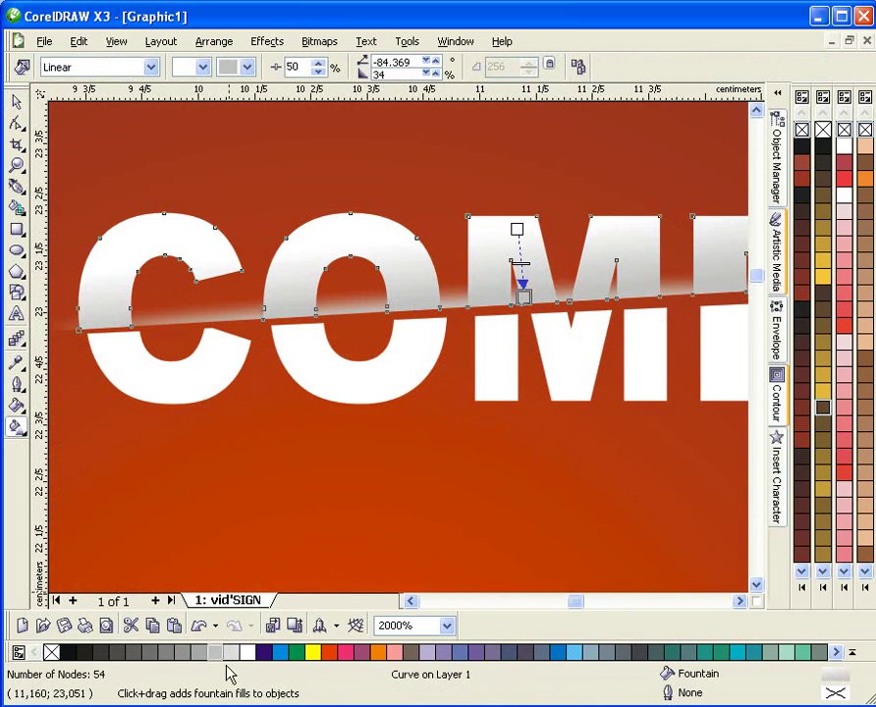
pyautogui.moveTo(524, 294)
pyautogui.mouseDown()
pyautogui.moveTo(536, 299)
pyautogui.moveTo(526, 306)
pyautogui.mouseUp()
pyautogui.moveTo(517, 230)
pyautogui.mouseDown()
pyautogui.moveTo(524, 255)
pyautogui.moveTo(525, 247)
pyautogui.mouseUp()
pyautogui.press('space')
pyautogui.scroll(-4, 416, 360)
pyautogui.press('Escape')
# - Add the artistic text "any" in 24 pt Arial beside the P of COMP
pyautogui.scroll(2, 371, 378)
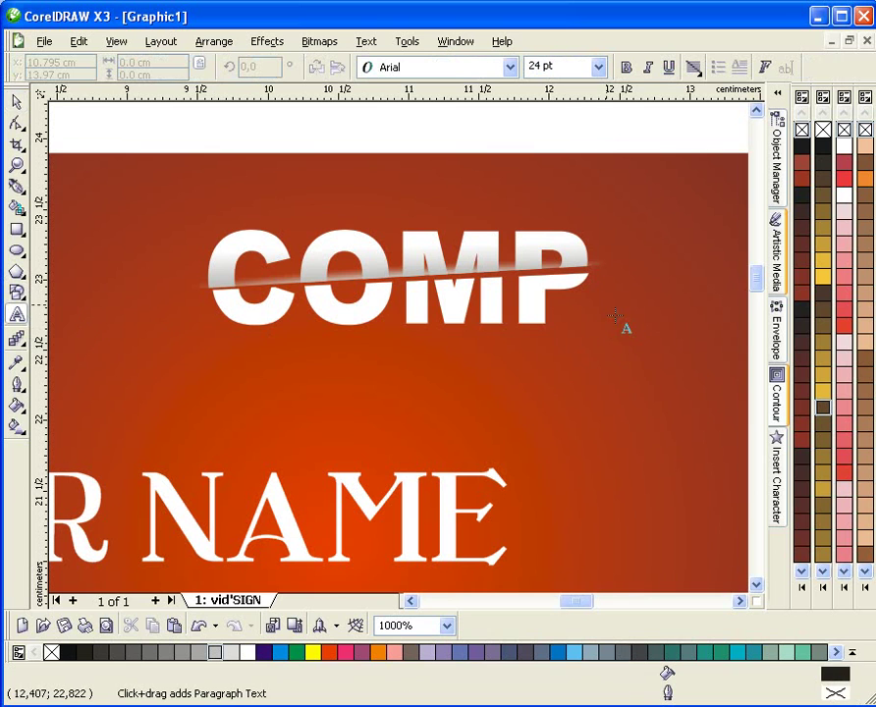
pyautogui.click(604, 334)
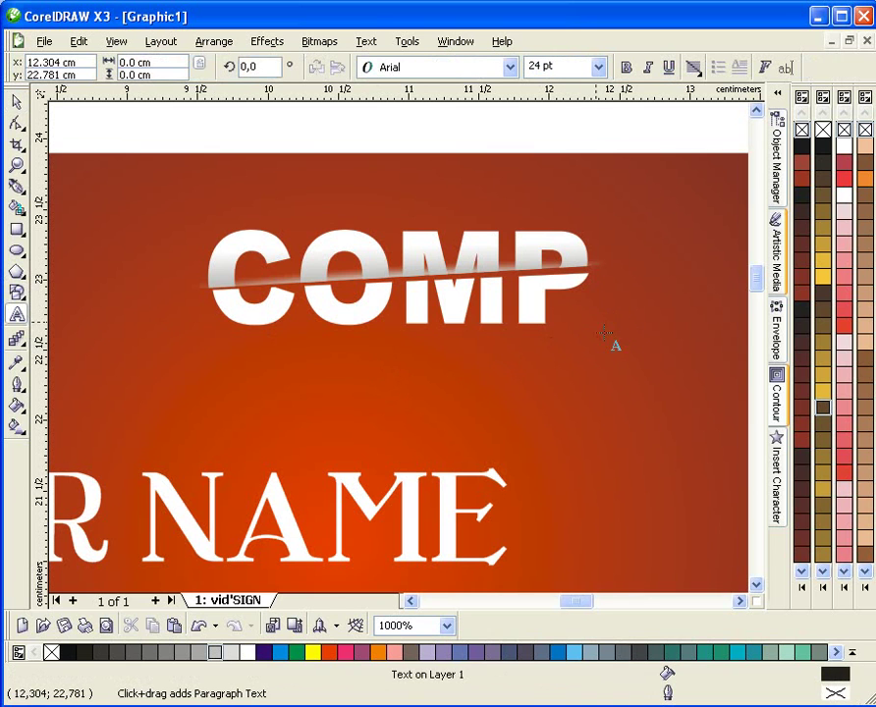
pyautogui.write('ANY')
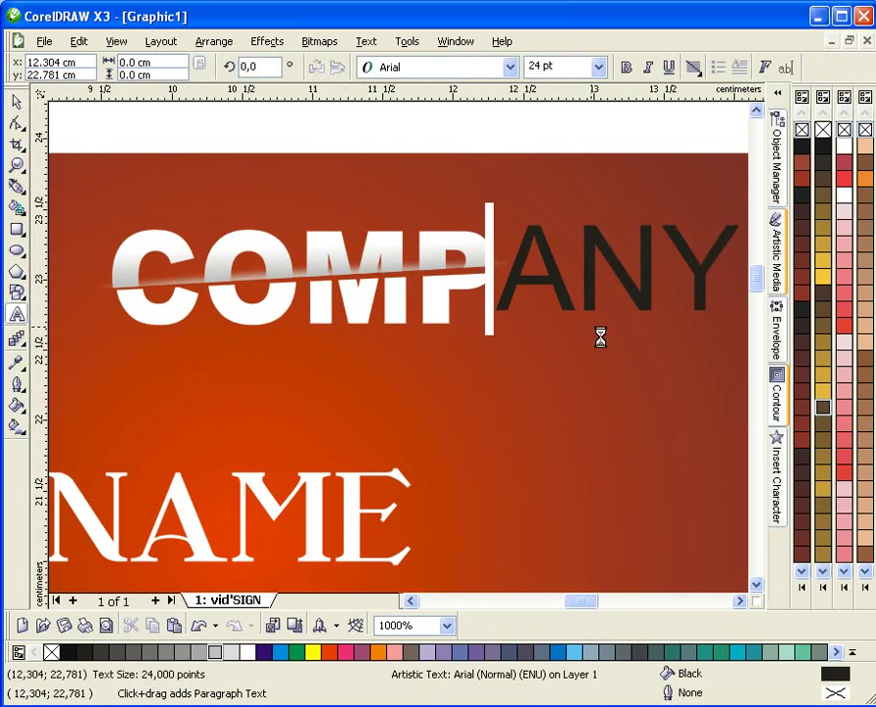
pyautogui.press('BackSpace')
pyautogui.press('BackSpace')
pyautogui.press('BackSpace')
pyautogui.write('any')
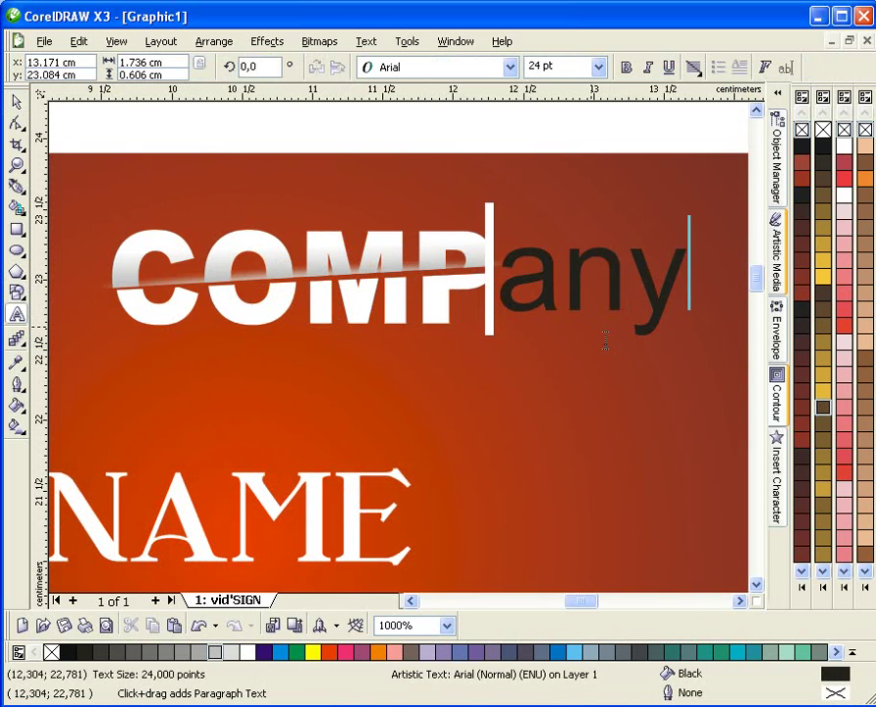
pyautogui.hotkey('ctrl', 'space')
# - Make the "any" text bold and scale it down to about 12 pt
pyautogui.scroll(-1, 419, 359)
pyautogui.scroll(1, 413, 361)
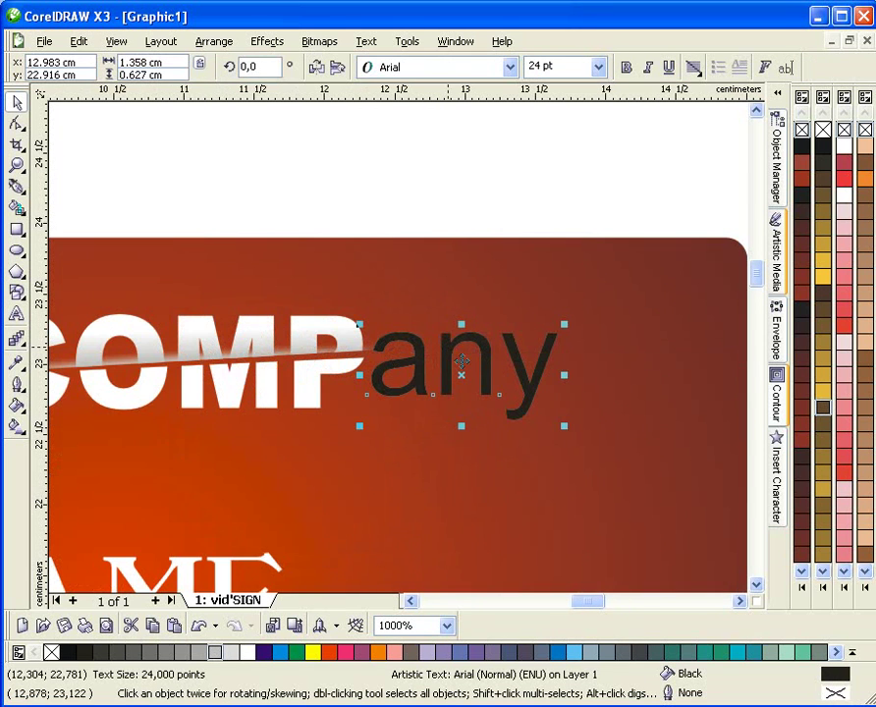
pyautogui.click(627, 67)
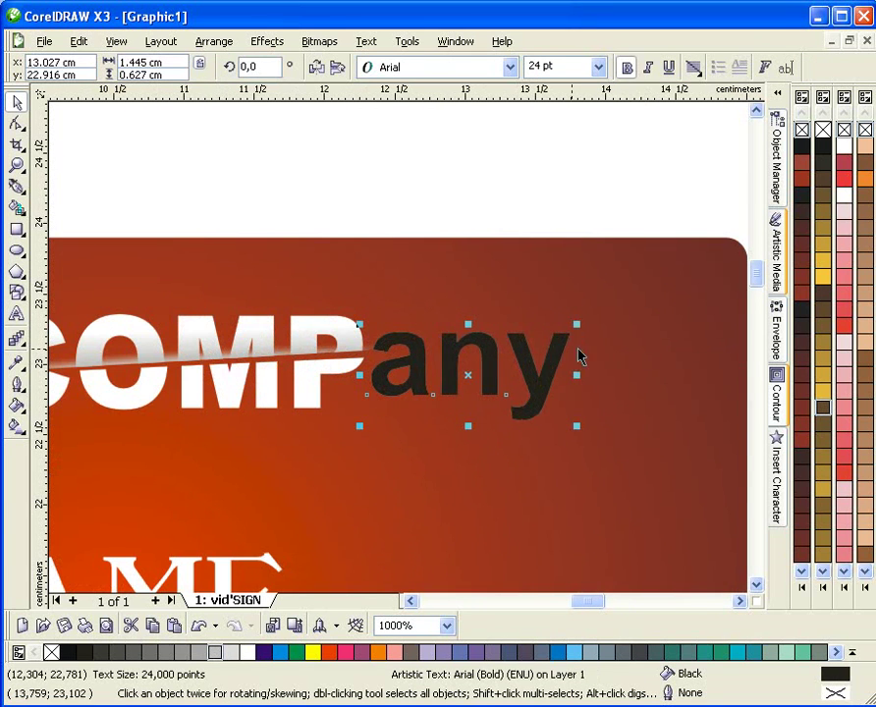
pyautogui.moveTo(592, 341); pyautogui.dragTo(476, 383)
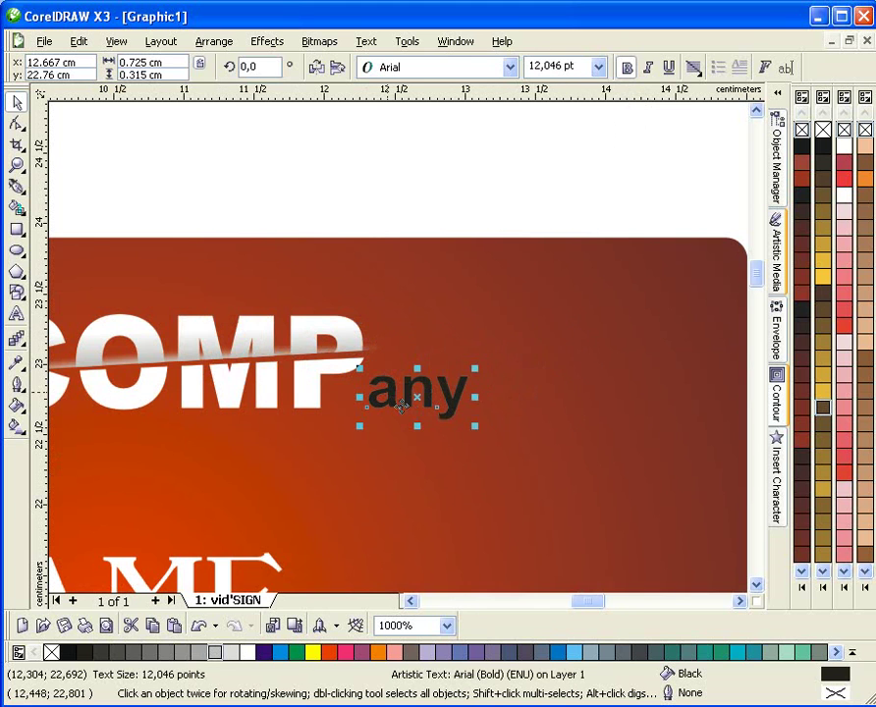
# - Move the "any" text under the bowl of the P, against its stem, and fill it with white
pyautogui.scroll(1, 413, 360)
pyautogui.scroll(1, 413, 360)
pyautogui.moveTo(436, 340); pyautogui.dragTo(249, 338)
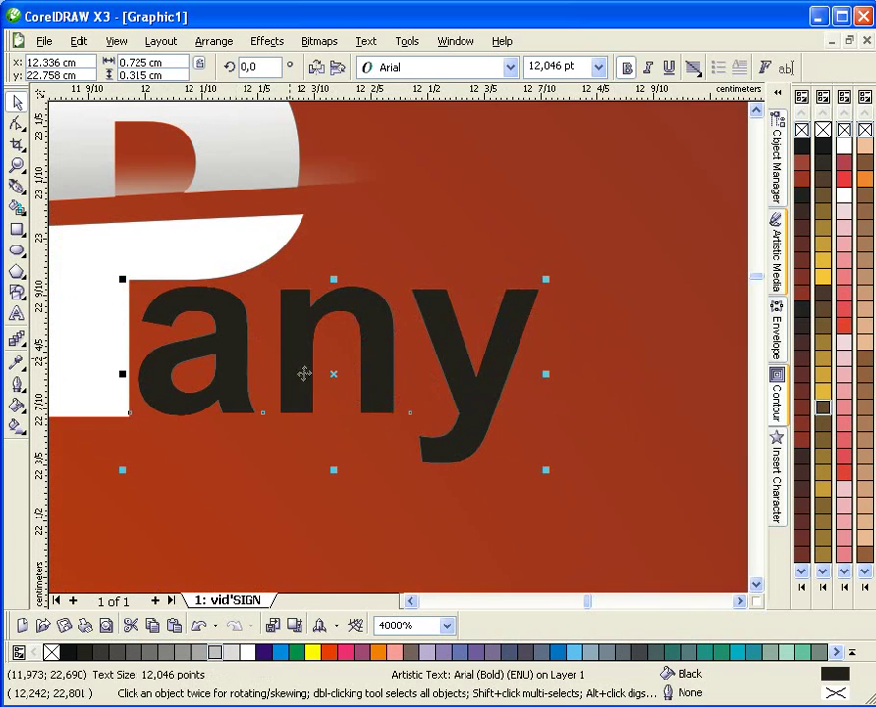
pyautogui.click(248, 652)
pyautogui.scroll(-3, 389, 362)
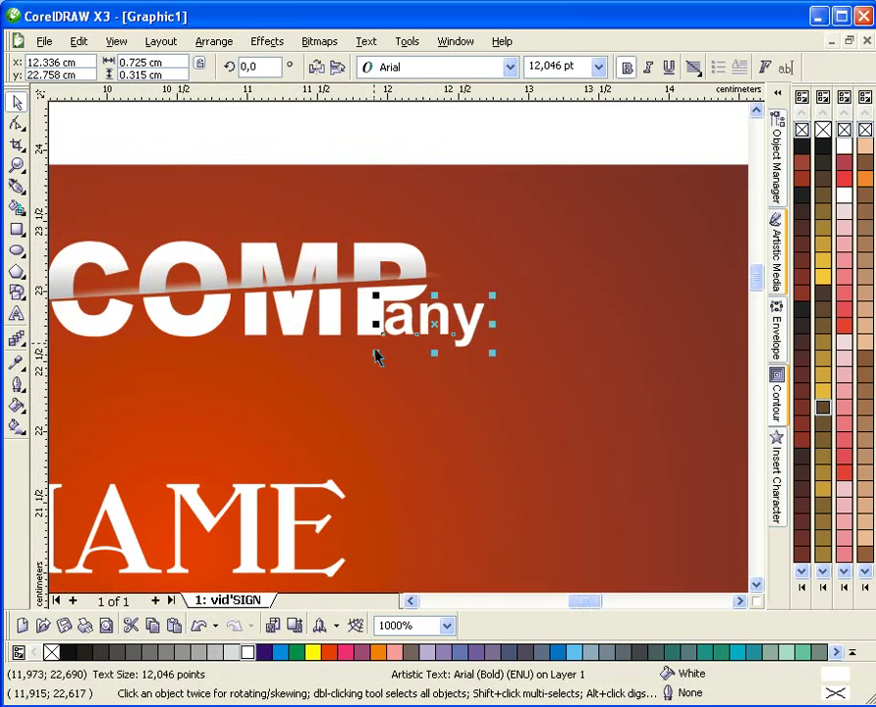
pyautogui.press('Escape')
# - Group the four objects of the COMPany logo and centre the group horizontally on the card
pyautogui.moveTo(210, 212); pyautogui.dragTo(471, 387)
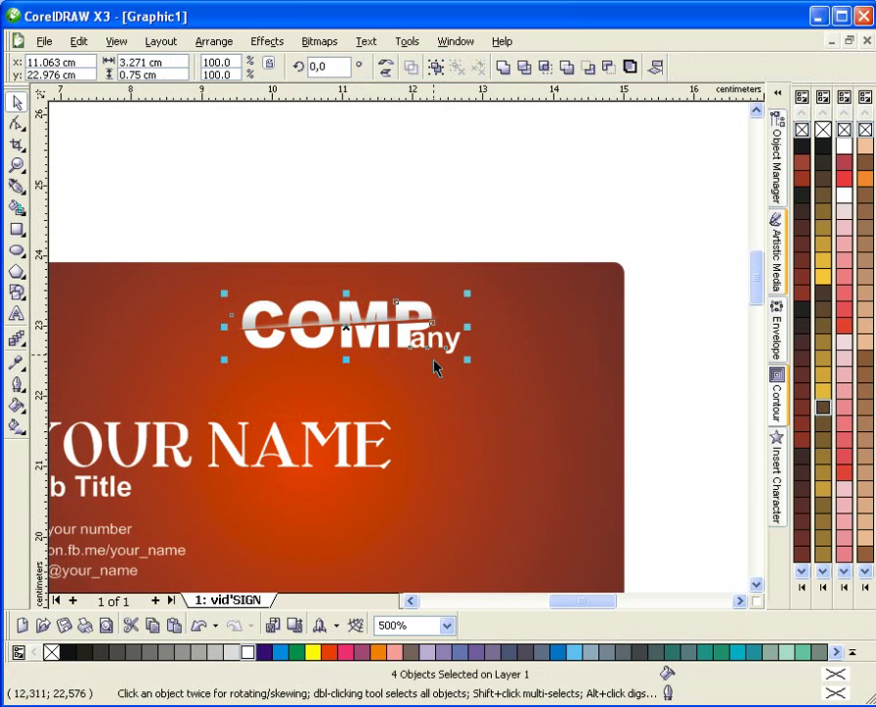
pyautogui.moveTo(429, 341); pyautogui.dragTo(411, 345)
pyautogui.scroll(-1, 402, 362)
pyautogui.scroll(1, 401, 361)
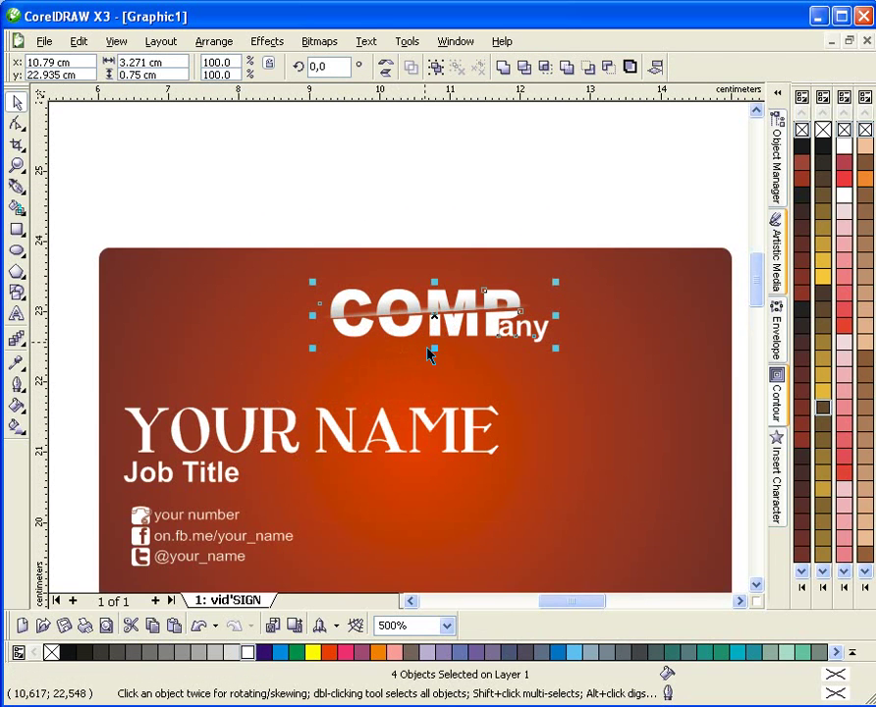
pyautogui.keyDown('shift'); pyautogui.click(595, 283); pyautogui.keyUp('shift')
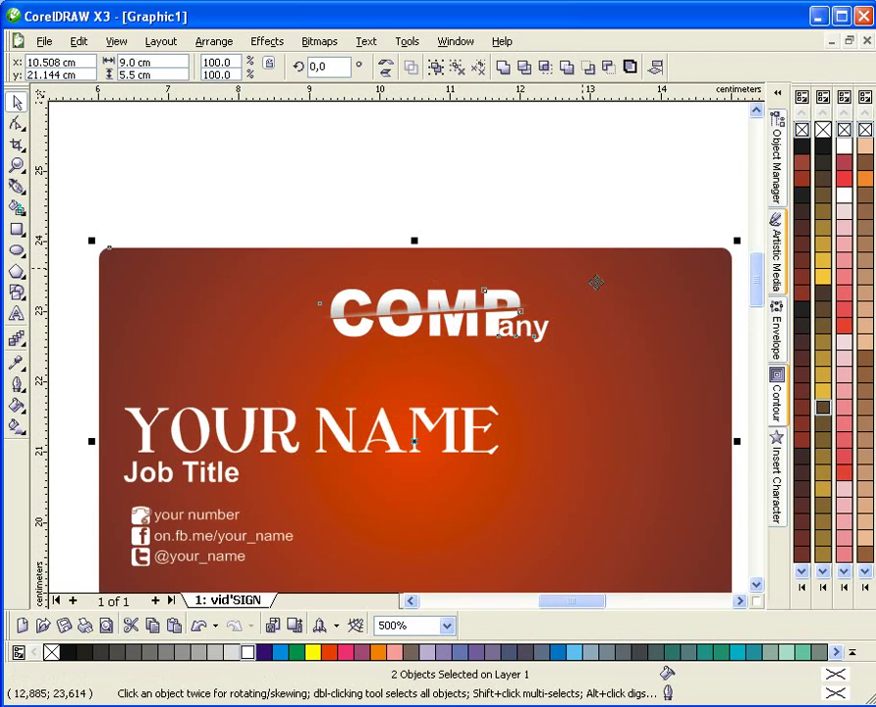
pyautogui.click(485, 203)
# - Move the grouped COMPany logo slightly up towards the card's upper edge
pyautogui.click(493, 334)
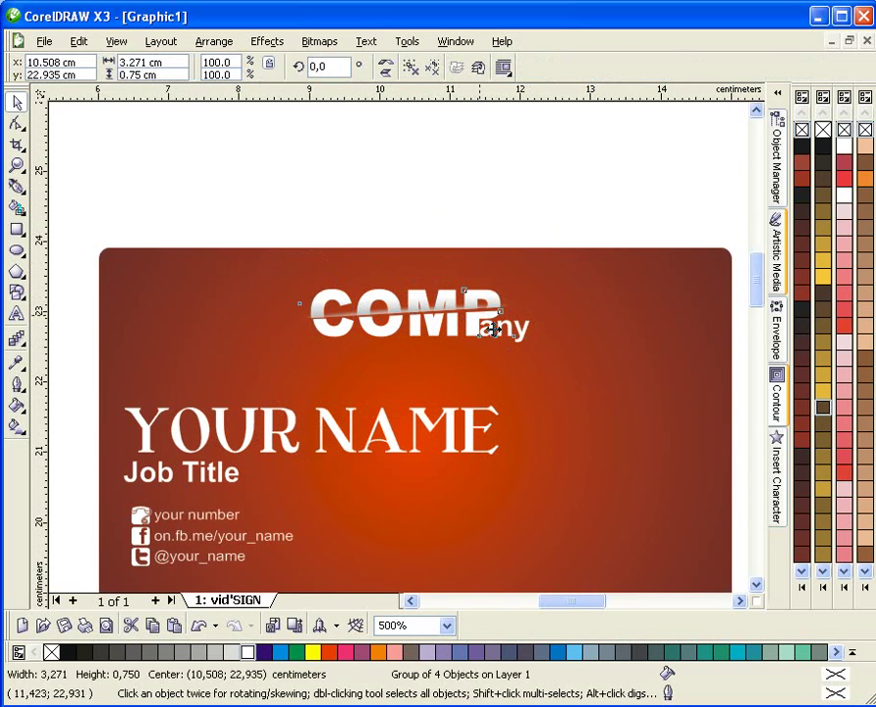
pyautogui.moveTo(494, 330); pyautogui.dragTo(494, 316)
pyautogui.click(453, 215)
pyautogui.scroll(-1, 454, 215)
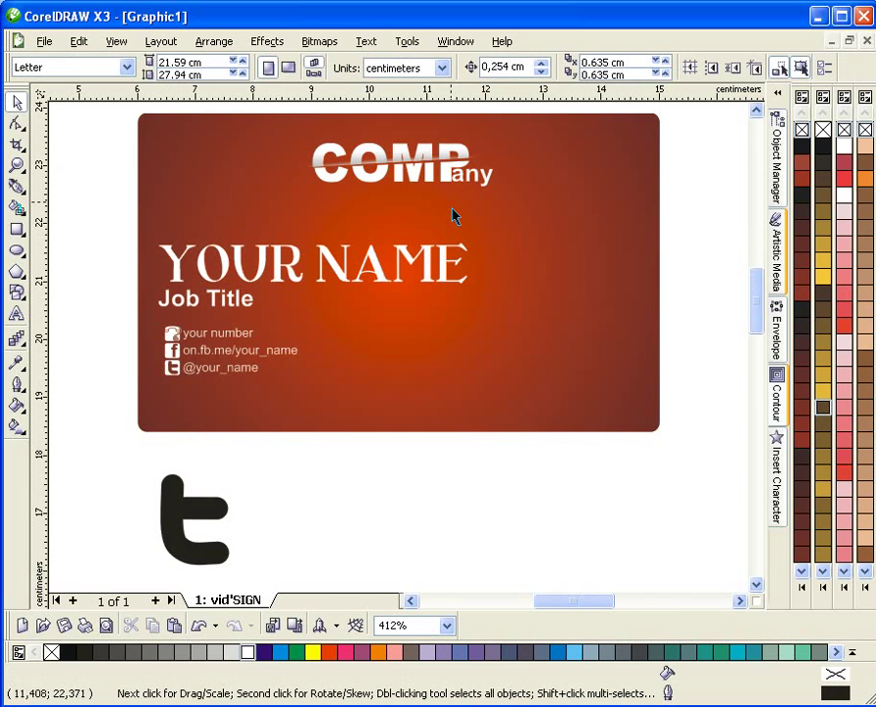
# - Delete the leftover dark "t" shape below the business card
pyautogui.click(187, 516)
pyautogui.moveTo(118, 449); pyautogui.dragTo(344, 565)
pyautogui.press('Delete')
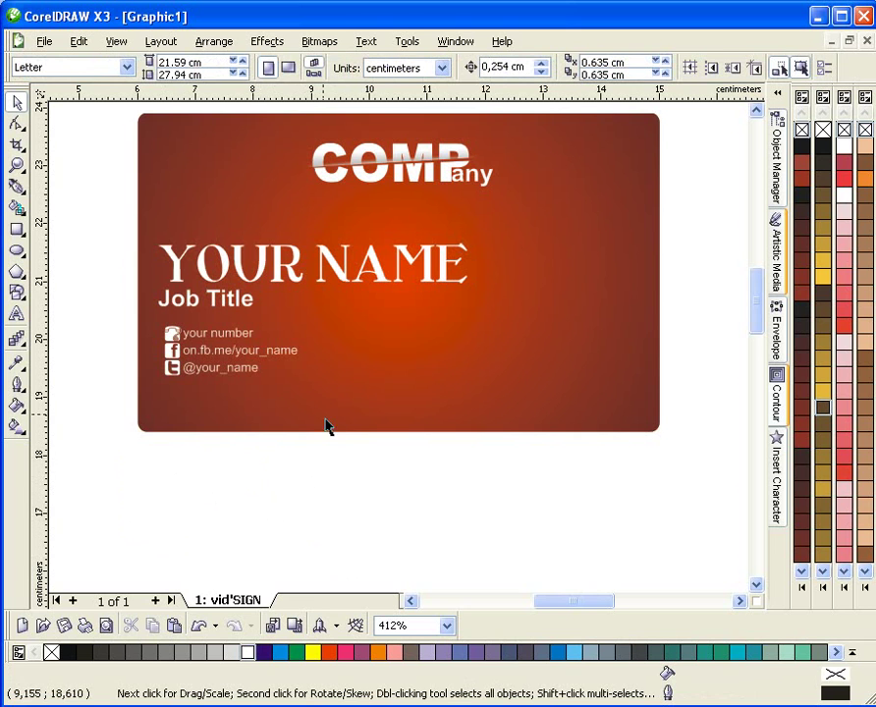
pyautogui.click(443, 67)
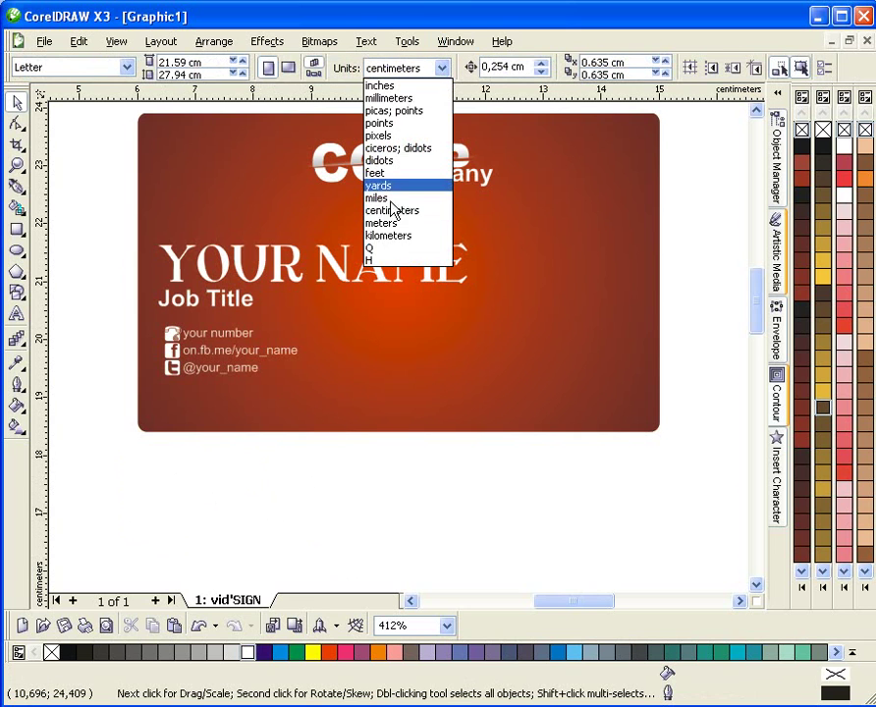
pyautogui.click(448, 626)
pyautogui.press('Escape')
pyautogui.hotkey('ctrl', 'a')
pyautogui.press('Escape')
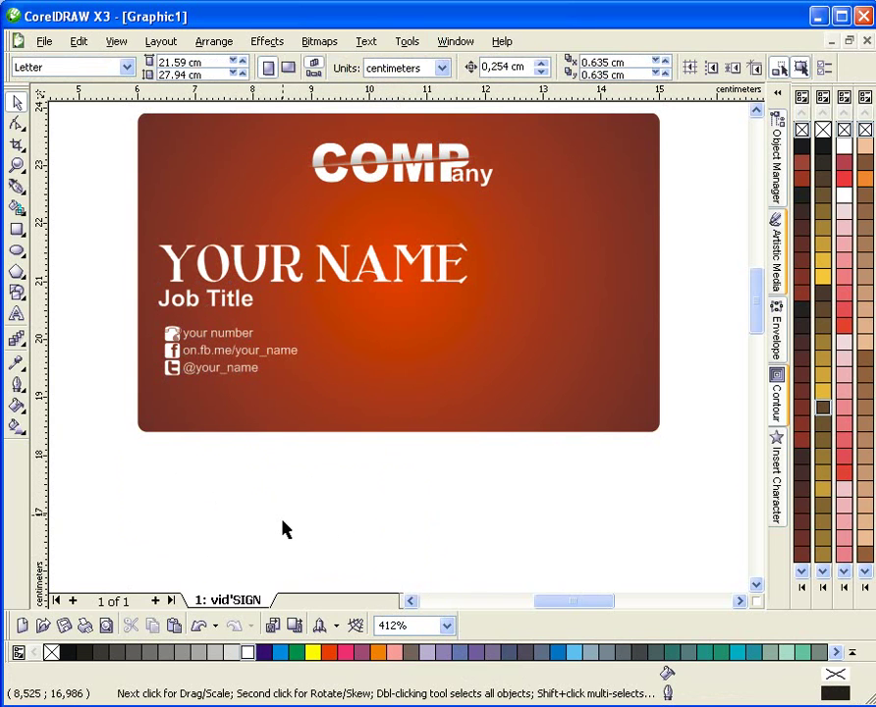
pyautogui.moveTo(226, 469); pyautogui.dragTo(709, 577)
pyautogui.press('Escape')
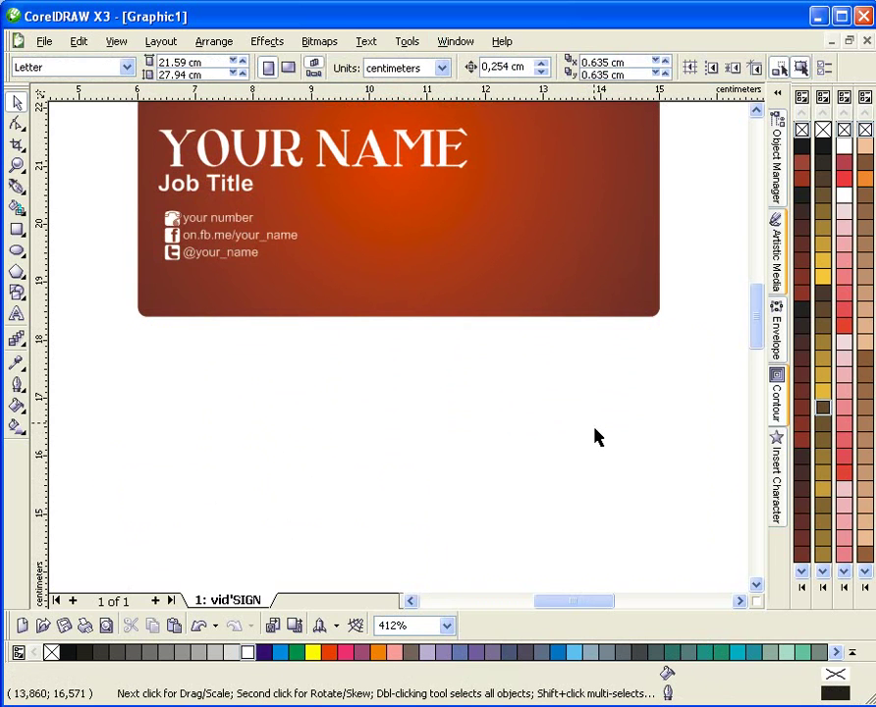
# - Move the three contact lines with their icons slightly down, further away from the "Job Title" text
pyautogui.press('F4')
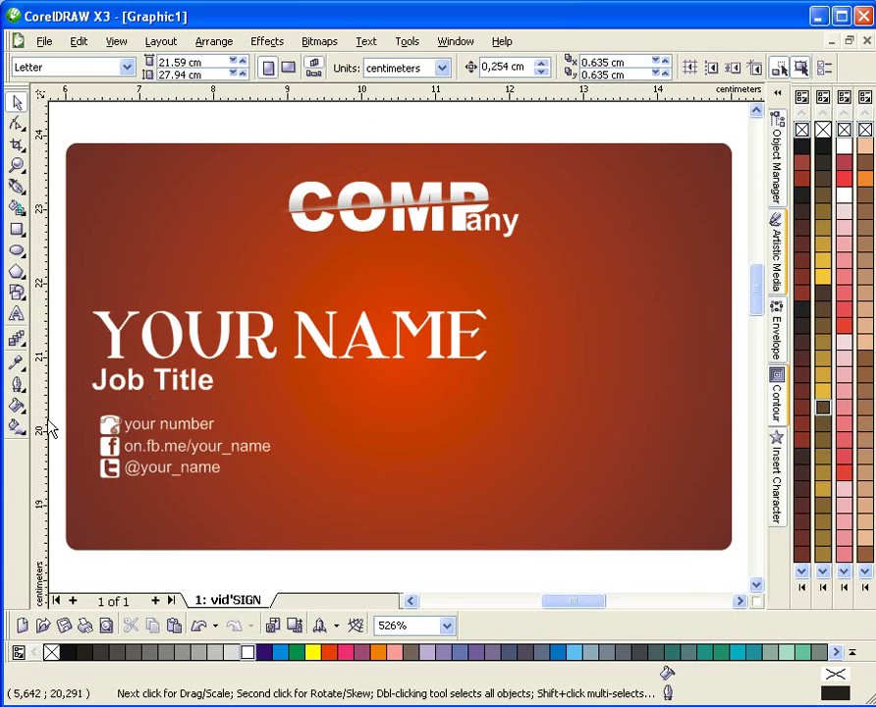
pyautogui.moveTo(268, 494); pyautogui.dragTo(270, 495)
pyautogui.moveTo(211, 434); pyautogui.dragTo(210, 446)
pyautogui.press('Escape')
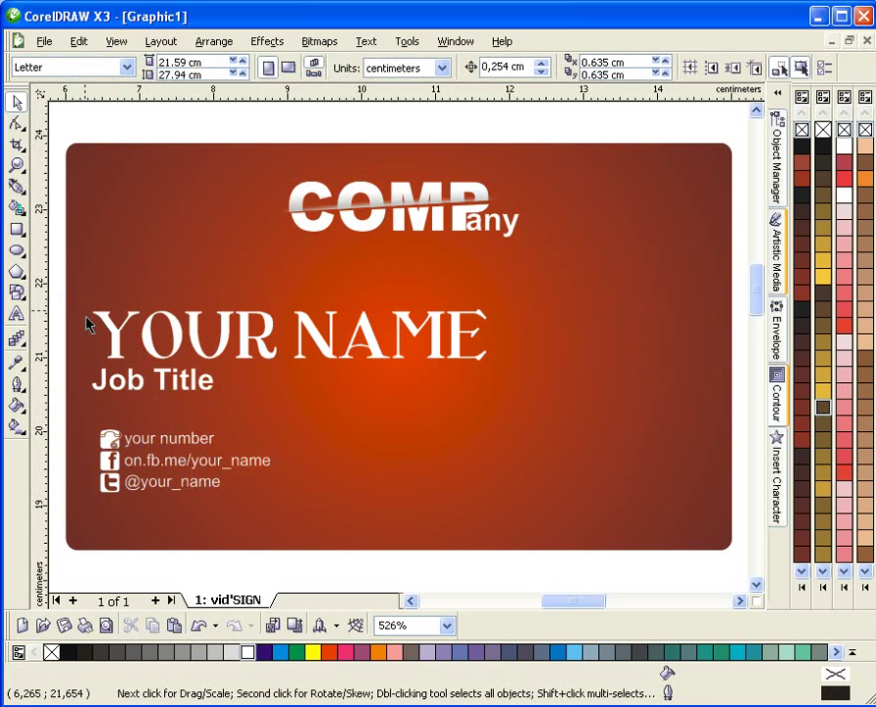
# - Move the "YOUR NAME" and "Job Title" texts together slightly down, closer to the contact lines
pyautogui.moveTo(55, 284); pyautogui.dragTo(502, 401)
pyautogui.moveTo(444, 337); pyautogui.dragTo(444, 345)
pyautogui.press('Escape')
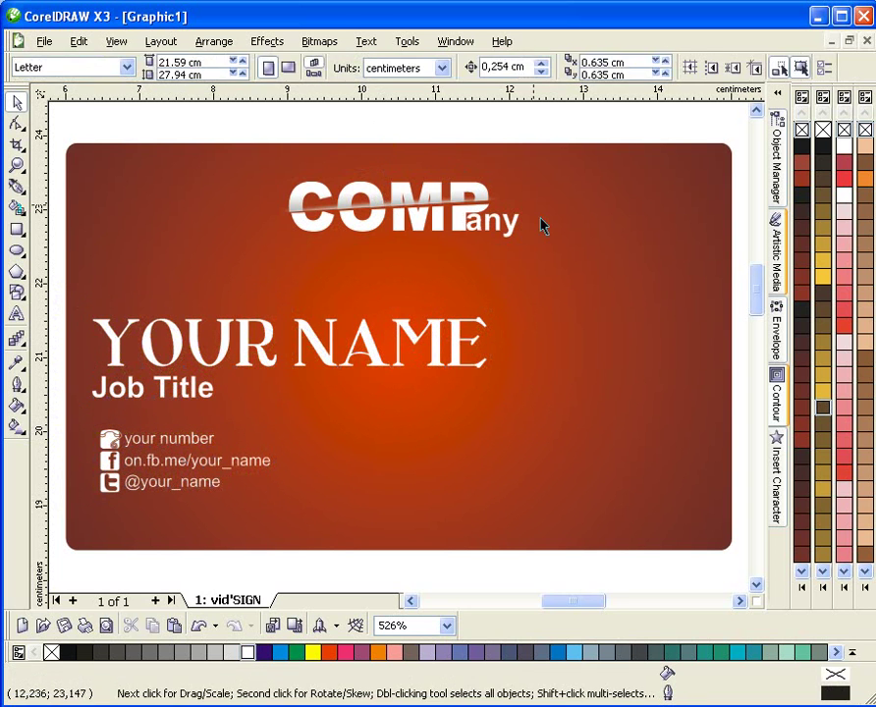